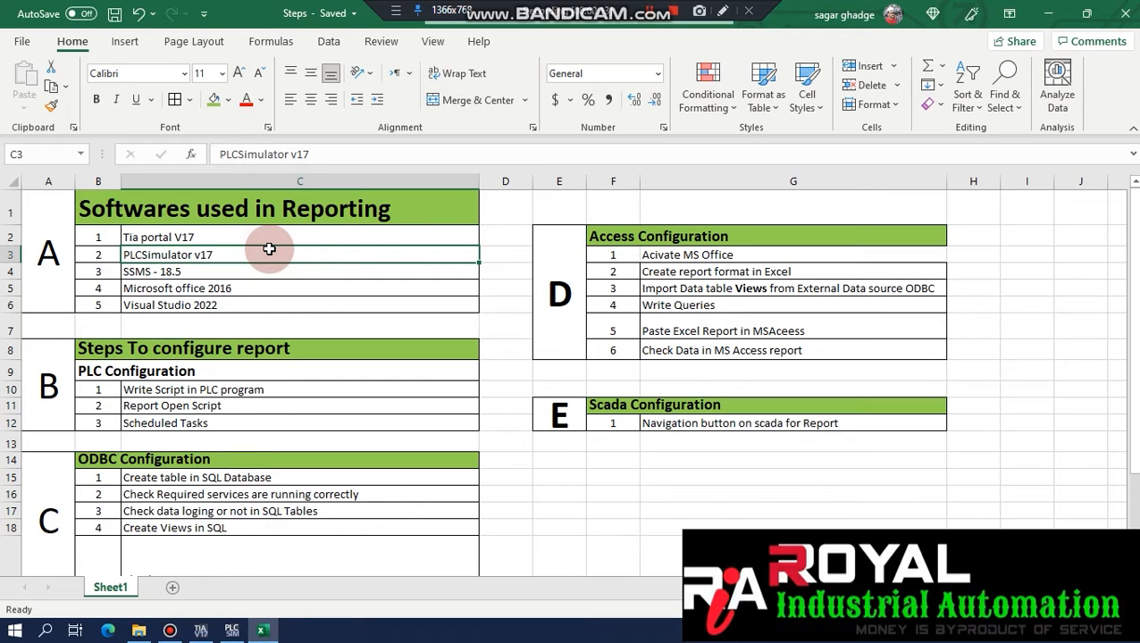
Review the SSMS, Office, Visual Studio and PLC configuration entries in the Excel steps checklist.
{"action": "left_click", "coordinate": [229, 265]}
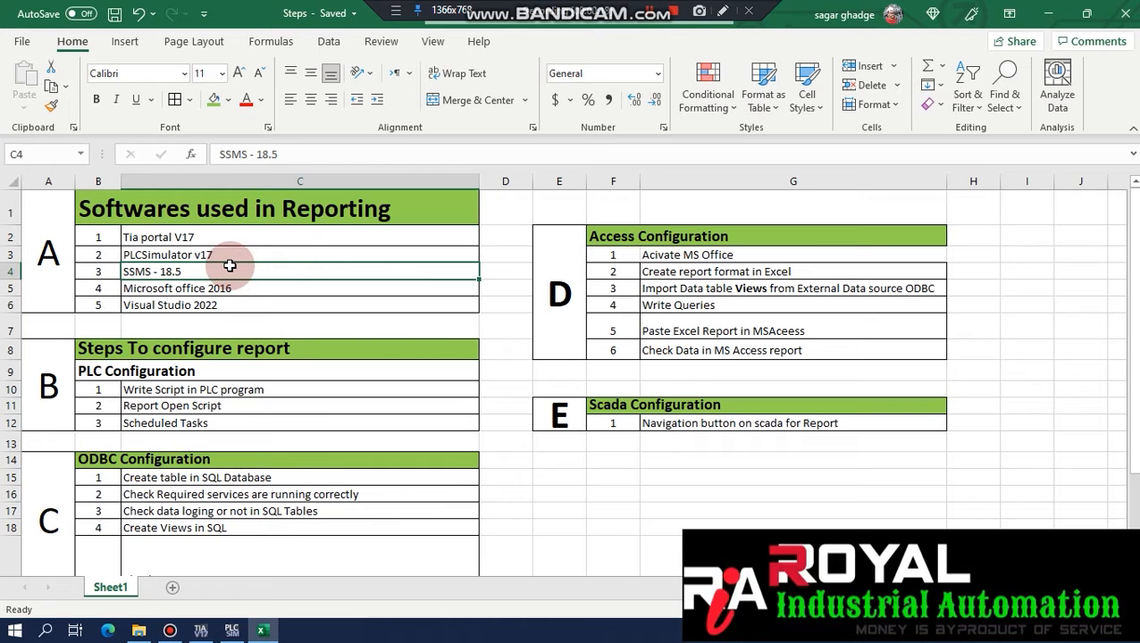
{"action": "key", "text": "Down"}
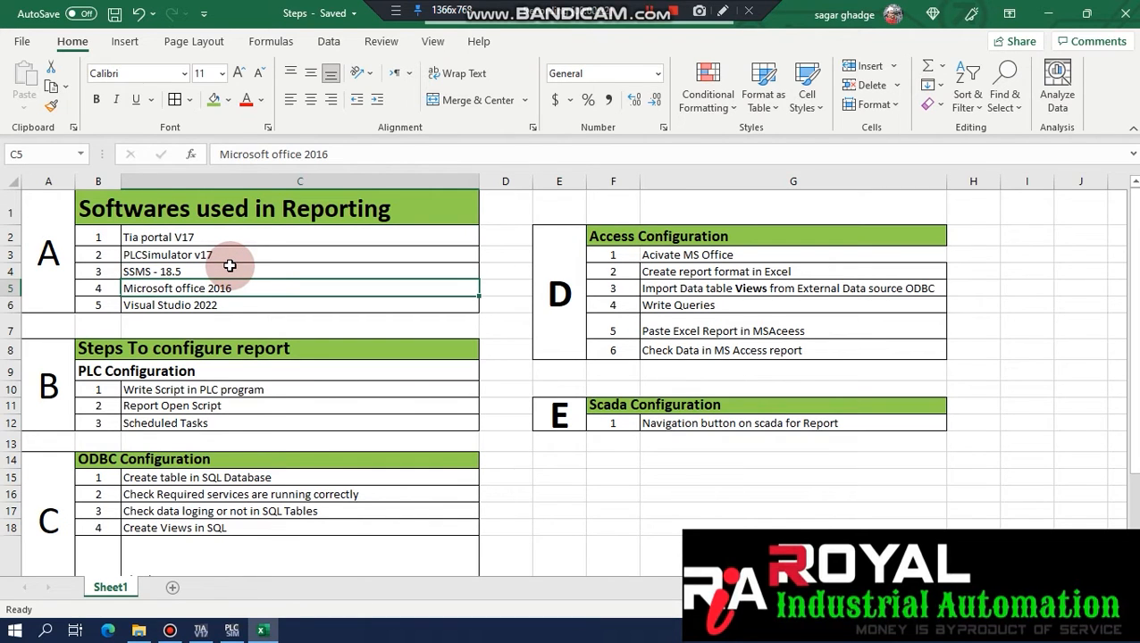
{"action": "key", "text": "Down"}
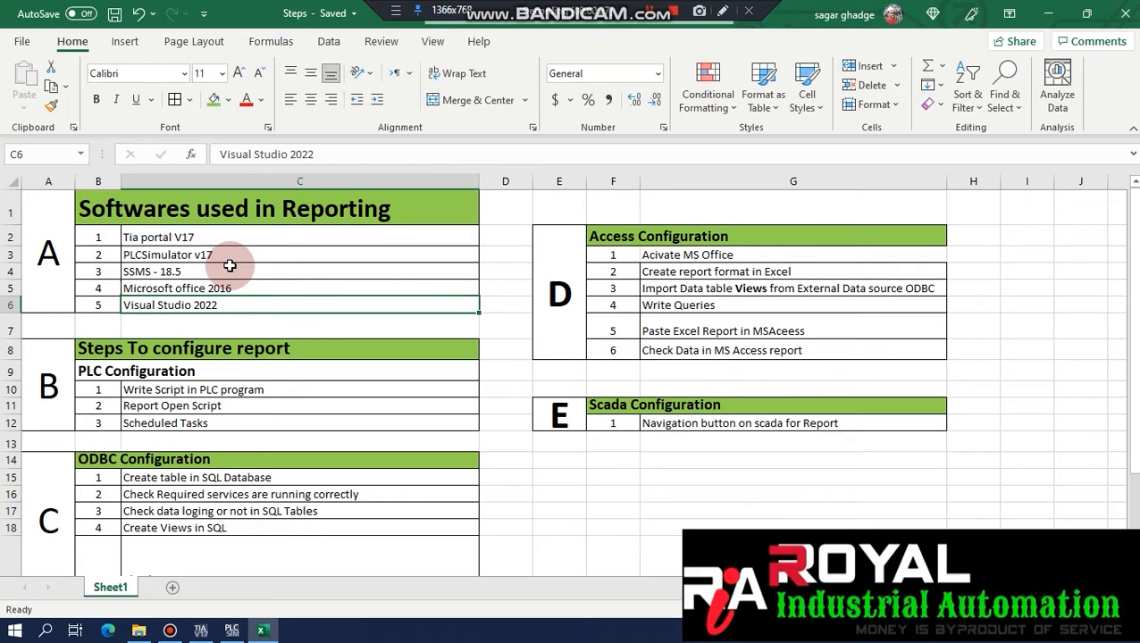
{"action": "key", "text": "Down"}
{"action": "key", "text": "Down"}
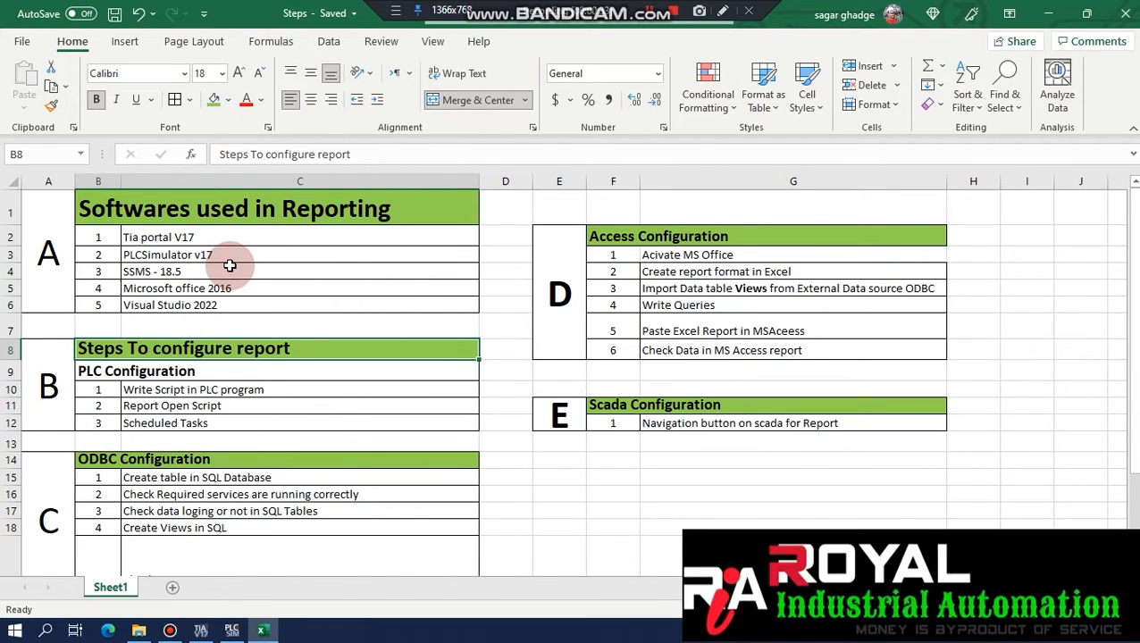
{"action": "key", "text": "Down"}
{"action": "key", "text": "Down"}
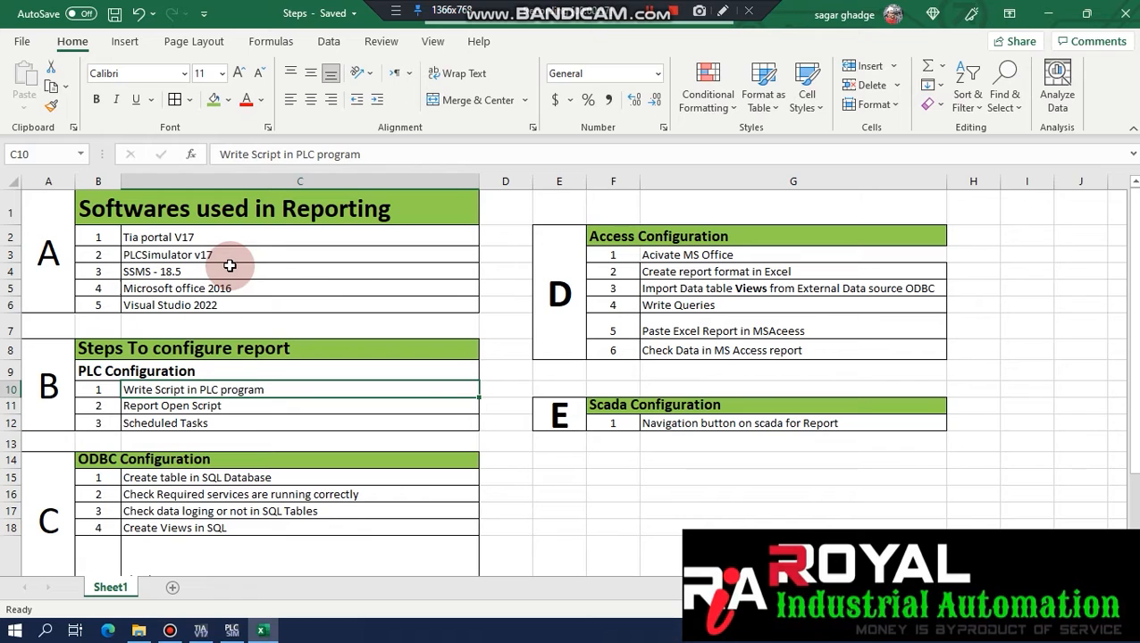
{"action": "left_click", "coordinate": [185, 404]}
{"action": "left_click", "coordinate": [262, 418]}
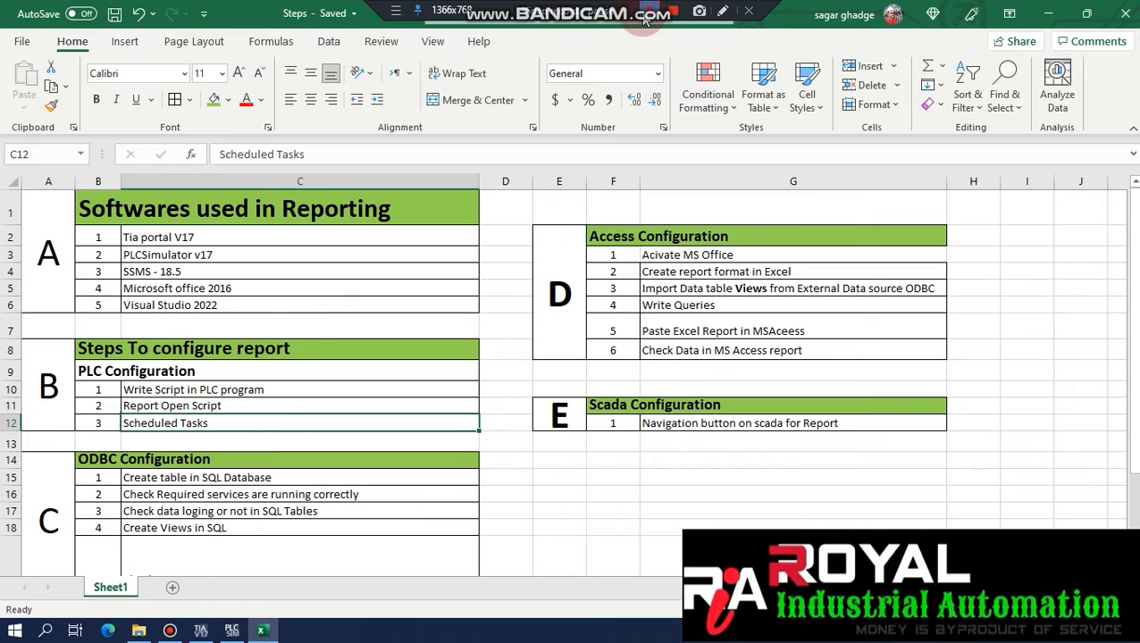
{"action": "type", "text": "p"}
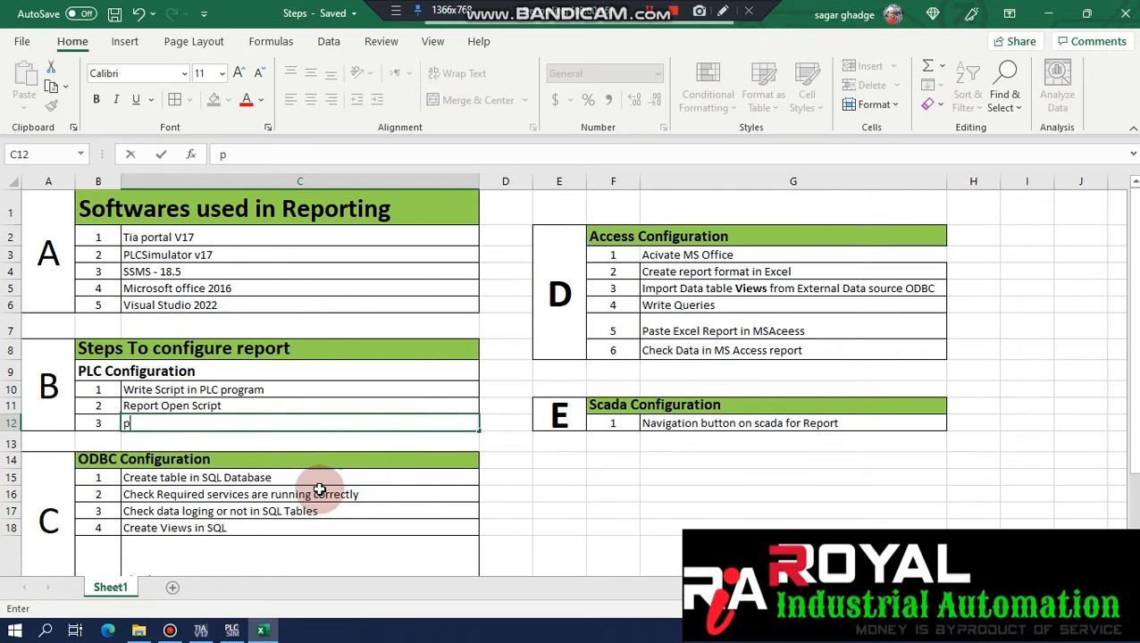
{"action": "key", "text": "Escape"}
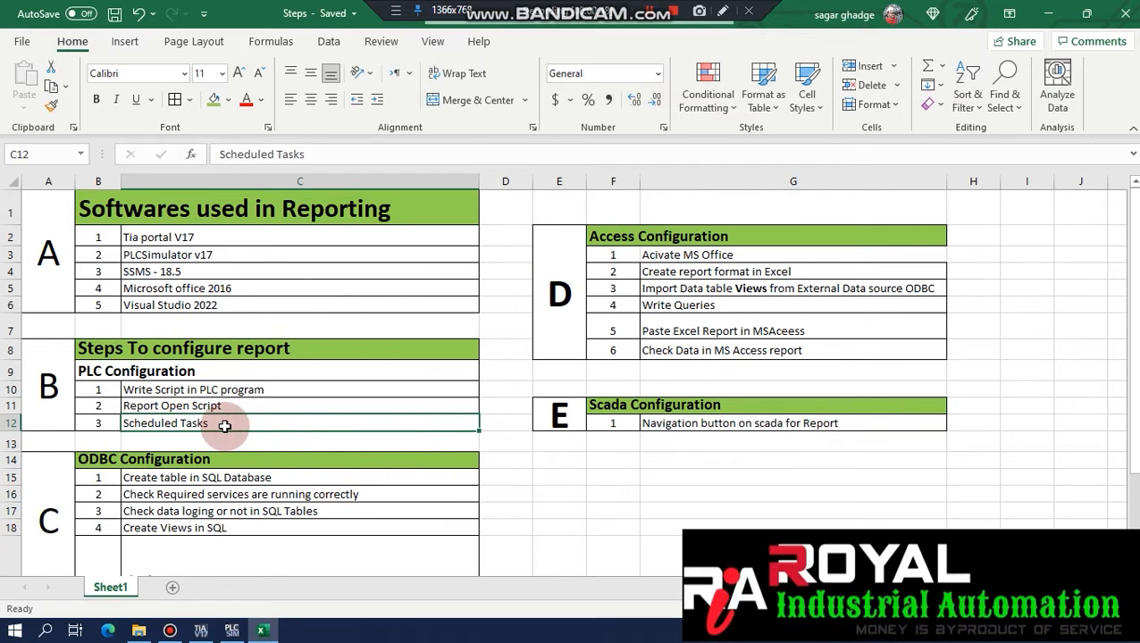
{"action": "left_click_drag", "start_coordinate": [179, 393], "coordinate": [117, 423]}
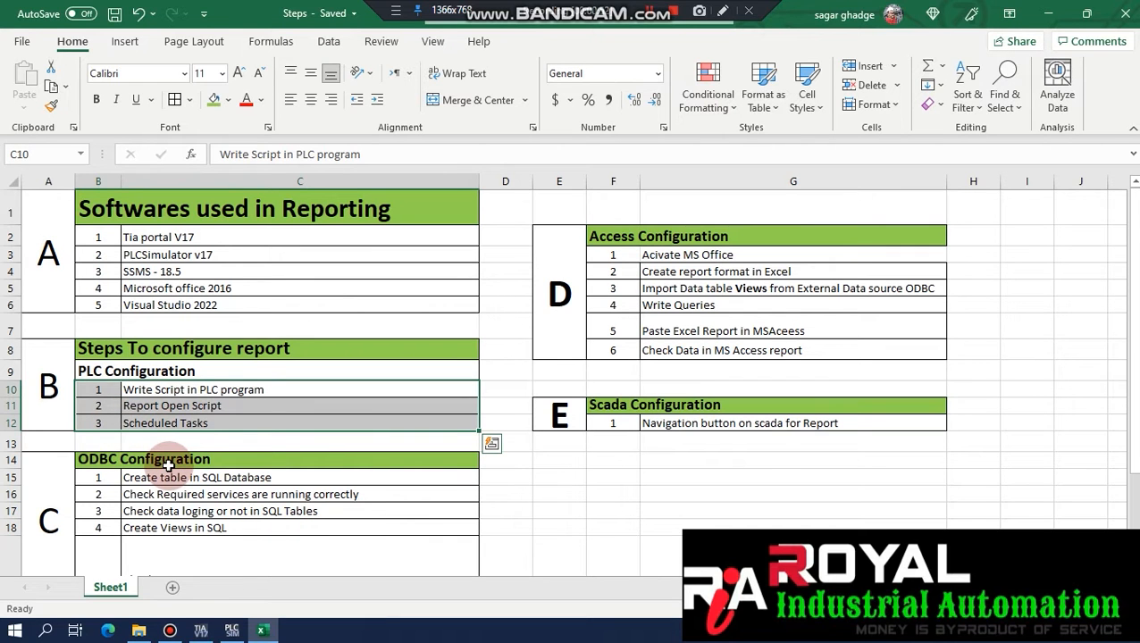
{"action": "left_click", "coordinate": [168, 369]}
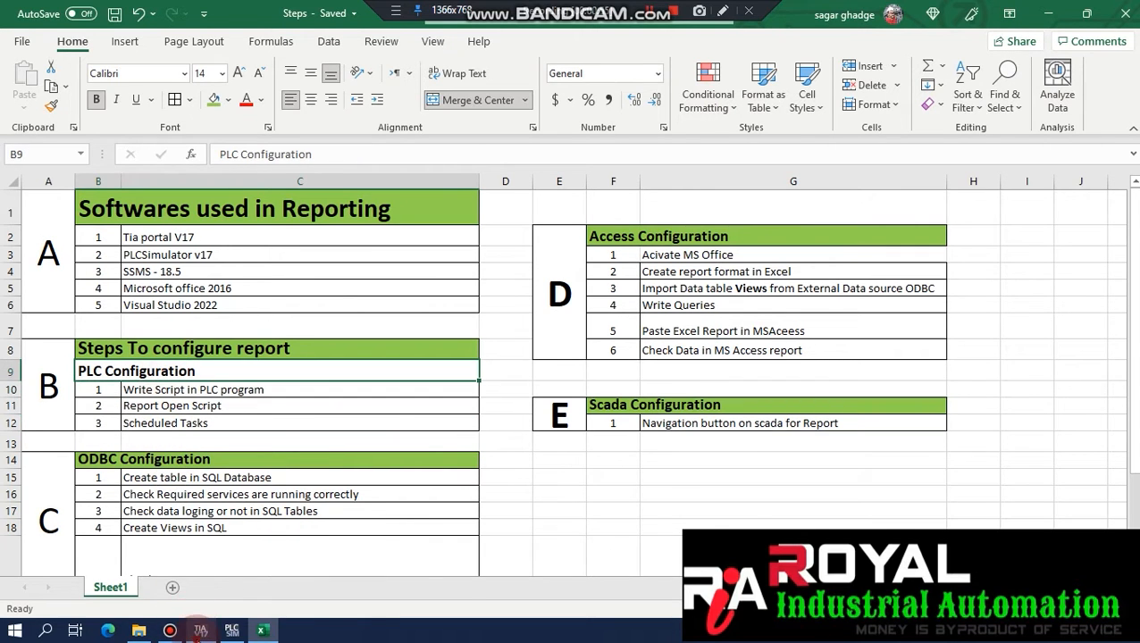
Open the LIC VB script from Scripts > VB scripts in the TIA Portal project tree.
{"action": "left_click", "coordinate": [200, 631]}
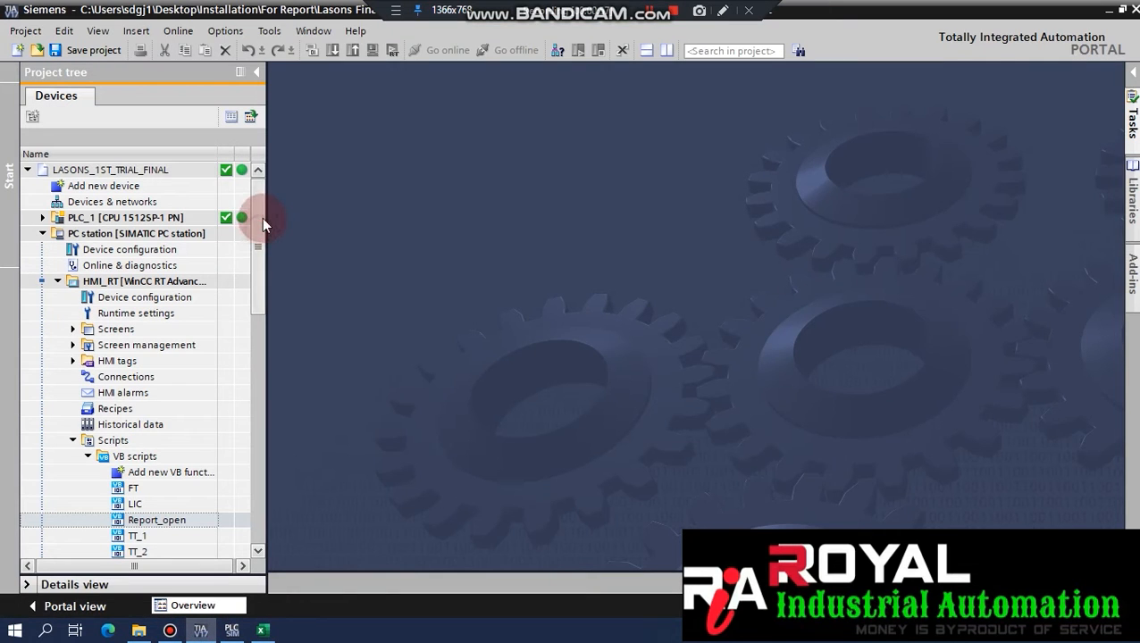
{"action": "left_click_drag", "start_coordinate": [262, 221], "coordinate": [256, 259]}
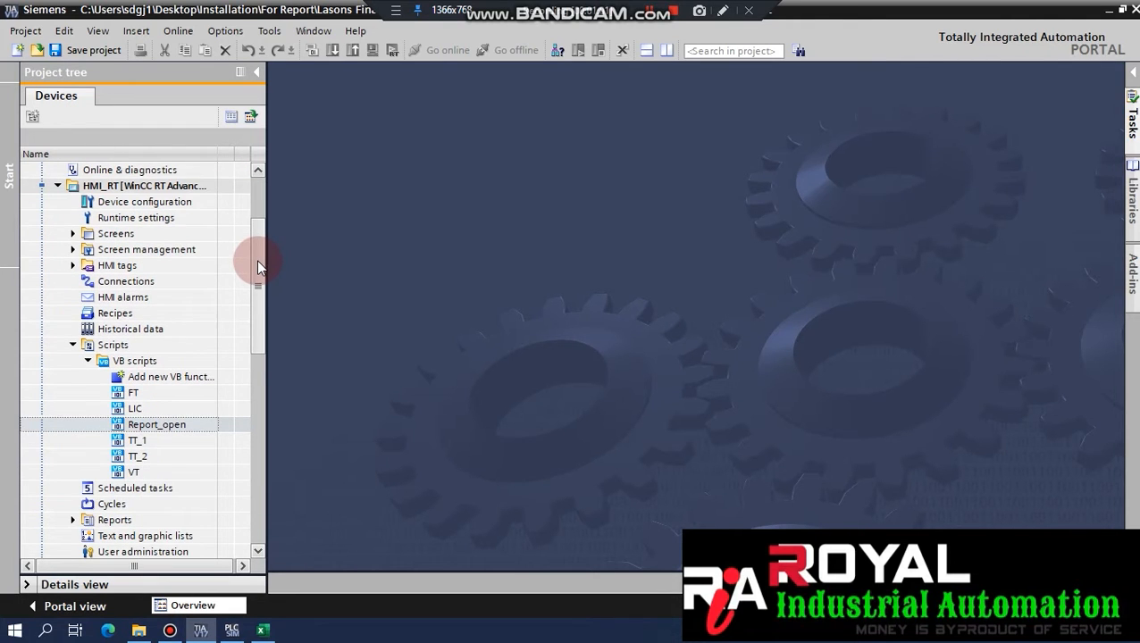
{"action": "scroll", "coordinate": [204, 313], "scroll_direction": "down", "scroll_amount": 2}
{"action": "left_click", "coordinate": [151, 347]}
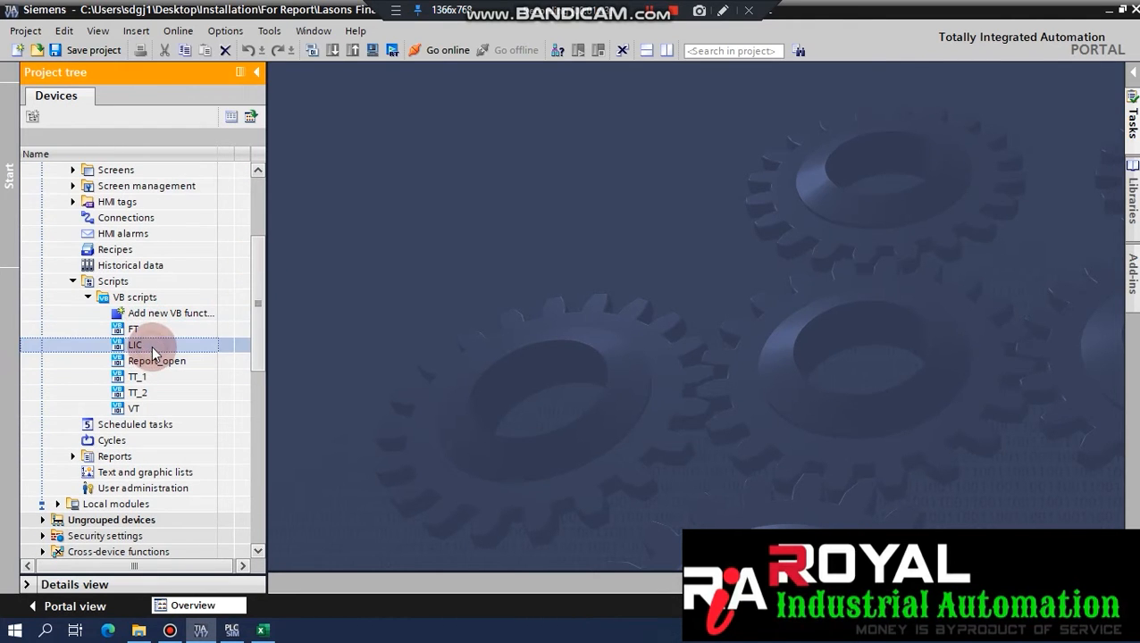
{"action": "right_click", "coordinate": [151, 353]}
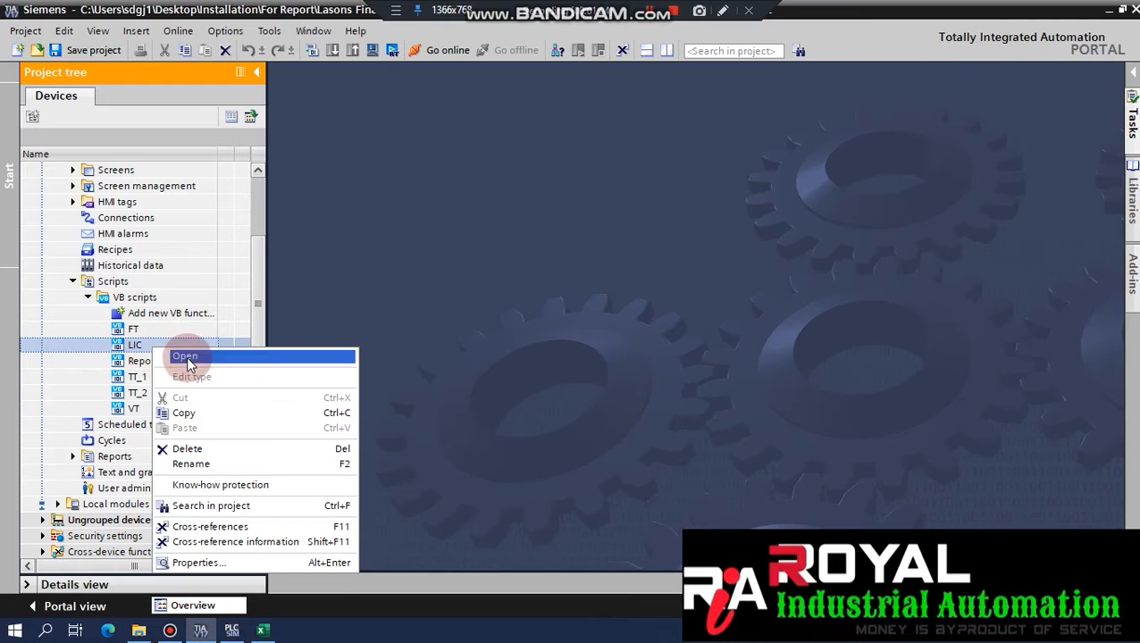
{"action": "left_click", "coordinate": [184, 356]}
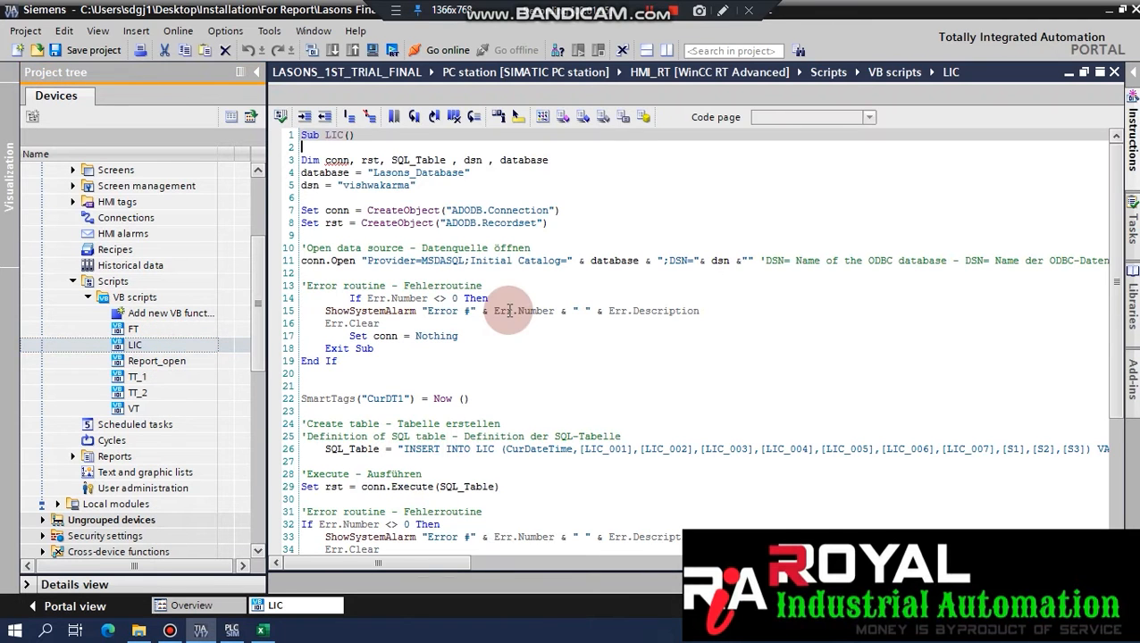
Highlight the database name Lasons_Database and the DSN name in the LIC script.
{"action": "left_click", "coordinate": [347, 163]}
{"action": "left_click", "coordinate": [464, 270]}
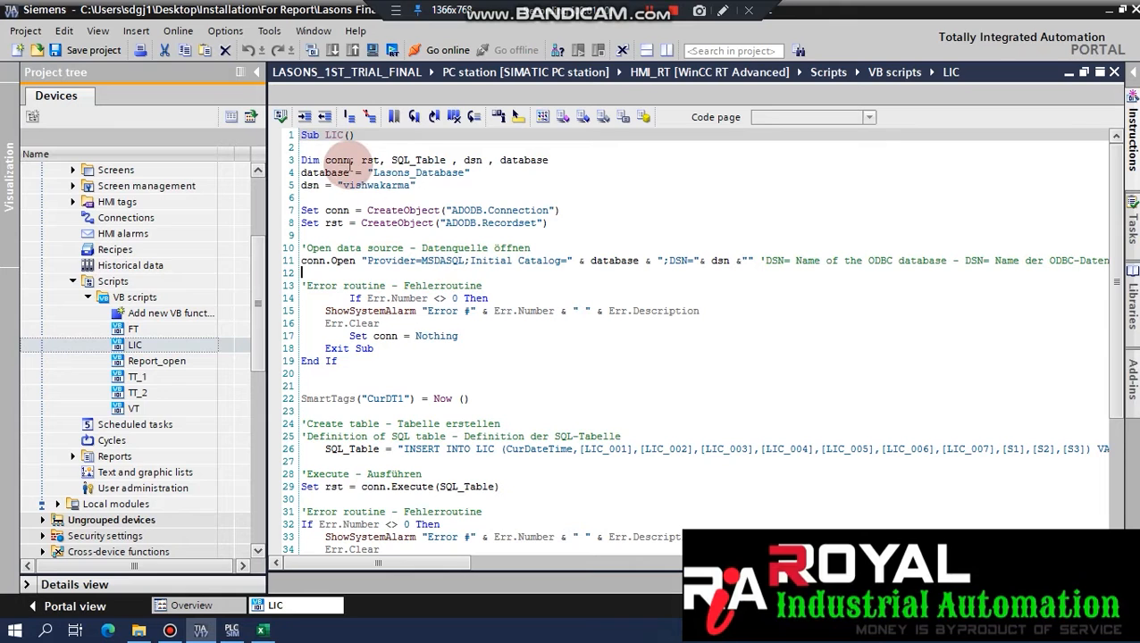
{"action": "left_click_drag", "start_coordinate": [373, 174], "coordinate": [455, 176]}
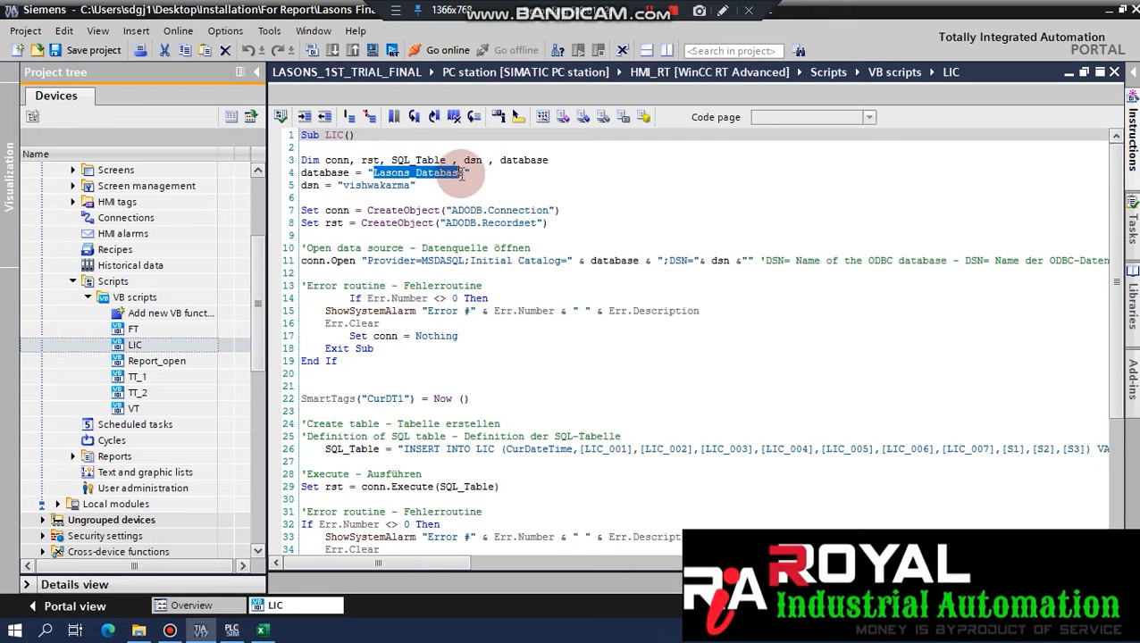
{"action": "left_click_drag", "start_coordinate": [344, 185], "coordinate": [407, 186]}
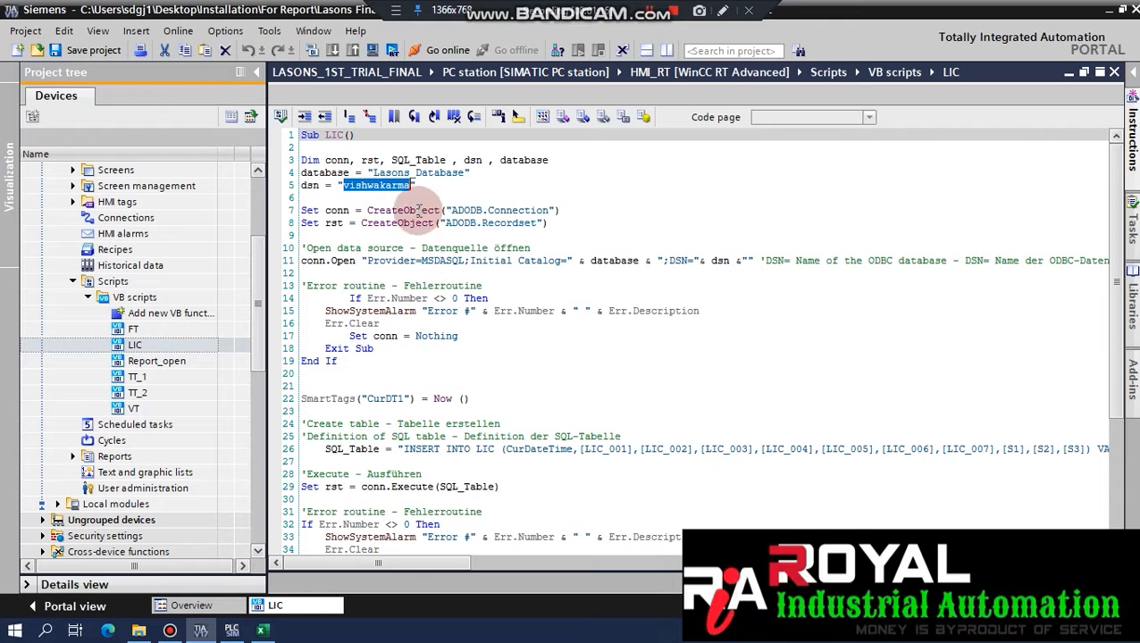
{"action": "left_click", "coordinate": [410, 173]}
{"action": "left_click", "coordinate": [42, 633]}
Launch SQL Server Management Studio and the 32-bit ODBC Data Source Administrator.
{"action": "type", "text": "mana"}
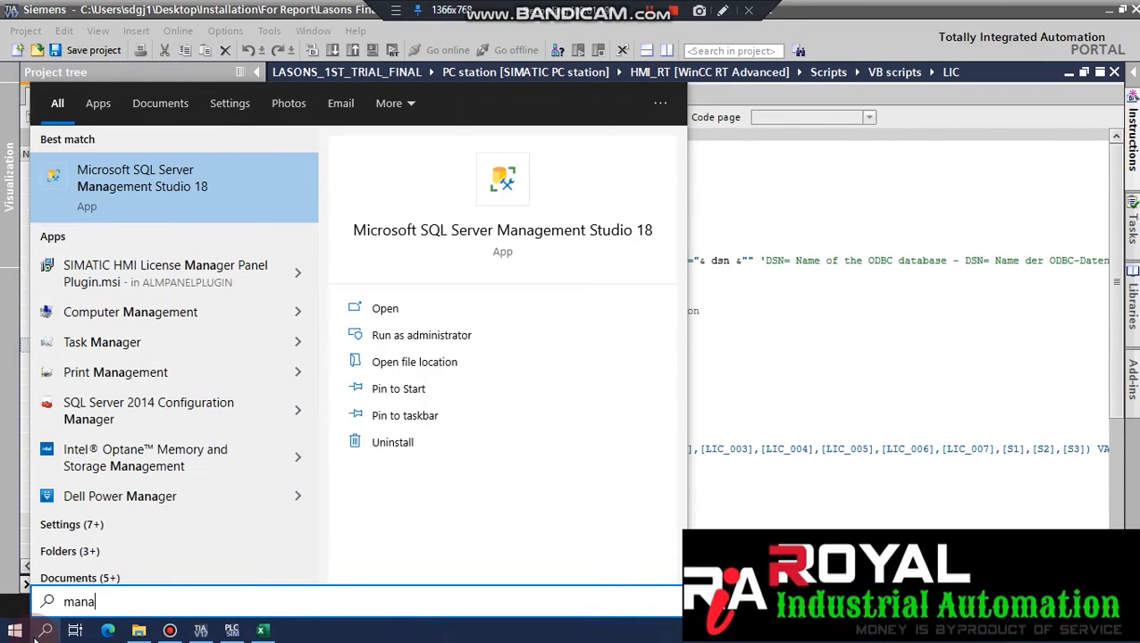
{"action": "left_click", "coordinate": [148, 195]}
{"action": "left_click", "coordinate": [45, 633]}
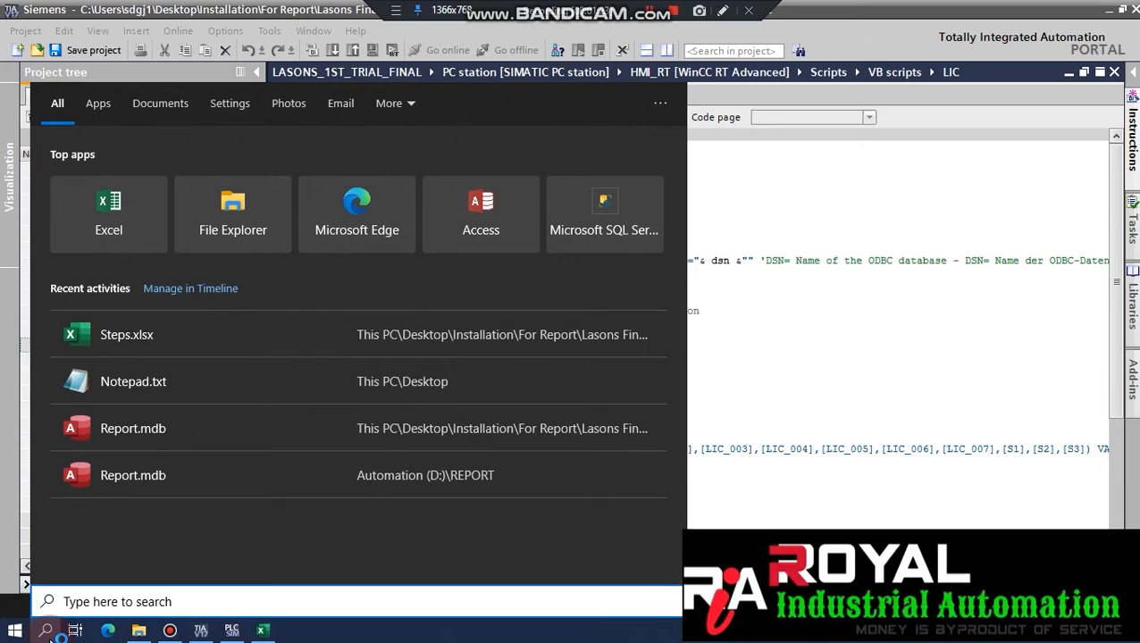
{"action": "type", "text": "obd"}
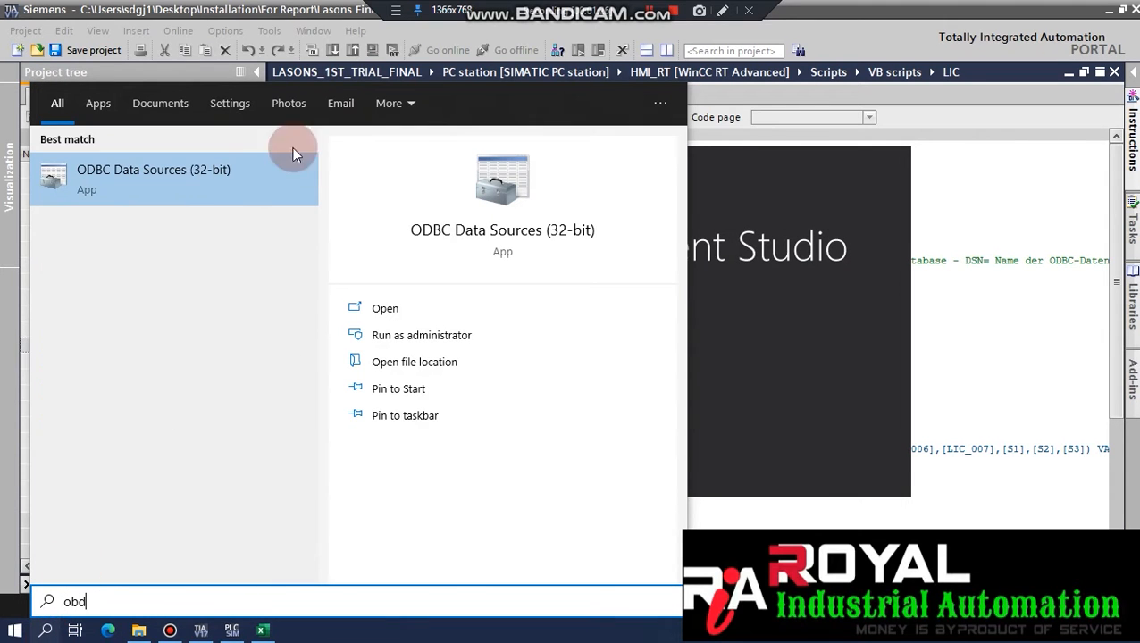
{"action": "left_click", "coordinate": [231, 186]}
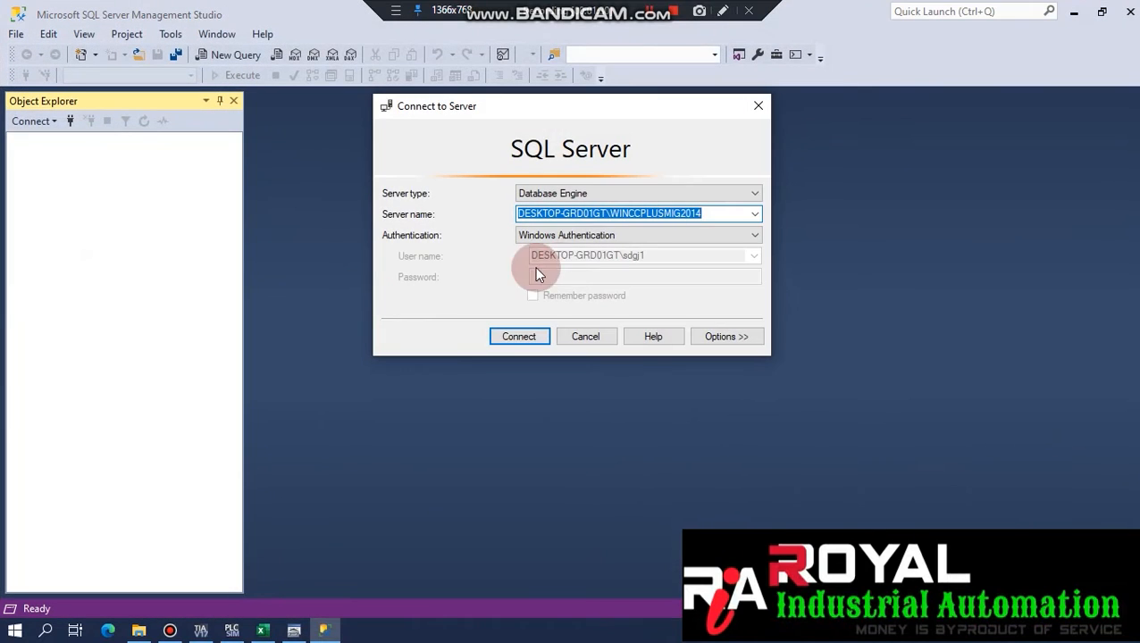
Connect to the WINCCPLUSMIG2014 server and expand Databases > Lasons_Database.
{"action": "left_click", "coordinate": [506, 337]}
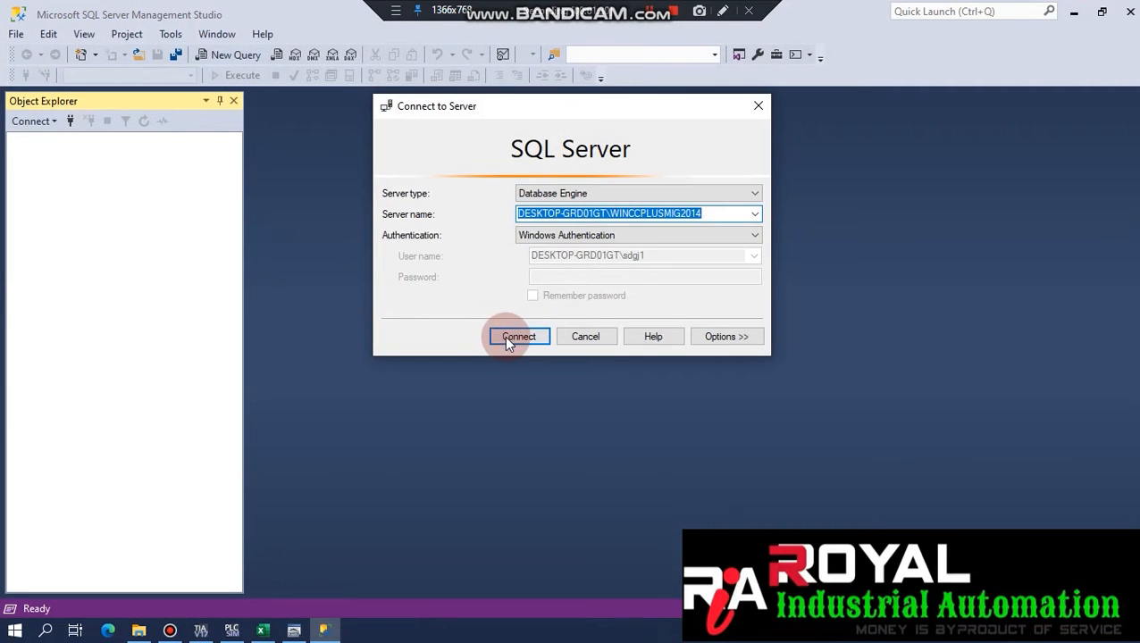
{"action": "left_click", "coordinate": [33, 156]}
{"action": "left_click", "coordinate": [48, 186]}
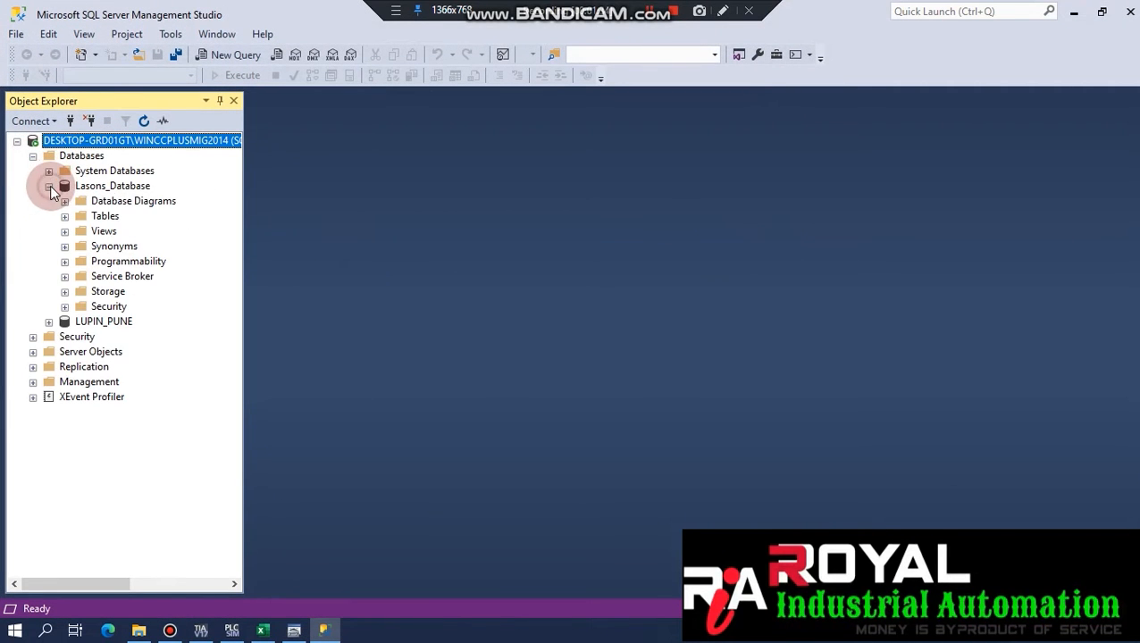
{"action": "left_click", "coordinate": [112, 186]}
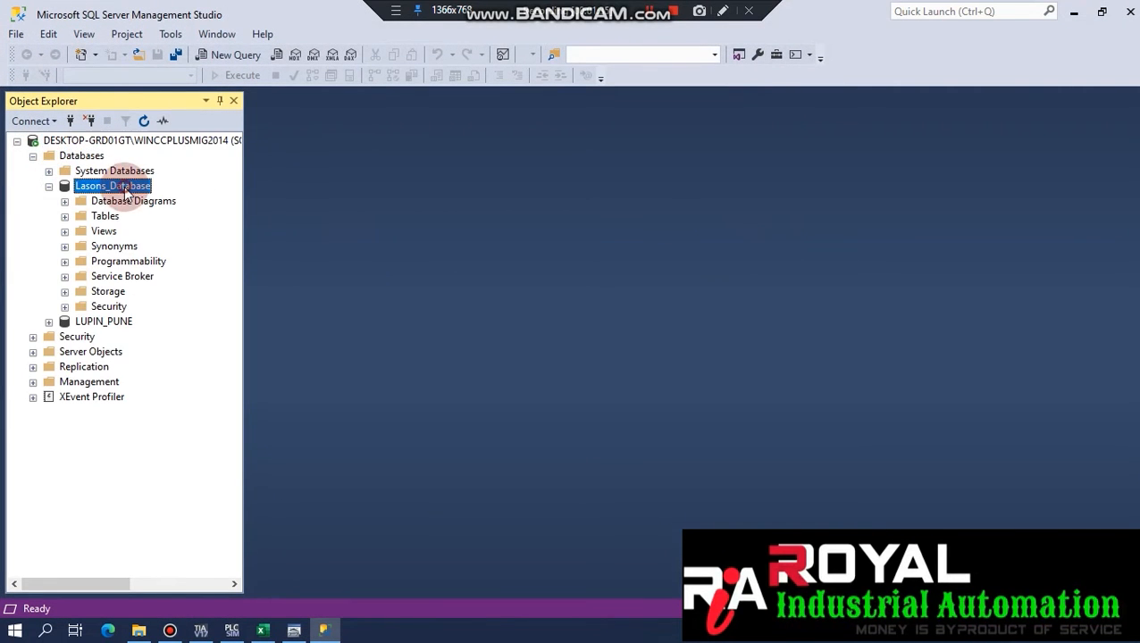
{"action": "left_click", "coordinate": [1077, 20]}
Compare the LIC script's DSN name on line 5 with the SQL Server user DSN in ODBC.
{"action": "left_click", "coordinate": [909, 211]}
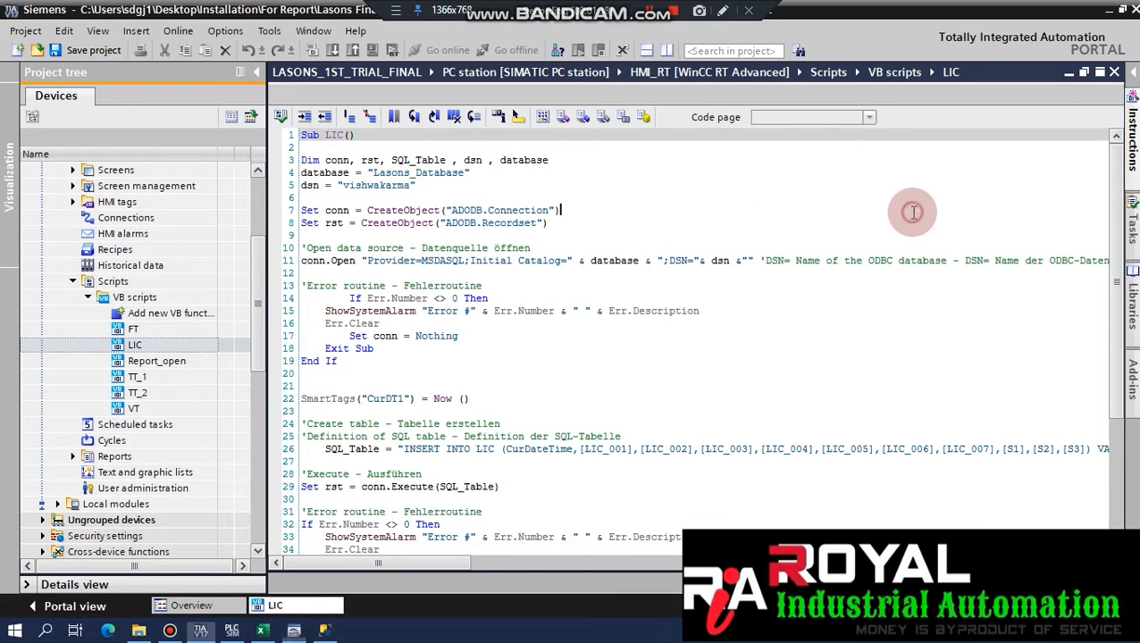
{"action": "left_click_drag", "start_coordinate": [411, 185], "coordinate": [356, 185]}
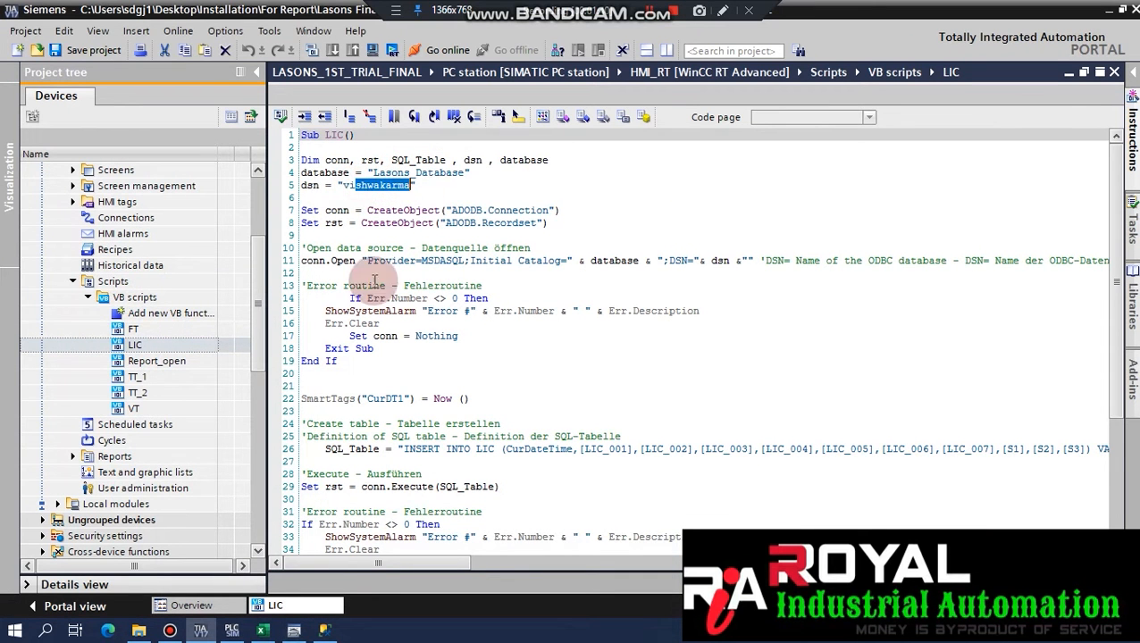
{"action": "left_click", "coordinate": [294, 631]}
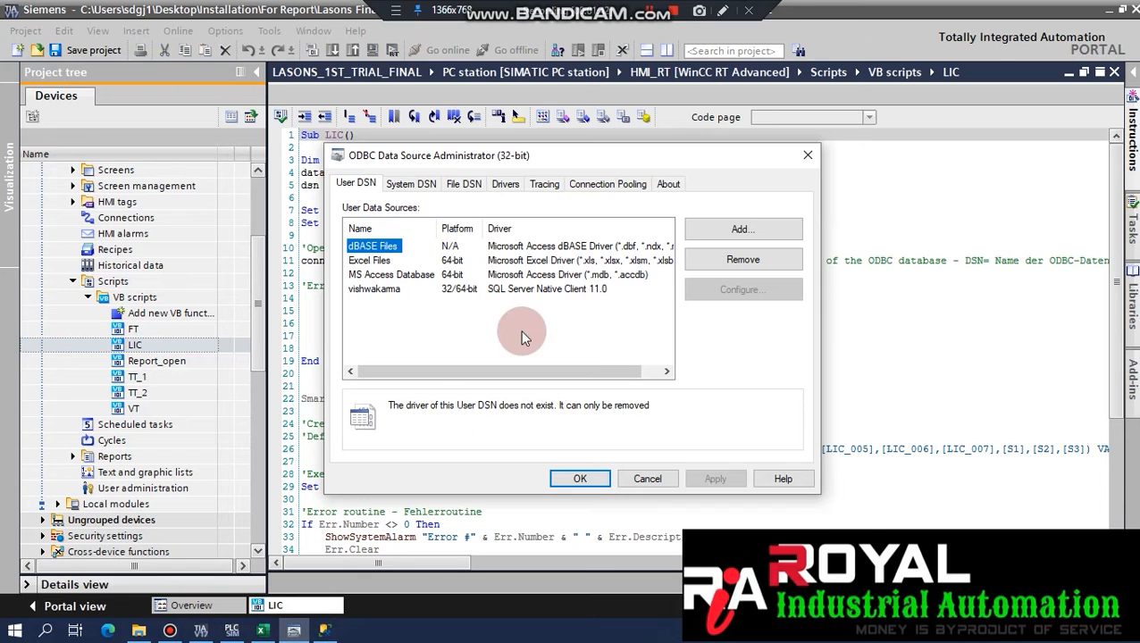
{"action": "left_click", "coordinate": [380, 289]}
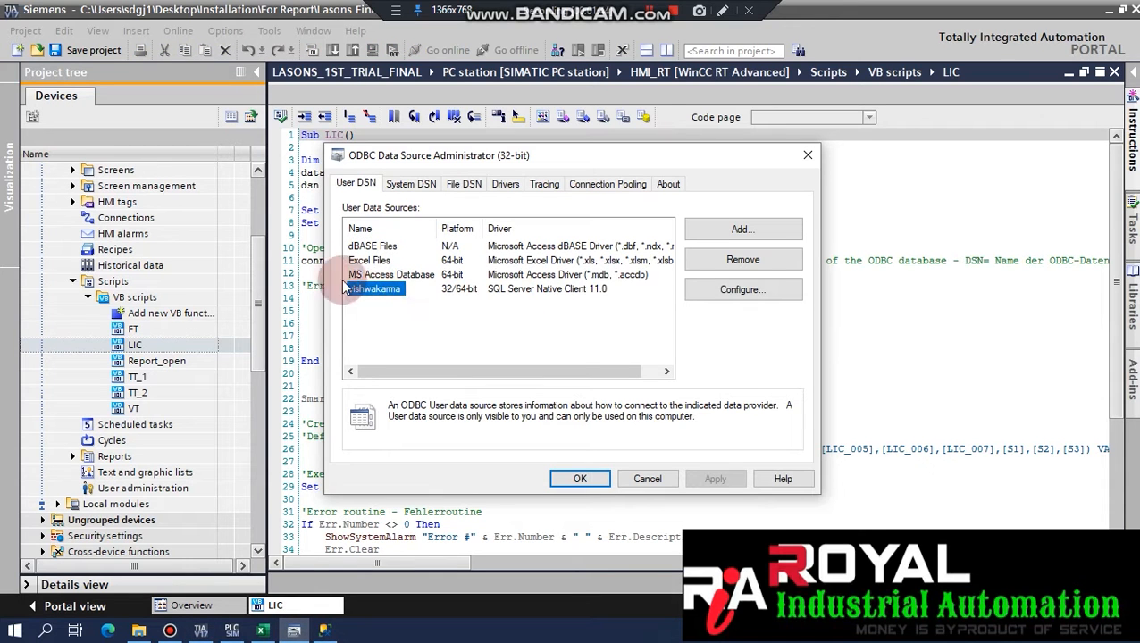
{"action": "left_click", "coordinate": [314, 259]}
{"action": "left_click_drag", "start_coordinate": [379, 211], "coordinate": [440, 211]}
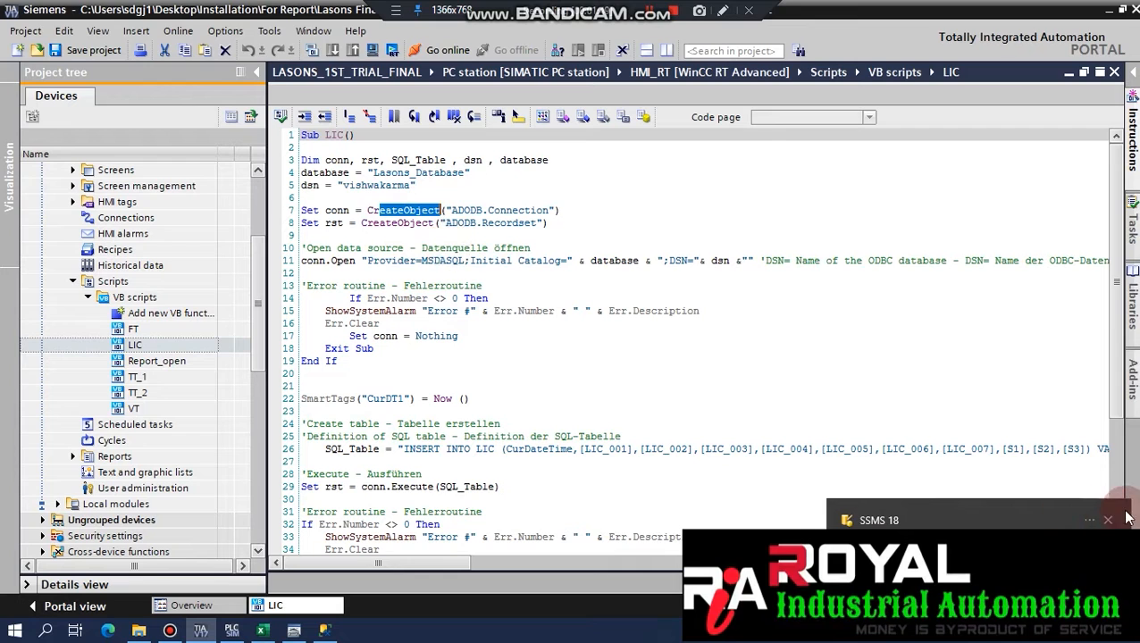
Dismiss the SSMS notification and mark the table name LIC after INSERT INTO on line 26.
{"action": "left_click", "coordinate": [1106, 520]}
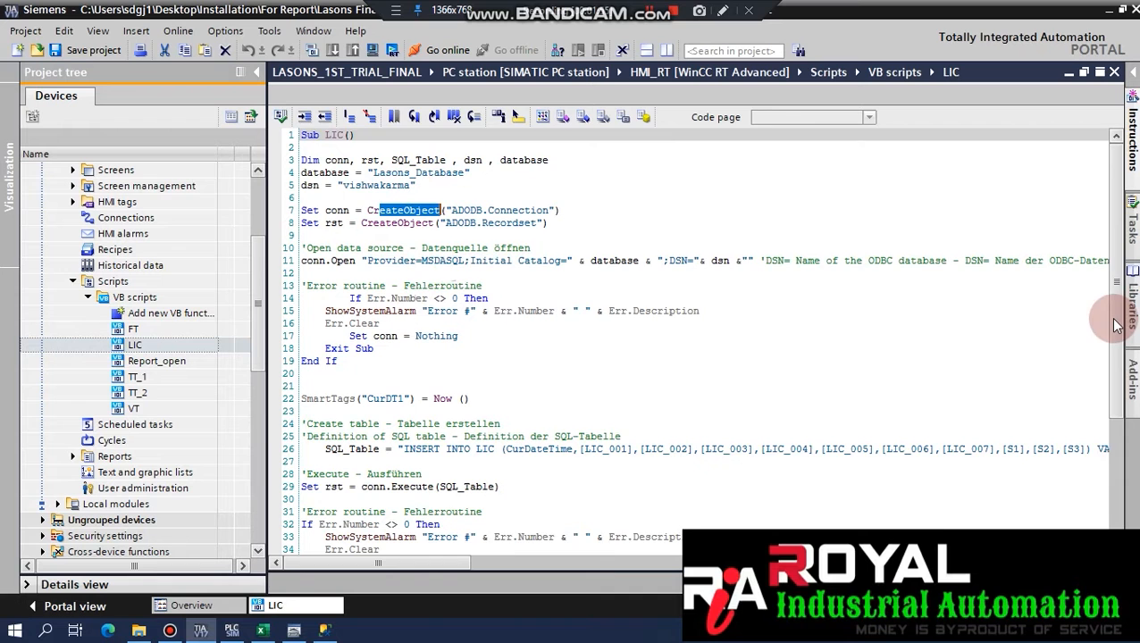
{"action": "scroll", "coordinate": [1115, 325], "scroll_direction": "down", "scroll_amount": 4}
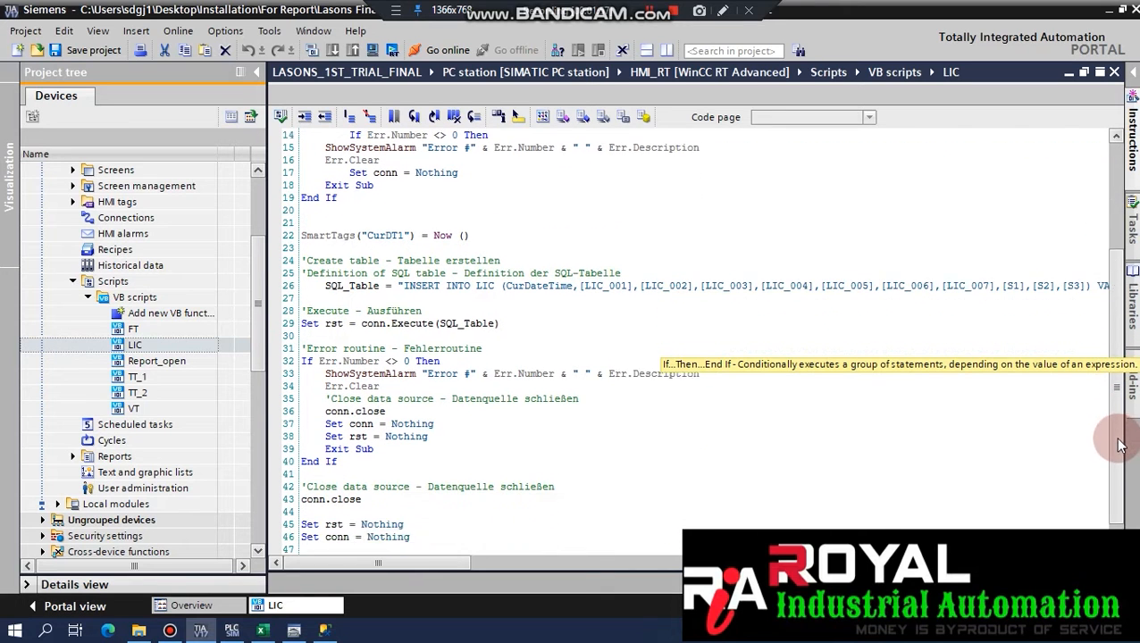
{"action": "scroll", "coordinate": [1121, 444], "scroll_direction": "down", "scroll_amount": 1}
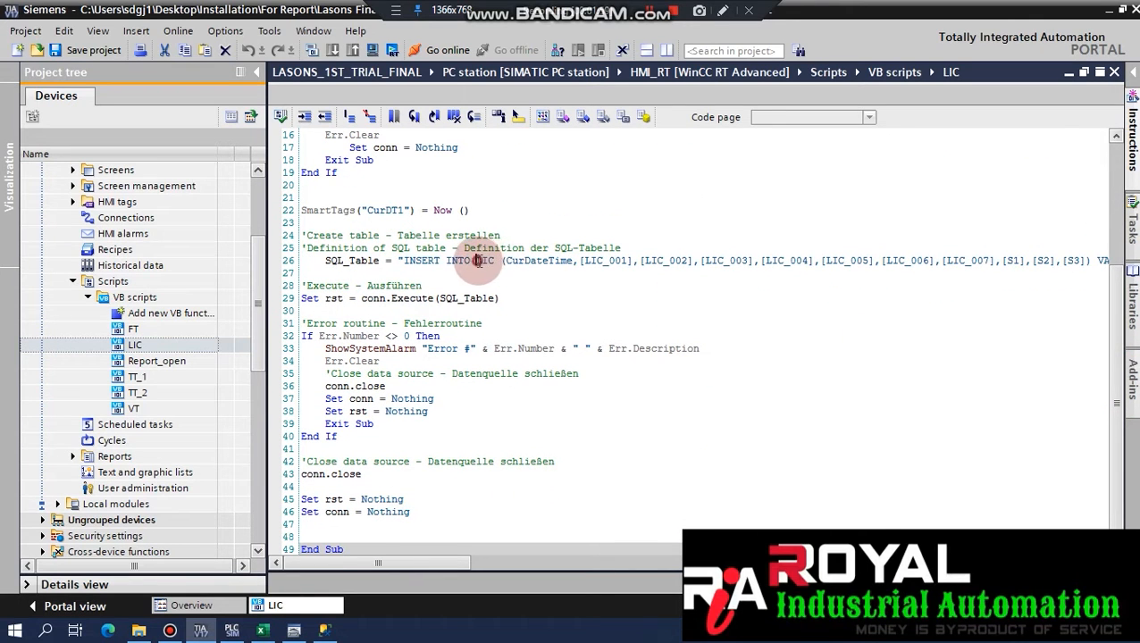
{"action": "left_click_drag", "start_coordinate": [478, 260], "coordinate": [496, 260]}
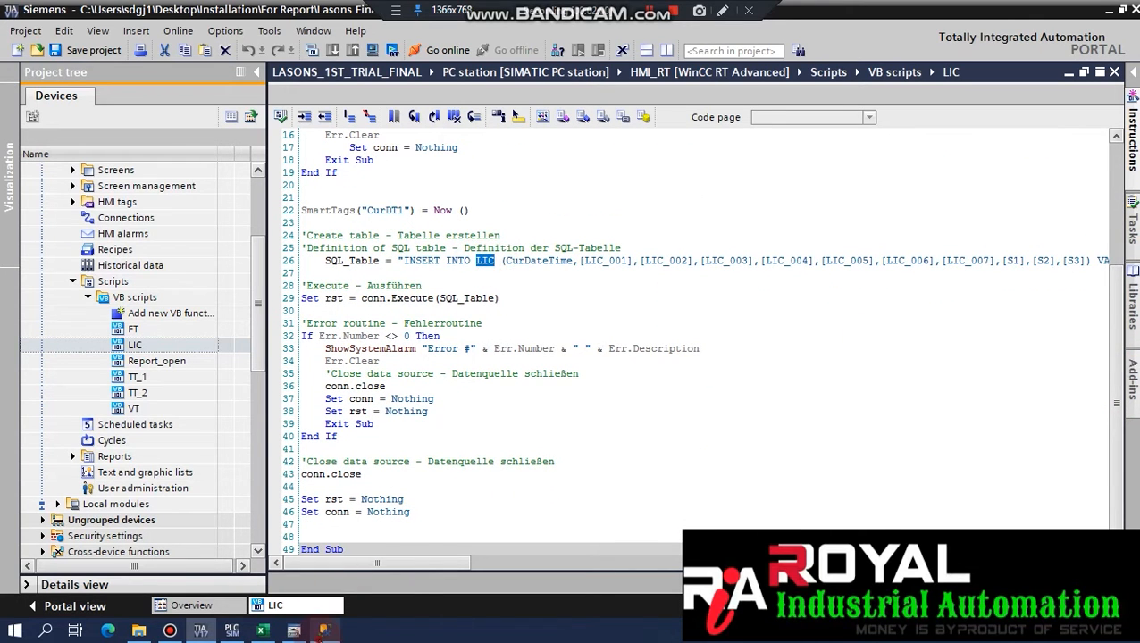
{"action": "left_click", "coordinate": [325, 631]}
Open dbo.LIC from Lasons_Database Tables in Design and inspect the LIC_001 and LIC_002 columns.
{"action": "left_click", "coordinate": [64, 230]}
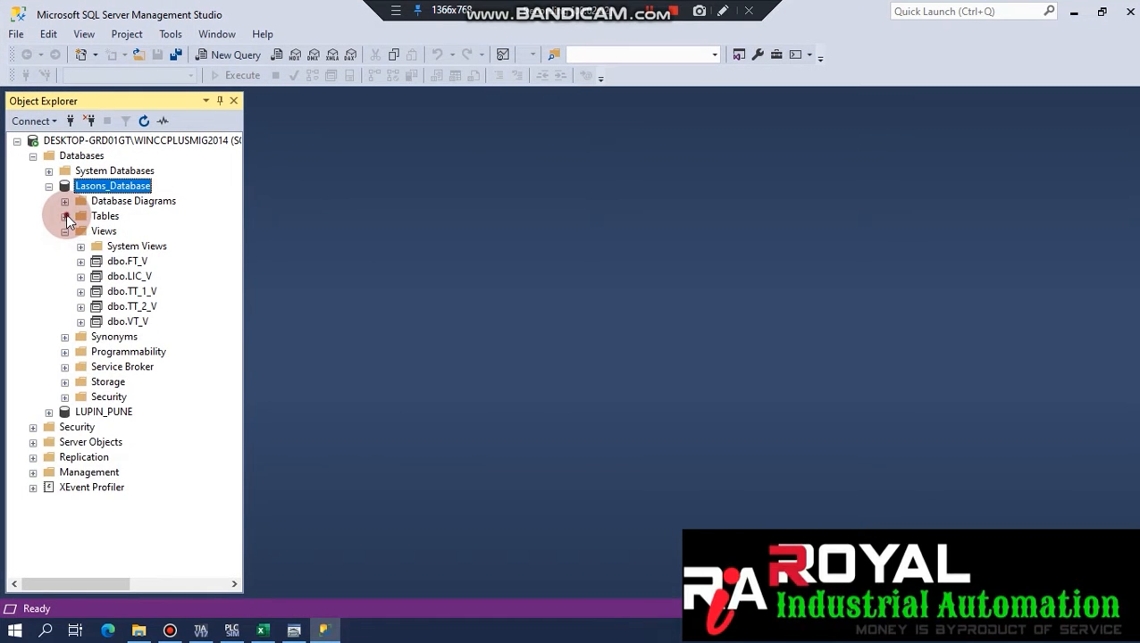
{"action": "left_click", "coordinate": [65, 216]}
{"action": "left_click", "coordinate": [65, 336]}
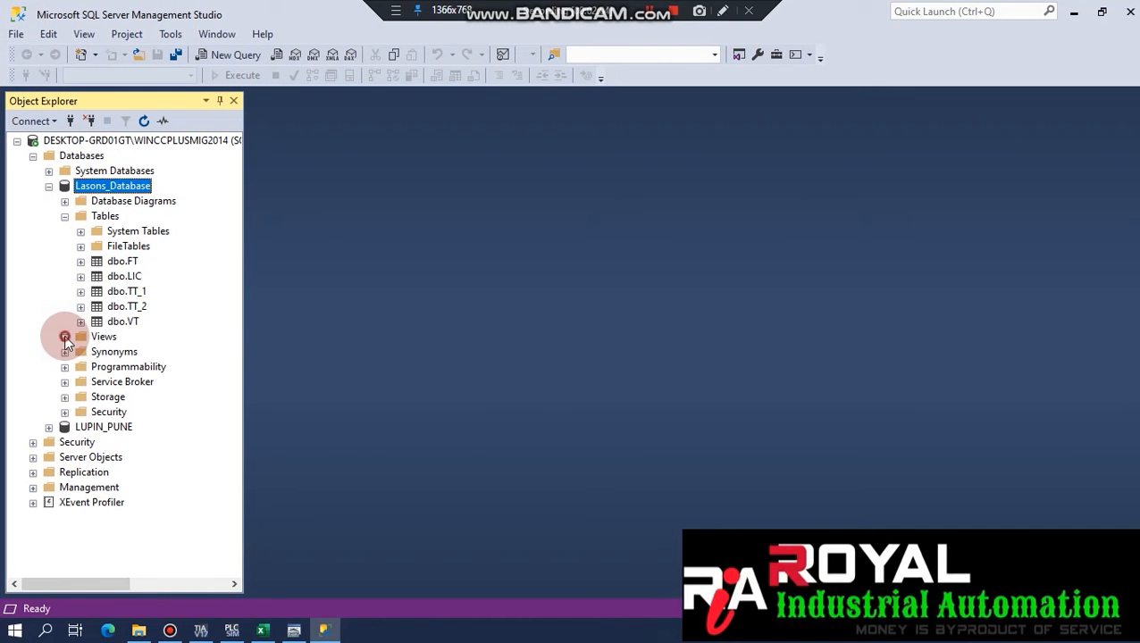
{"action": "left_click", "coordinate": [125, 277]}
{"action": "right_click", "coordinate": [128, 277]}
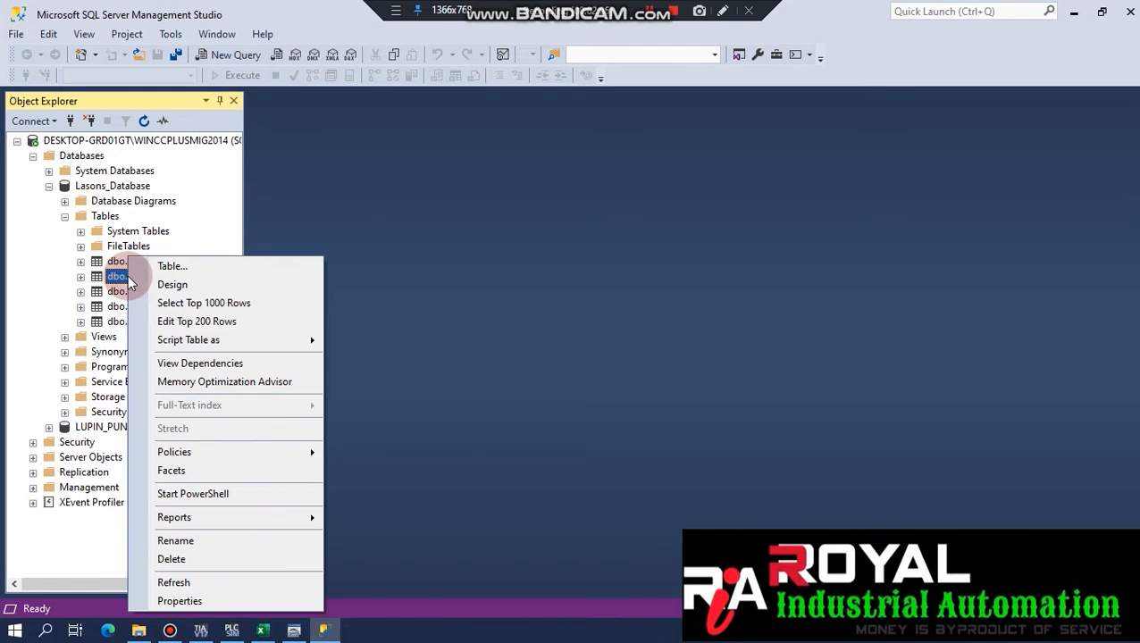
{"action": "left_click", "coordinate": [218, 303]}
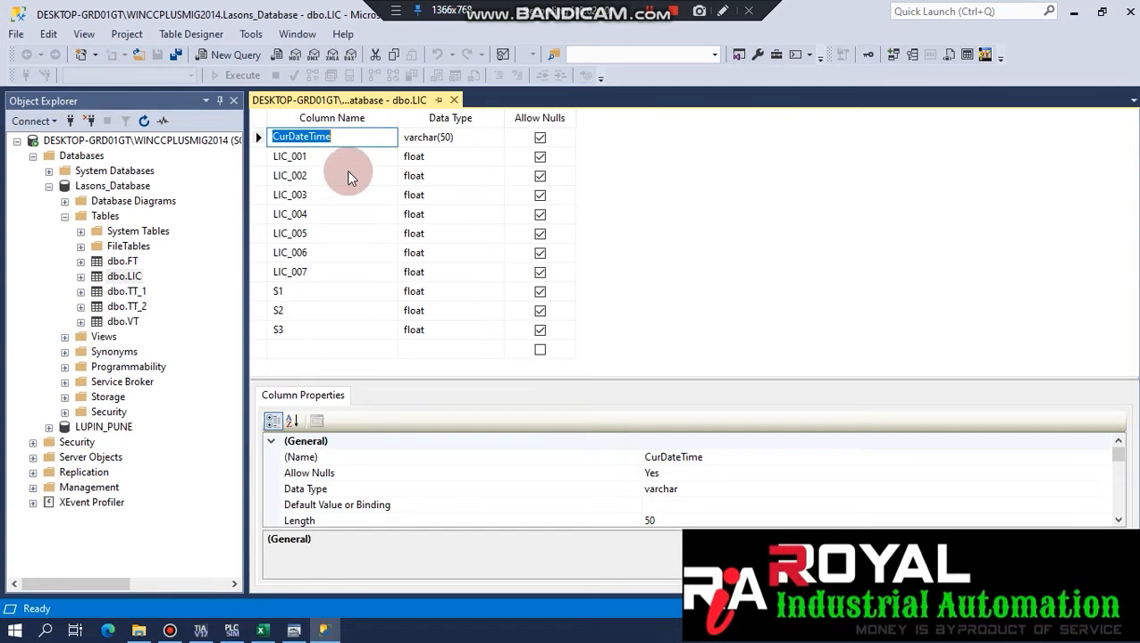
{"action": "left_click", "coordinate": [329, 155]}
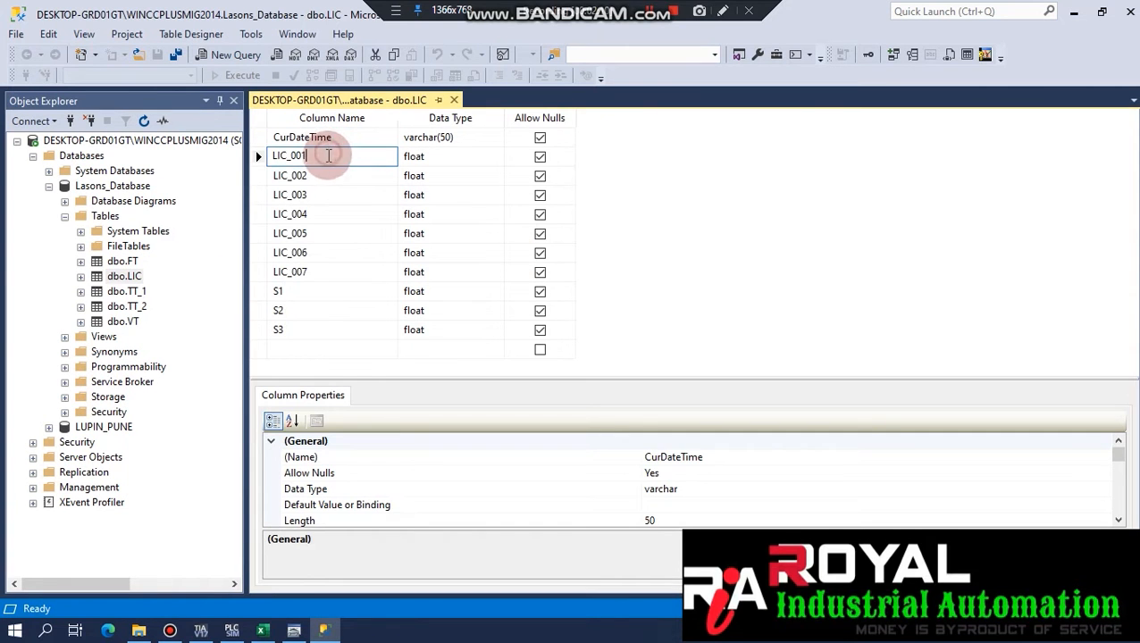
{"action": "double_click", "coordinate": [328, 155]}
{"action": "left_click", "coordinate": [332, 176]}
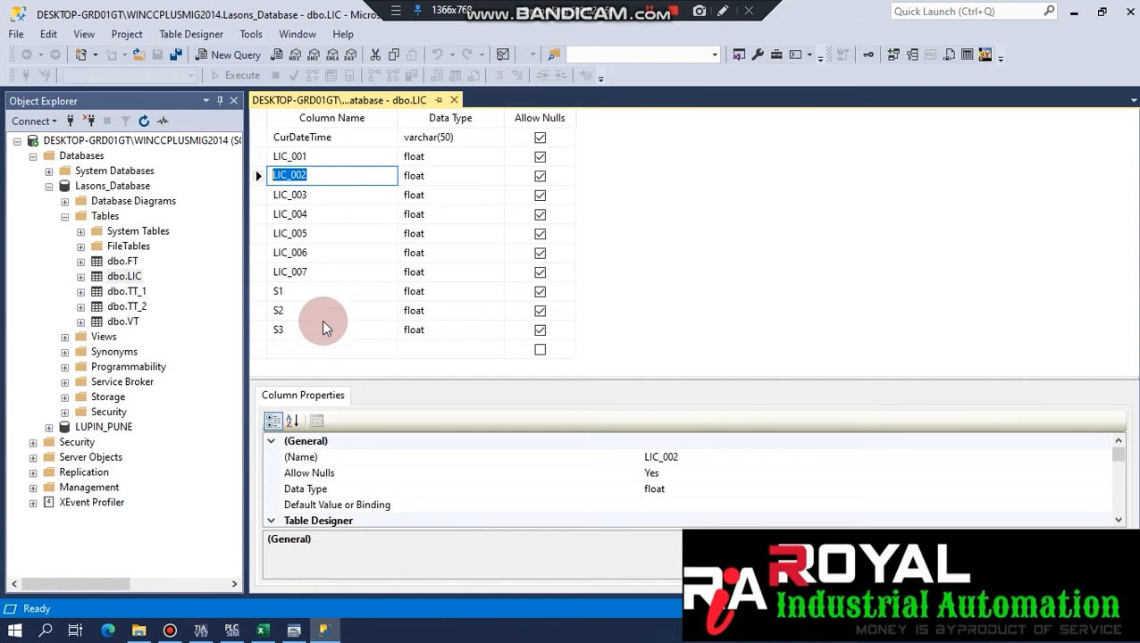
Mark [LIC_001], [S3] and the table name LIC in the line-26 INSERT statement.
{"action": "left_click", "coordinate": [1077, 11]}
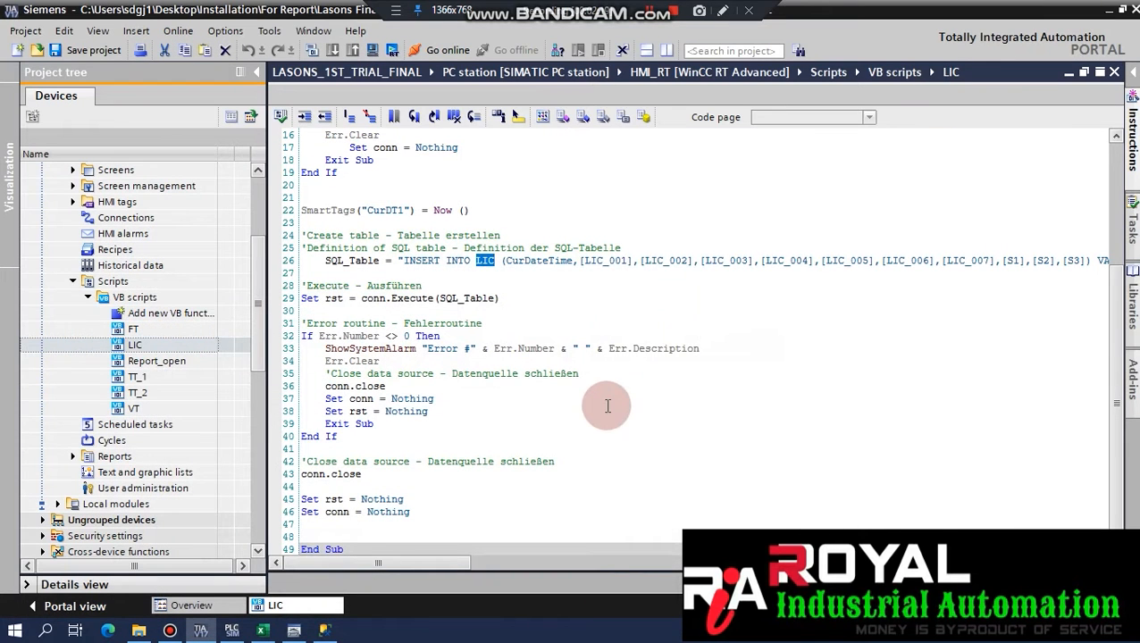
{"action": "left_click_drag", "start_coordinate": [584, 260], "coordinate": [612, 259]}
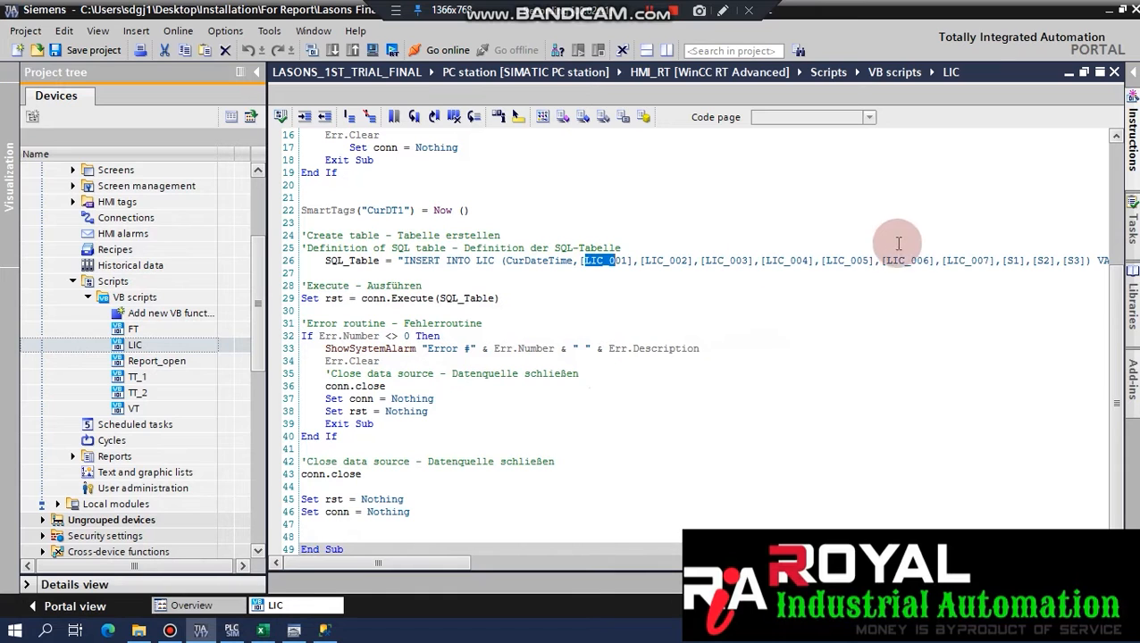
{"action": "left_click", "coordinate": [996, 257]}
{"action": "left_click_drag", "start_coordinate": [1074, 260], "coordinate": [1089, 260]}
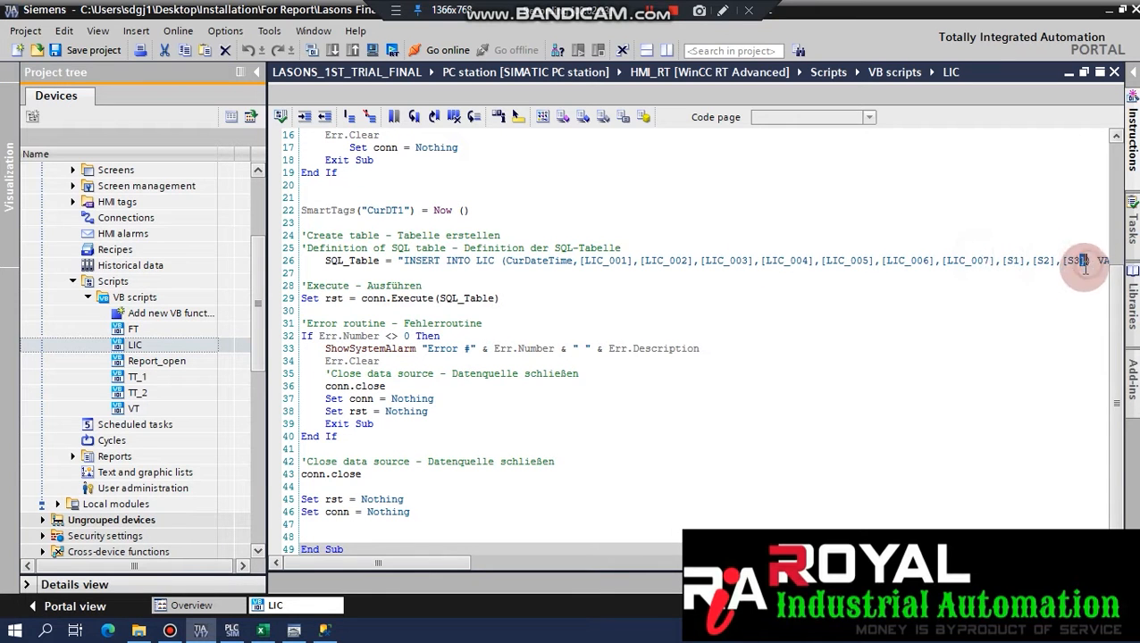
{"action": "left_click_drag", "start_coordinate": [549, 260], "coordinate": [738, 260]}
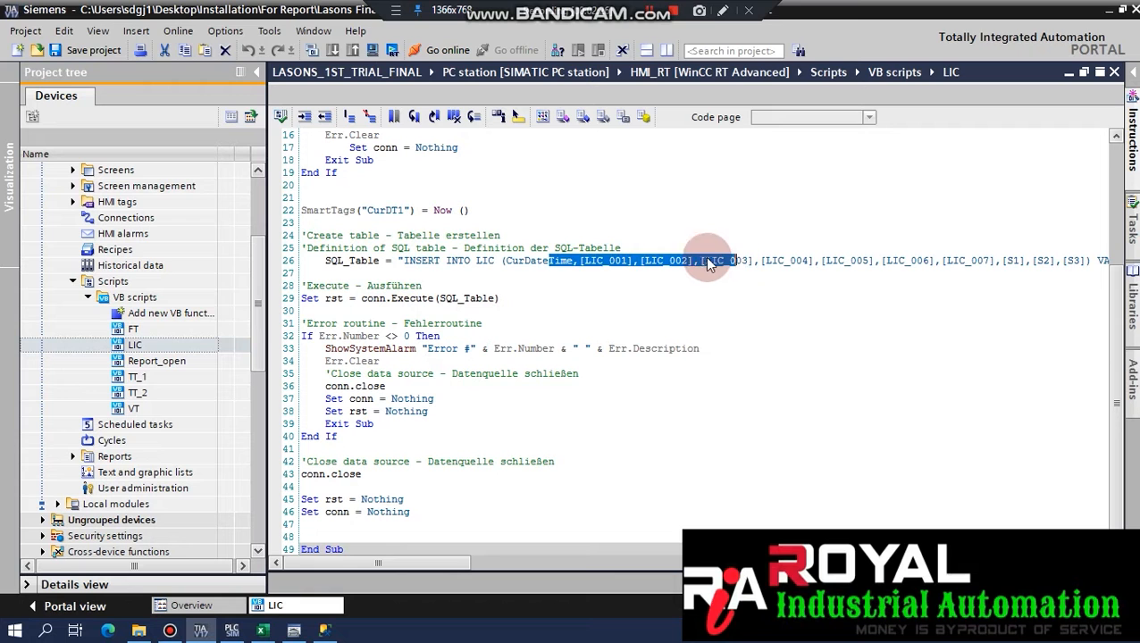
{"action": "left_click", "coordinate": [593, 260]}
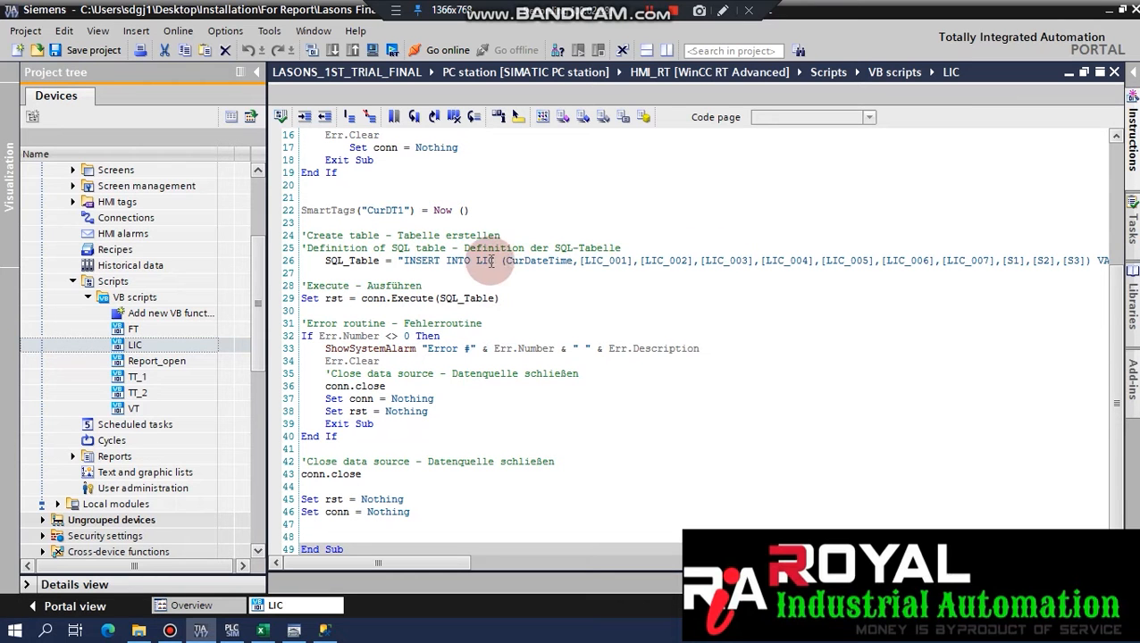
{"action": "left_click_drag", "start_coordinate": [477, 261], "coordinate": [492, 260]}
{"action": "left_click", "coordinate": [324, 631]}
Restore the SSMS window and place the dbo.LIC design over the lower part of the script.
{"action": "left_click", "coordinate": [119, 280]}
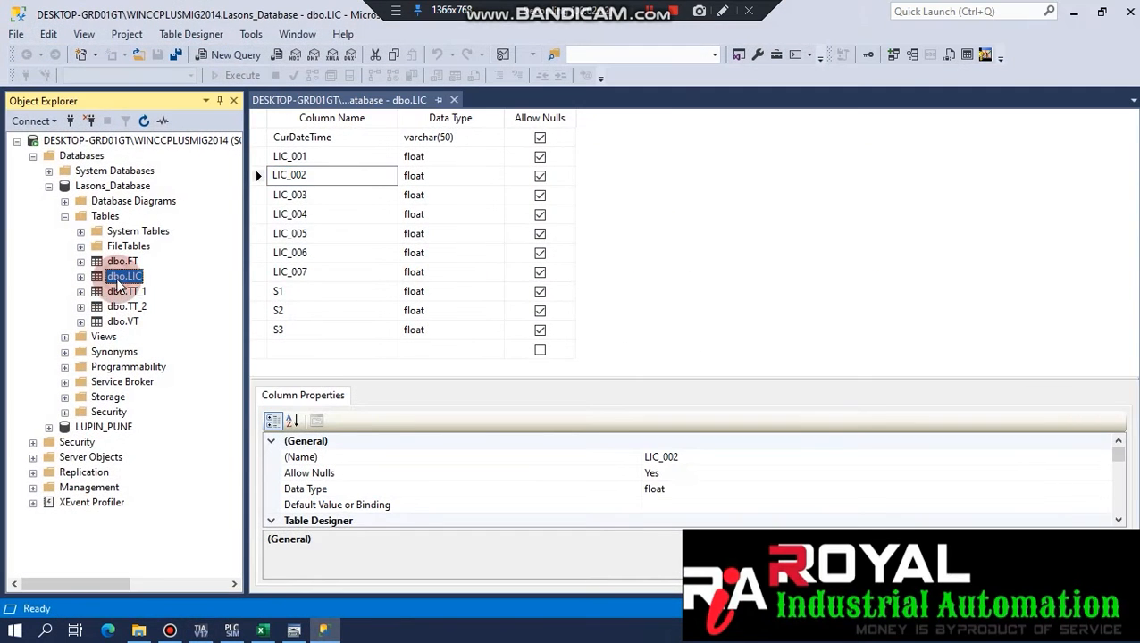
{"action": "left_click", "coordinate": [325, 631]}
{"action": "left_click", "coordinate": [324, 630]}
{"action": "double_click", "coordinate": [810, 10]}
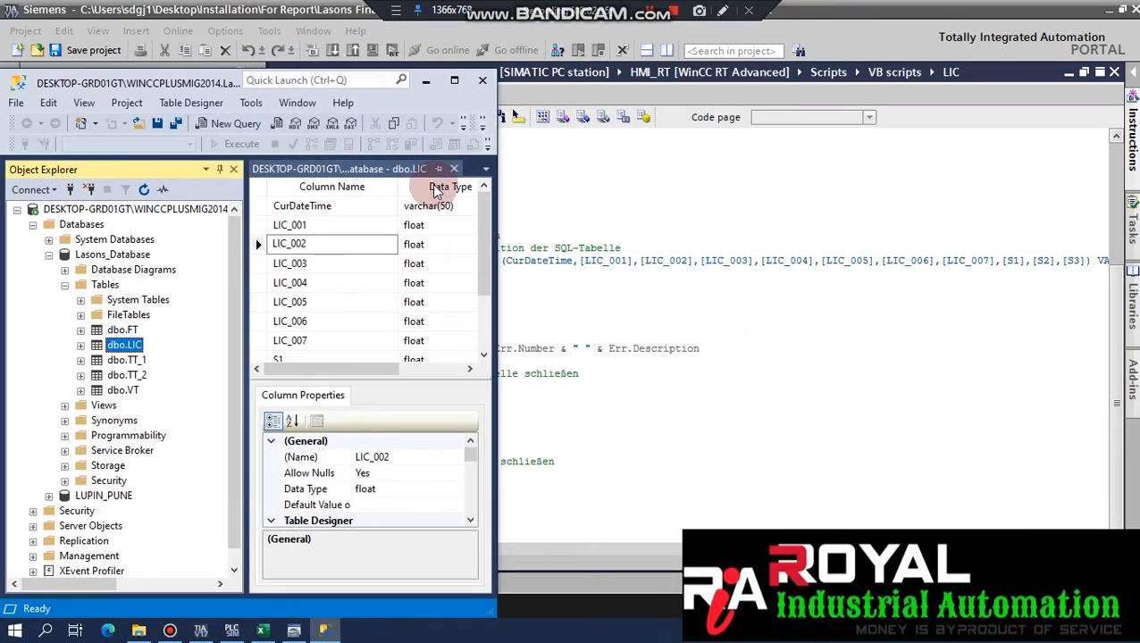
{"action": "left_click_drag", "start_coordinate": [189, 88], "coordinate": [594, 335]}
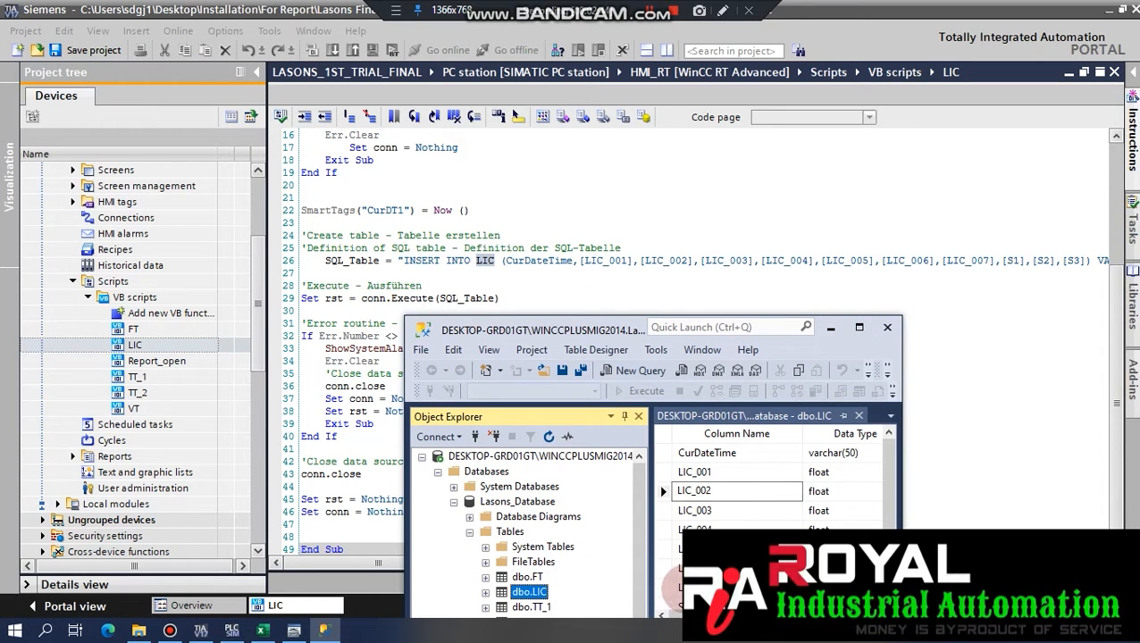
{"action": "left_click", "coordinate": [724, 472]}
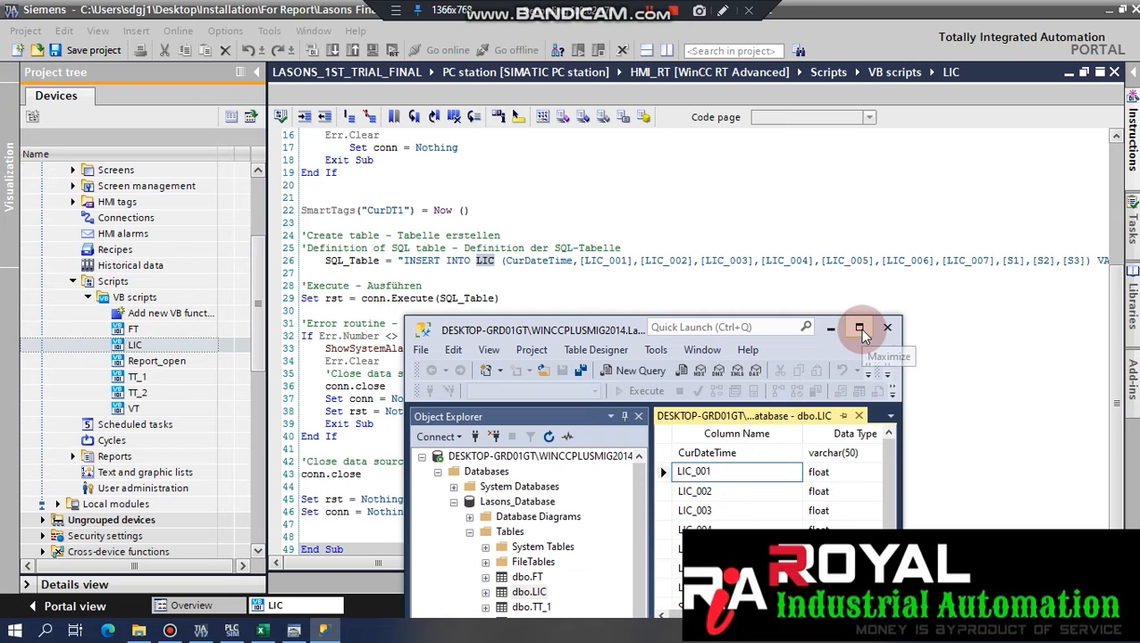
Compare the LIC_001 and LIC_002 names on line 26 against the dbo.LIC table design.
{"action": "left_click", "coordinate": [599, 260]}
{"action": "double_click", "coordinate": [599, 260]}
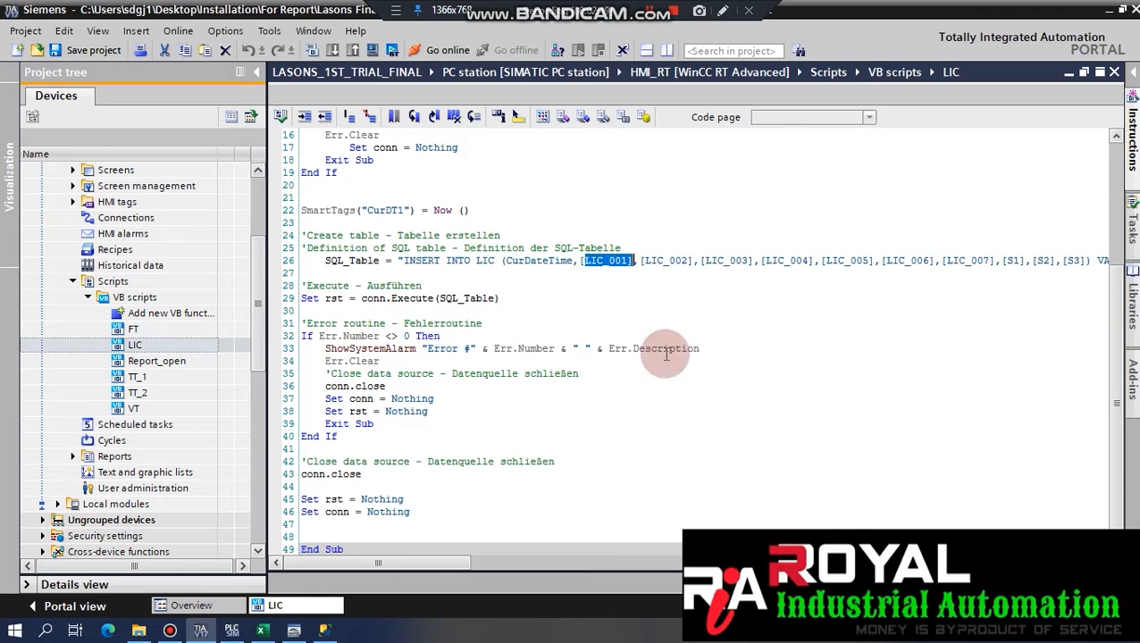
{"action": "left_click_drag", "start_coordinate": [430, 562], "coordinate": [619, 554]}
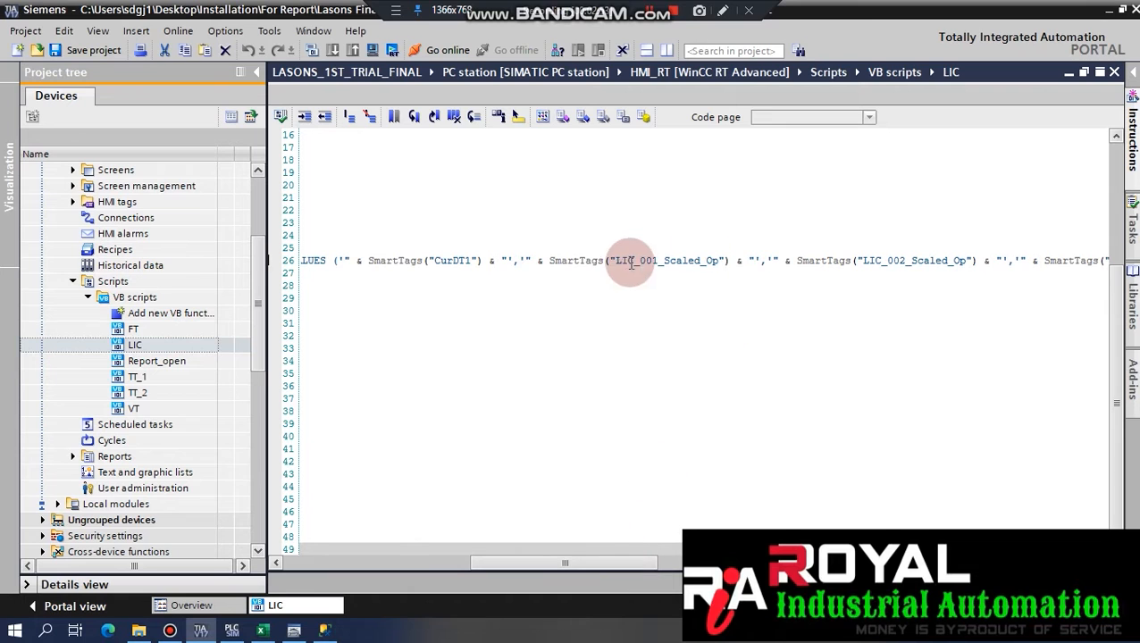
{"action": "left_click_drag", "start_coordinate": [615, 260], "coordinate": [738, 262]}
{"action": "left_click_drag", "start_coordinate": [494, 563], "coordinate": [590, 552]}
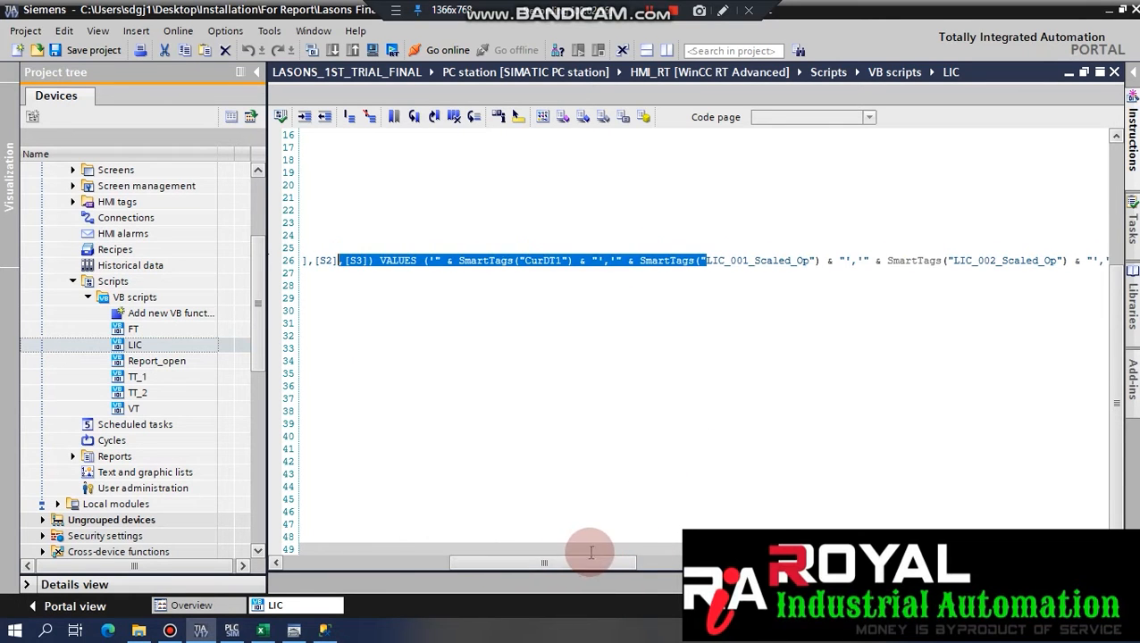
{"action": "left_click", "coordinate": [740, 247]}
{"action": "left_click_drag", "start_coordinate": [479, 563], "coordinate": [697, 540]}
{"action": "left_click", "coordinate": [499, 261]}
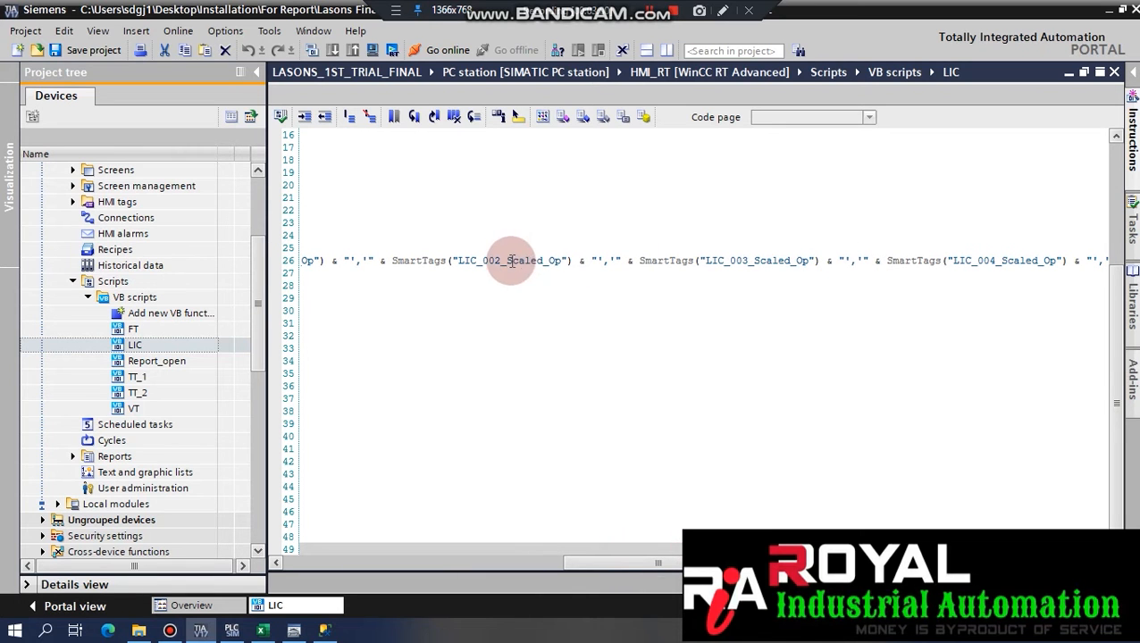
{"action": "left_click_drag", "start_coordinate": [595, 565], "coordinate": [418, 508]}
{"action": "left_click", "coordinate": [518, 262]}
{"action": "left_click", "coordinate": [477, 261]}
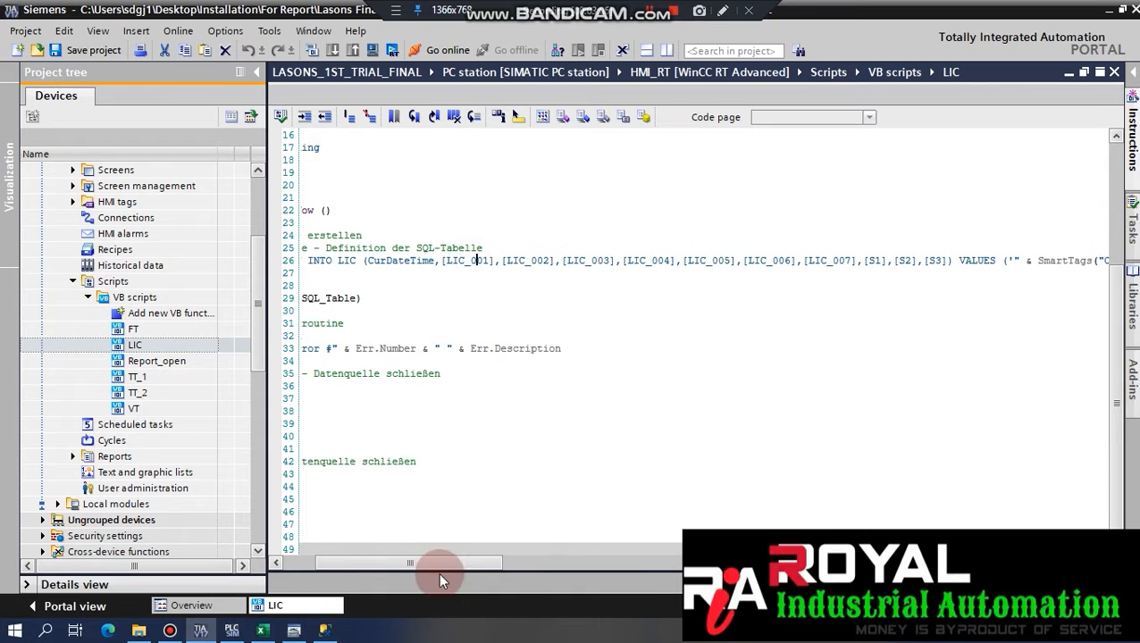
{"action": "left_click_drag", "start_coordinate": [435, 570], "coordinate": [417, 568]}
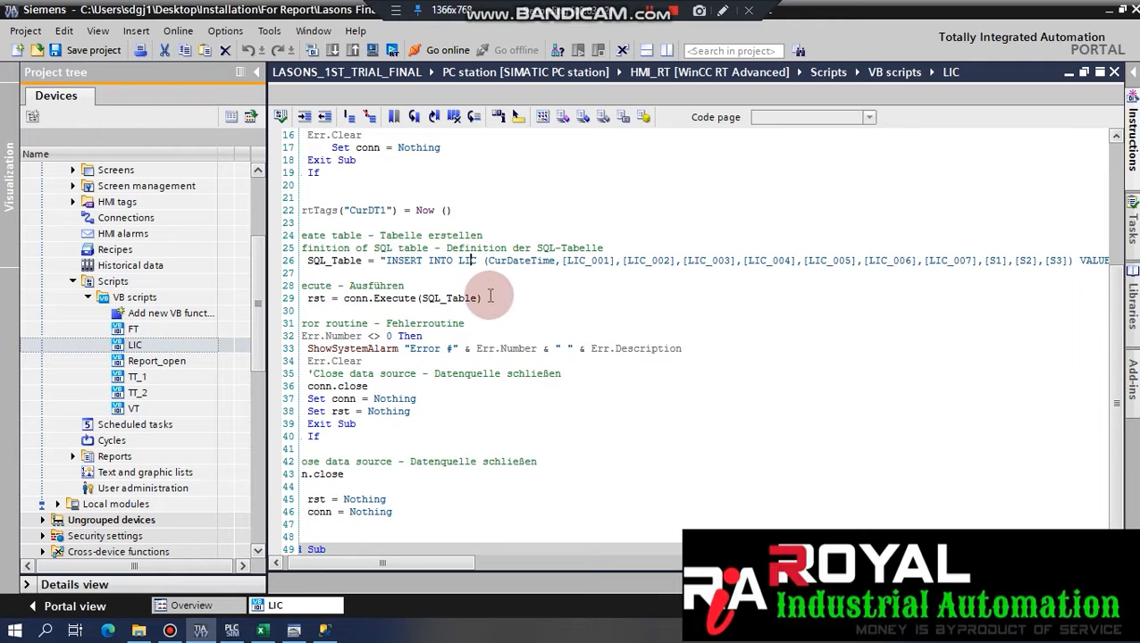
{"action": "left_click_drag", "start_coordinate": [458, 262], "coordinate": [469, 264]}
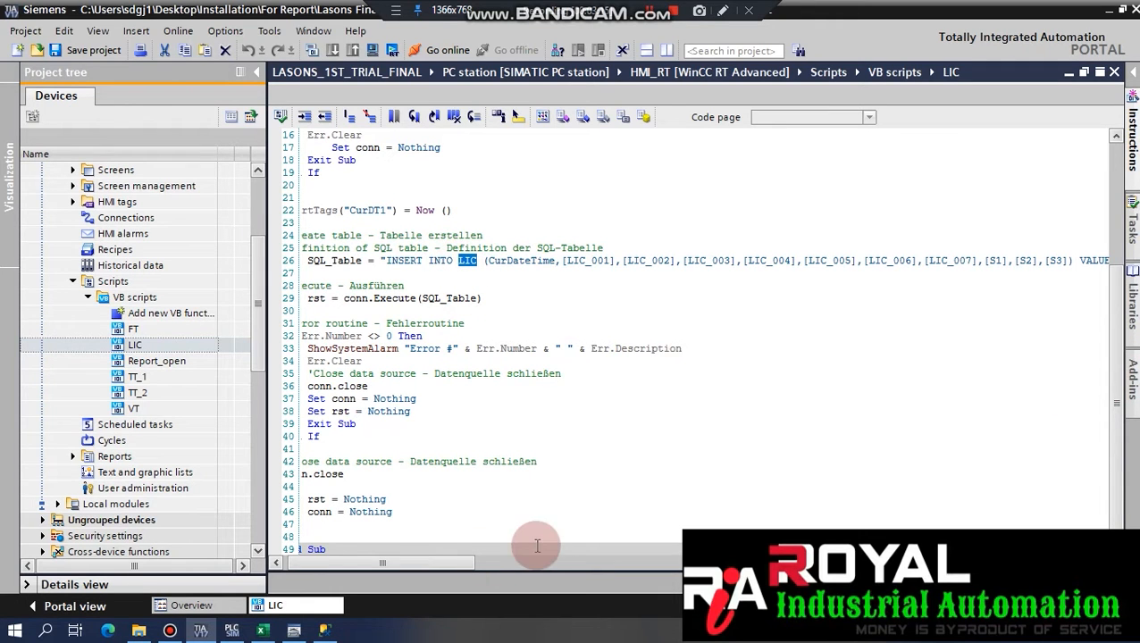
Check the dbo.LIC table and LIC script names unchanged, then point at the Execute line.
{"action": "left_click", "coordinate": [323, 630]}
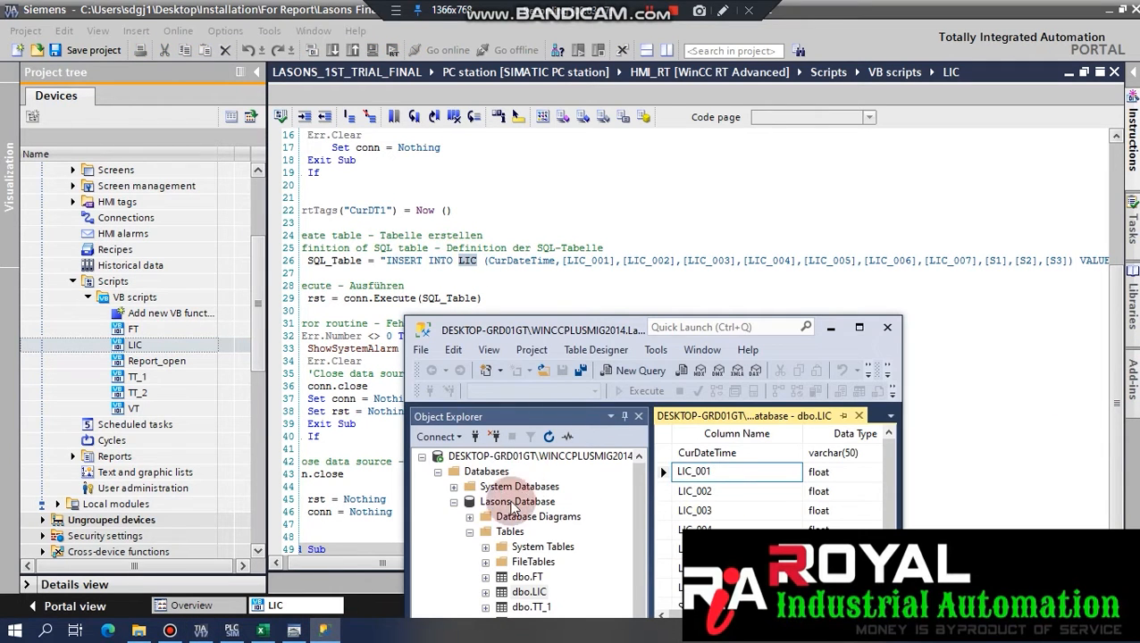
{"action": "left_click", "coordinate": [527, 592]}
{"action": "key", "text": "F2"}
{"action": "left_click", "coordinate": [440, 268]}
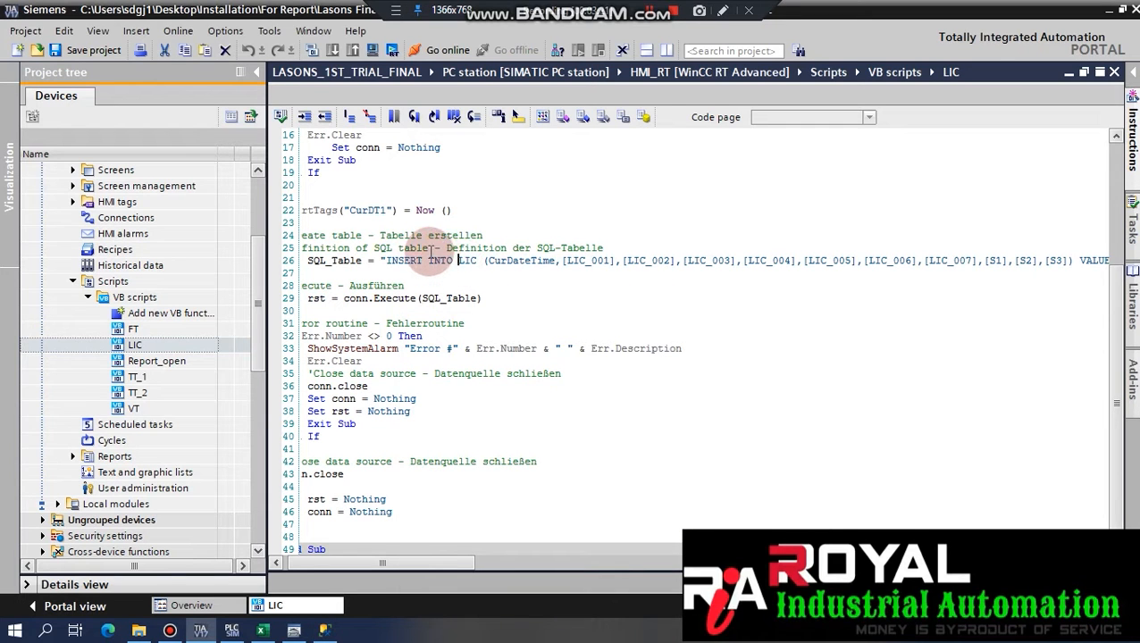
{"action": "left_click", "coordinate": [136, 345]}
{"action": "left_click", "coordinate": [138, 345]}
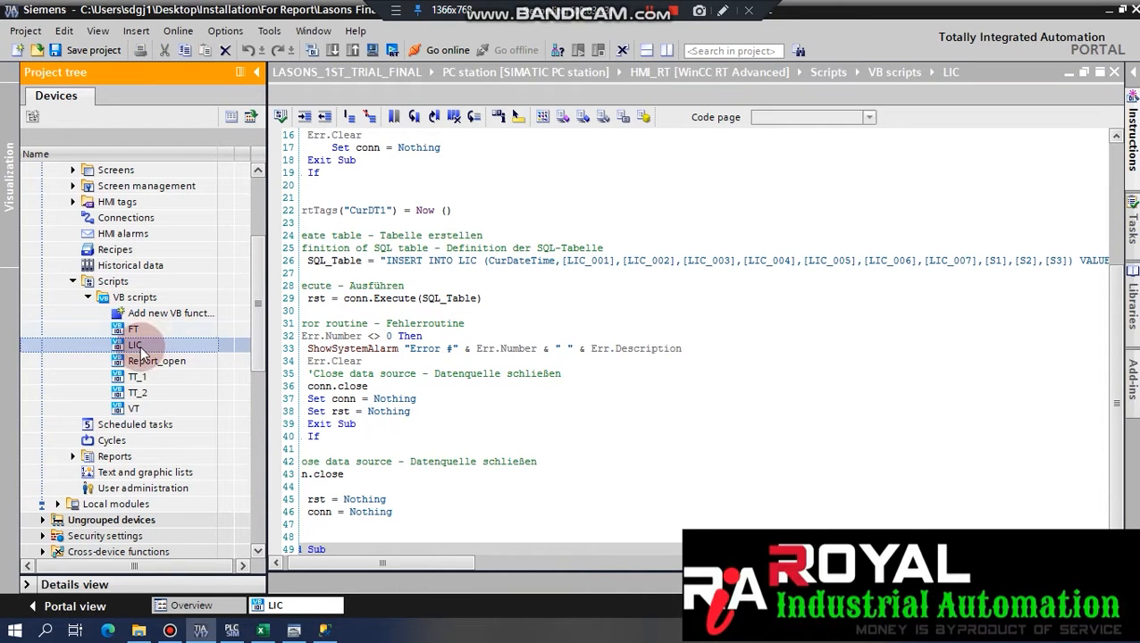
{"action": "left_click", "coordinate": [1115, 331]}
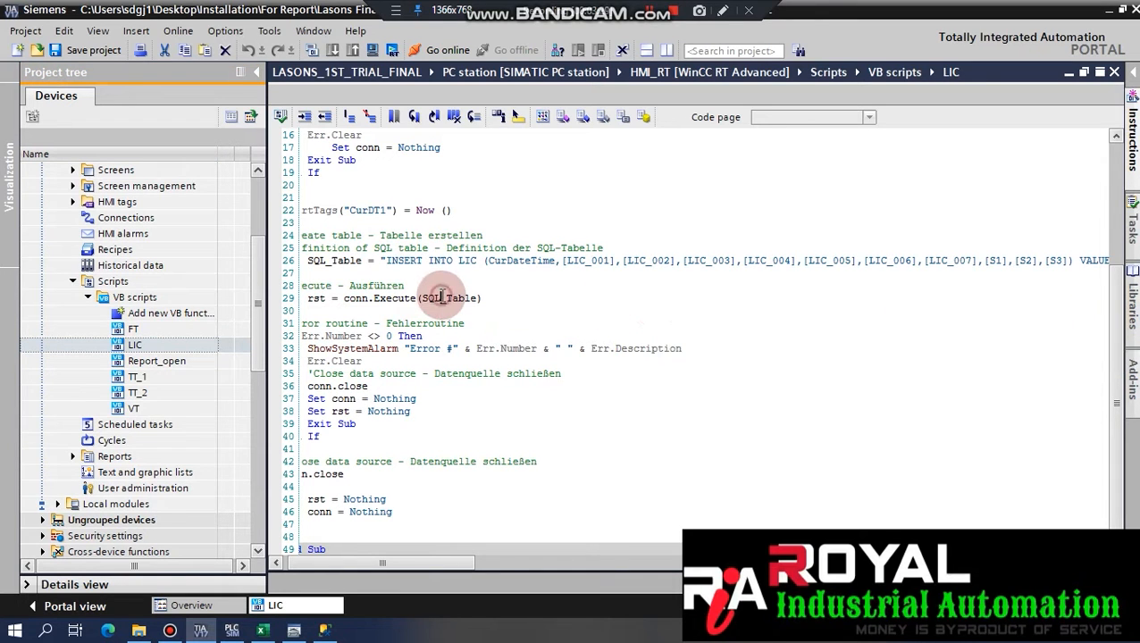
{"action": "left_click", "coordinate": [442, 297]}
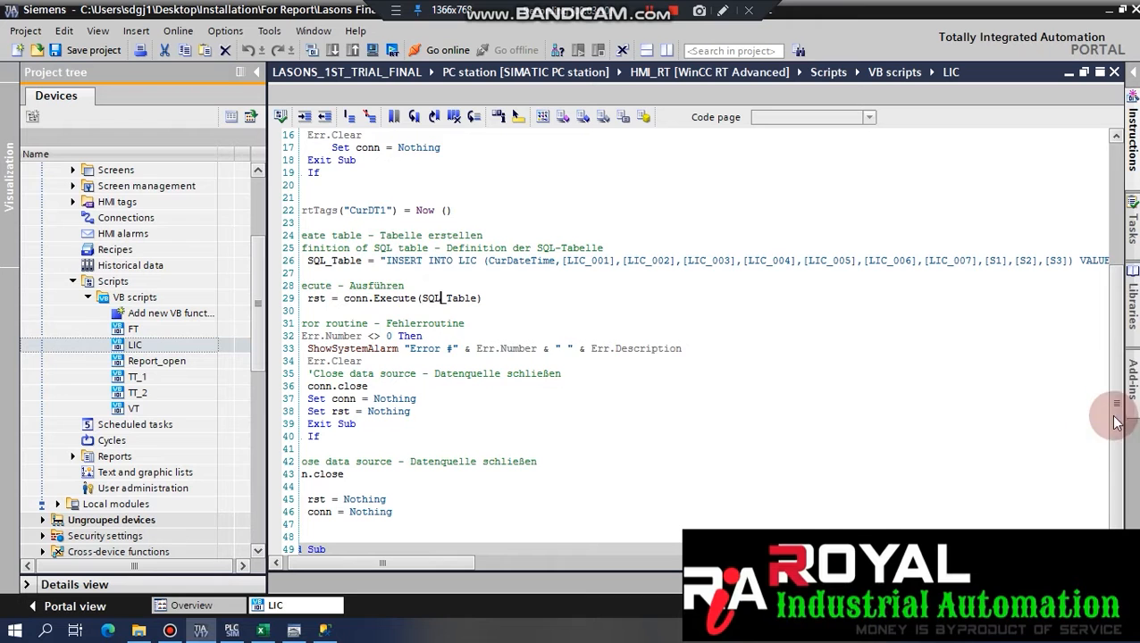
{"action": "left_click_drag", "start_coordinate": [1121, 415], "coordinate": [1133, 277]}
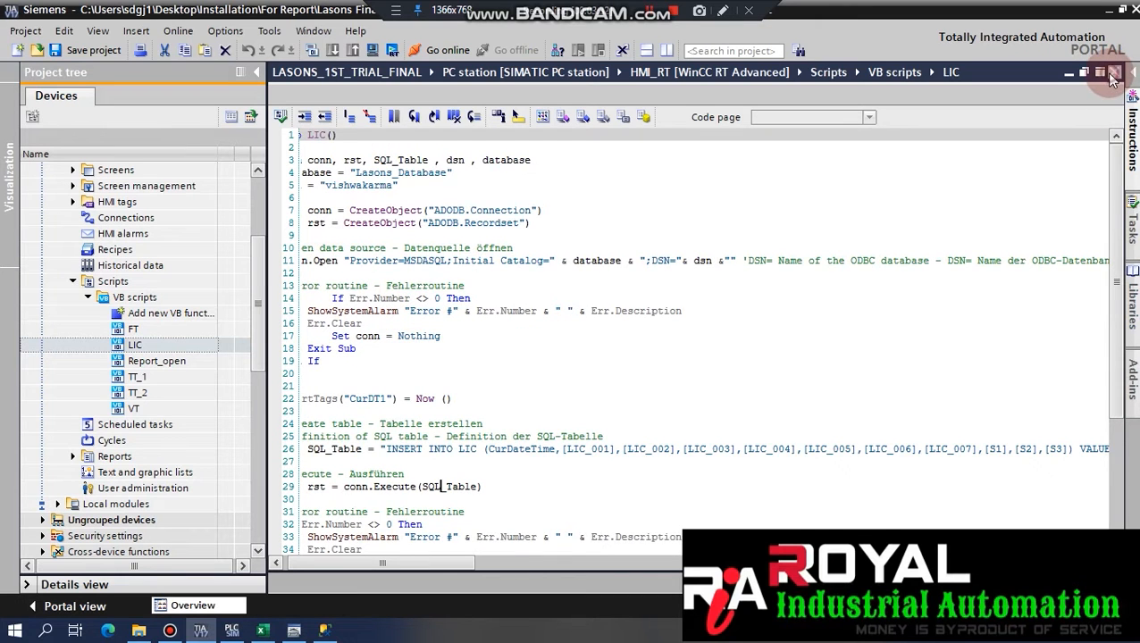
Close the LIC editor, open the TT_1 VB script and point out its DSN and TT_1 table name.
{"action": "left_click", "coordinate": [1113, 73]}
{"action": "left_click", "coordinate": [154, 360]}
{"action": "left_click", "coordinate": [140, 330]}
{"action": "left_click", "coordinate": [136, 345]}
{"action": "left_click", "coordinate": [134, 378]}
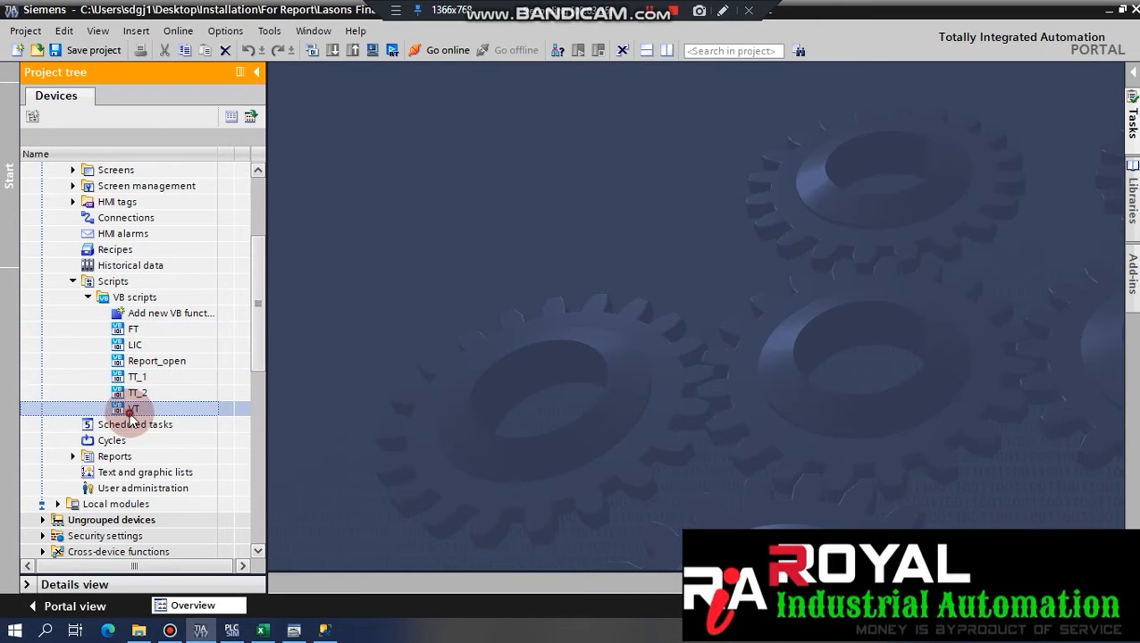
{"action": "double_click", "coordinate": [137, 378]}
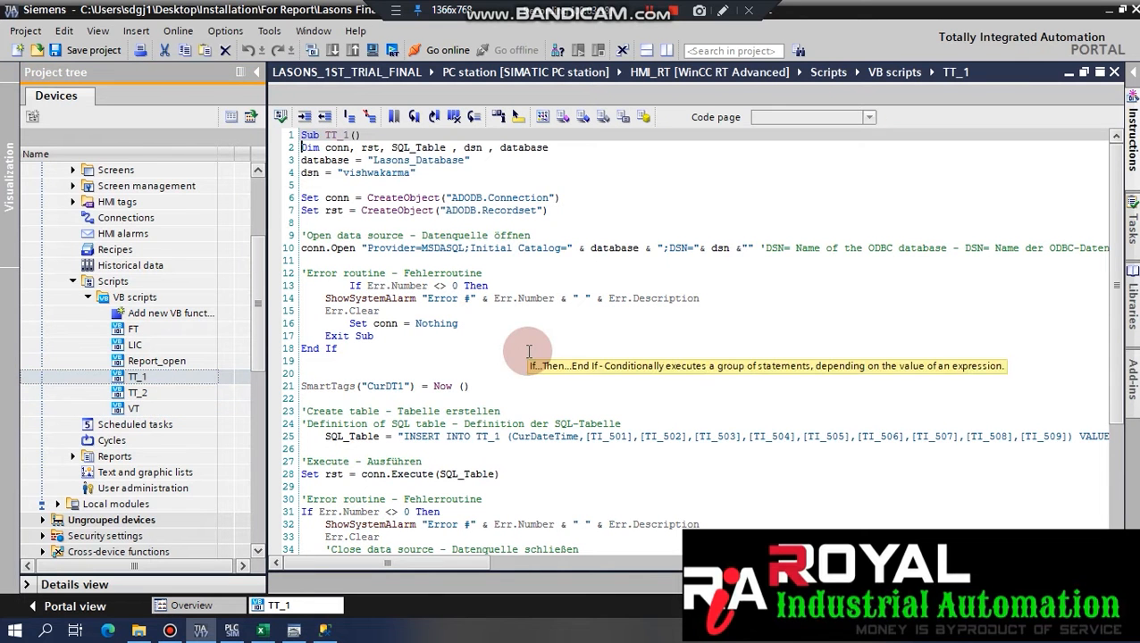
{"action": "left_click", "coordinate": [375, 172]}
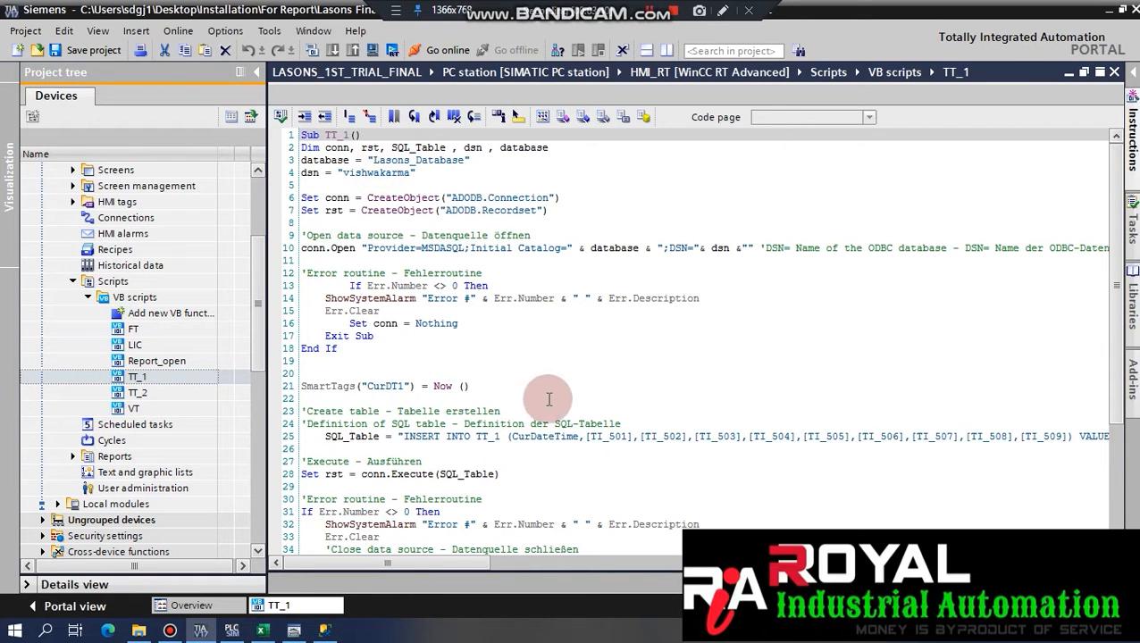
{"action": "left_click", "coordinate": [476, 437]}
Select dbo.TT_1 in SSMS and highlight the TI_501 column name in the TT_1 script.
{"action": "left_click", "coordinate": [325, 630]}
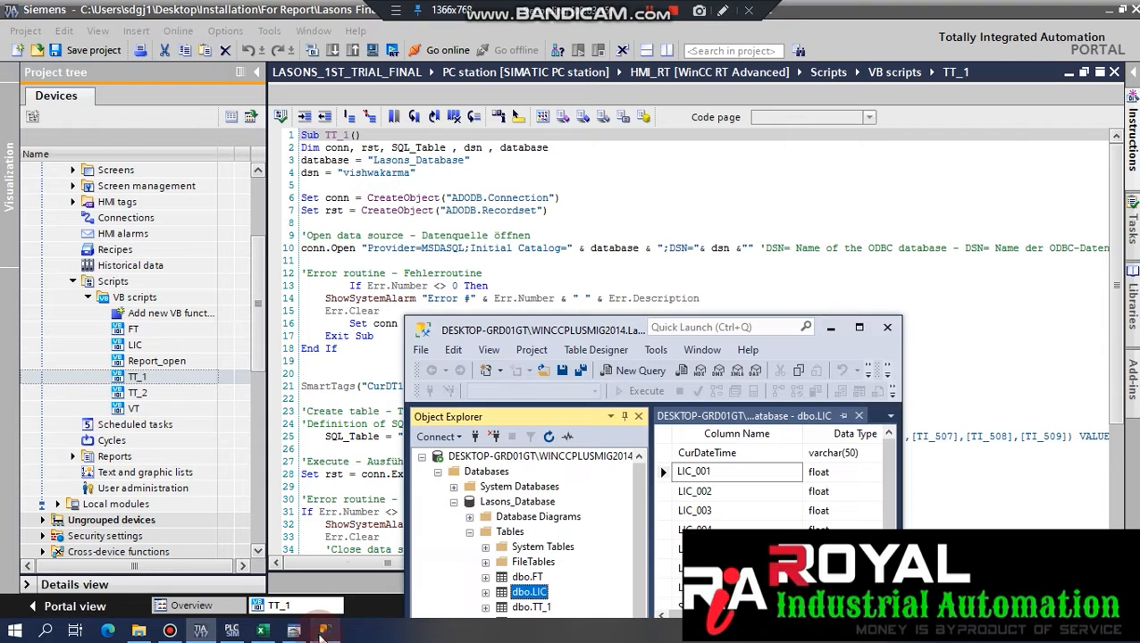
{"action": "left_click", "coordinate": [540, 610]}
{"action": "left_click", "coordinate": [347, 427]}
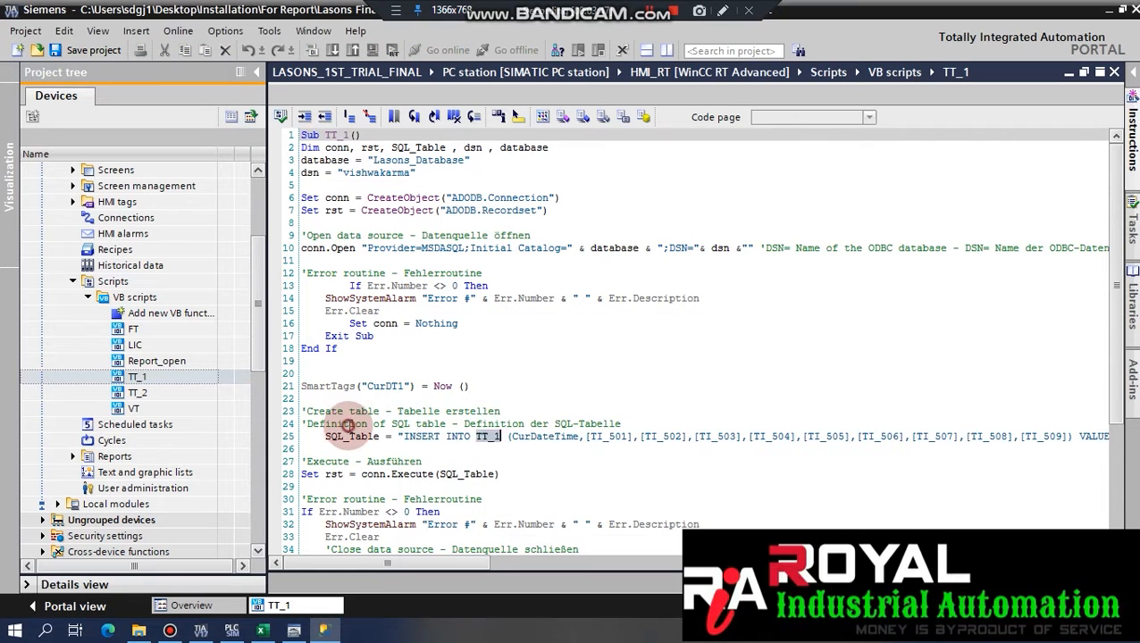
{"action": "left_click_drag", "start_coordinate": [590, 438], "coordinate": [622, 439]}
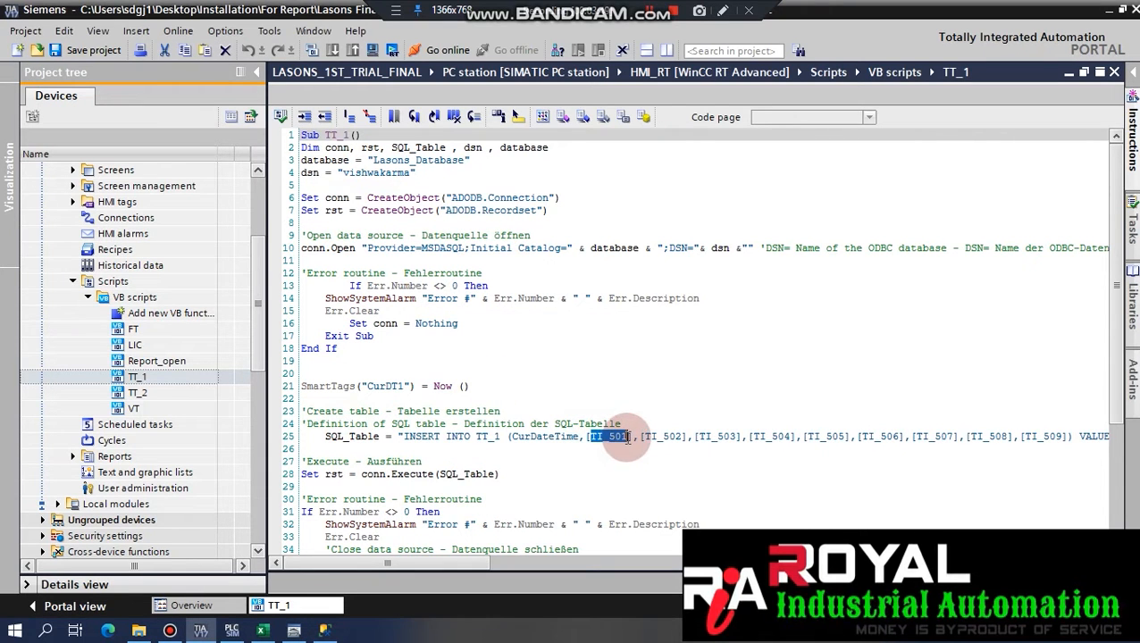
{"action": "left_click_drag", "start_coordinate": [404, 563], "coordinate": [407, 563]}
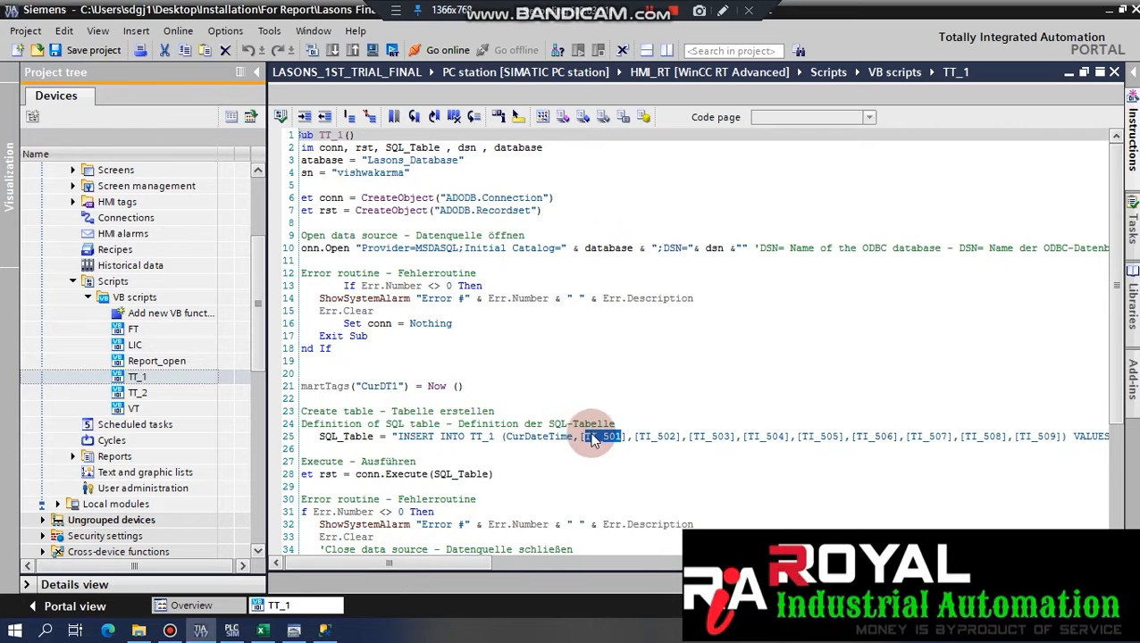
{"action": "left_click_drag", "start_coordinate": [585, 436], "coordinate": [619, 437]}
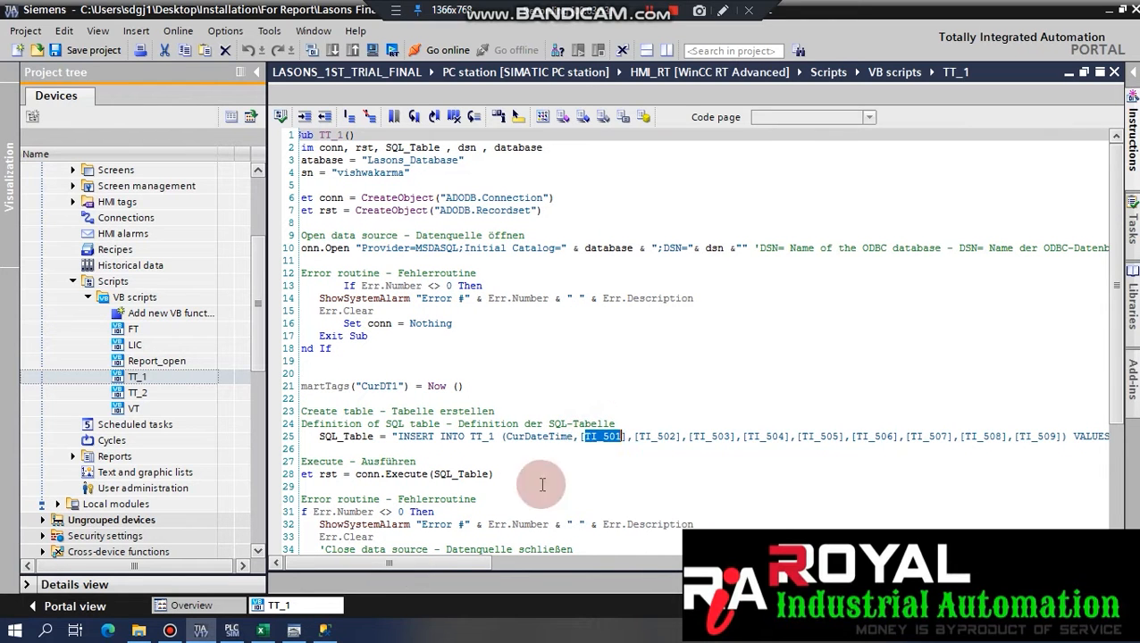
Open the dbo.TT_1 table design and compare its TI_501 column with the script.
{"action": "left_click", "coordinate": [324, 631]}
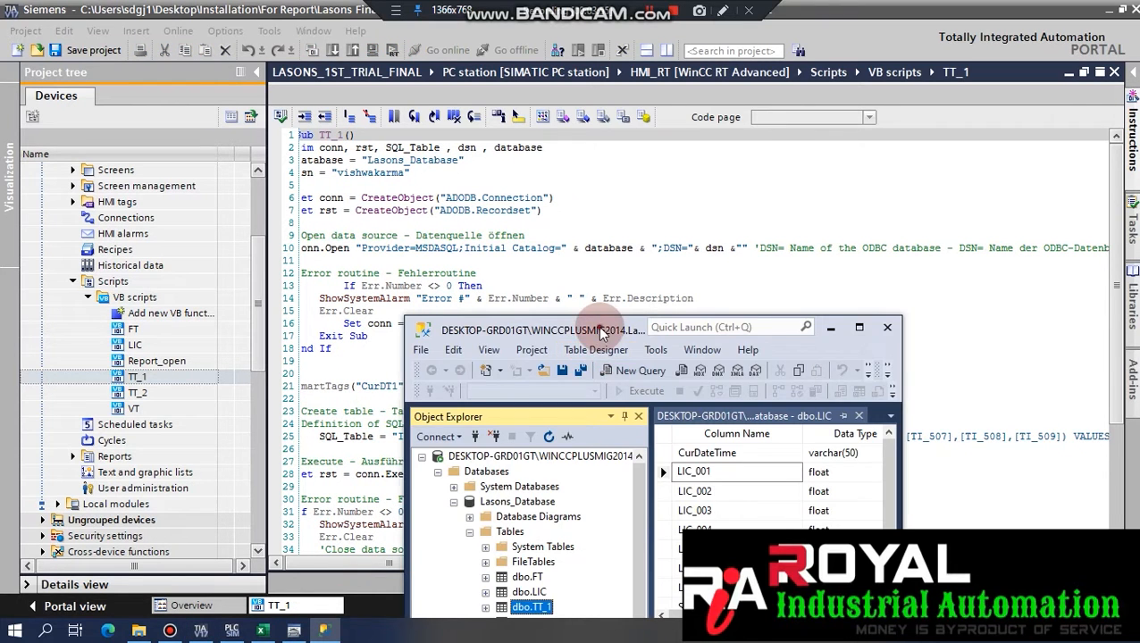
{"action": "left_click_drag", "start_coordinate": [603, 332], "coordinate": [529, 156]}
{"action": "right_click", "coordinate": [445, 447]}
{"action": "left_click", "coordinate": [445, 447]}
{"action": "right_click", "coordinate": [445, 447]}
{"action": "left_click", "coordinate": [483, 284]}
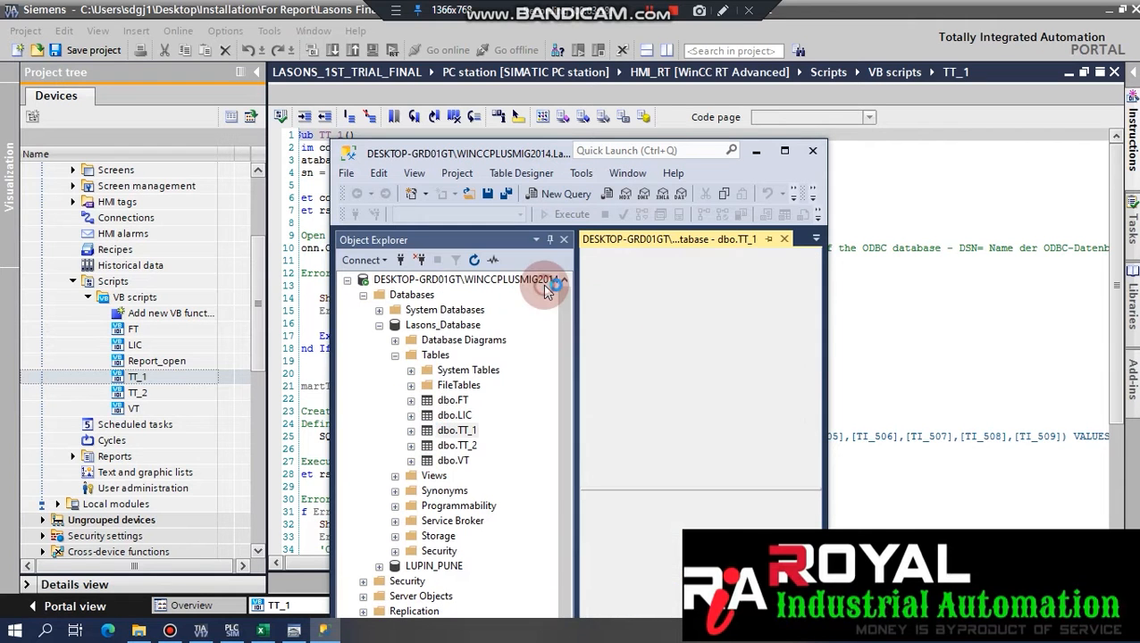
{"action": "left_click", "coordinate": [649, 296]}
{"action": "left_click", "coordinate": [906, 388]}
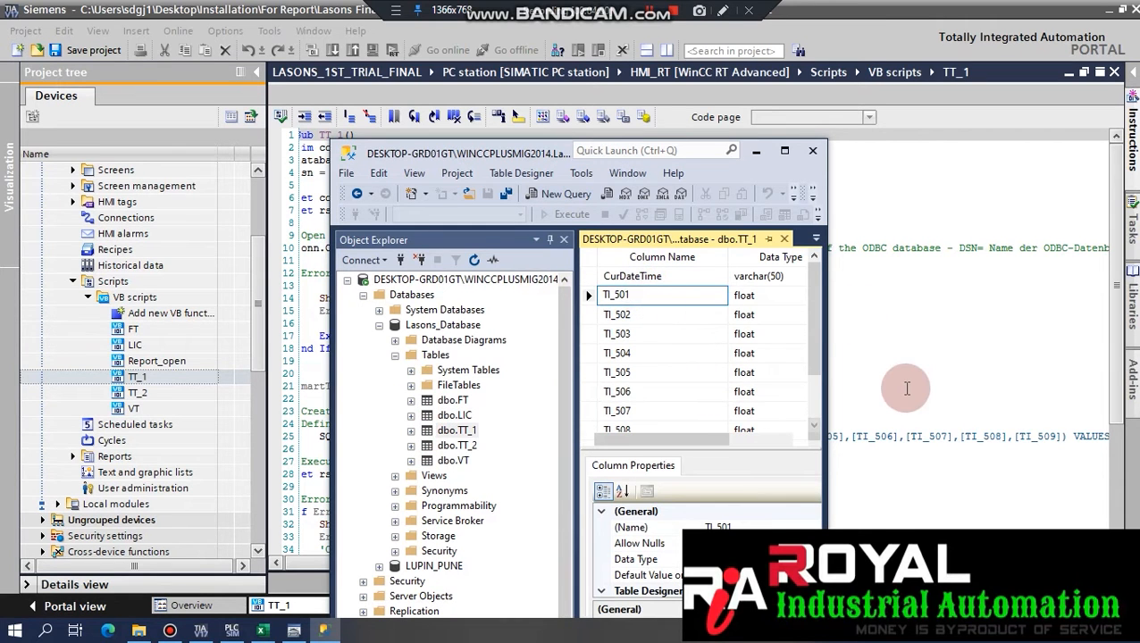
{"action": "left_click_drag", "start_coordinate": [429, 561], "coordinate": [590, 554]}
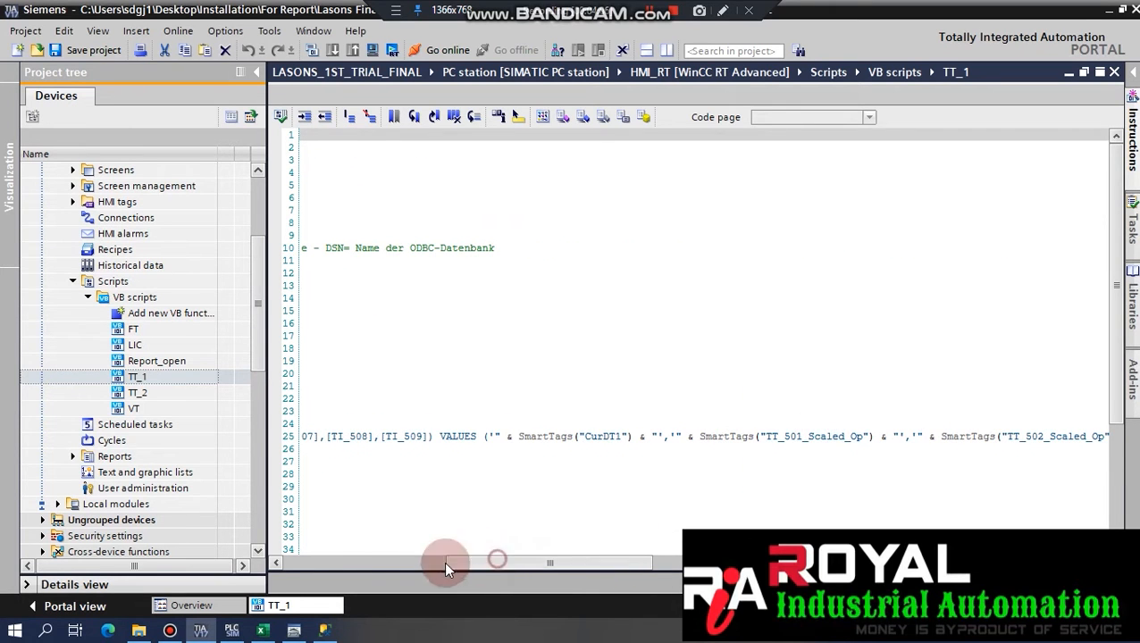
{"action": "left_click_drag", "start_coordinate": [490, 567], "coordinate": [310, 561]}
{"action": "left_click", "coordinate": [611, 436]}
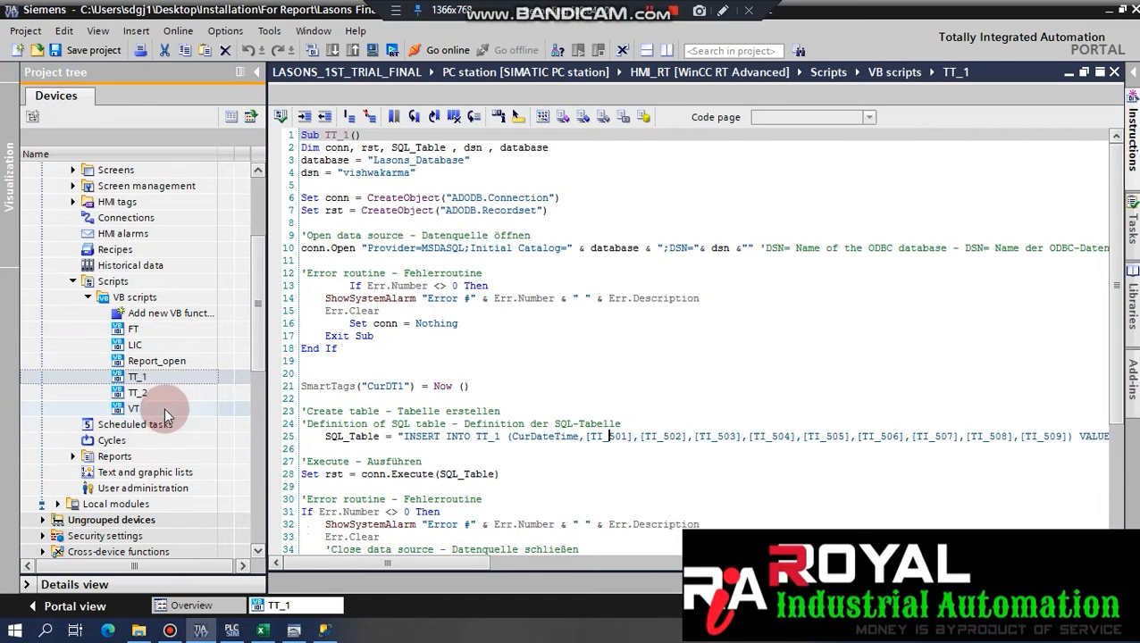
{"action": "double_click", "coordinate": [202, 358]}
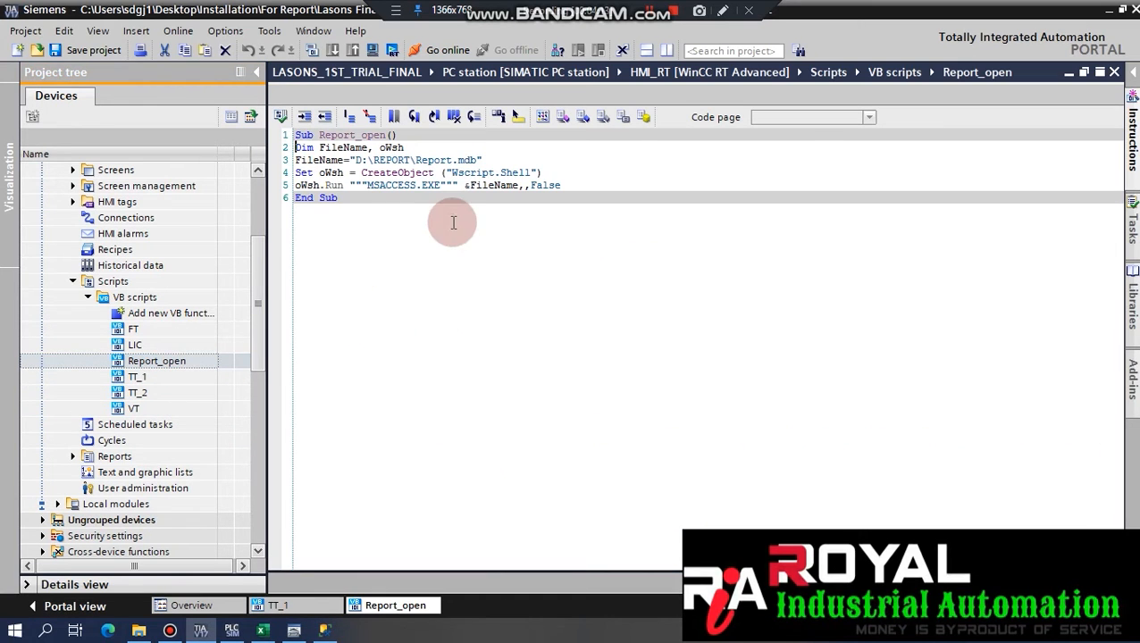
Review the Report_open script's FileName declaration and shell object creation.
{"action": "left_click", "coordinate": [320, 147]}
{"action": "left_click_drag", "start_coordinate": [320, 147], "coordinate": [471, 161]}
{"action": "left_click", "coordinate": [399, 148]}
{"action": "left_click", "coordinate": [435, 173]}
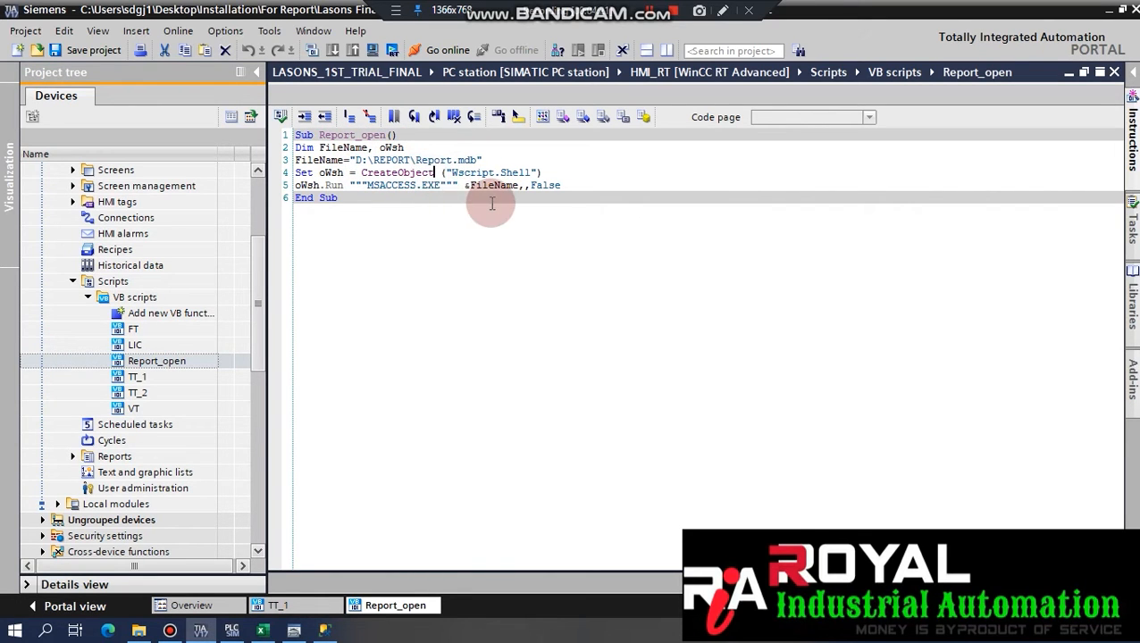
Close the Report_open and TT_1 script editors.
{"action": "left_click", "coordinate": [1116, 72]}
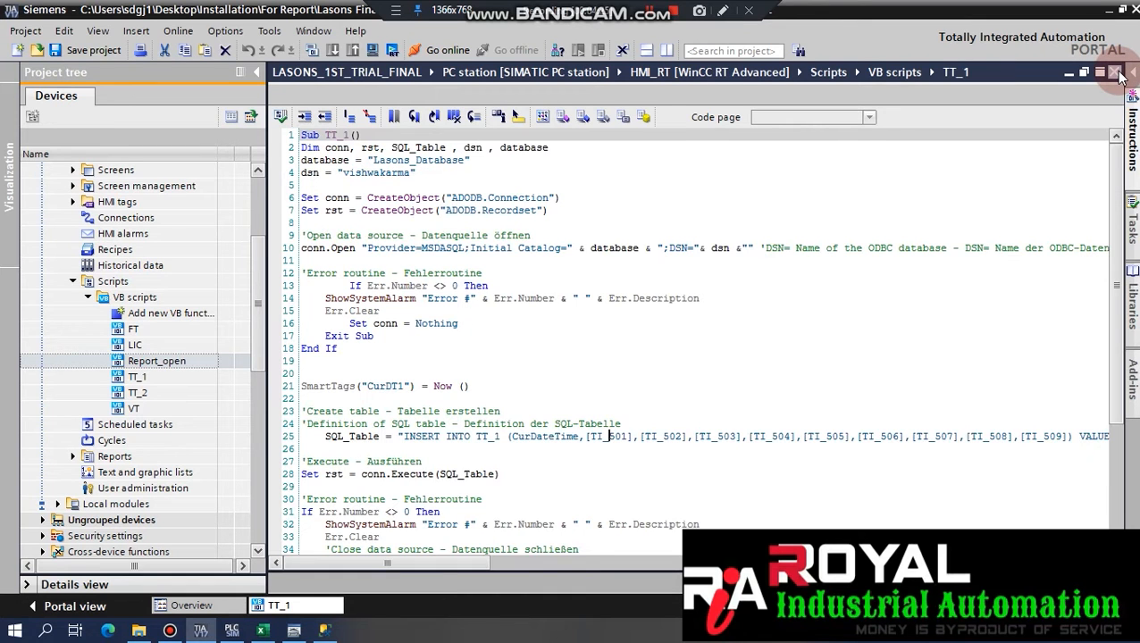
{"action": "left_click", "coordinate": [1117, 74]}
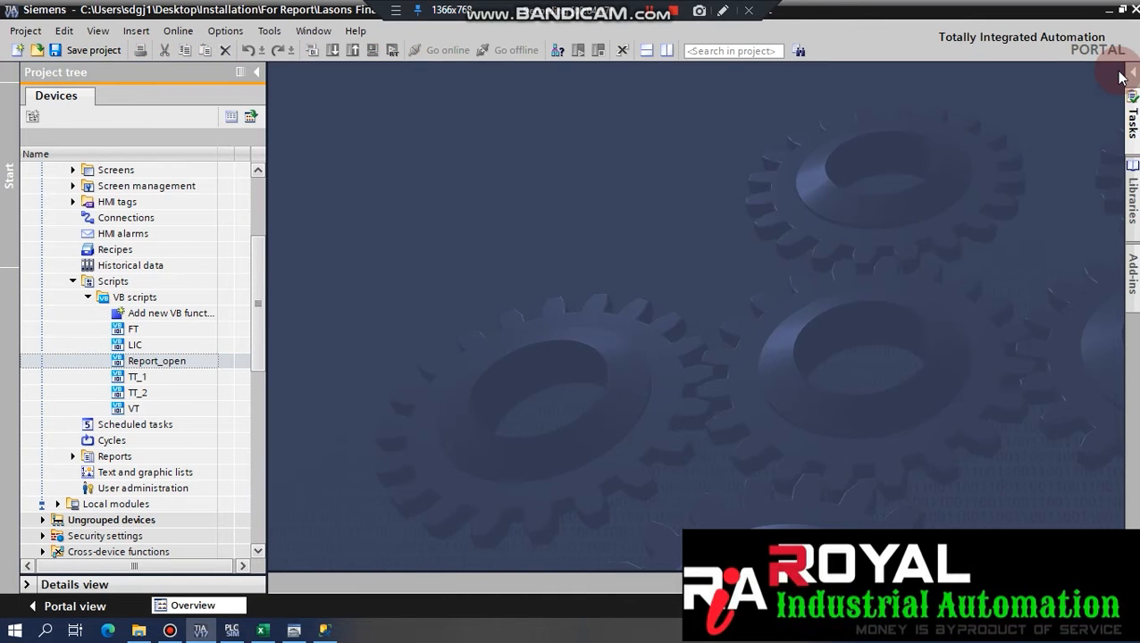
{"action": "left_click_drag", "start_coordinate": [256, 244], "coordinate": [258, 274]}
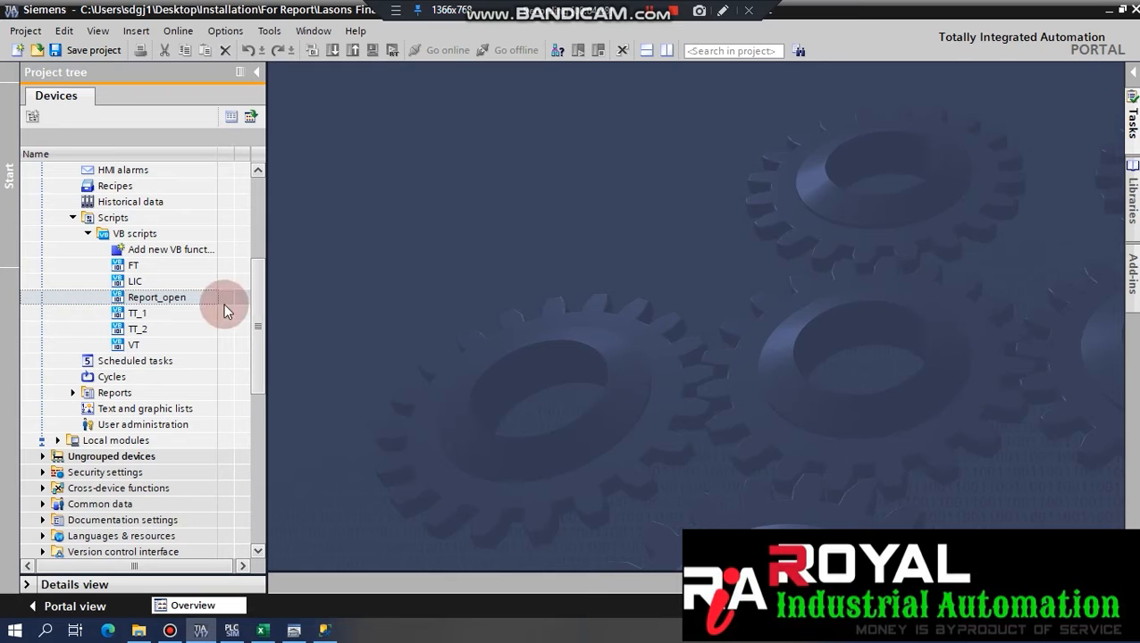
{"action": "left_click", "coordinate": [131, 365]}
Mark the Report Open Script and Scheduled Tasks rows in Excel, then open TIA Portal's Scheduled tasks.
{"action": "left_click", "coordinate": [262, 631]}
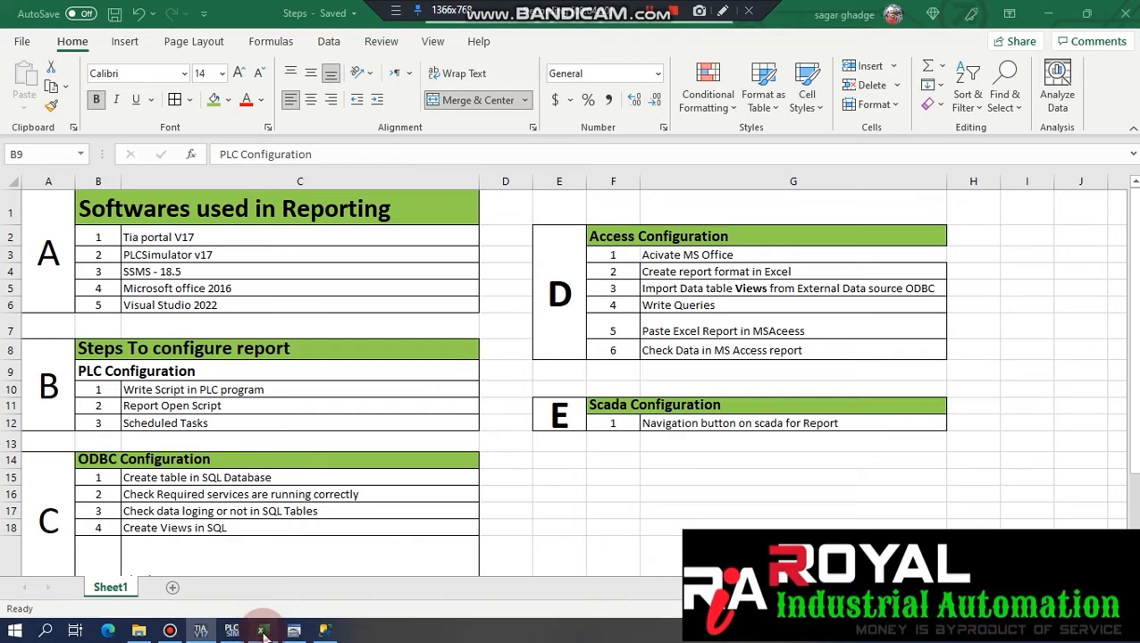
{"action": "left_click", "coordinate": [161, 407]}
{"action": "left_click_drag", "start_coordinate": [101, 407], "coordinate": [158, 423]}
{"action": "left_click", "coordinate": [223, 423]}
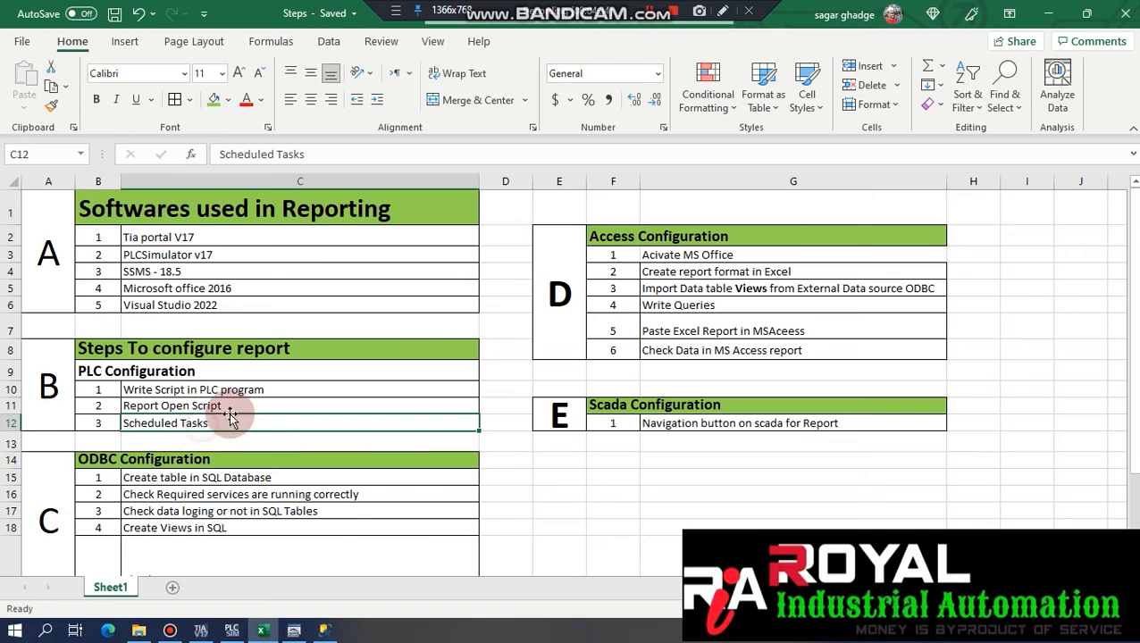
{"action": "left_click", "coordinate": [1048, 14]}
{"action": "double_click", "coordinate": [100, 360]}
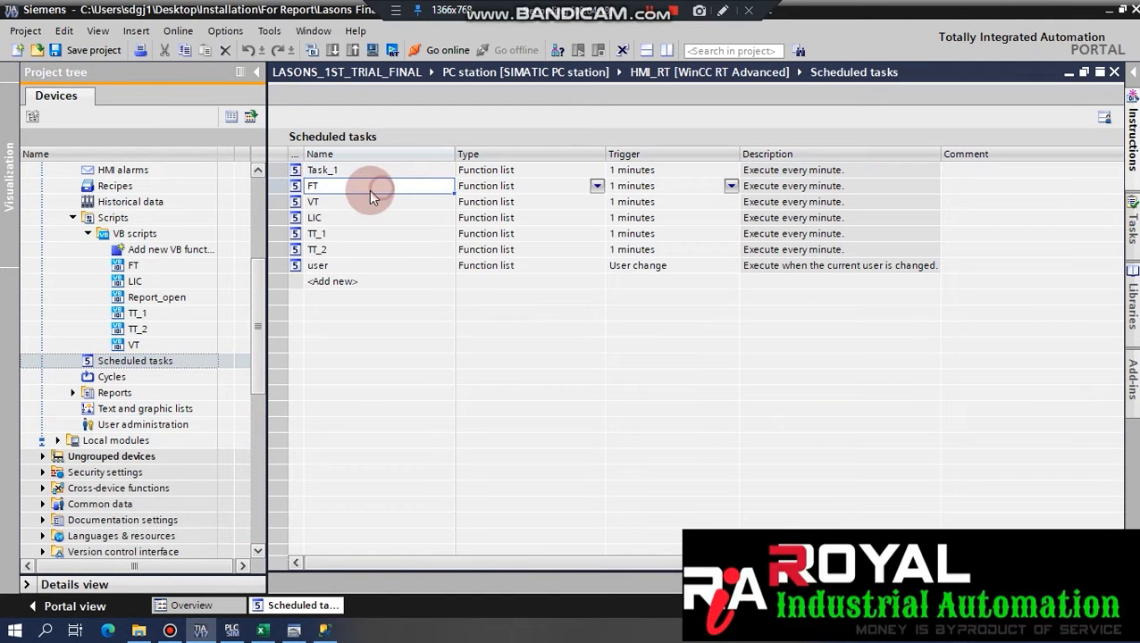
Inspect the LIC scheduled task's name, type and the function it runs under Update.
{"action": "right_click", "coordinate": [342, 217]}
{"action": "left_click", "coordinate": [398, 370]}
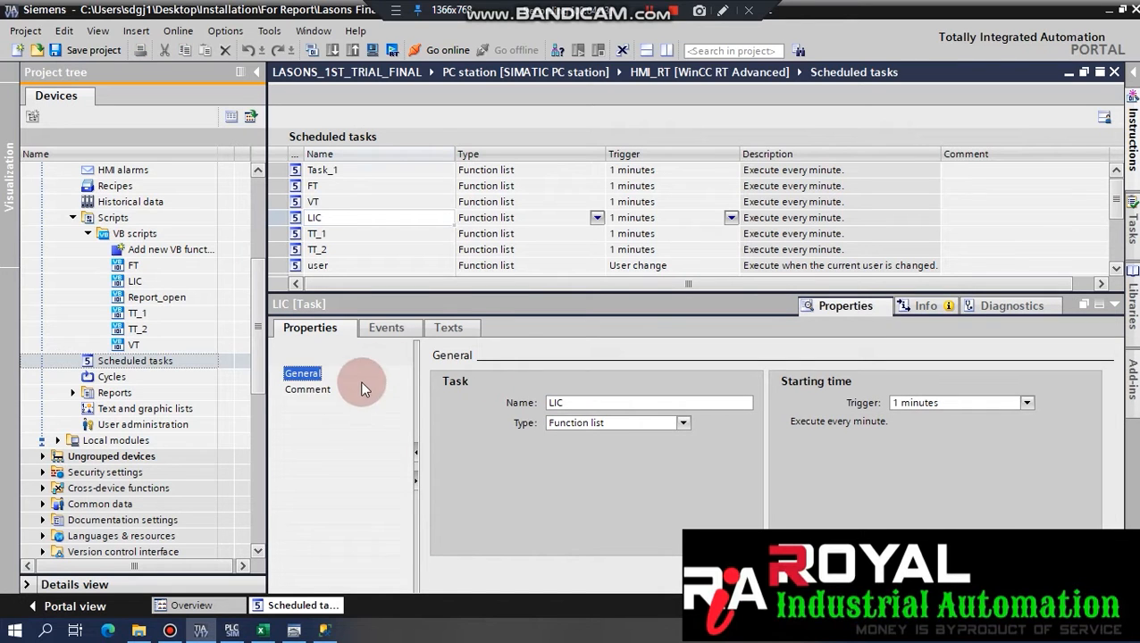
{"action": "double_click", "coordinate": [595, 403]}
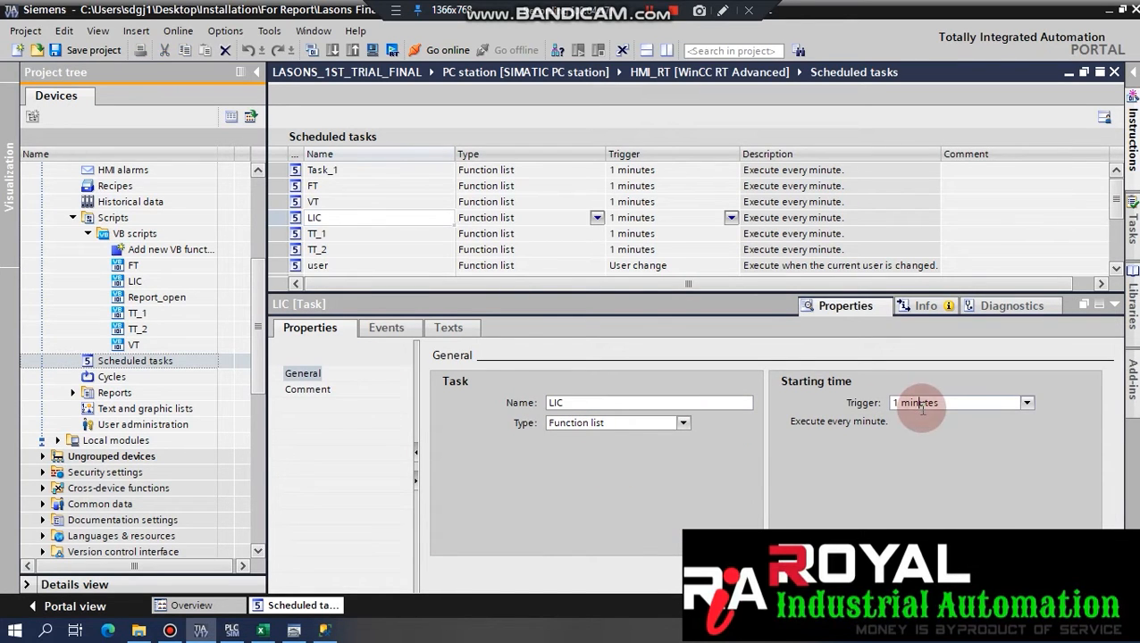
{"action": "left_click", "coordinate": [393, 327]}
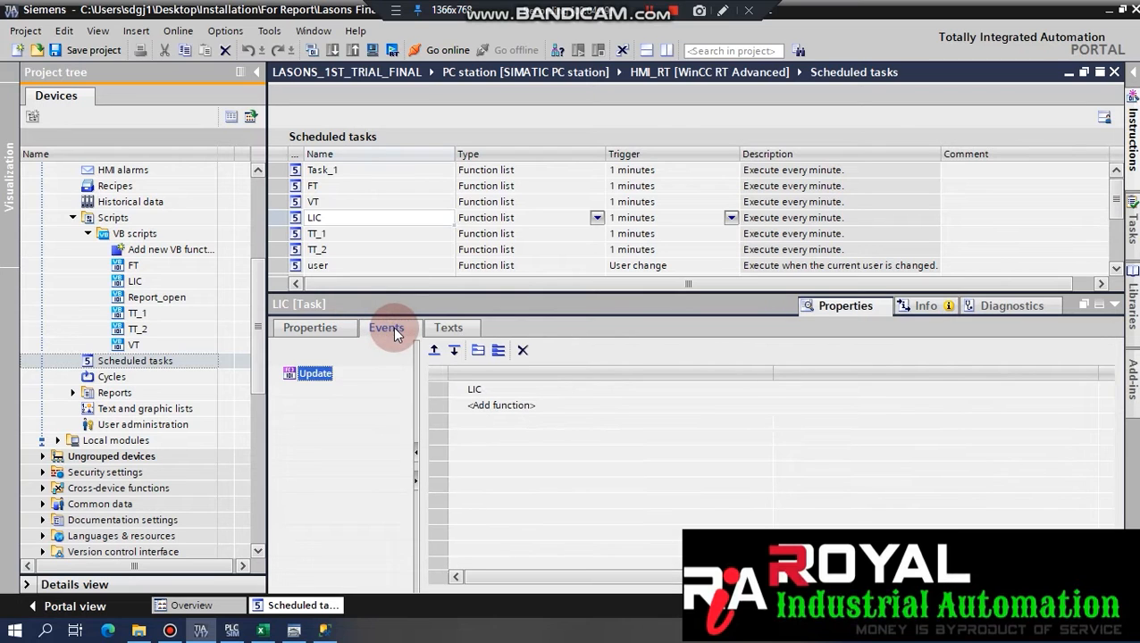
{"action": "left_click", "coordinate": [522, 389]}
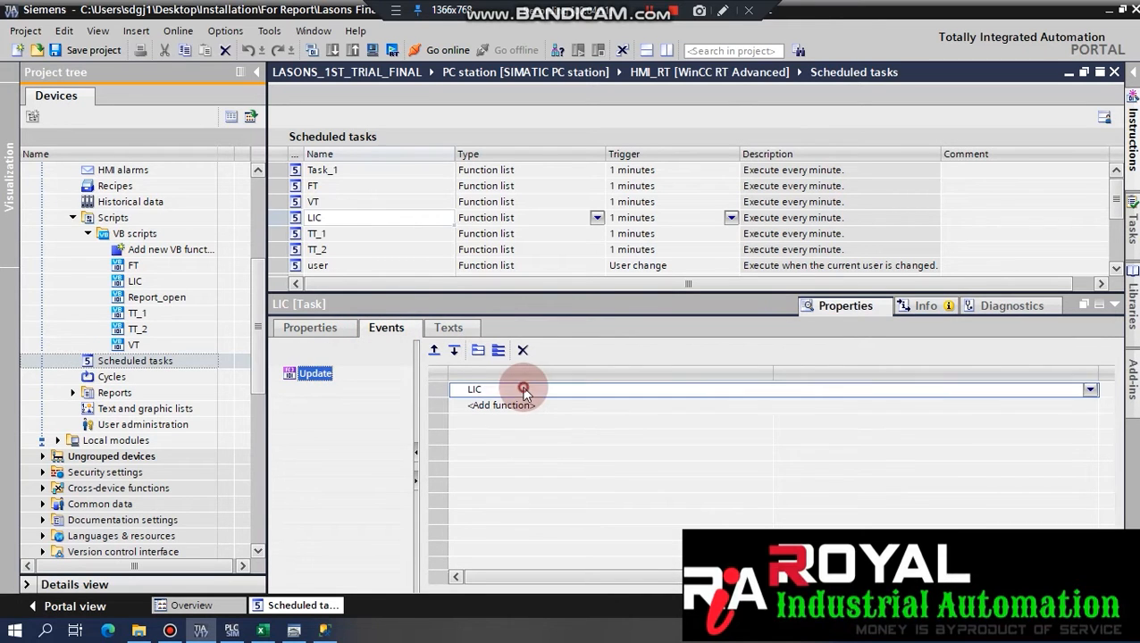
{"action": "left_click", "coordinate": [1090, 391]}
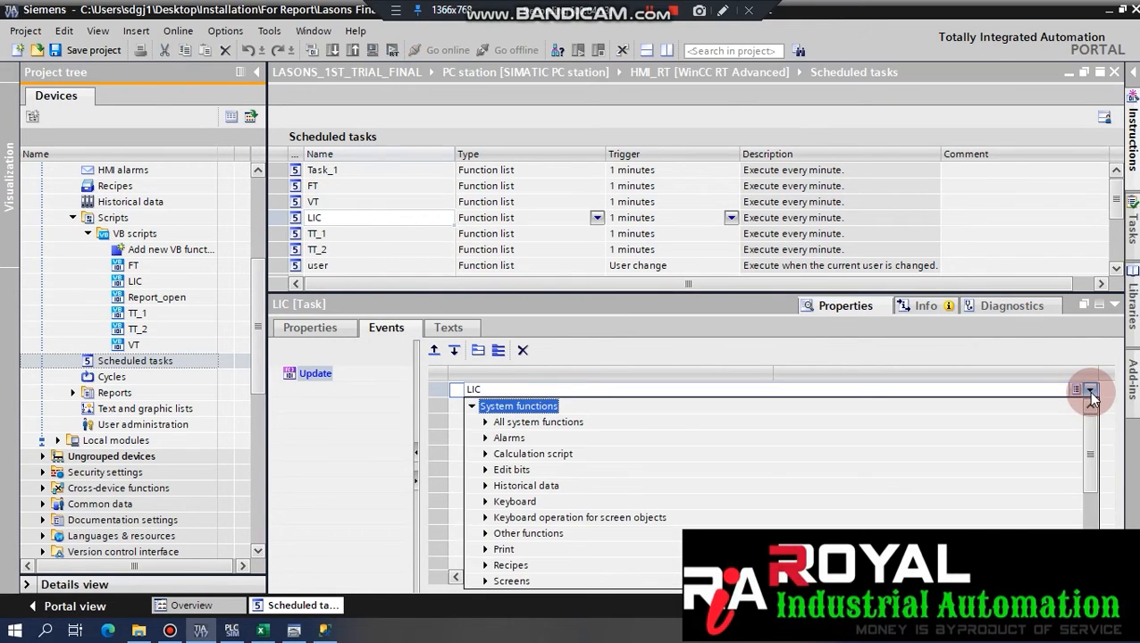
{"action": "left_click", "coordinate": [1090, 393]}
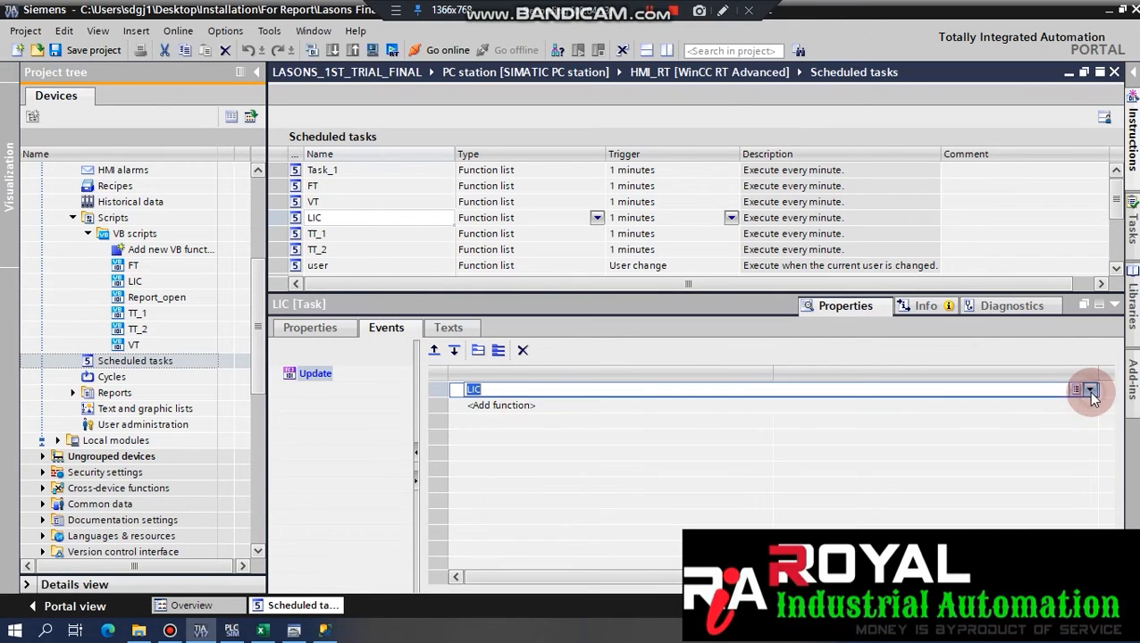
{"action": "left_click", "coordinate": [585, 393]}
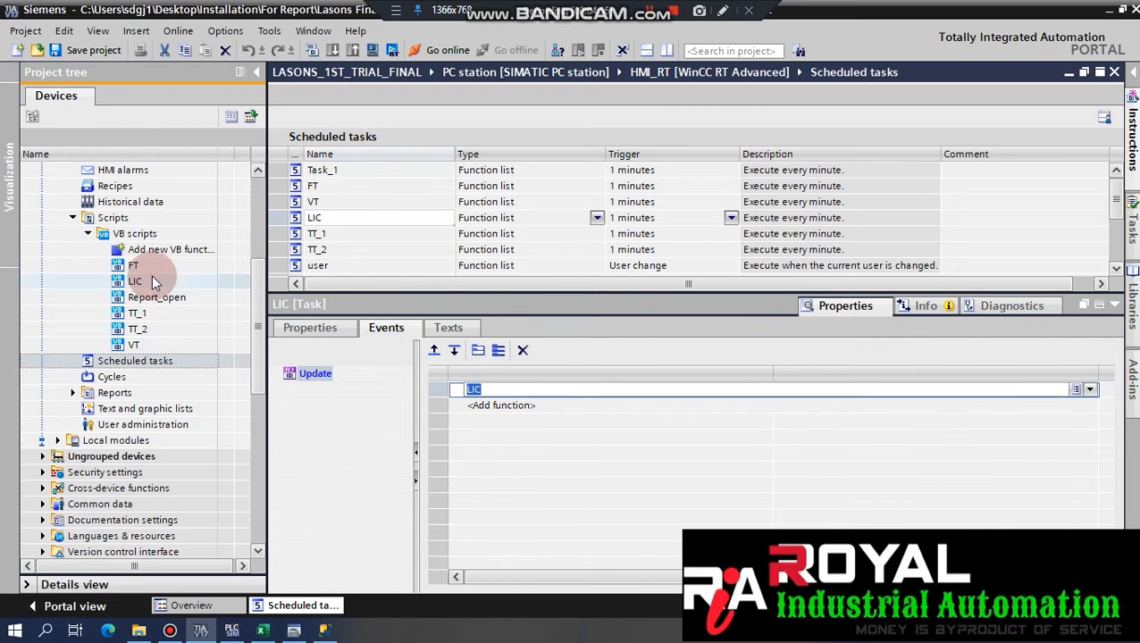
{"action": "left_click", "coordinate": [536, 406]}
{"action": "left_click", "coordinate": [517, 390]}
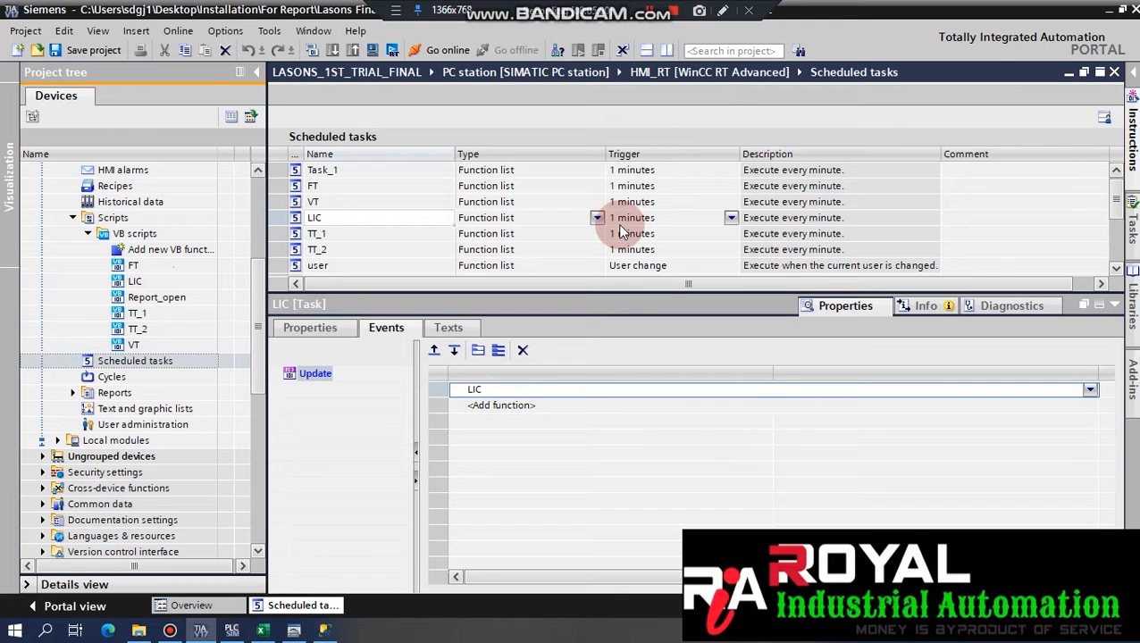
Enlarge the task table and check the user task's GetUserName function writing CURRENT_USER.
{"action": "left_click_drag", "start_coordinate": [627, 291], "coordinate": [623, 325]}
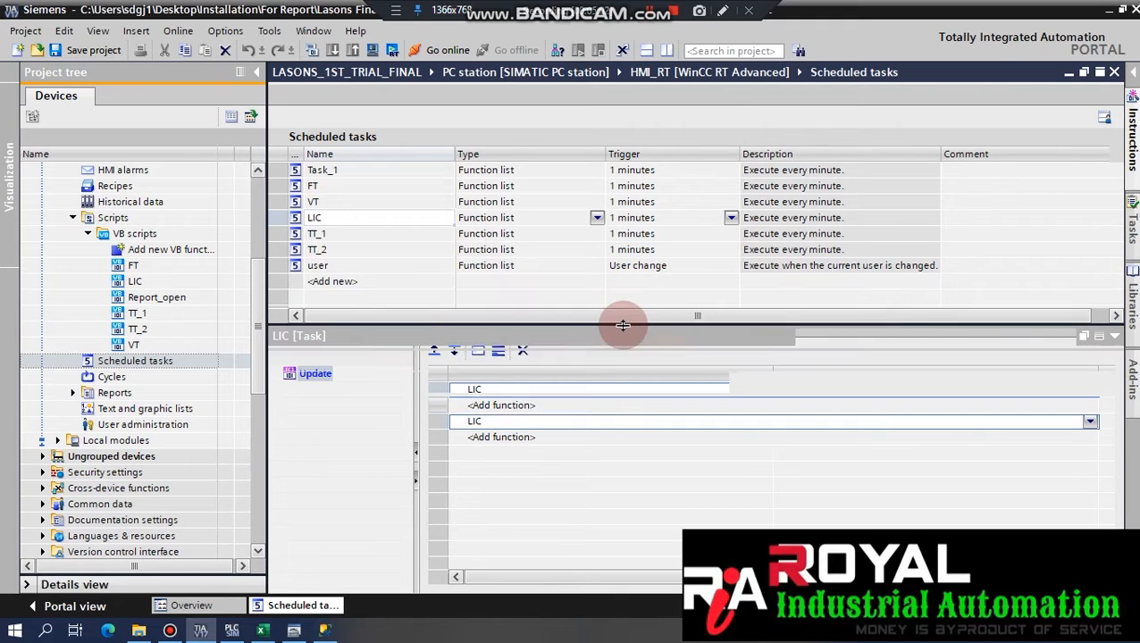
{"action": "left_click", "coordinate": [389, 266]}
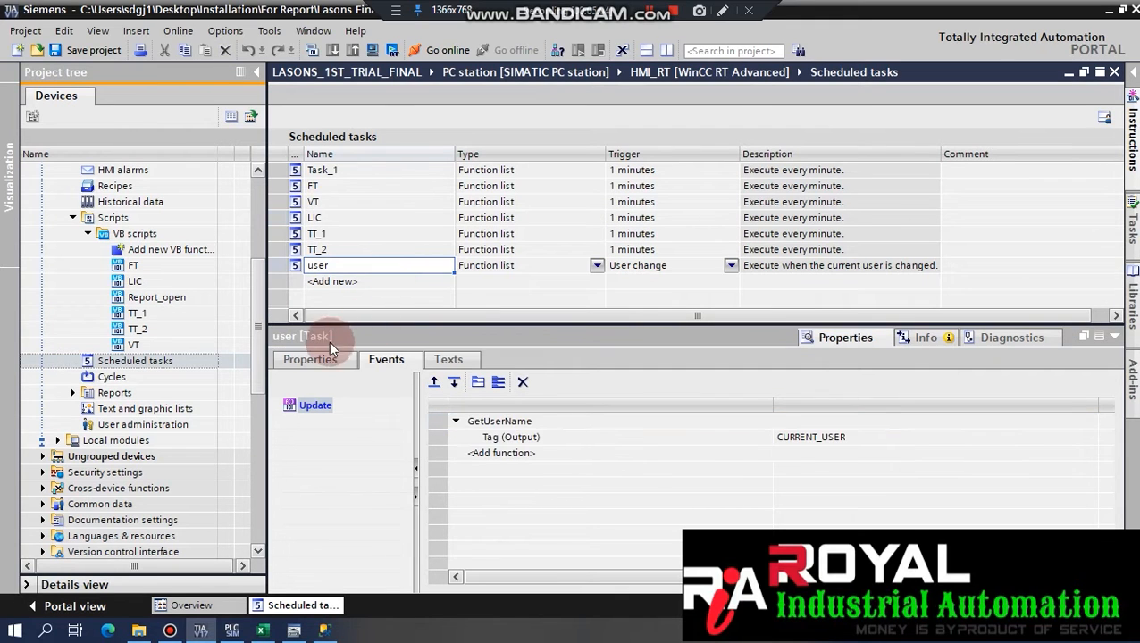
{"action": "left_click", "coordinate": [306, 363]}
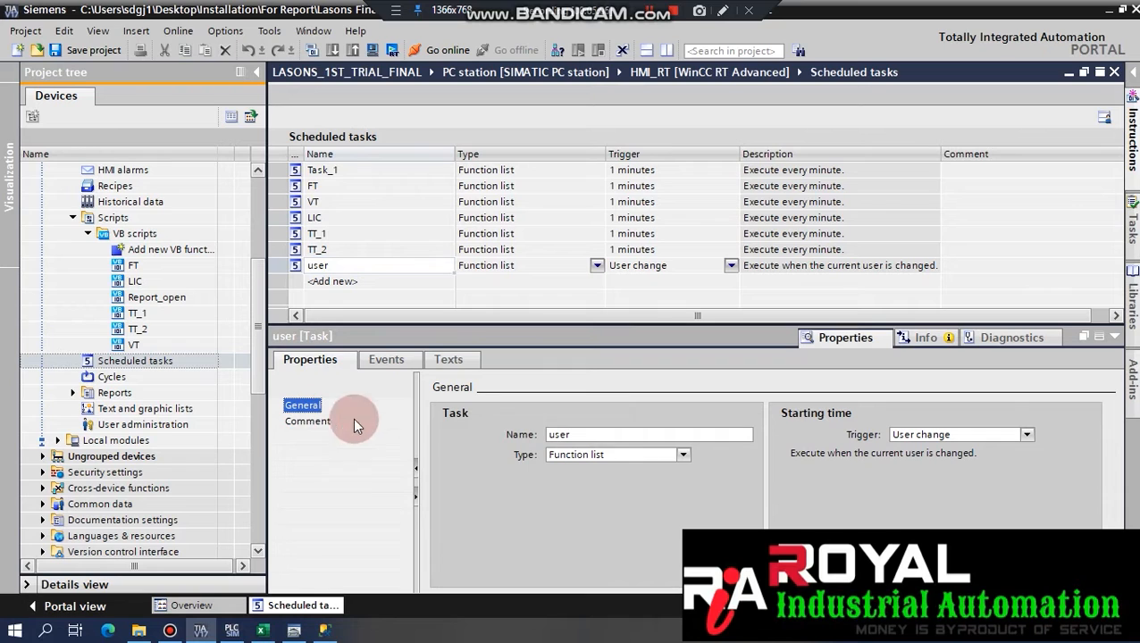
{"action": "left_click", "coordinate": [374, 367]}
{"action": "left_click", "coordinate": [529, 437]}
{"action": "left_click", "coordinate": [568, 421]}
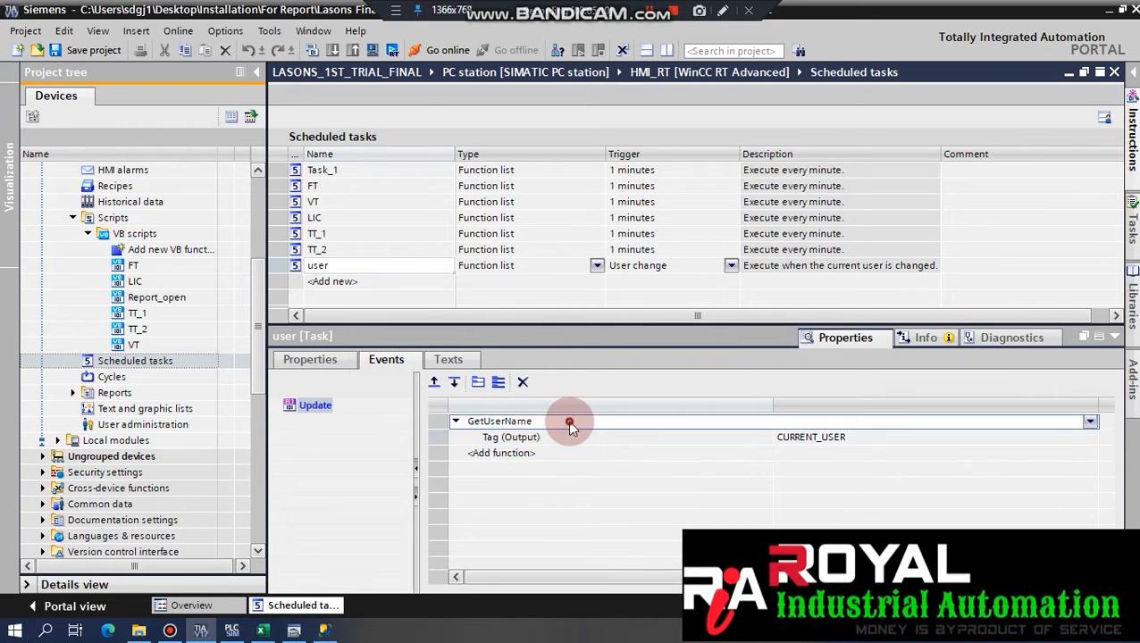
{"action": "left_click", "coordinate": [589, 455]}
{"action": "left_click", "coordinate": [561, 437]}
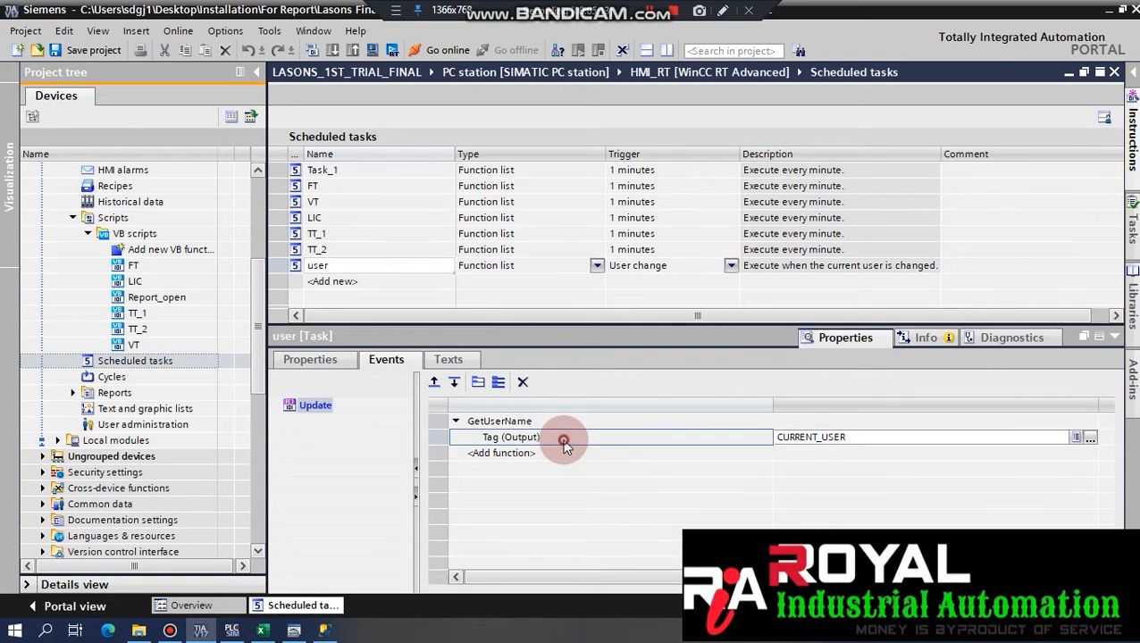
Check Task_1's name, recheck the user task's events and texts, then select tasks FT through TT.
{"action": "left_click", "coordinate": [385, 172]}
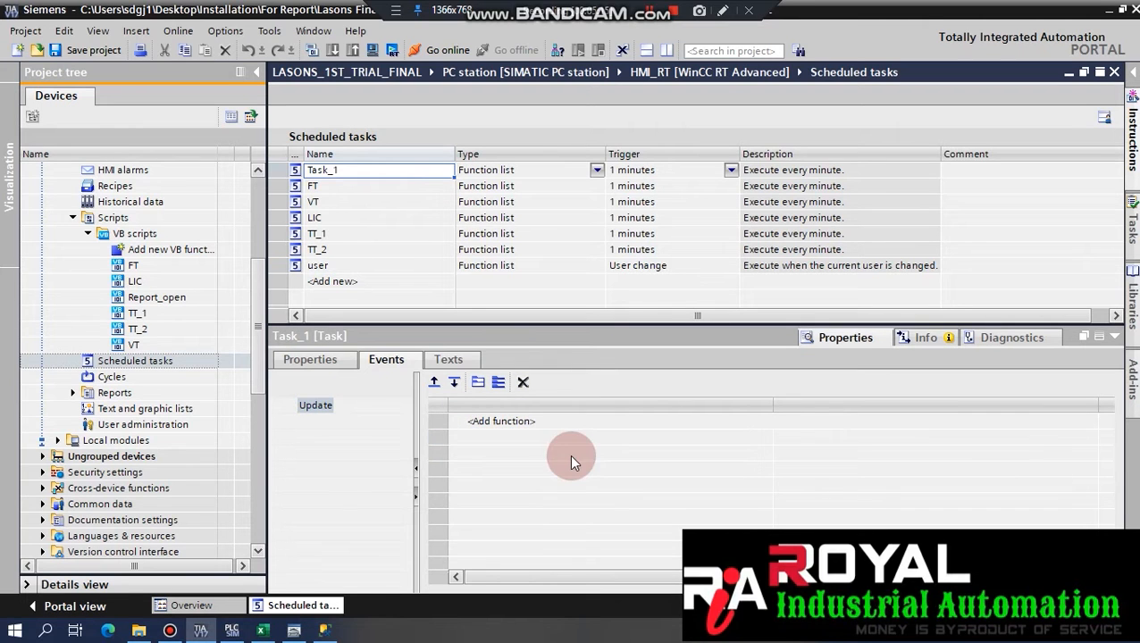
{"action": "left_click", "coordinate": [315, 354]}
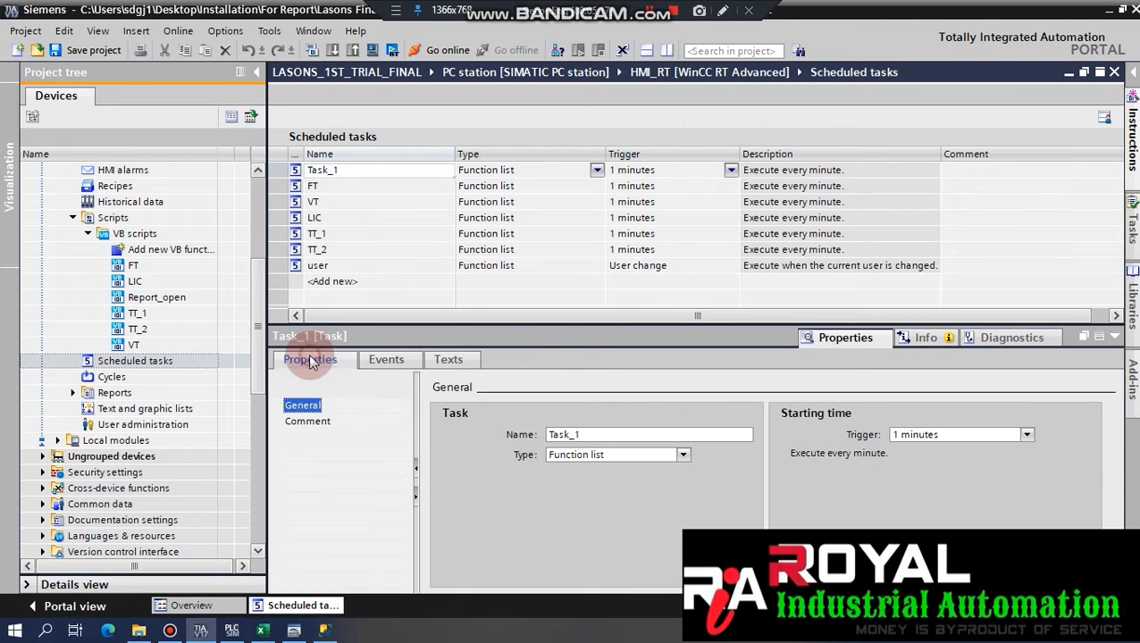
{"action": "left_click", "coordinate": [598, 434]}
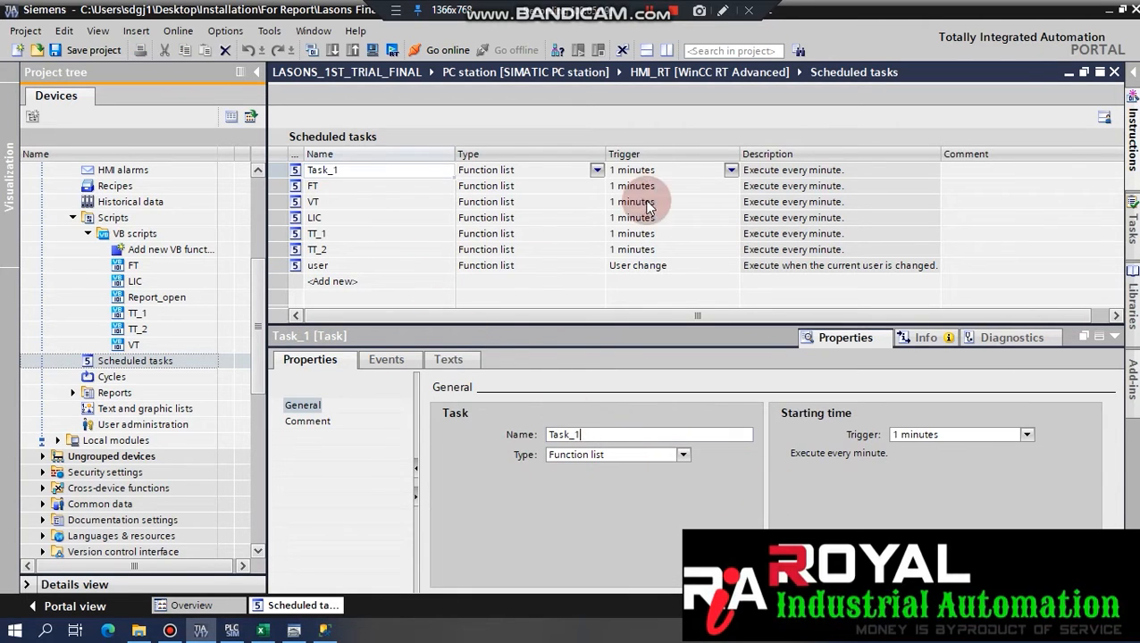
{"action": "left_click", "coordinate": [338, 263]}
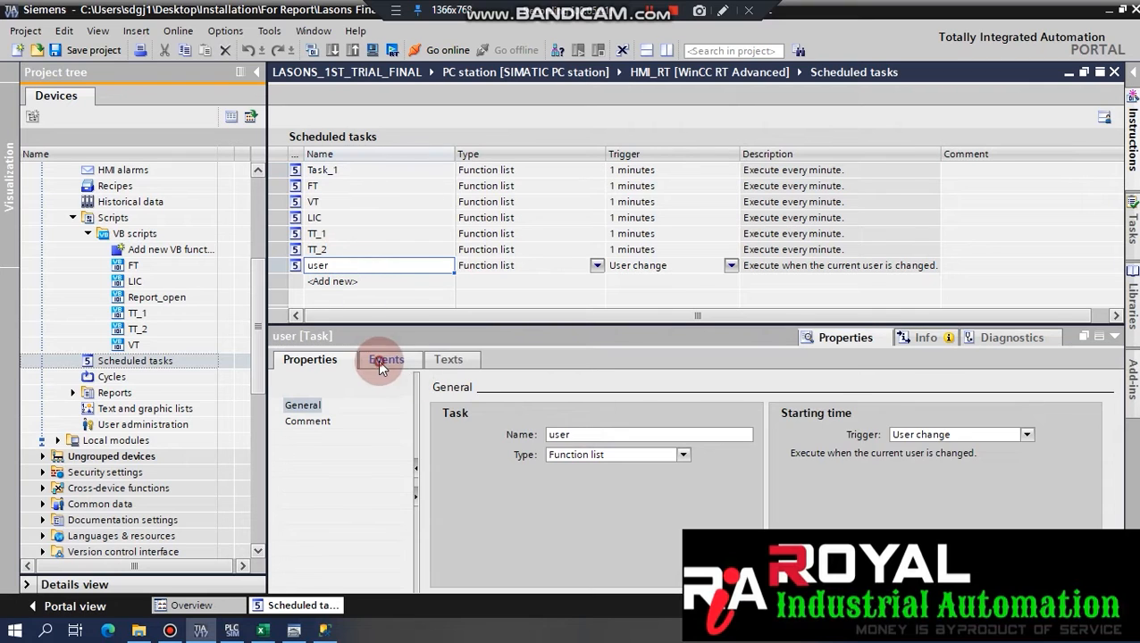
{"action": "left_click", "coordinate": [383, 361]}
{"action": "left_click", "coordinate": [448, 361]}
{"action": "left_click", "coordinate": [304, 361]}
{"action": "left_click", "coordinate": [389, 221]}
{"action": "left_click_drag", "start_coordinate": [351, 185], "coordinate": [340, 244]}
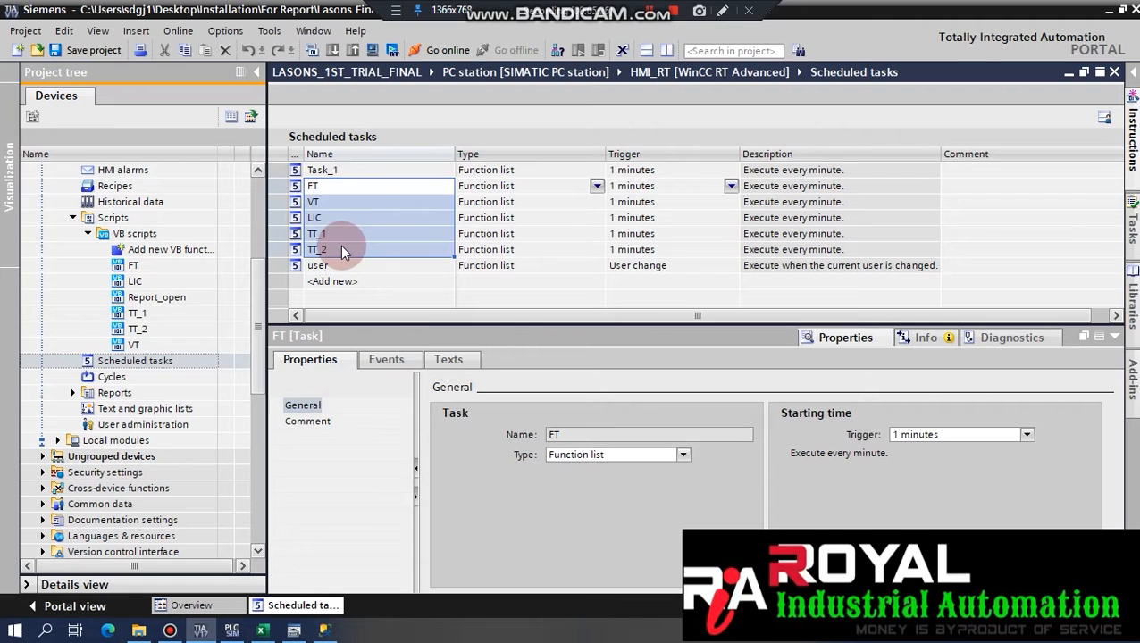
Return to the Excel Steps sheet and select the software list and PLC configuration blocks.
{"action": "left_click", "coordinate": [159, 363]}
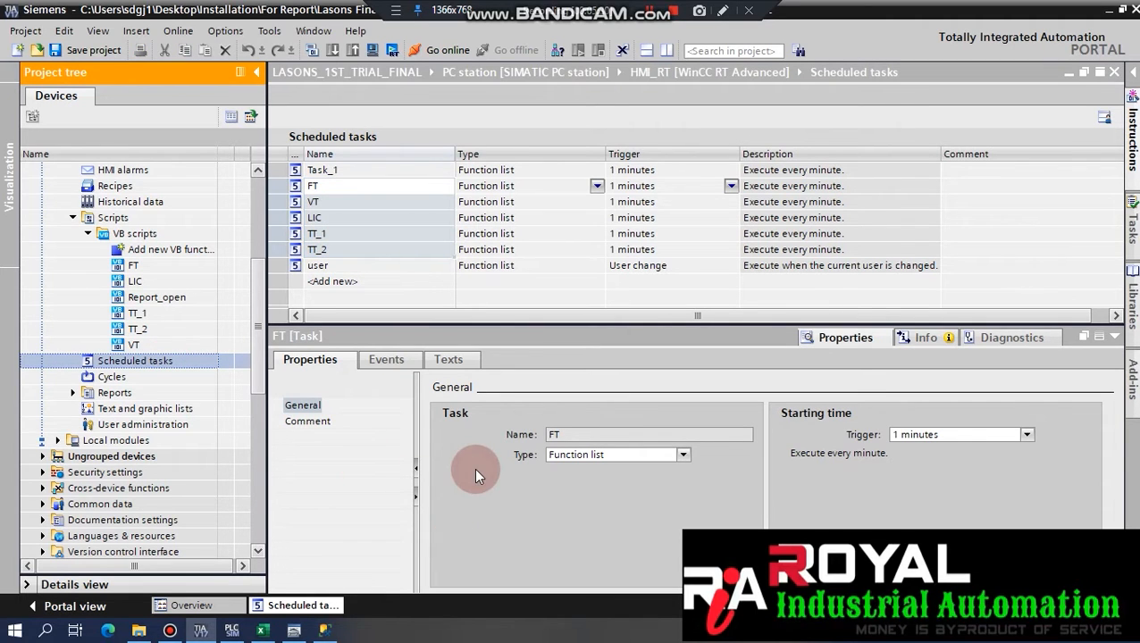
{"action": "left_click_drag", "start_coordinate": [252, 319], "coordinate": [248, 229]}
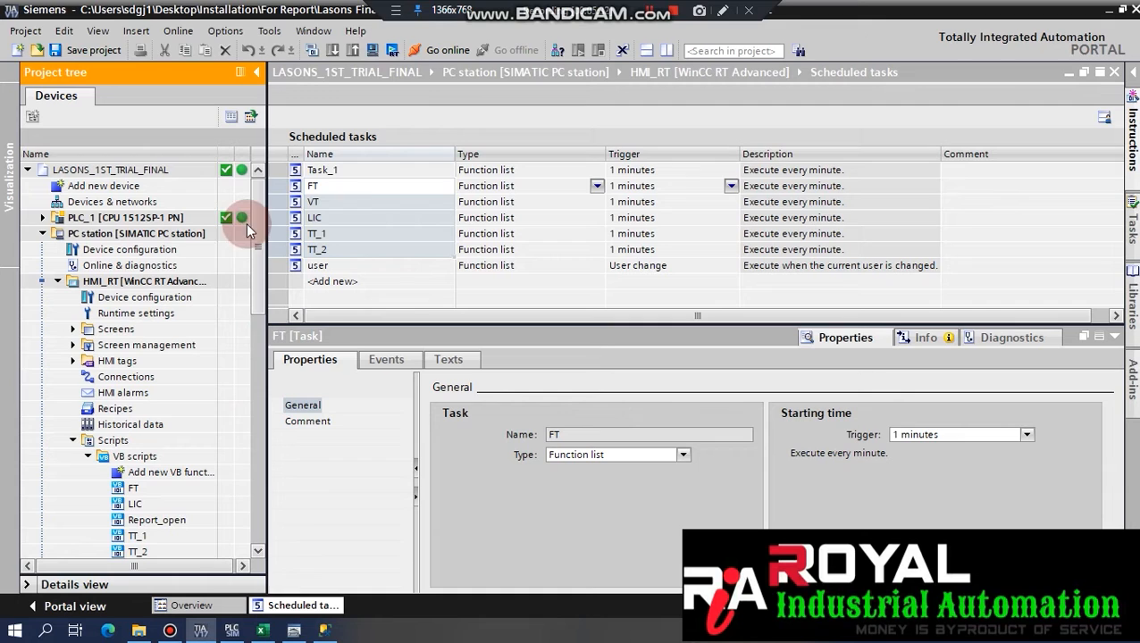
{"action": "left_click", "coordinate": [262, 631]}
{"action": "left_click_drag", "start_coordinate": [51, 234], "coordinate": [210, 256]}
{"action": "left_click_drag", "start_coordinate": [51, 374], "coordinate": [143, 381]}
Restore row 19 ('Check Data in Views') to normal height and save the Steps workbook.
{"action": "left_click", "coordinate": [45, 494]}
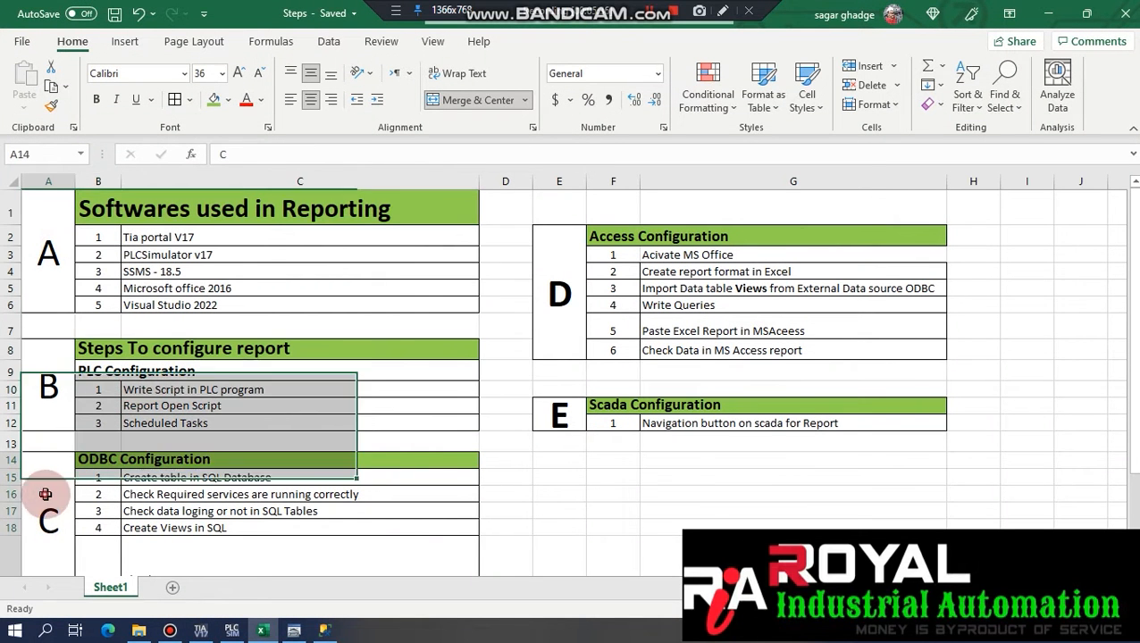
{"action": "left_click_drag", "start_coordinate": [46, 495], "coordinate": [145, 493]}
{"action": "left_click_drag", "start_coordinate": [1135, 397], "coordinate": [1135, 456]}
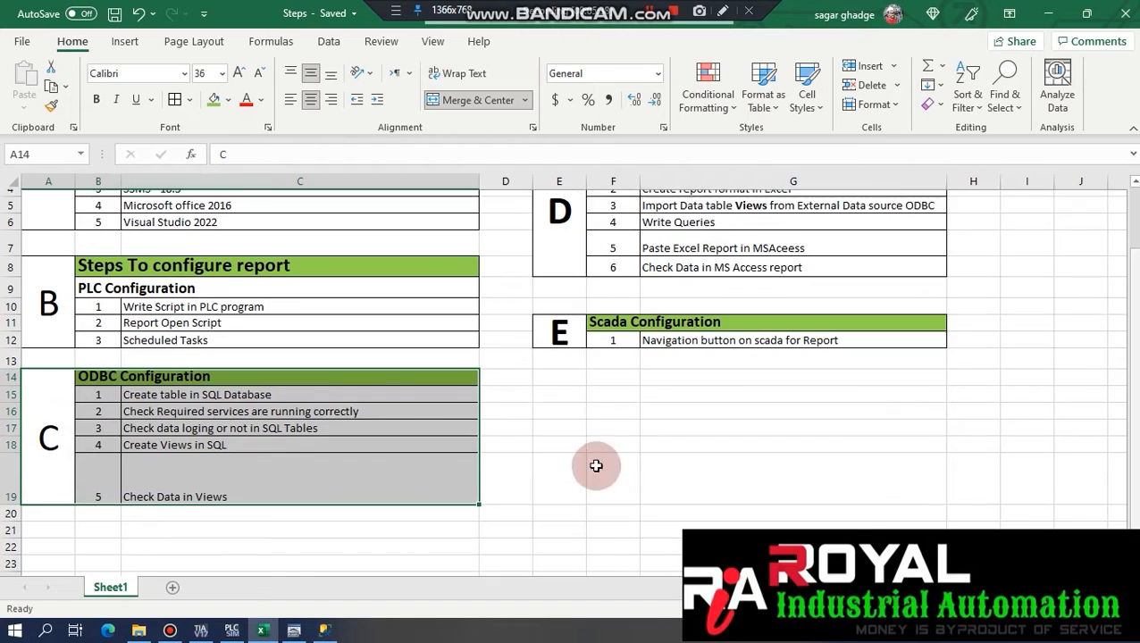
{"action": "left_click", "coordinate": [191, 471]}
{"action": "left_click_drag", "start_coordinate": [11, 498], "coordinate": [9, 464]}
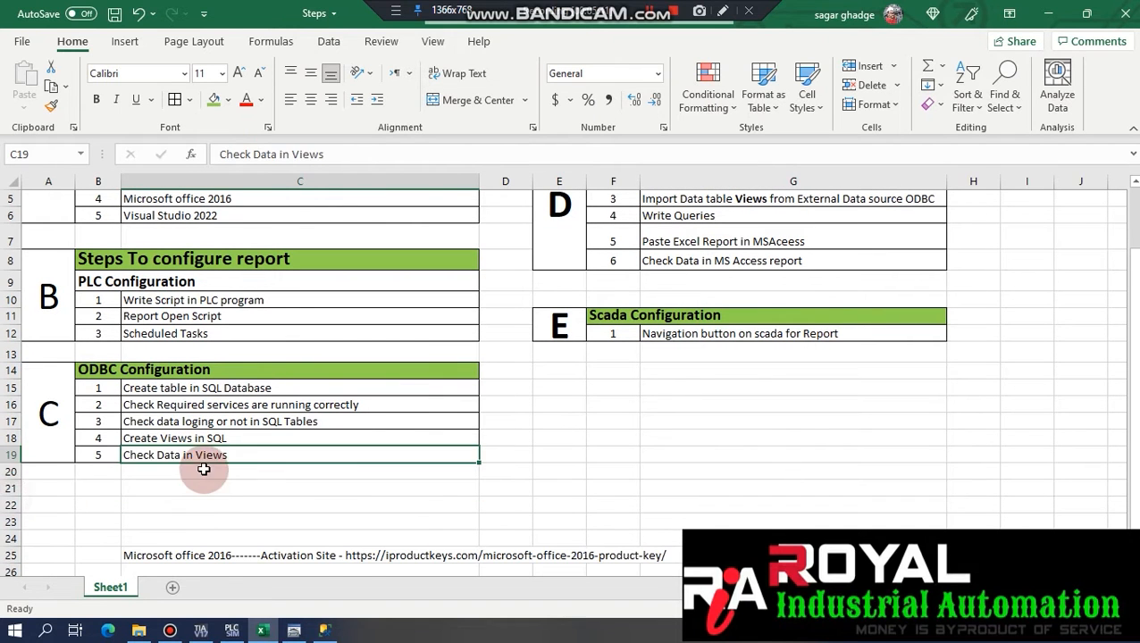
{"action": "left_click", "coordinate": [204, 471]}
{"action": "left_click_drag", "start_coordinate": [1133, 495], "coordinate": [1133, 487]}
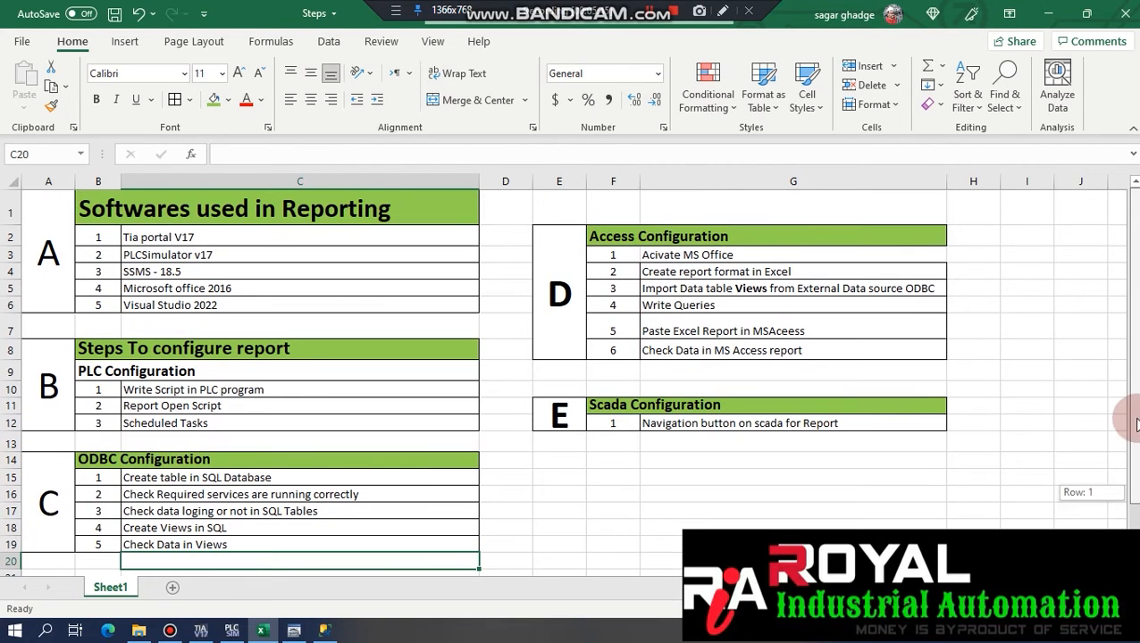
{"action": "left_click_drag", "start_coordinate": [1135, 411], "coordinate": [1135, 411]}
{"action": "left_click", "coordinate": [114, 14]}
Open and close the ODBC Data Source Administrator from the taskbar twice.
{"action": "left_click_drag", "start_coordinate": [102, 478], "coordinate": [206, 478]}
{"action": "left_click", "coordinate": [294, 629]}
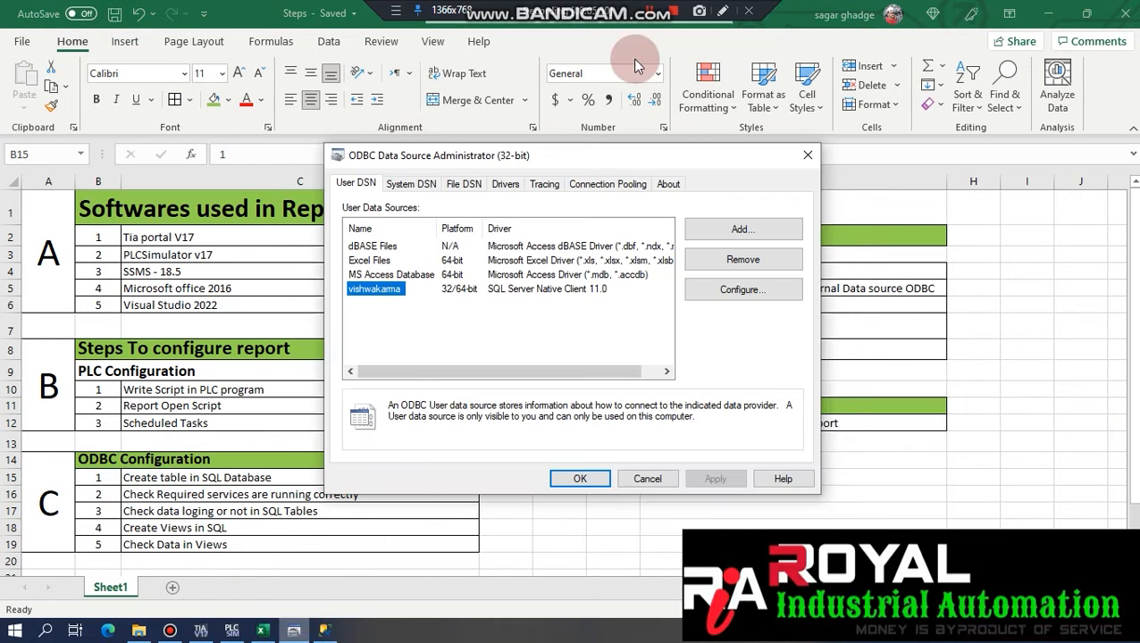
{"action": "left_click", "coordinate": [807, 152]}
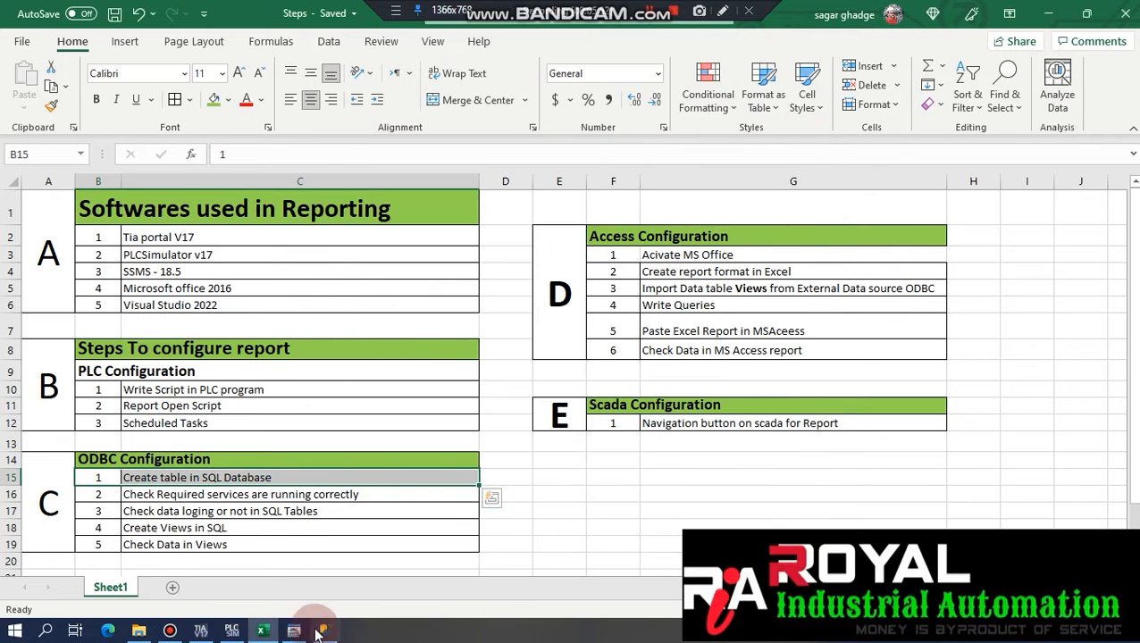
{"action": "left_click", "coordinate": [294, 629]}
{"action": "left_click", "coordinate": [807, 155]}
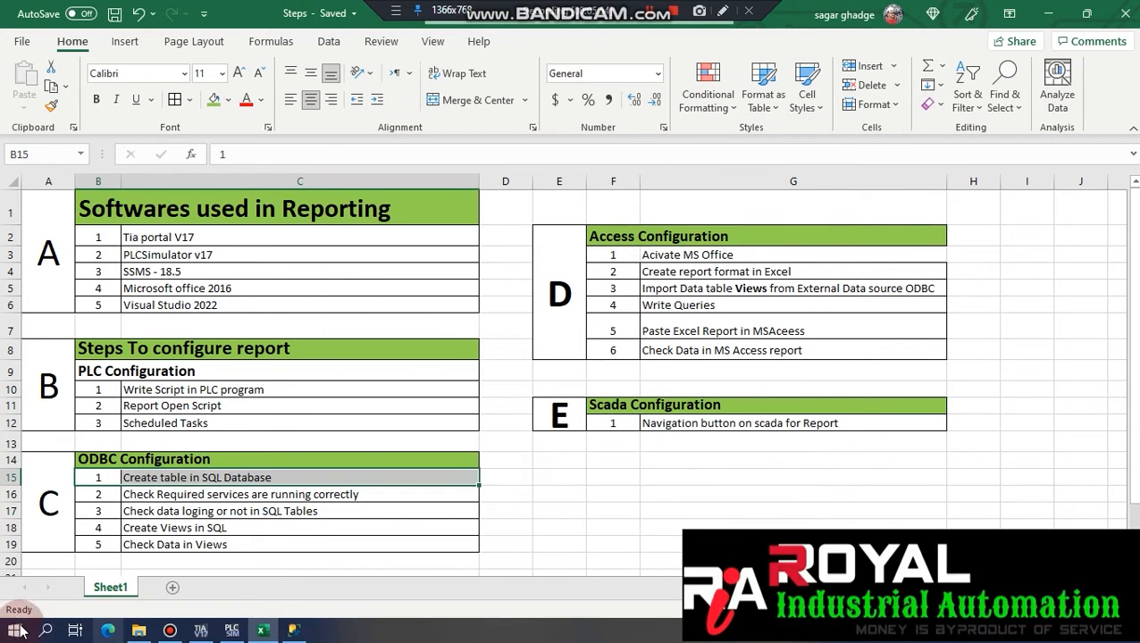
Search 'odb' and open the 64-bit ODBC Data Source Administrator.
{"action": "left_click", "coordinate": [49, 632]}
{"action": "type", "text": "odbc"}
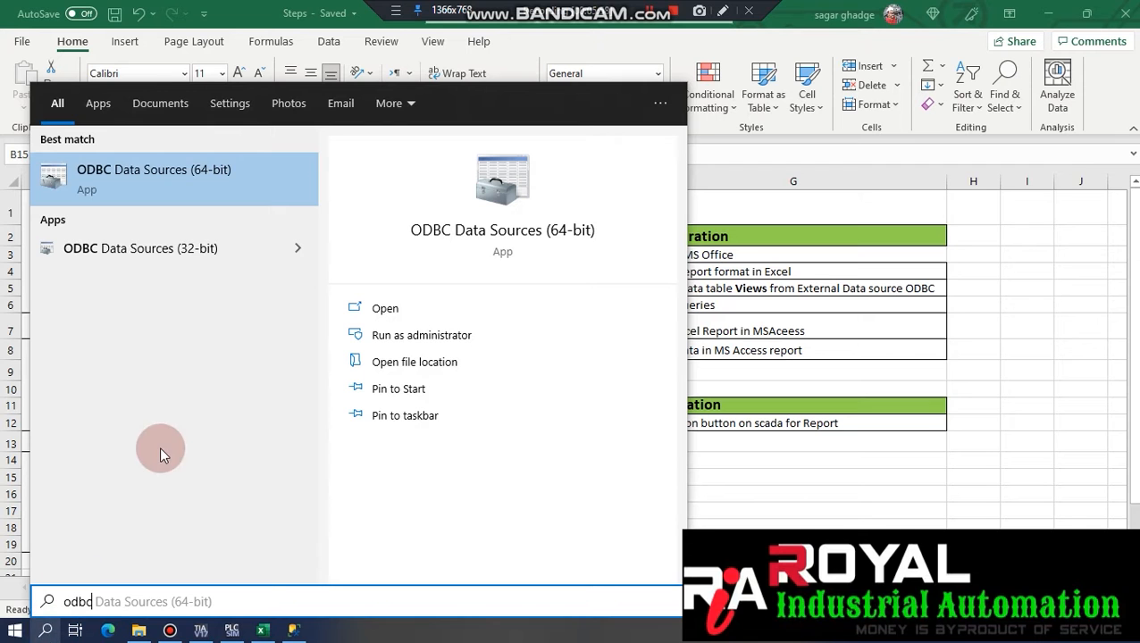
{"action": "left_click", "coordinate": [246, 185]}
{"action": "left_click_drag", "start_coordinate": [615, 160], "coordinate": [684, 148]}
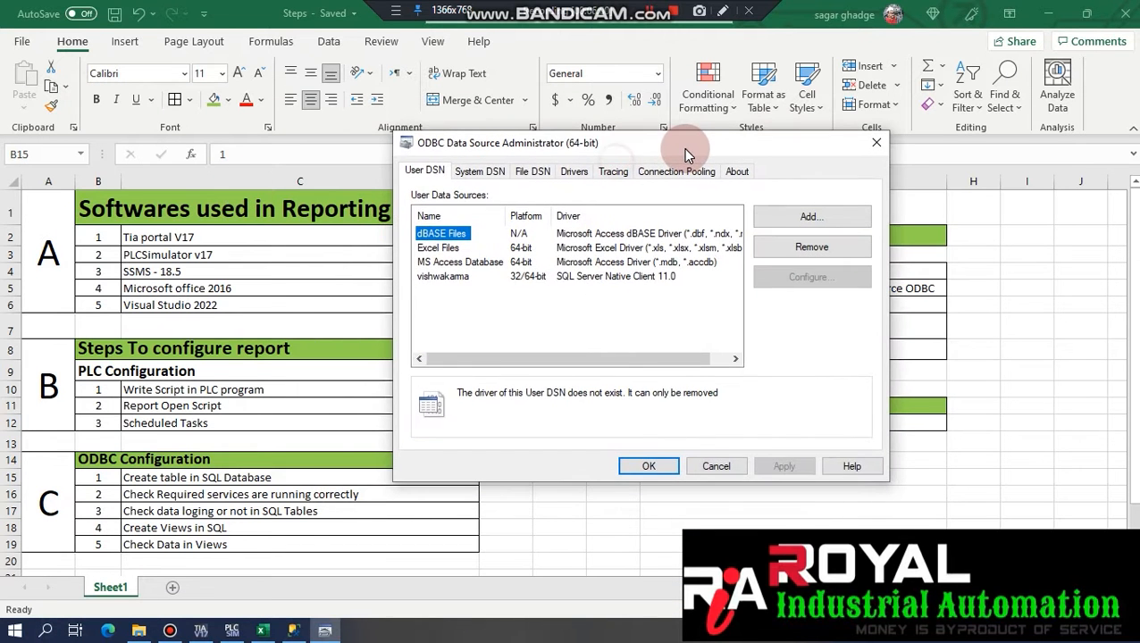
Relaunch 64-bit ODBC as administrator and open the vishwakarma user DSN's configuration.
{"action": "left_click", "coordinate": [45, 631]}
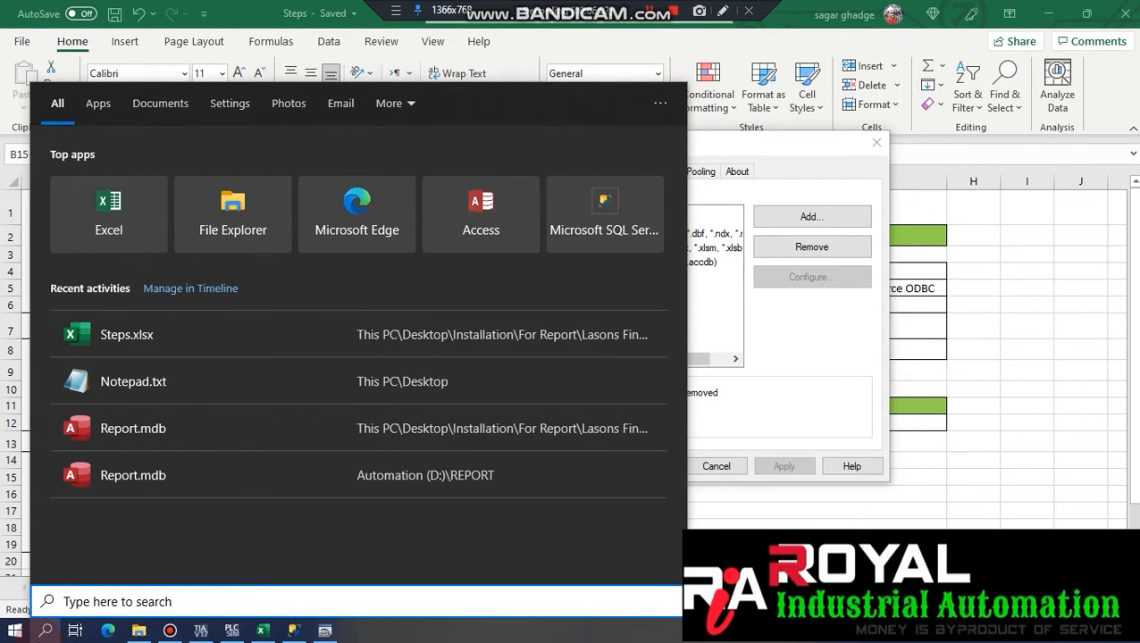
{"action": "type", "text": "odb"}
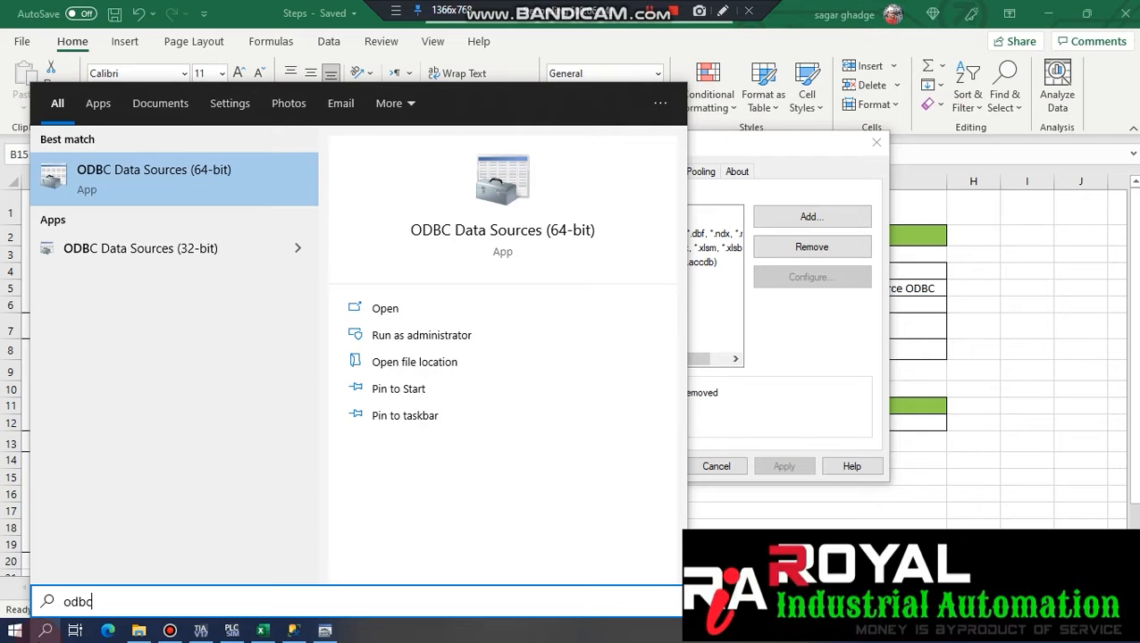
{"action": "type", "text": "c"}
{"action": "right_click", "coordinate": [203, 191]}
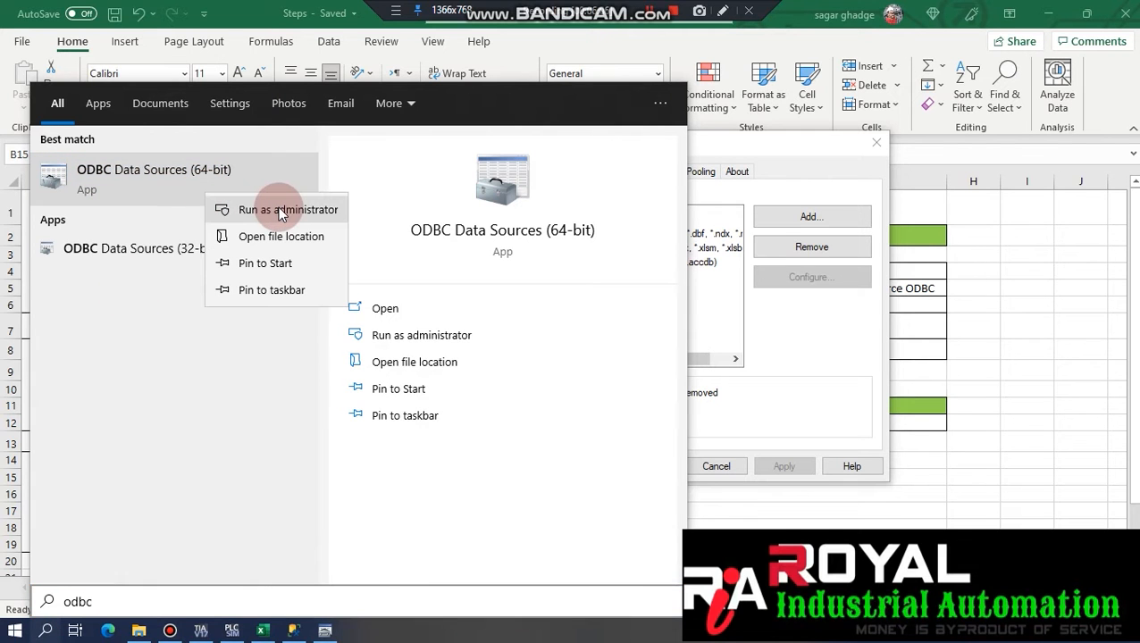
{"action": "left_click", "coordinate": [810, 161]}
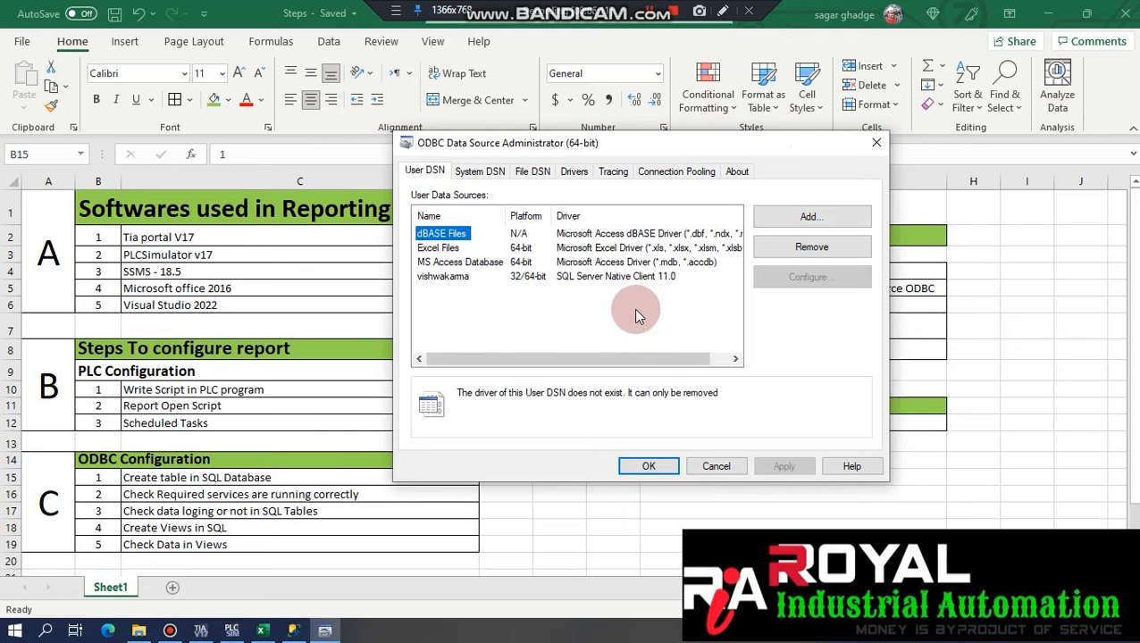
{"action": "left_click", "coordinate": [457, 281]}
{"action": "double_click", "coordinate": [457, 282]}
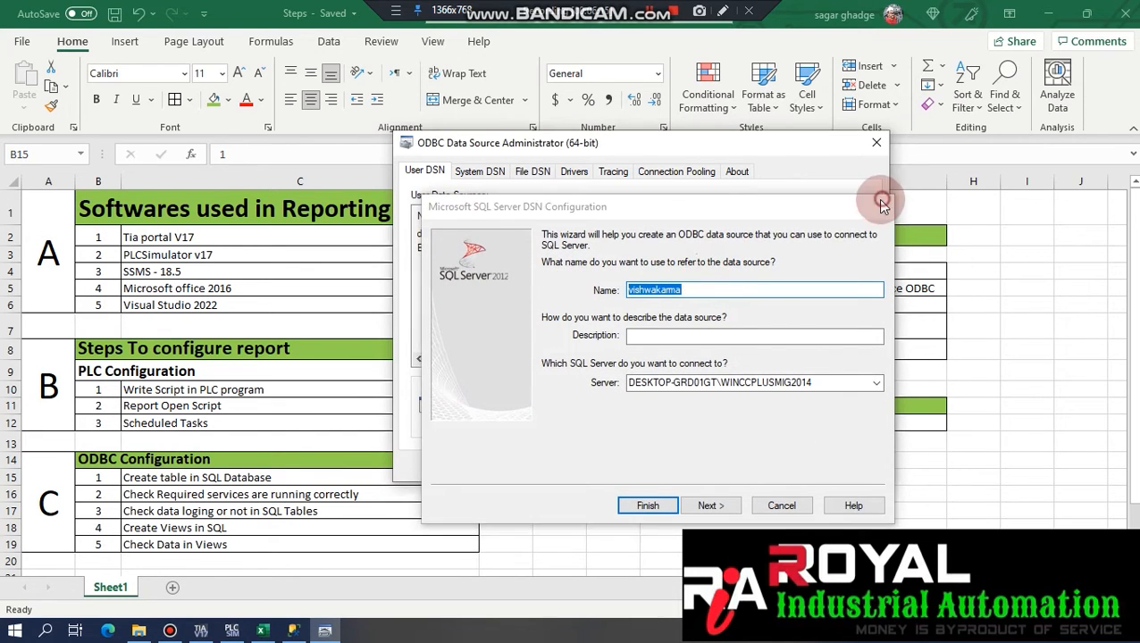
Start adding a new data source with SQL Server Native Client 11.0, then cancel it.
{"action": "left_click", "coordinate": [880, 207]}
{"action": "left_click", "coordinate": [814, 217]}
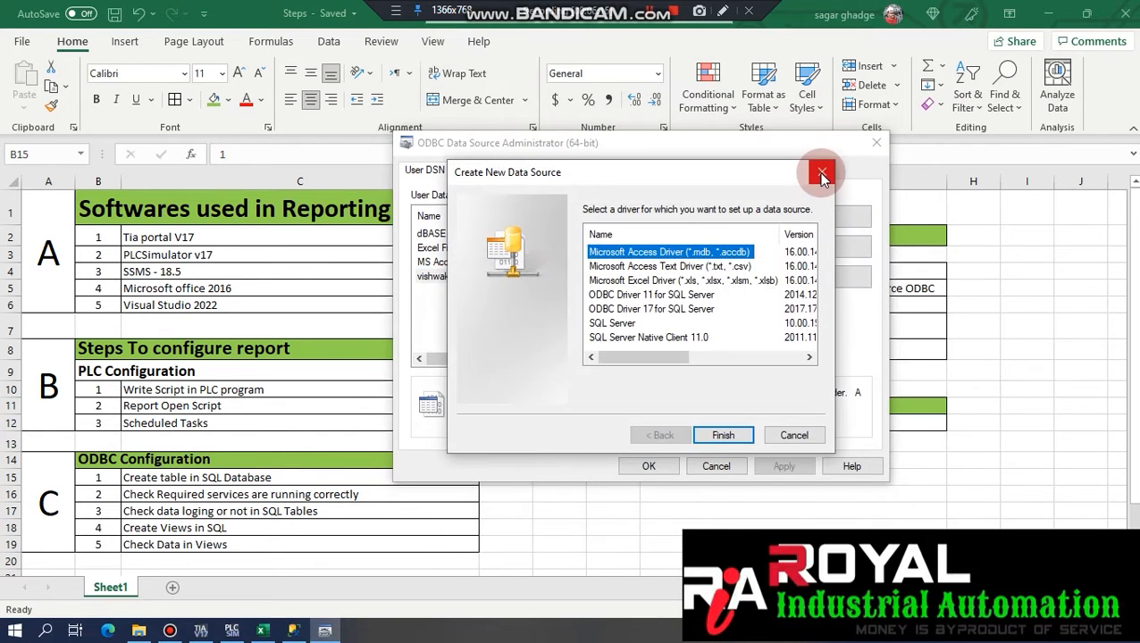
{"action": "left_click", "coordinate": [659, 340]}
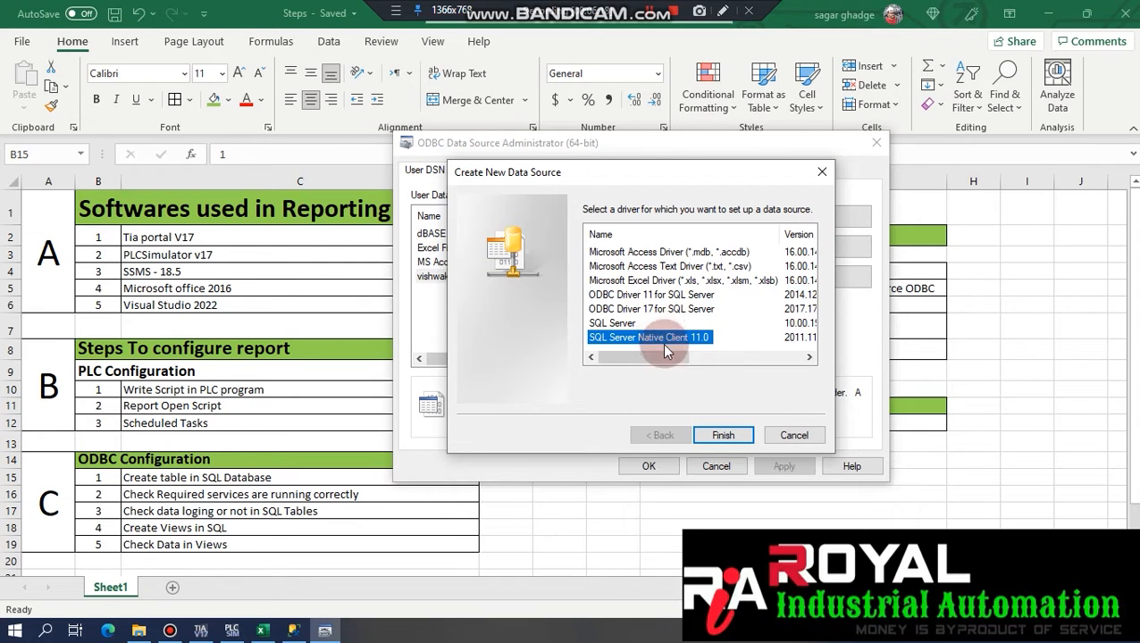
{"action": "left_click", "coordinate": [808, 439]}
Reopen vishwakarma's setup and check its server DESKTOP-GRD01GT\WINCCPLUSMIG2014 before switching to SSMS.
{"action": "double_click", "coordinate": [443, 276]}
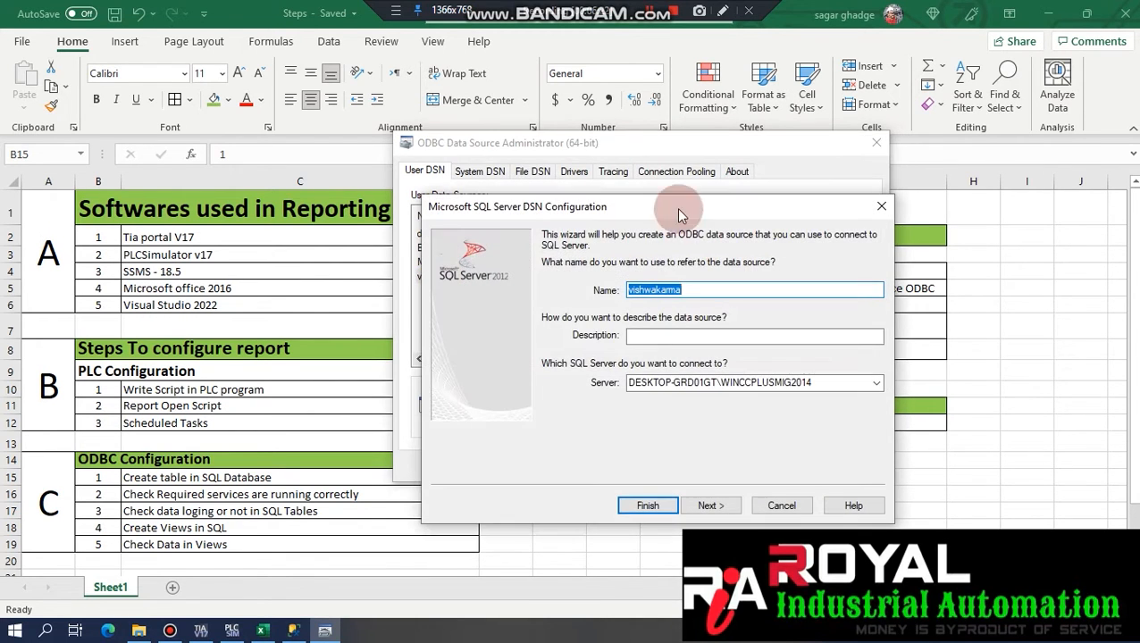
{"action": "left_click_drag", "start_coordinate": [666, 210], "coordinate": [660, 68]}
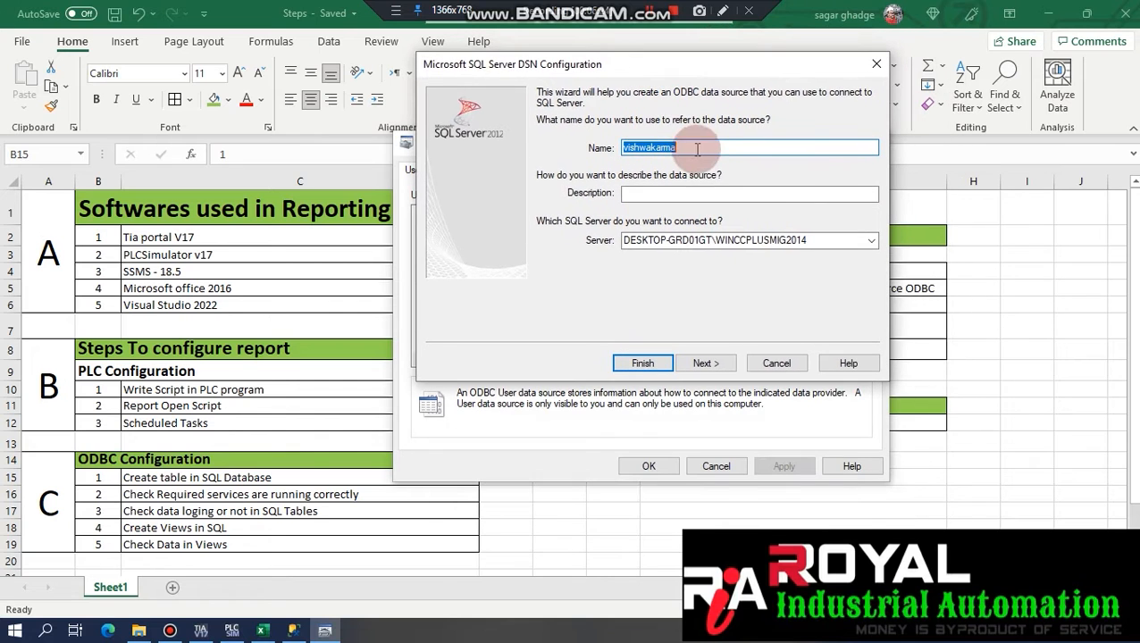
{"action": "left_click_drag", "start_coordinate": [705, 152], "coordinate": [579, 155]}
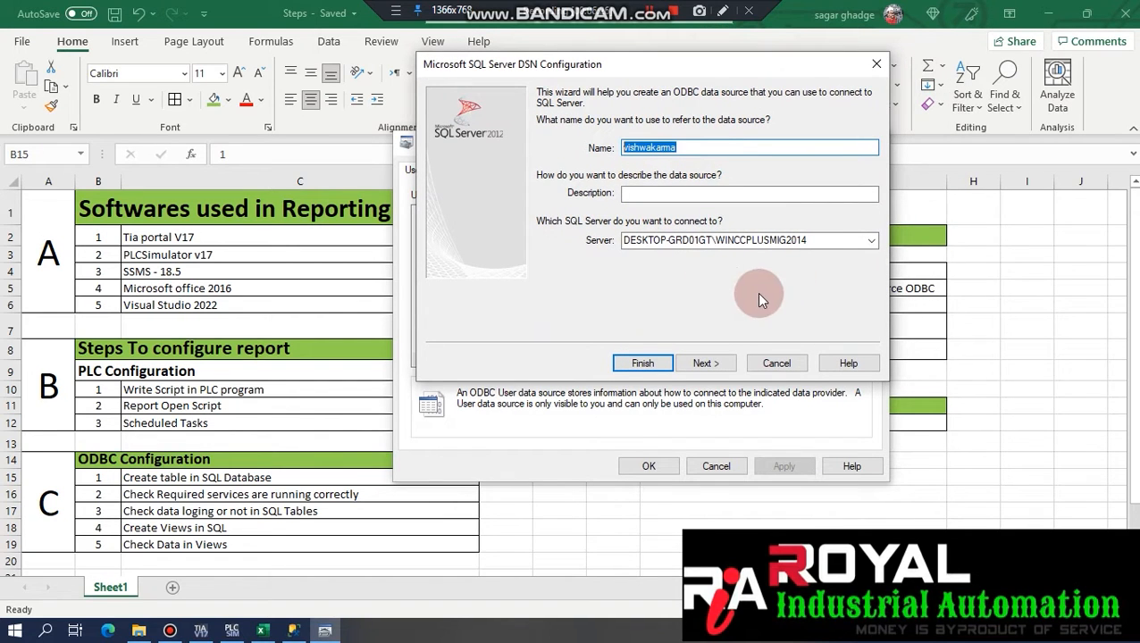
{"action": "left_click_drag", "start_coordinate": [871, 247], "coordinate": [611, 242]}
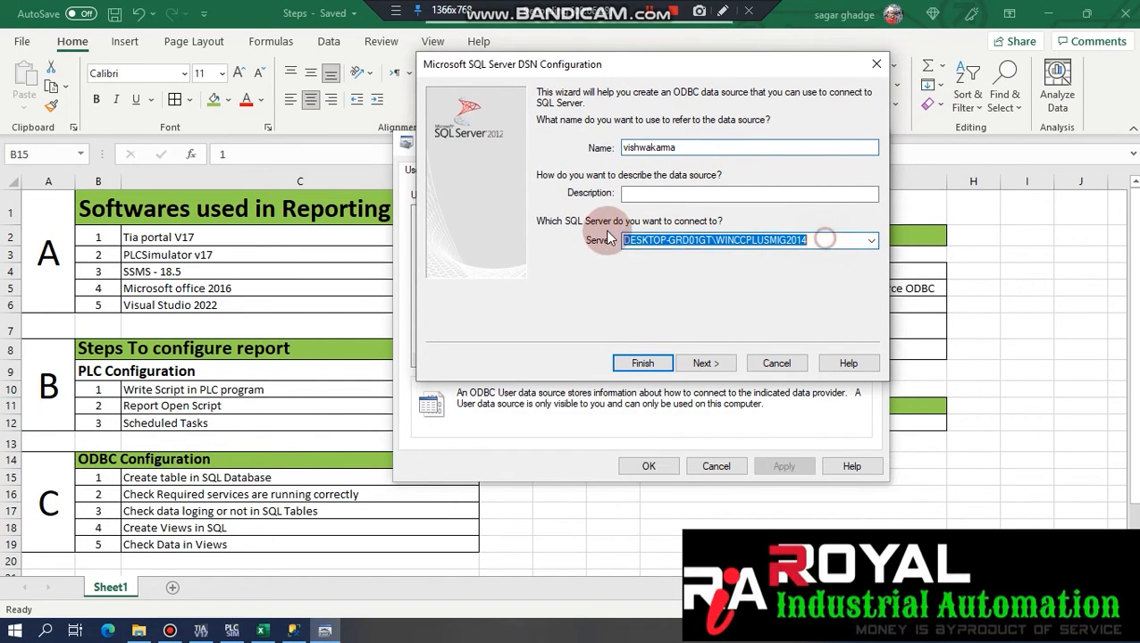
{"action": "left_click", "coordinate": [733, 241]}
{"action": "left_click_drag", "start_coordinate": [719, 239], "coordinate": [818, 238]}
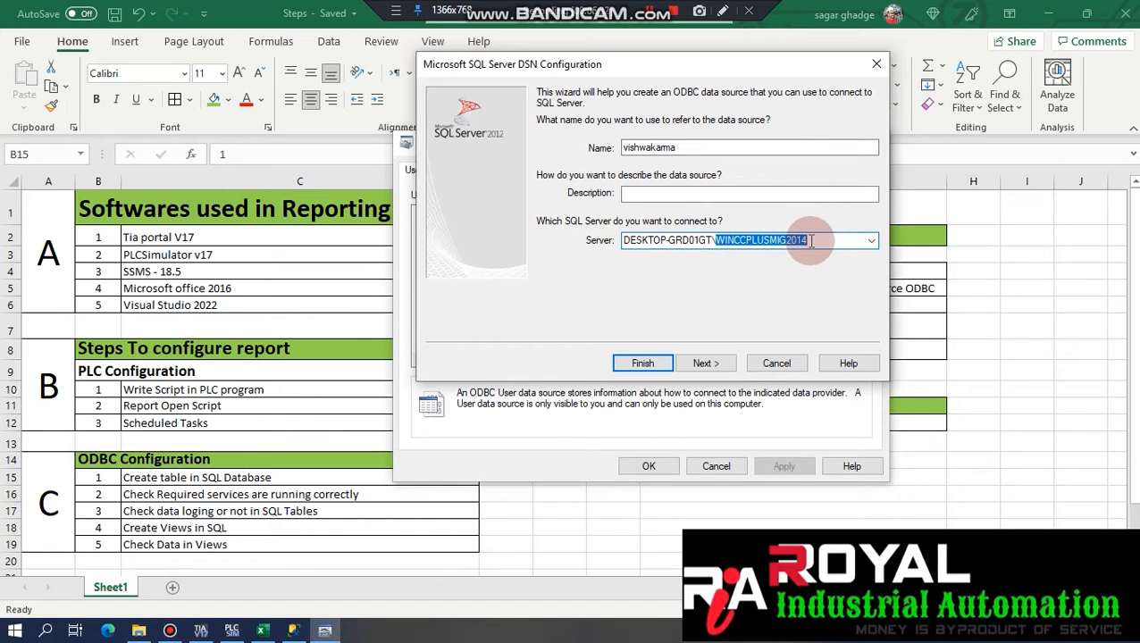
{"action": "left_click", "coordinate": [813, 242]}
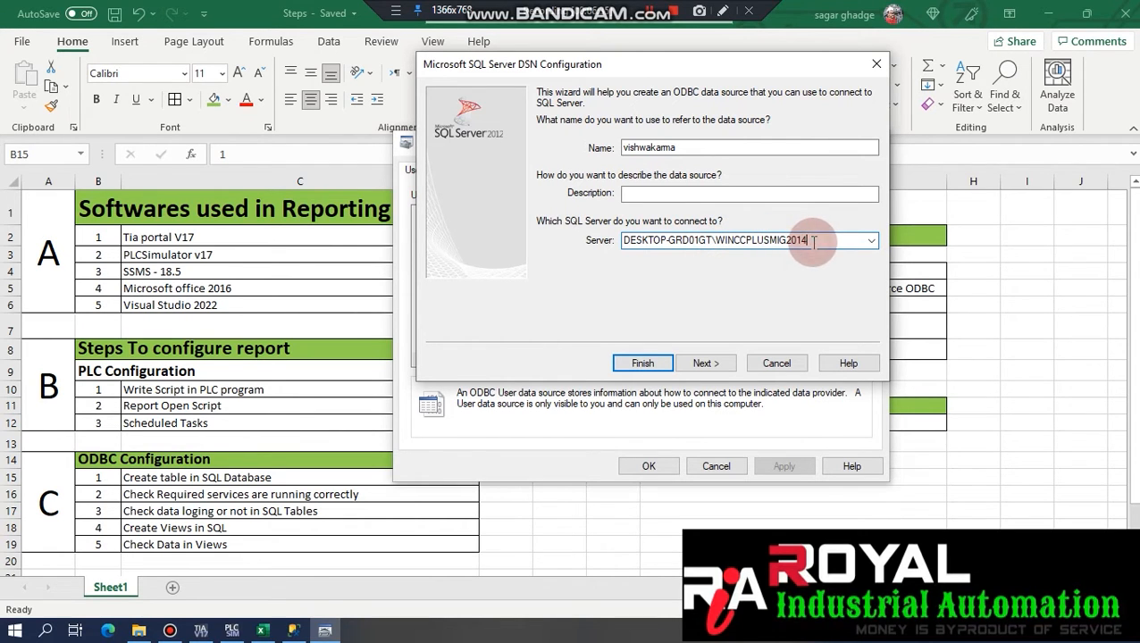
{"action": "left_click", "coordinate": [291, 630]}
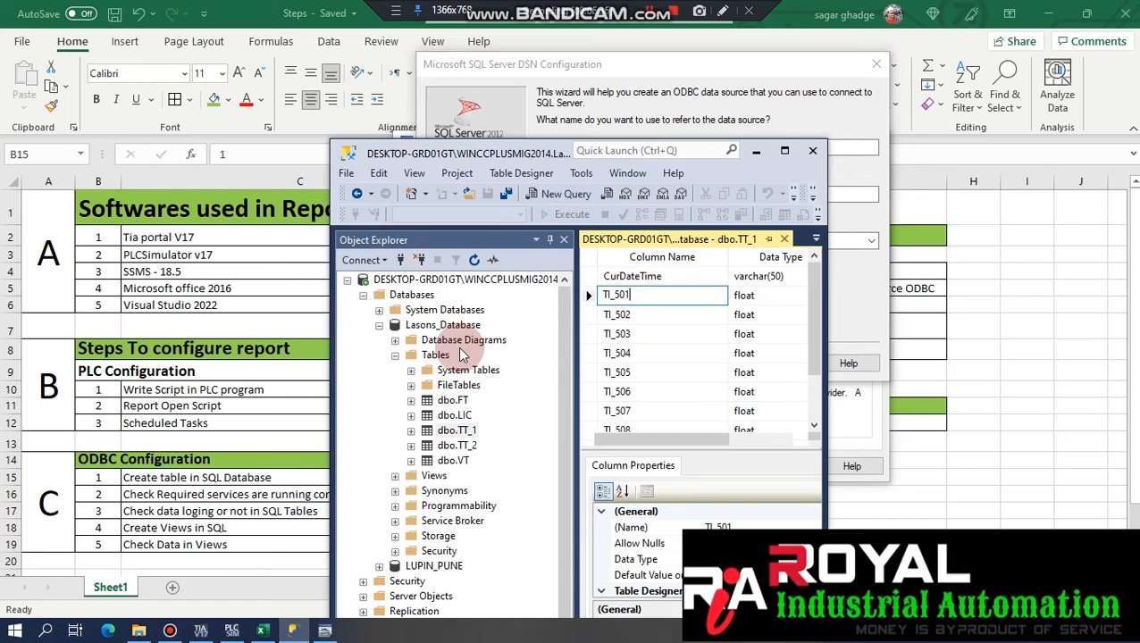
Disconnect SSMS, browse local engines to find DESKTOP-GRD01GT\WINCCPLUSMIG2014, cancel, and minimize SSMS.
{"action": "left_click", "coordinate": [782, 151]}
{"action": "left_click", "coordinate": [88, 122]}
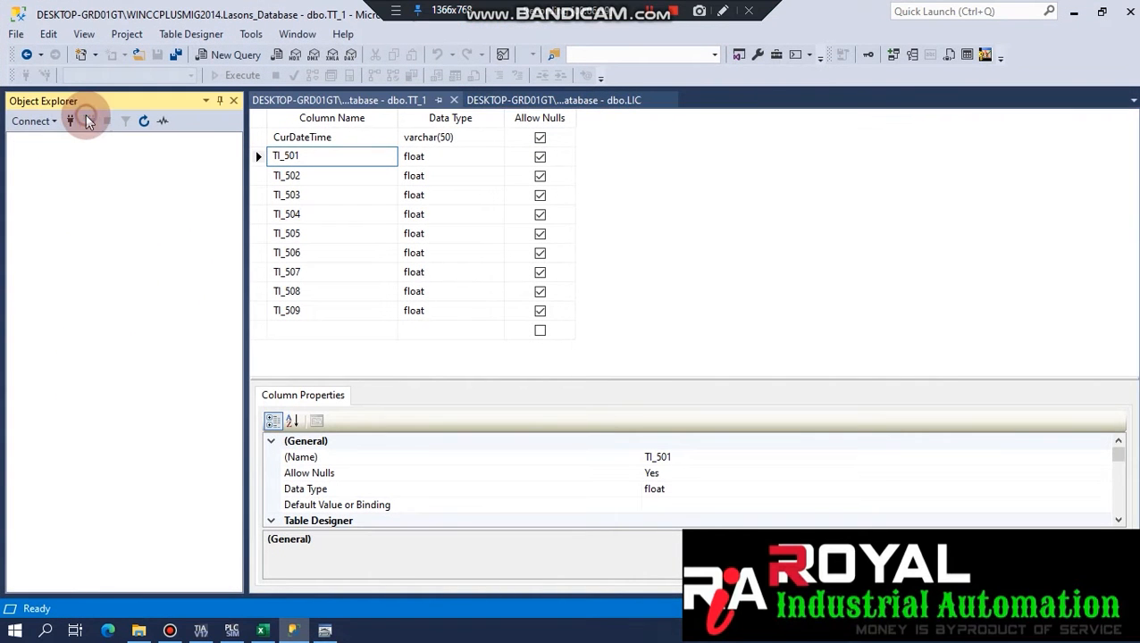
{"action": "left_click", "coordinate": [70, 121]}
{"action": "left_click", "coordinate": [622, 216]}
{"action": "left_click_drag", "start_coordinate": [716, 213], "coordinate": [445, 207]}
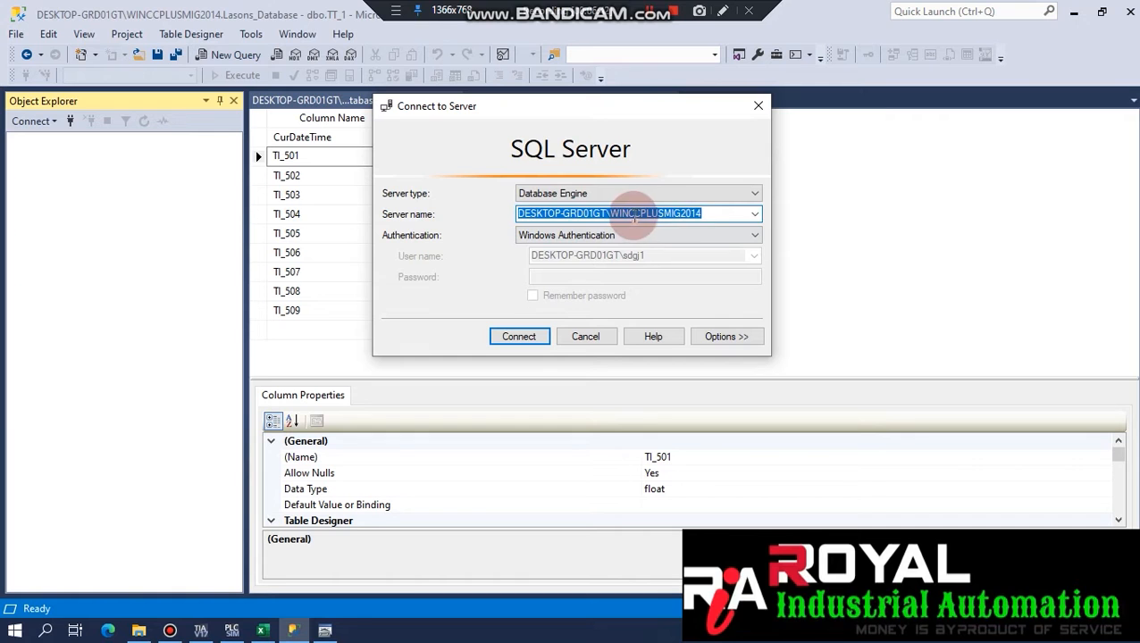
{"action": "left_click", "coordinate": [755, 214]}
{"action": "left_click", "coordinate": [650, 239]}
{"action": "left_click", "coordinate": [448, 149]}
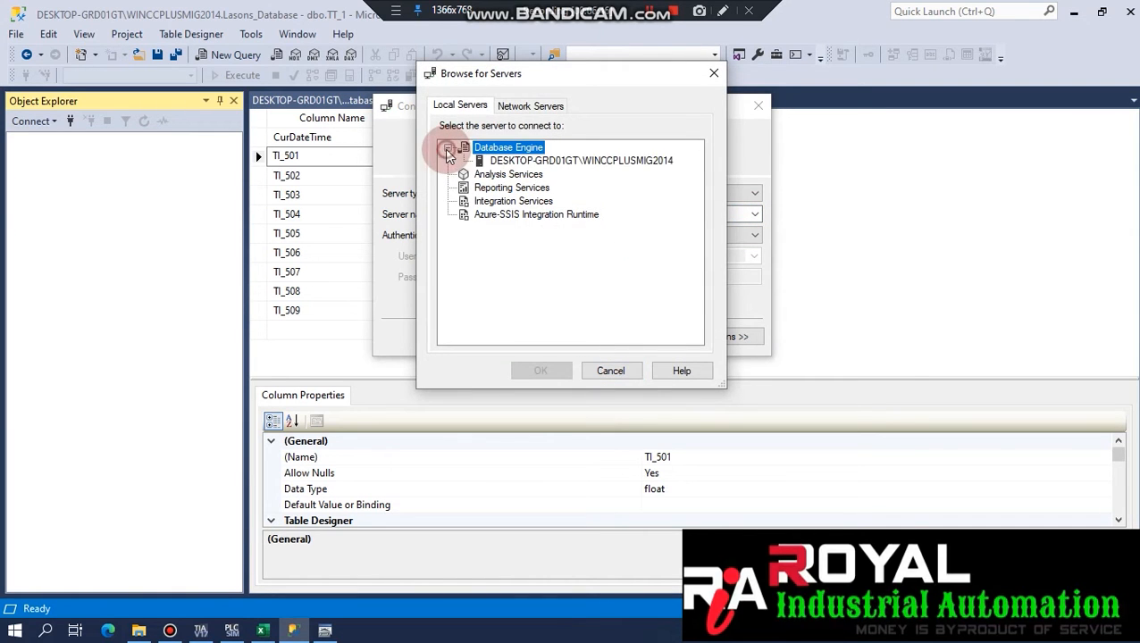
{"action": "left_click", "coordinate": [523, 160]}
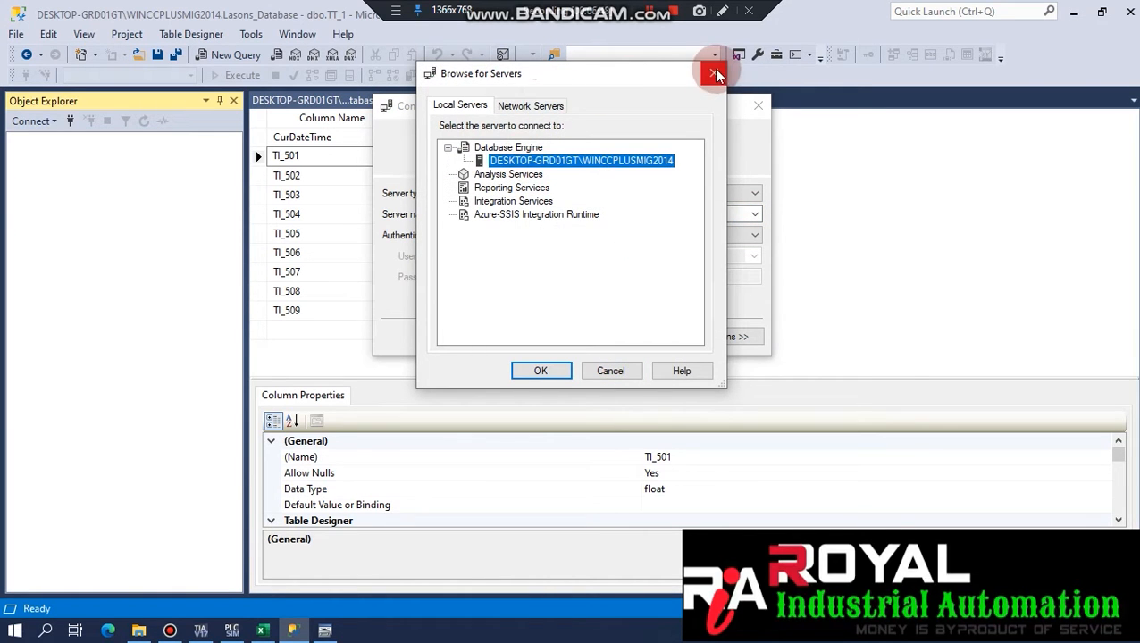
{"action": "left_click", "coordinate": [718, 75]}
{"action": "left_click", "coordinate": [585, 336]}
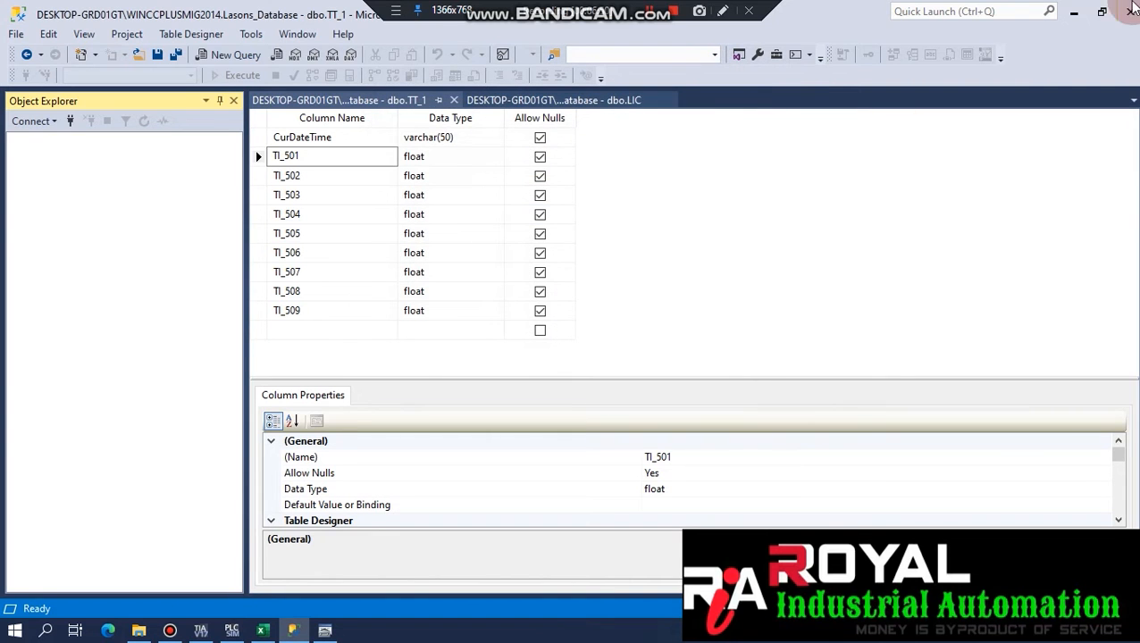
{"action": "left_click", "coordinate": [1077, 12]}
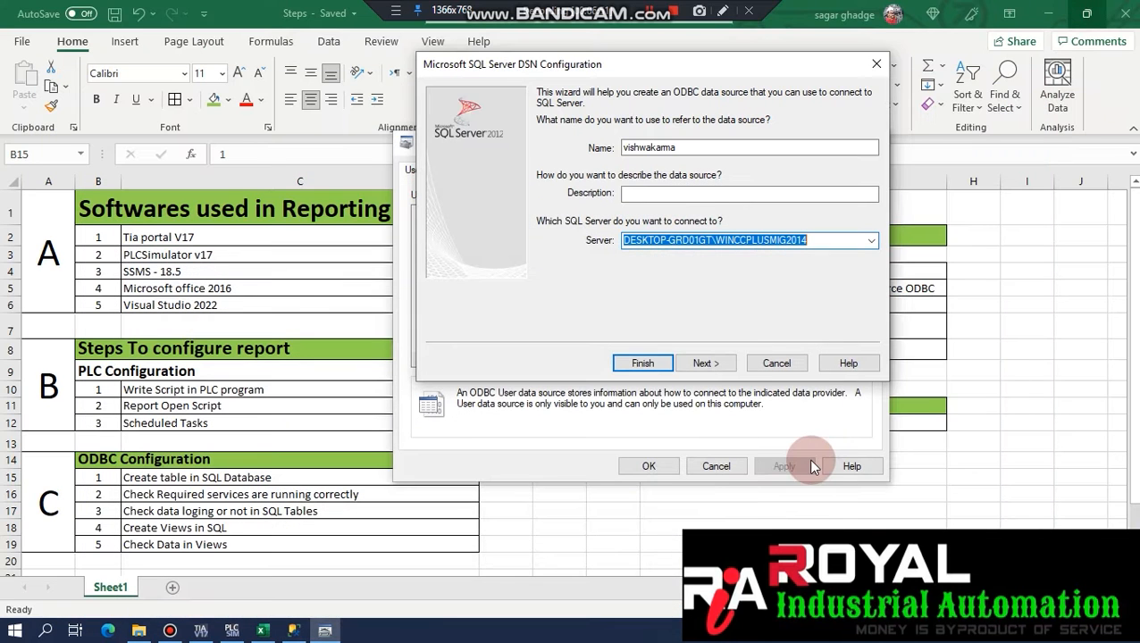
Pass the authentication page and set Lasons_Database as the default database.
{"action": "left_click", "coordinate": [711, 365]}
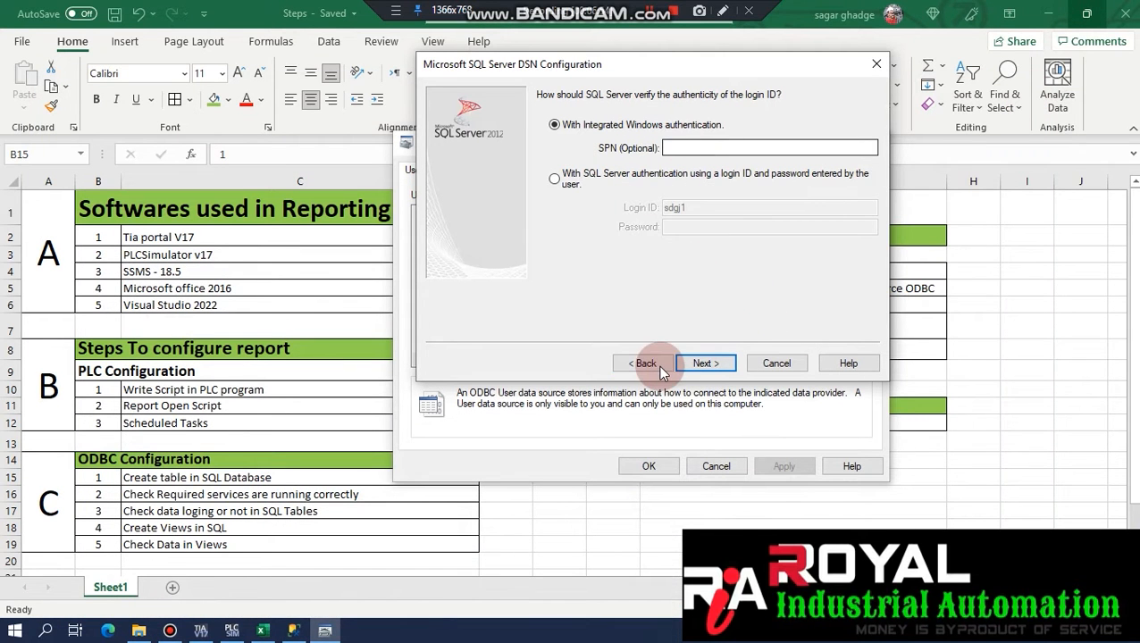
{"action": "left_click", "coordinate": [706, 366]}
{"action": "left_click", "coordinate": [542, 96]}
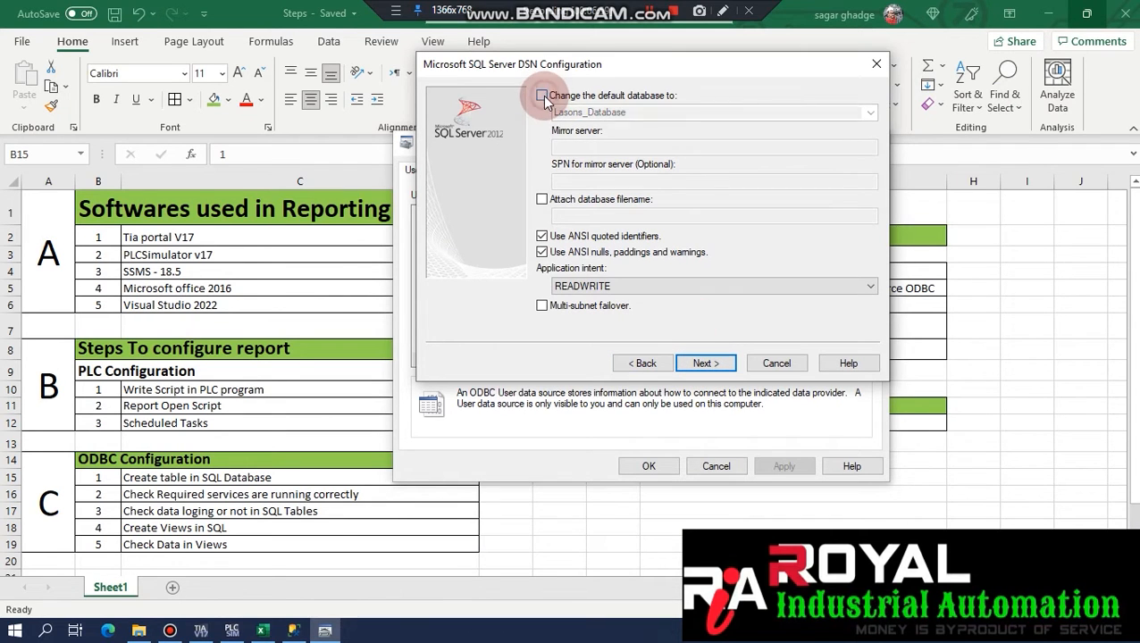
{"action": "left_click", "coordinate": [542, 96]}
{"action": "left_click", "coordinate": [871, 113]}
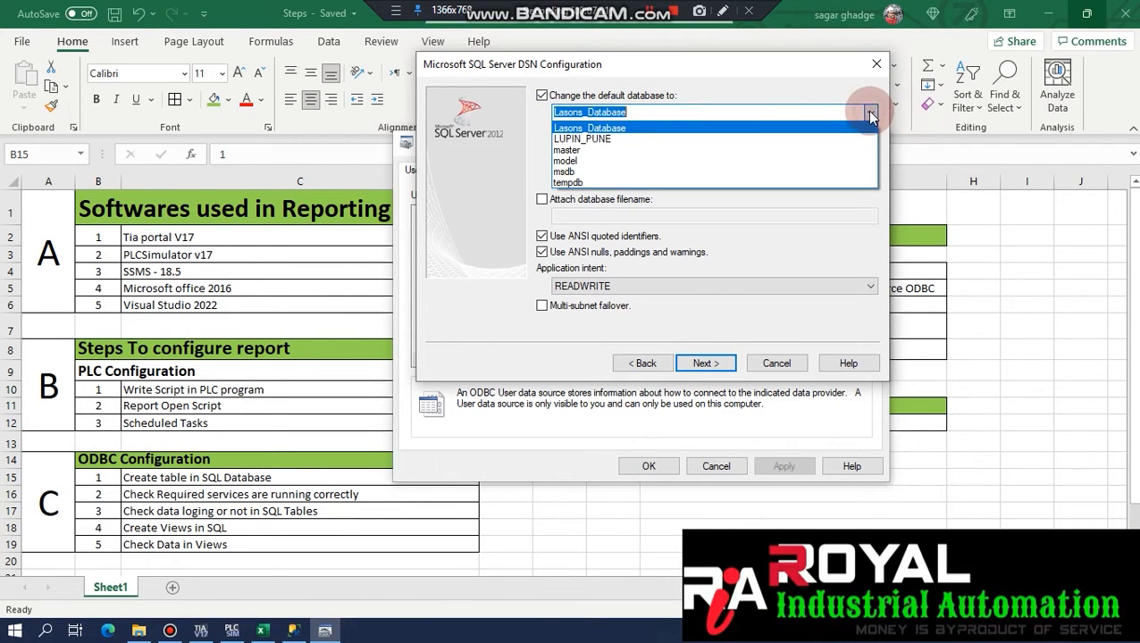
{"action": "left_click", "coordinate": [642, 127]}
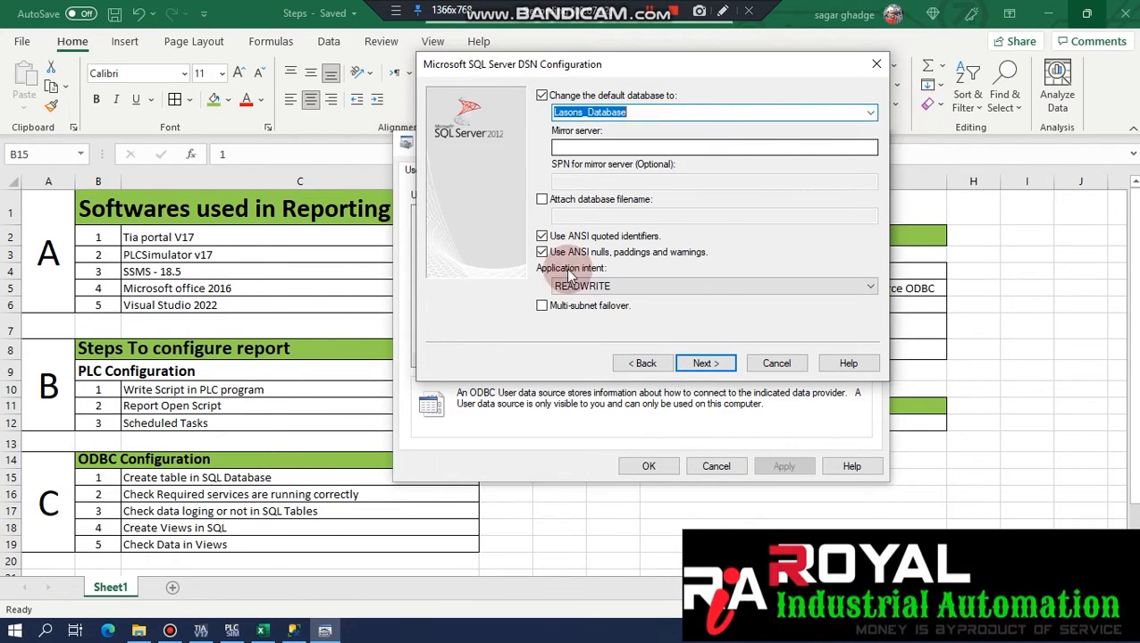
Reconnect SSMS to the database engine and confirm Lasons_Database exists.
{"action": "left_click", "coordinate": [295, 631]}
{"action": "left_click", "coordinate": [33, 120]}
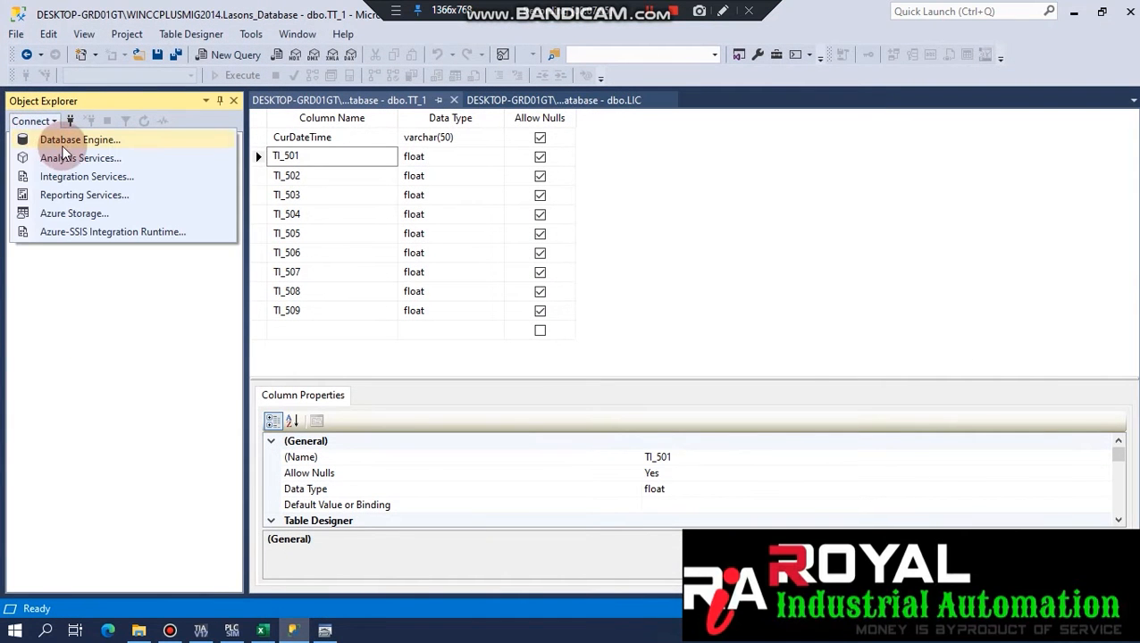
{"action": "left_click", "coordinate": [71, 141]}
{"action": "left_click", "coordinate": [505, 333]}
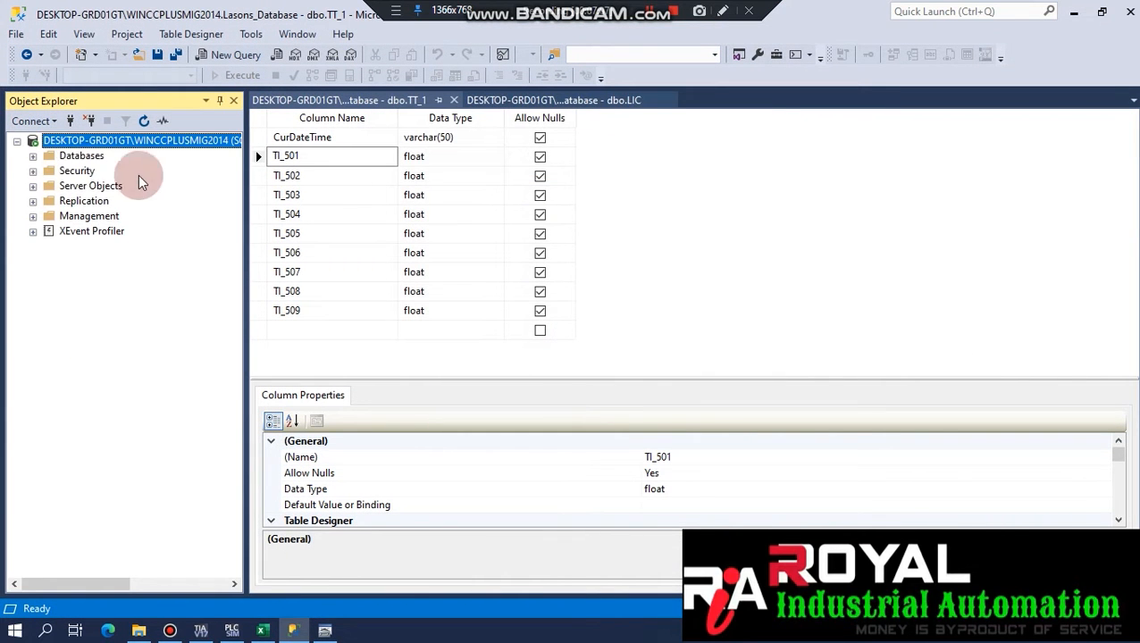
{"action": "left_click", "coordinate": [33, 156]}
{"action": "left_click", "coordinate": [81, 185]}
{"action": "left_click", "coordinate": [100, 200]}
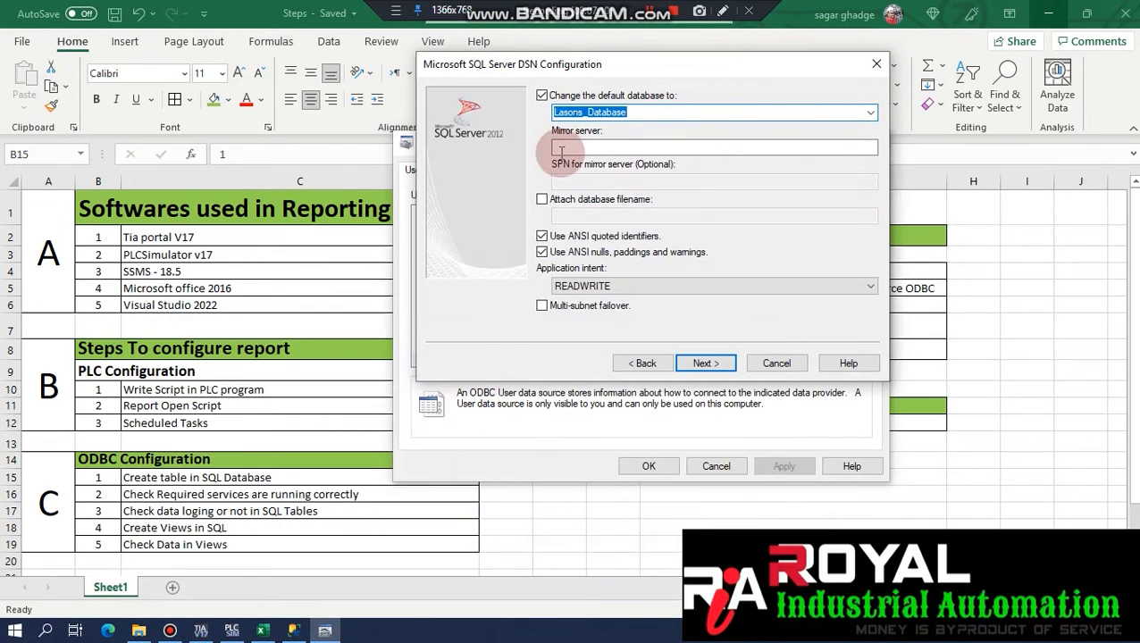
Finish the vishwakarma DSN and run a successful connection test.
{"action": "left_click", "coordinate": [706, 366]}
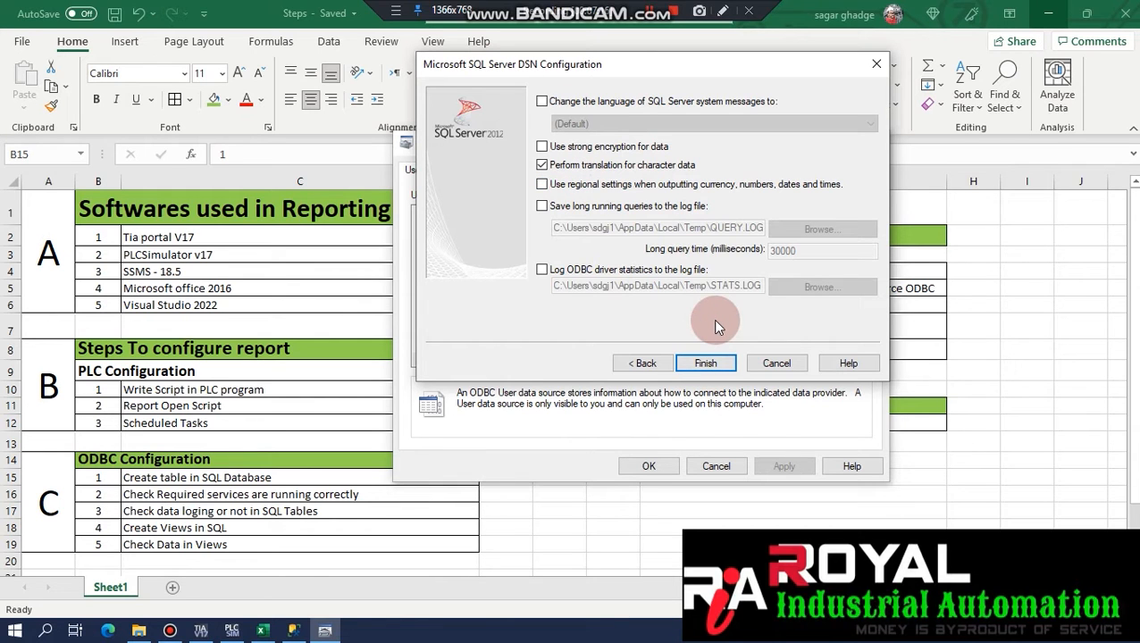
{"action": "left_click", "coordinate": [708, 365]}
{"action": "left_click", "coordinate": [652, 359]}
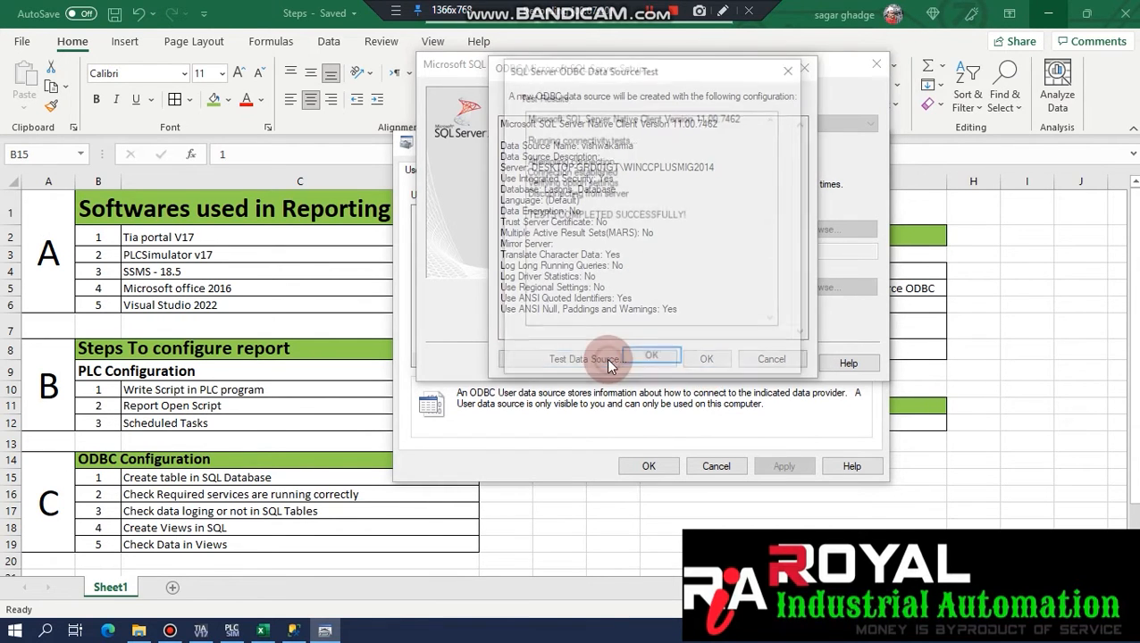
{"action": "left_click", "coordinate": [651, 360]}
{"action": "left_click", "coordinate": [706, 361]}
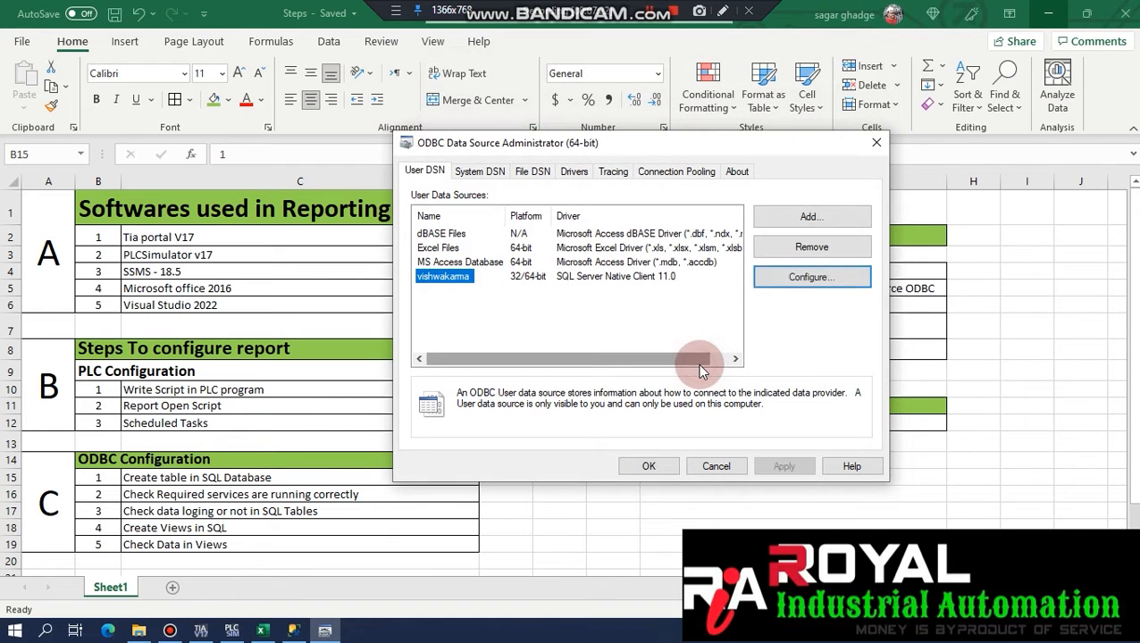
Browse the System DSN and File DSN tabs, then view the installed ODBC drivers.
{"action": "left_click", "coordinate": [489, 177]}
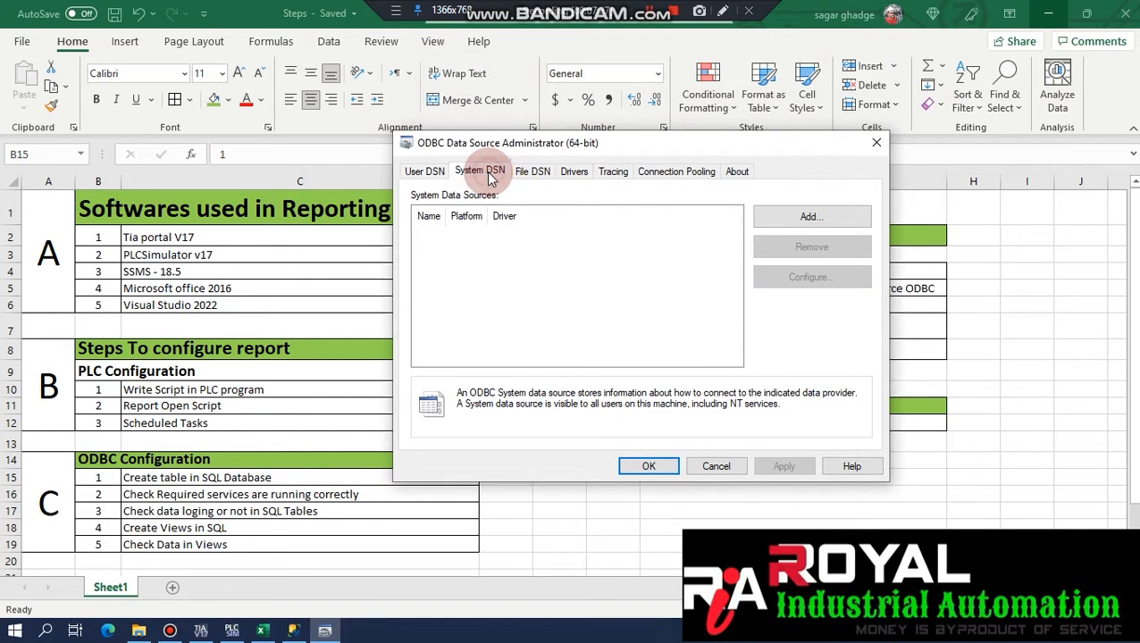
{"action": "left_click", "coordinate": [545, 175]}
{"action": "left_click", "coordinate": [451, 229]}
{"action": "left_click", "coordinate": [462, 314]}
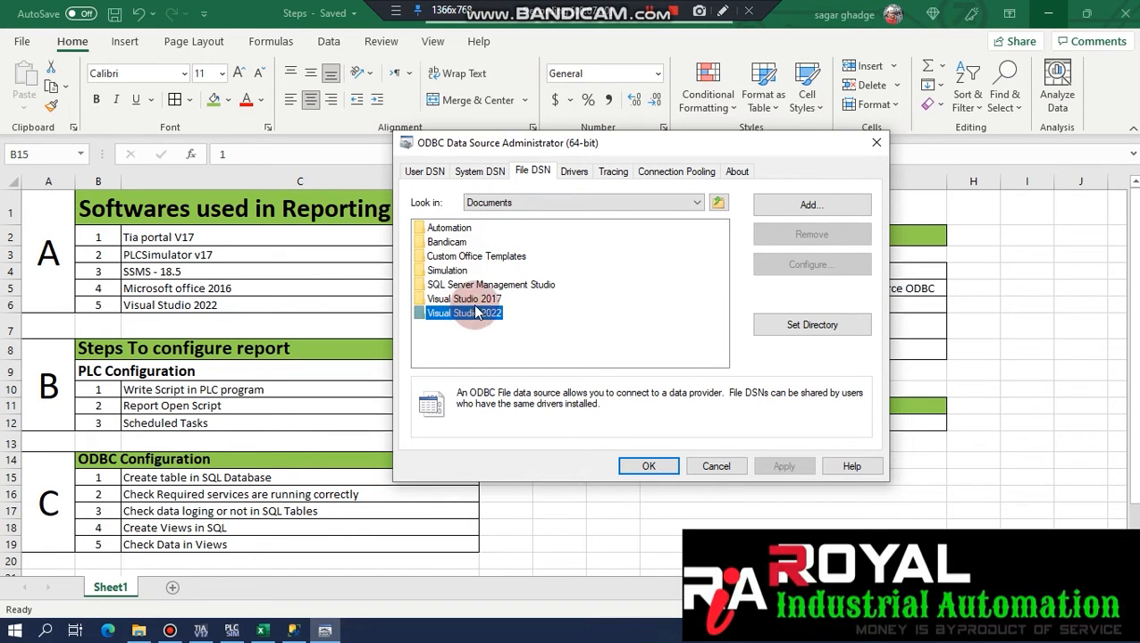
{"action": "left_click", "coordinate": [466, 301]}
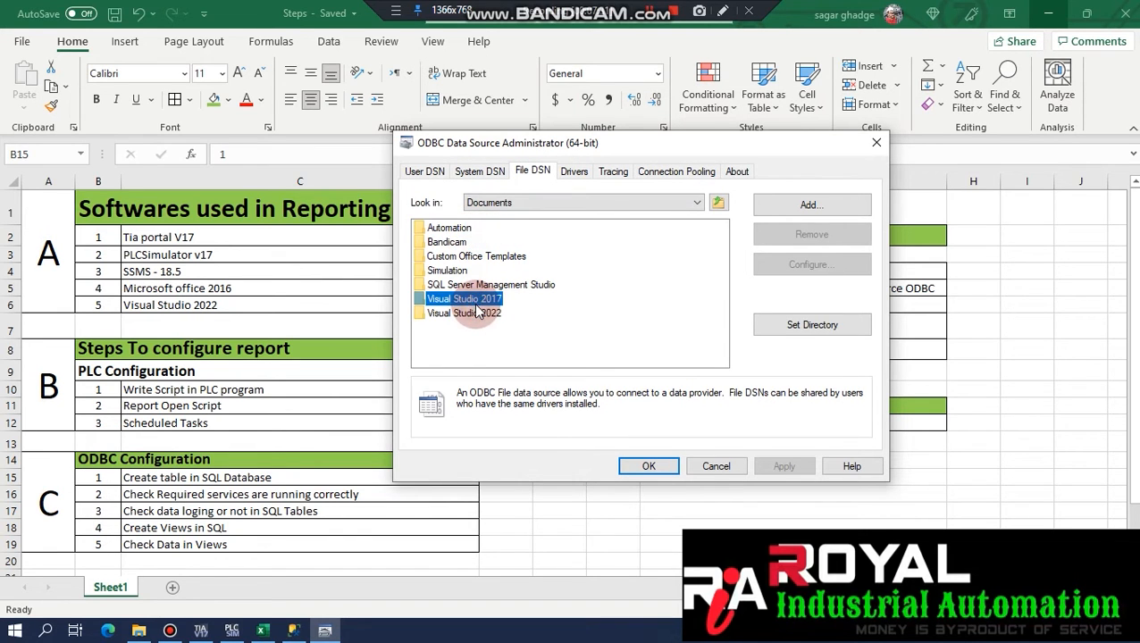
{"action": "left_click", "coordinate": [572, 175]}
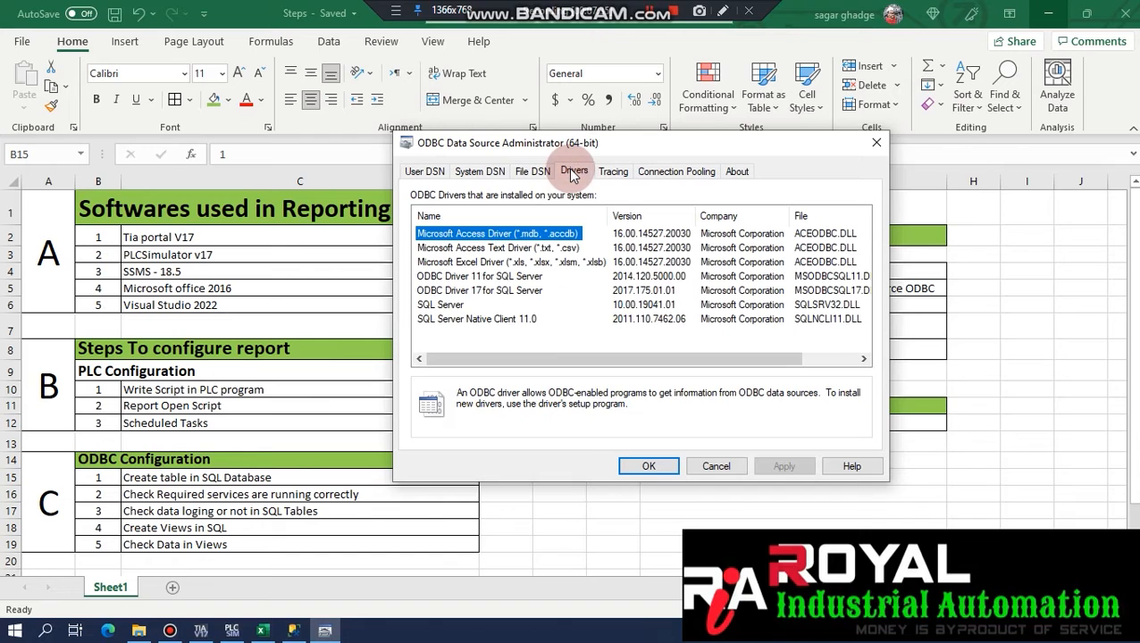
{"action": "left_click_drag", "start_coordinate": [630, 148], "coordinate": [490, 124]}
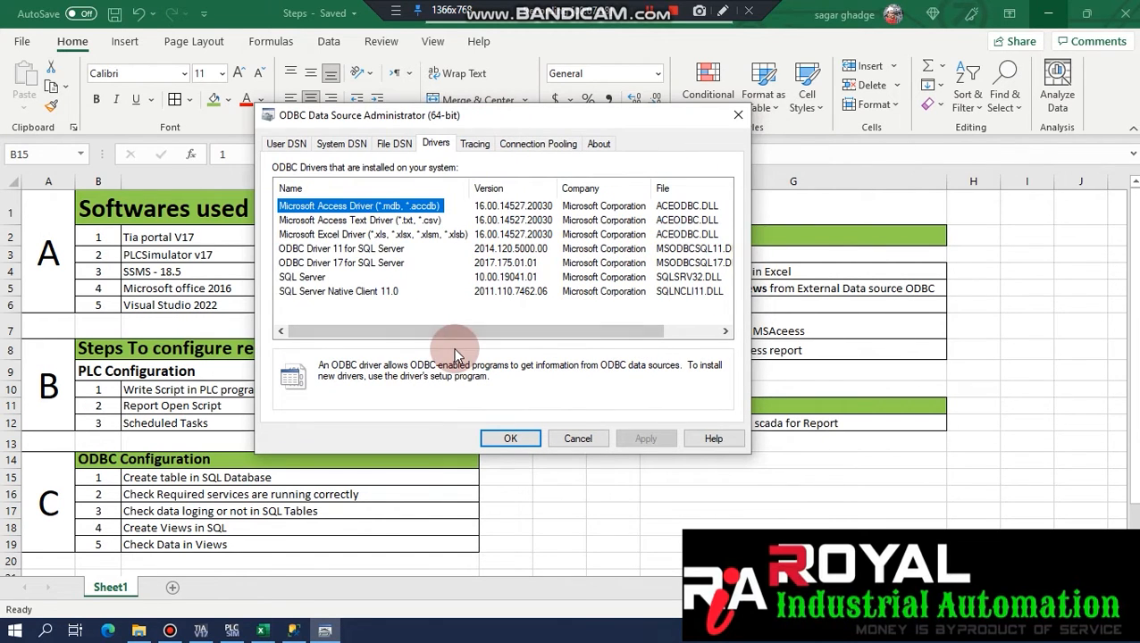
Review the tracing log and DLL paths and per-driver connection pooling timeouts.
{"action": "left_click", "coordinate": [472, 145]}
{"action": "left_click_drag", "start_coordinate": [608, 293], "coordinate": [586, 293]}
{"action": "left_click_drag", "start_coordinate": [414, 284], "coordinate": [505, 284]}
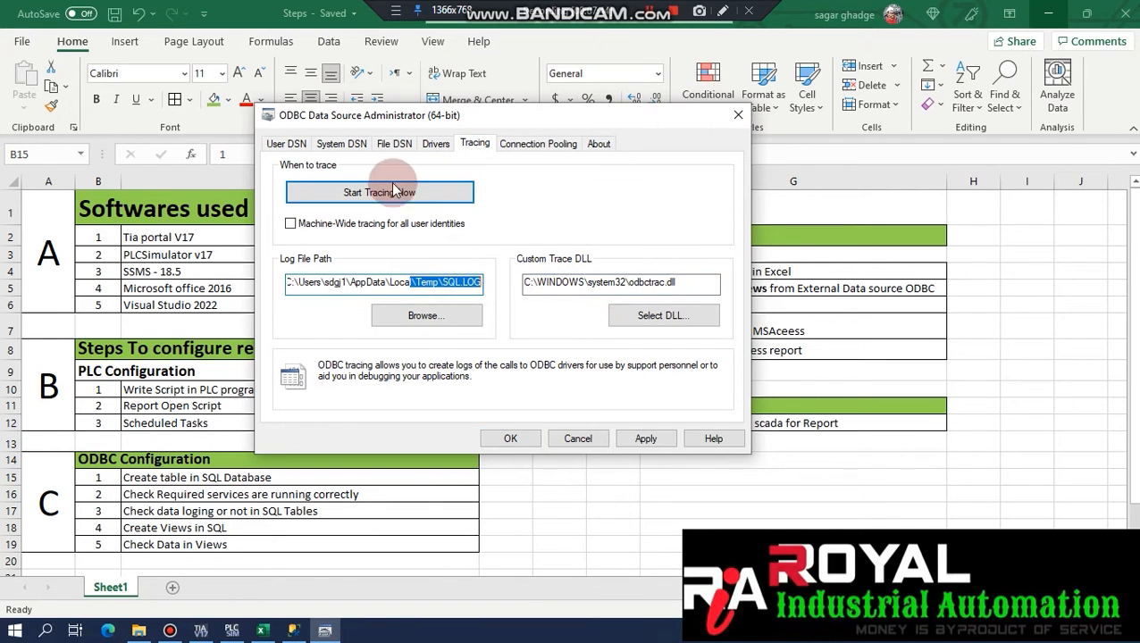
{"action": "left_click", "coordinate": [537, 143]}
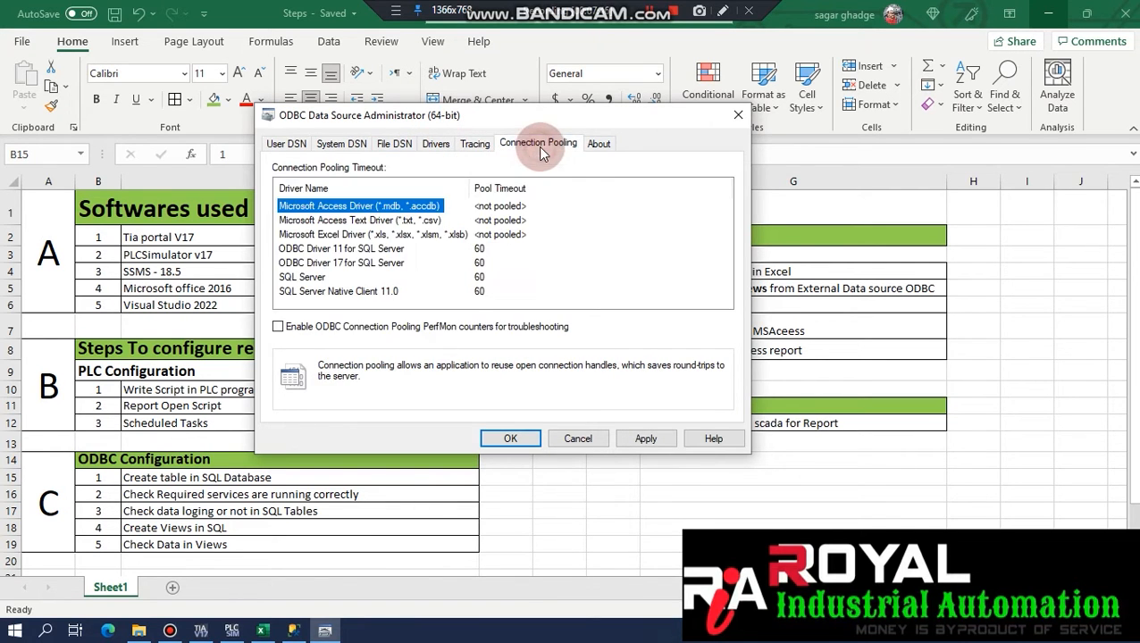
{"action": "left_click", "coordinate": [393, 220]}
{"action": "left_click", "coordinate": [383, 234]}
{"action": "left_click", "coordinate": [380, 261]}
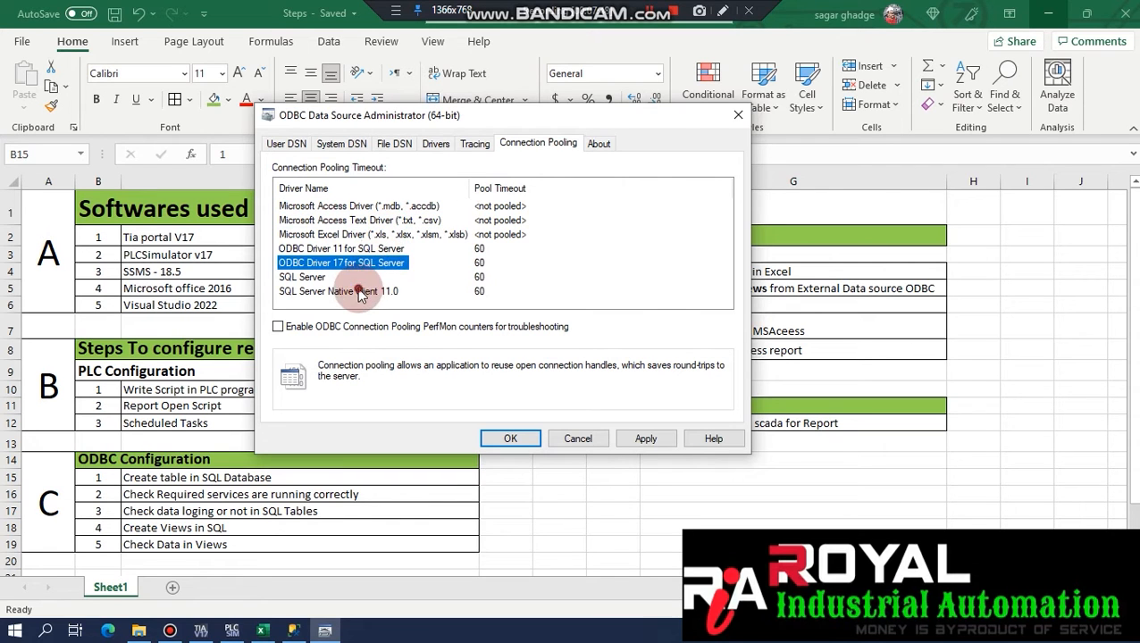
{"action": "left_click", "coordinate": [359, 293]}
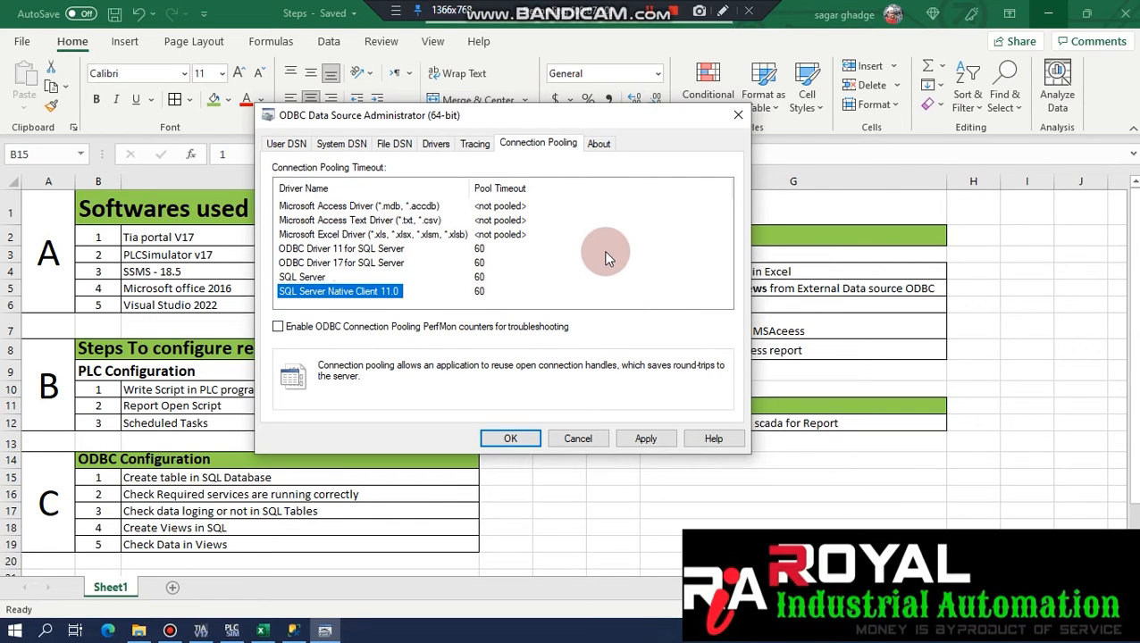
Check the ODBC core components, return to User DSN, and close the administrator.
{"action": "left_click", "coordinate": [600, 146]}
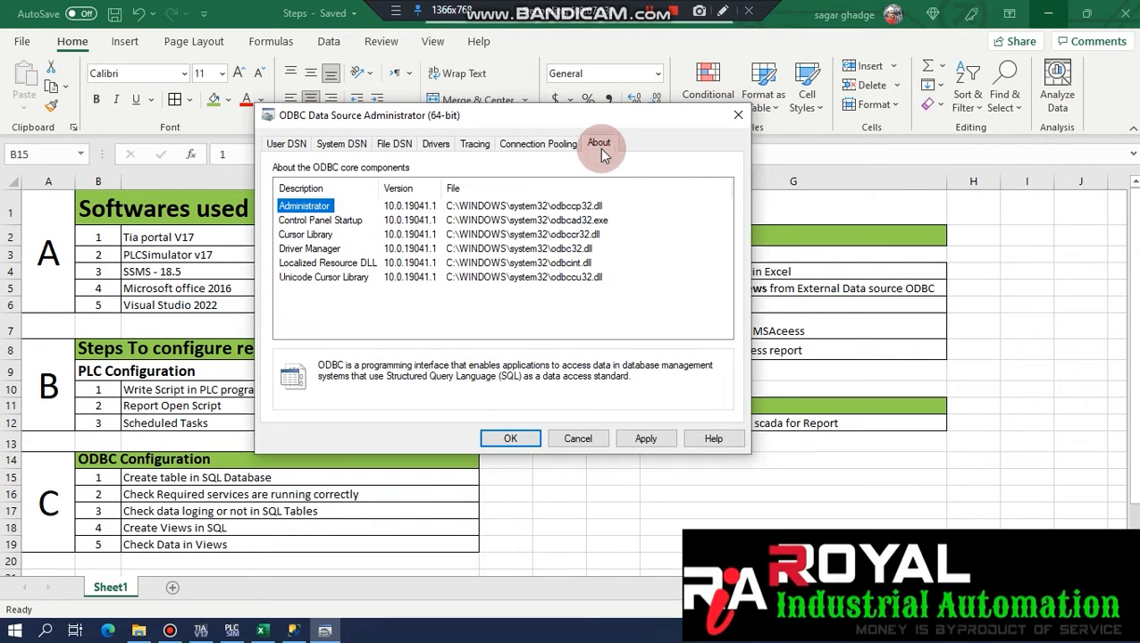
{"action": "left_click", "coordinate": [304, 220]}
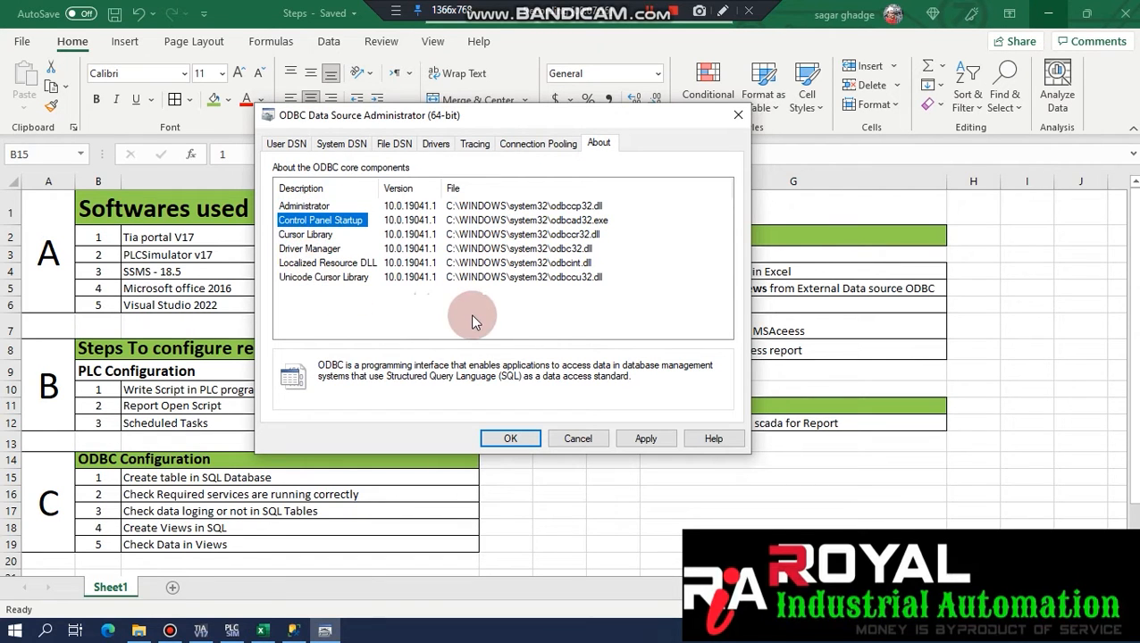
{"action": "left_click", "coordinate": [286, 144]}
{"action": "left_click", "coordinate": [510, 438]}
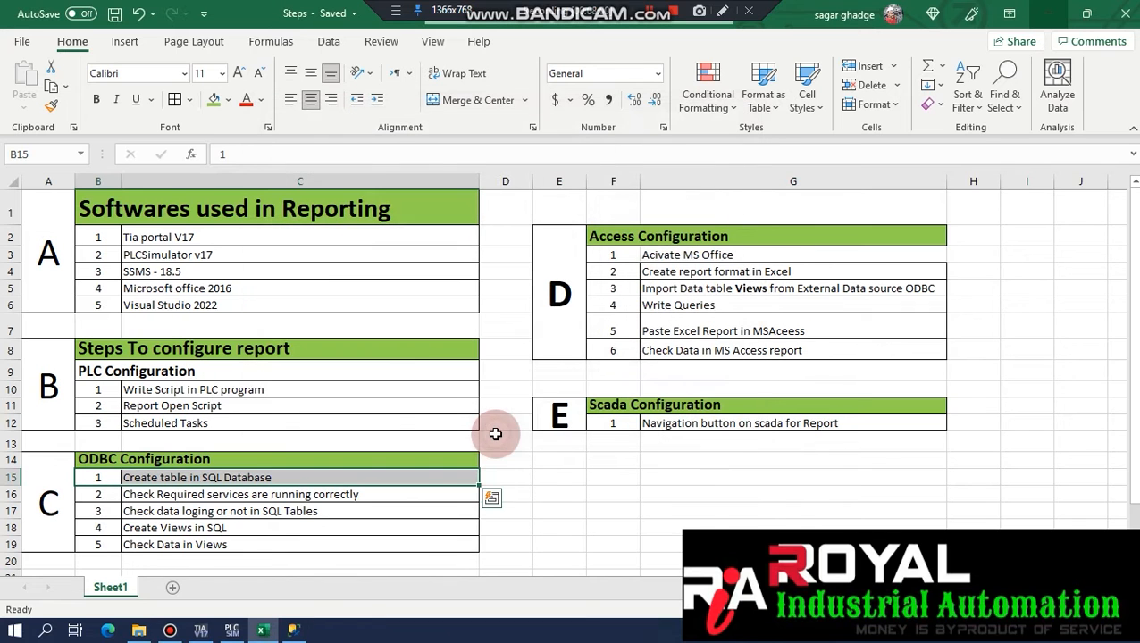
Review section D 'Sql Server Management Studio 18.5', starting with checking required services.
{"action": "left_click_drag", "start_coordinate": [120, 496], "coordinate": [151, 496]}
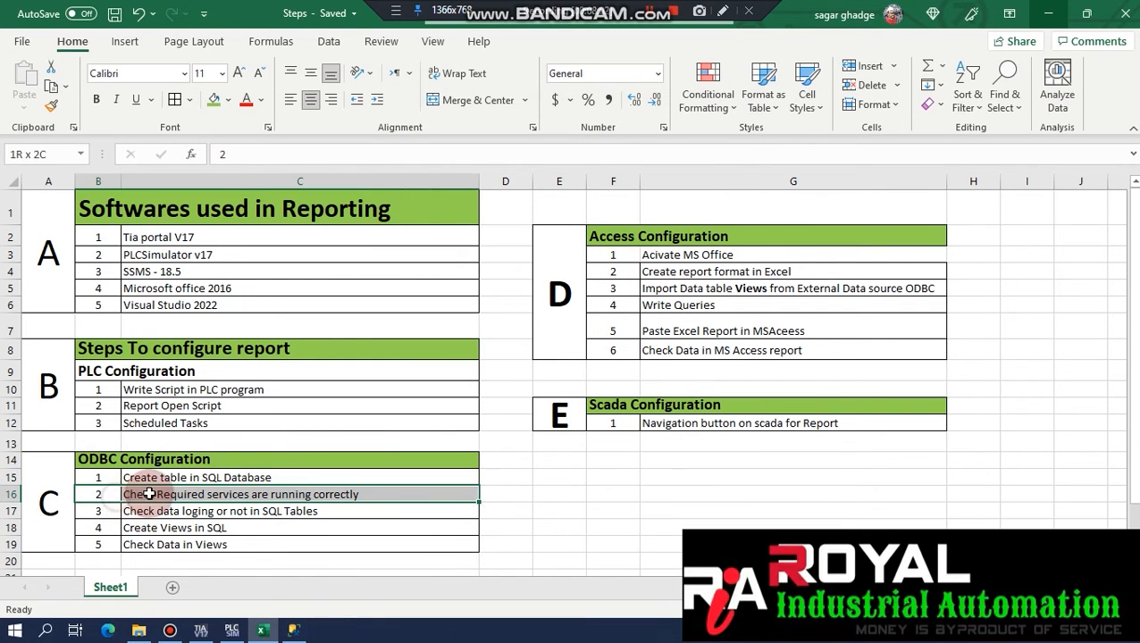
{"action": "left_click", "coordinate": [238, 496]}
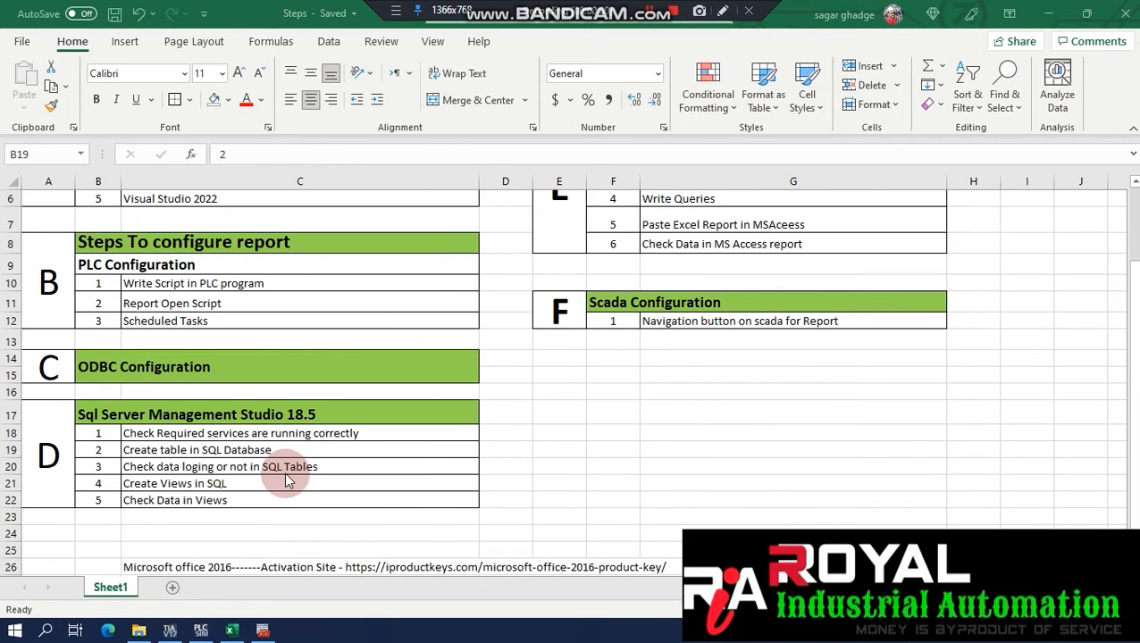
{"action": "left_click", "coordinate": [59, 433]}
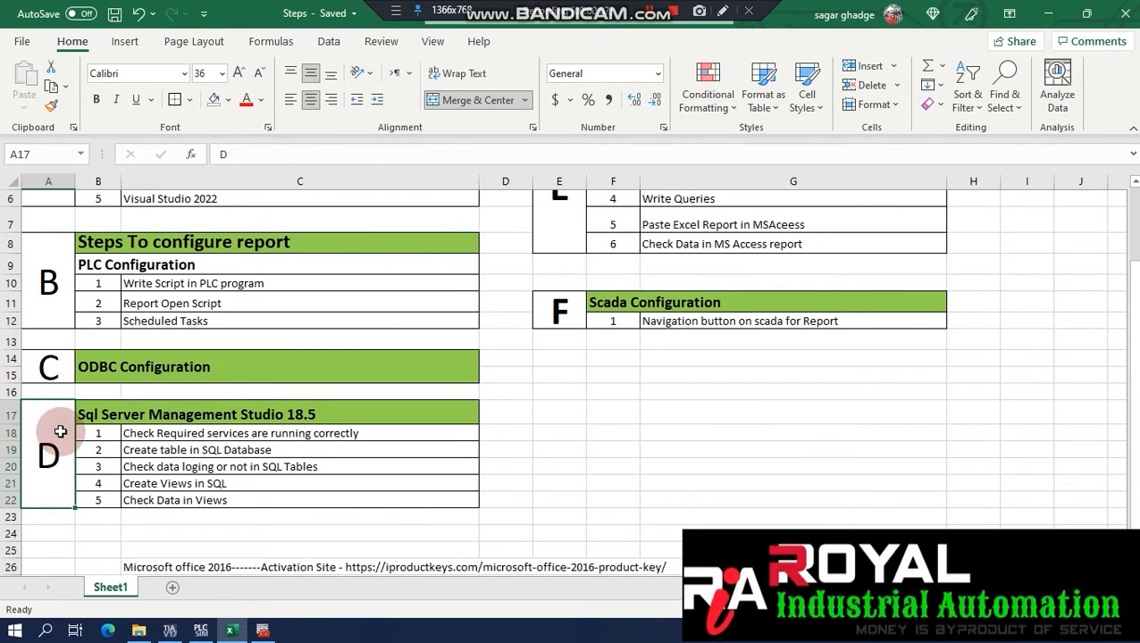
{"action": "left_click", "coordinate": [113, 413]}
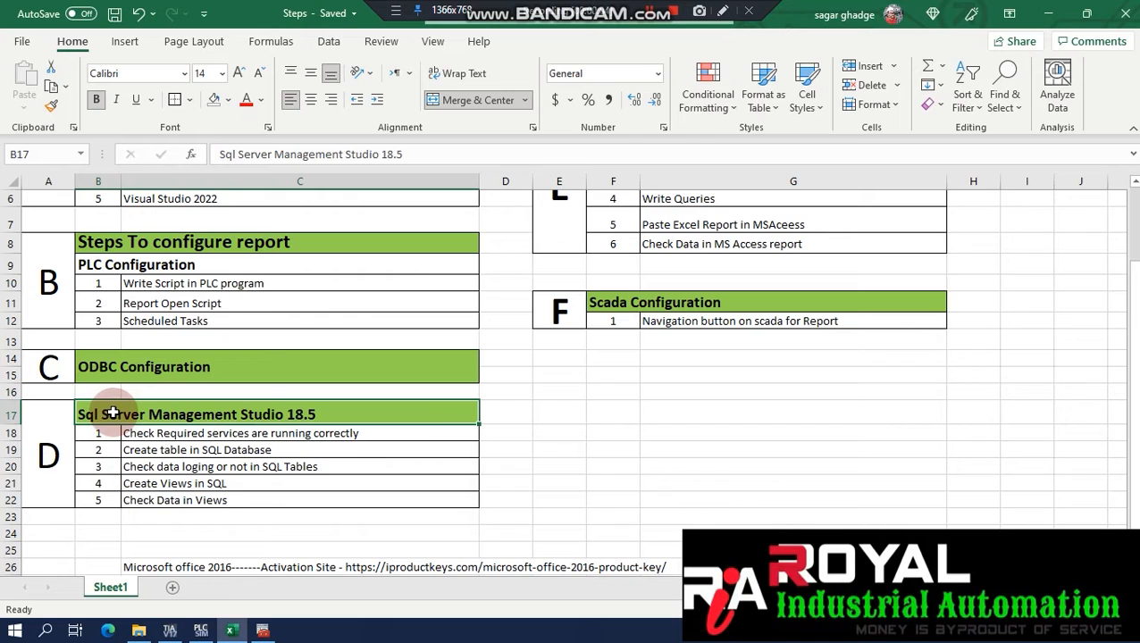
{"action": "left_click_drag", "start_coordinate": [91, 431], "coordinate": [151, 431]}
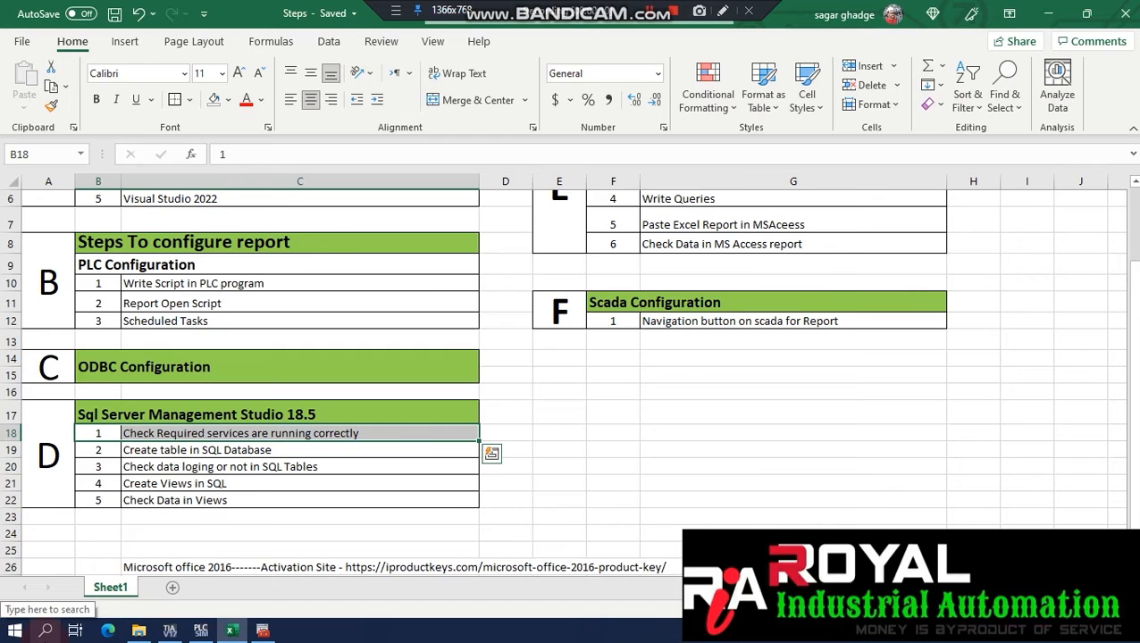
{"action": "left_click", "coordinate": [45, 631]}
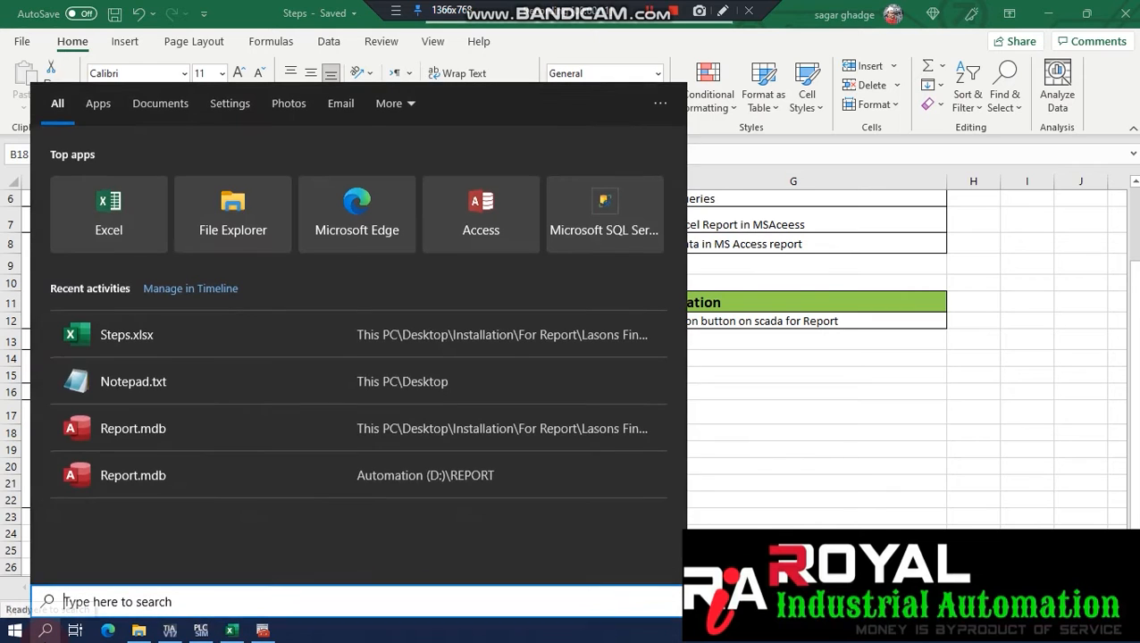
Browse every tab of the SQL Server (WINCCPLUSMIG2014) service properties, then open SQL Server Agent's.
{"action": "left_click", "coordinate": [263, 631]}
{"action": "right_click", "coordinate": [318, 92]}
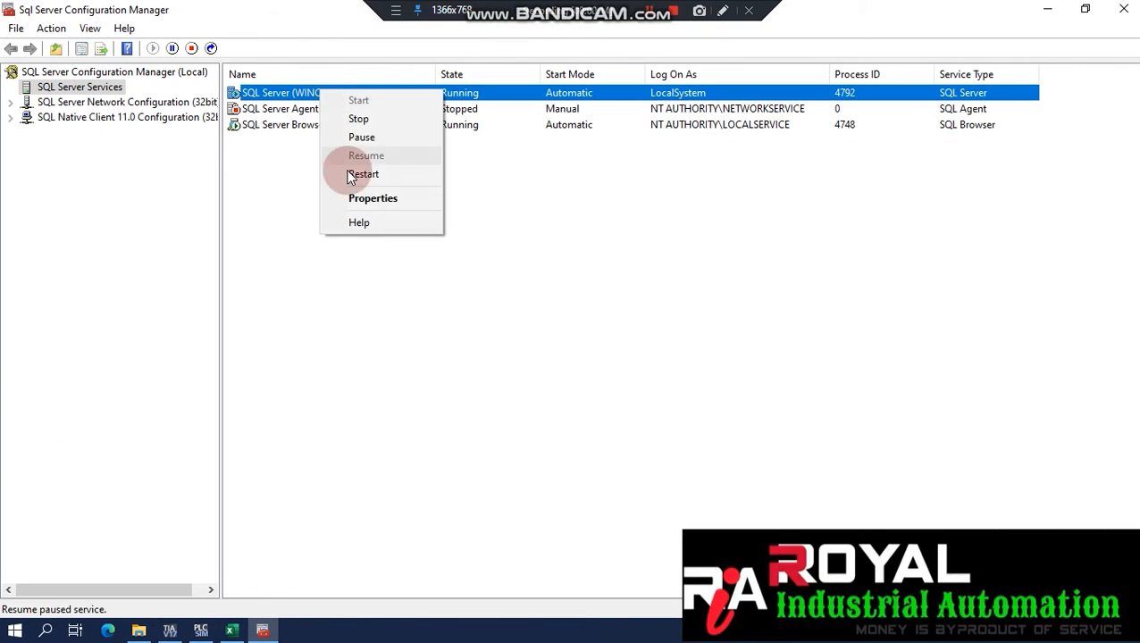
{"action": "left_click", "coordinate": [364, 200]}
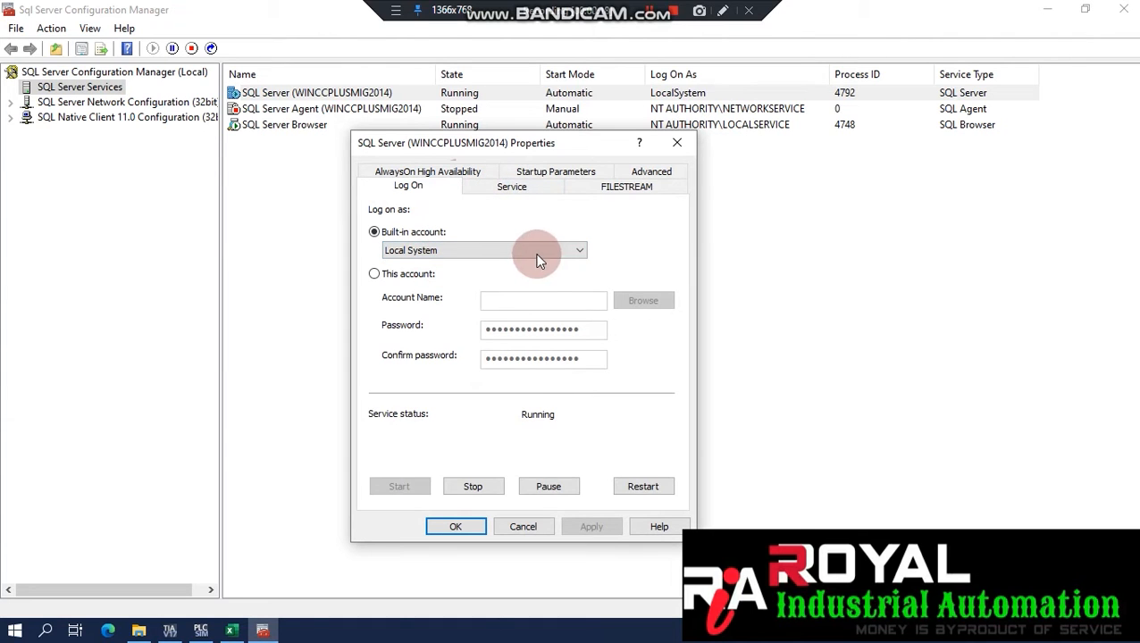
{"action": "left_click", "coordinate": [524, 194]}
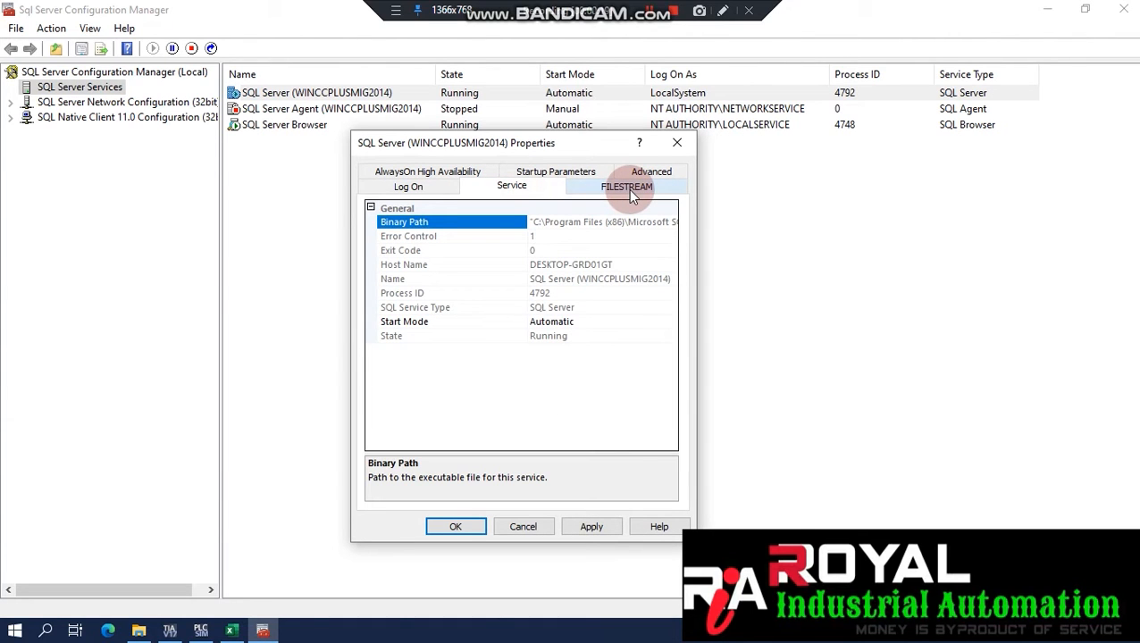
{"action": "left_click", "coordinate": [630, 189]}
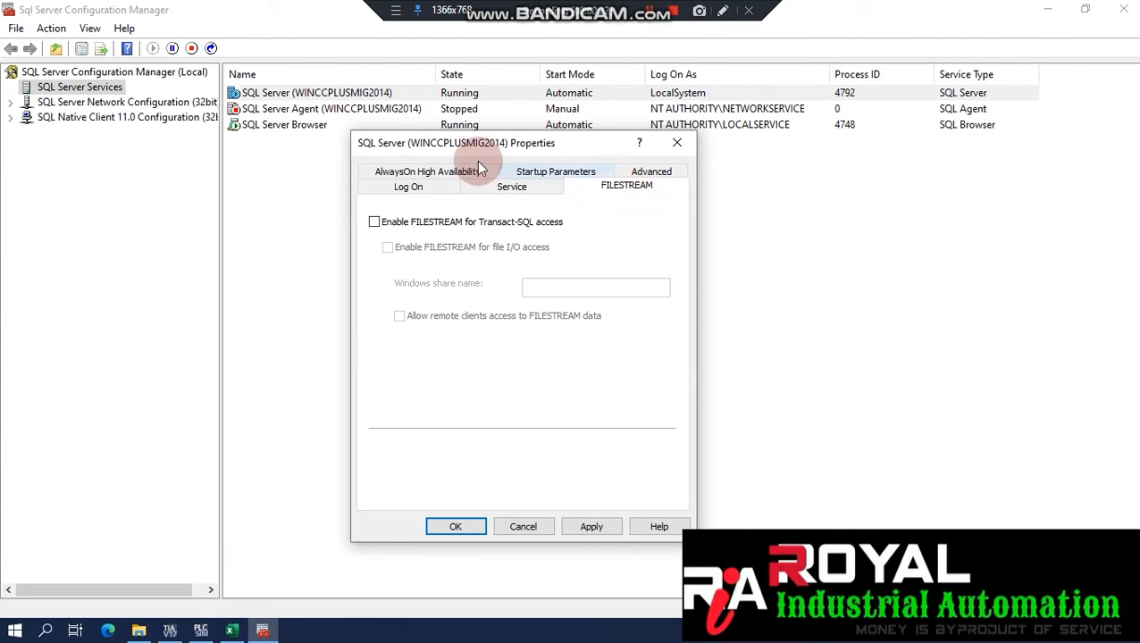
{"action": "left_click", "coordinate": [449, 172]}
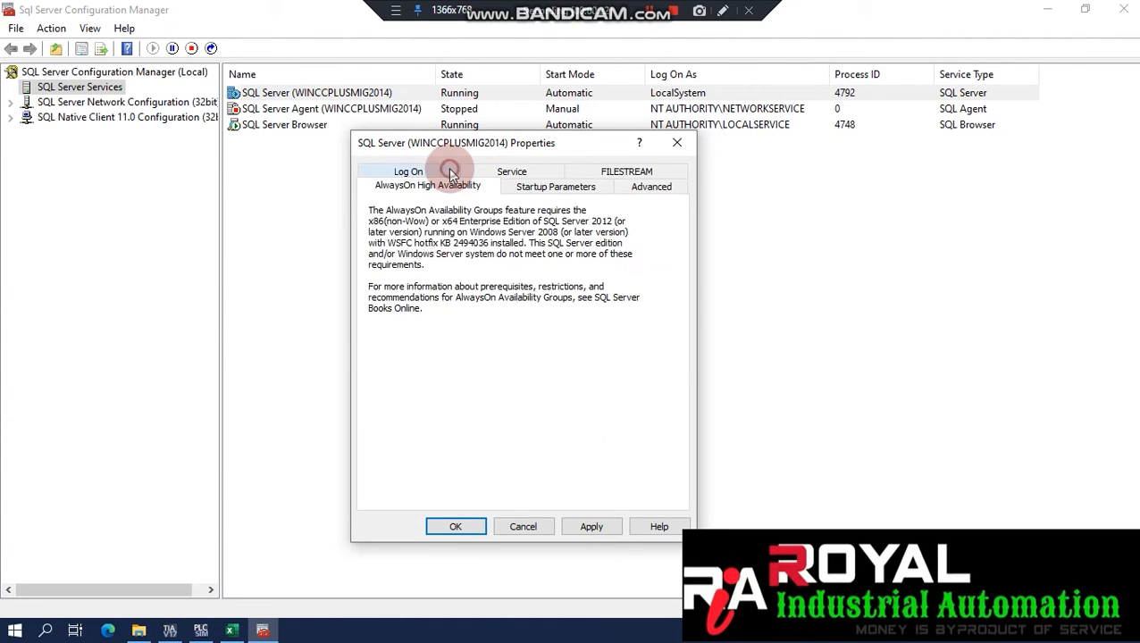
{"action": "left_click", "coordinate": [544, 193]}
{"action": "left_click", "coordinate": [650, 187]}
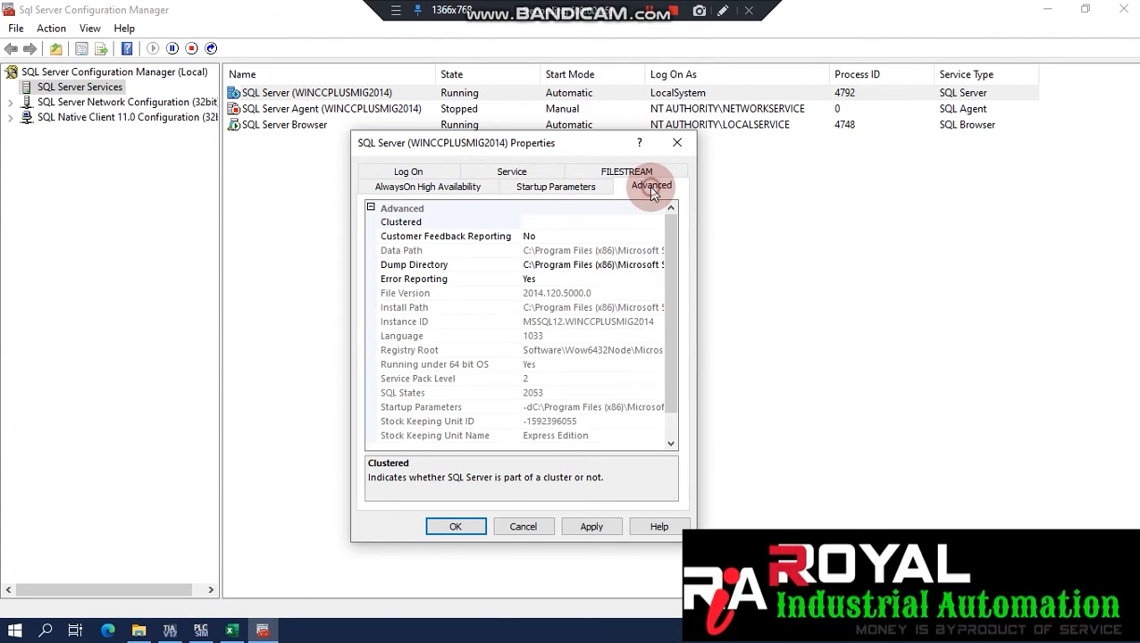
{"action": "left_click_drag", "start_coordinate": [671, 248], "coordinate": [673, 277]}
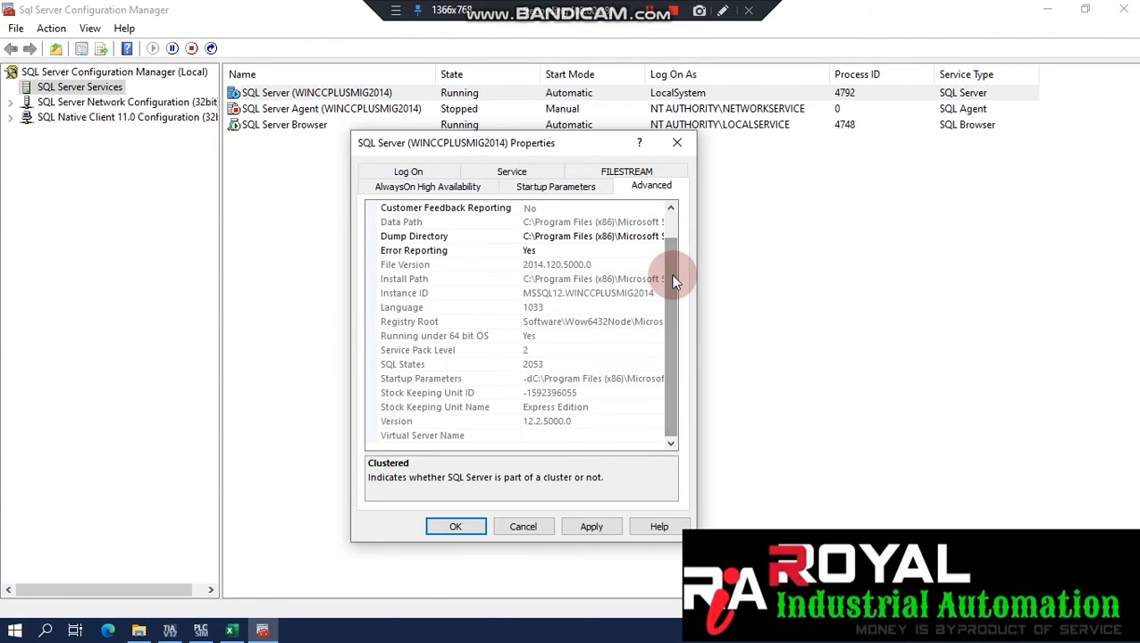
{"action": "left_click", "coordinate": [676, 146]}
{"action": "double_click", "coordinate": [409, 112]}
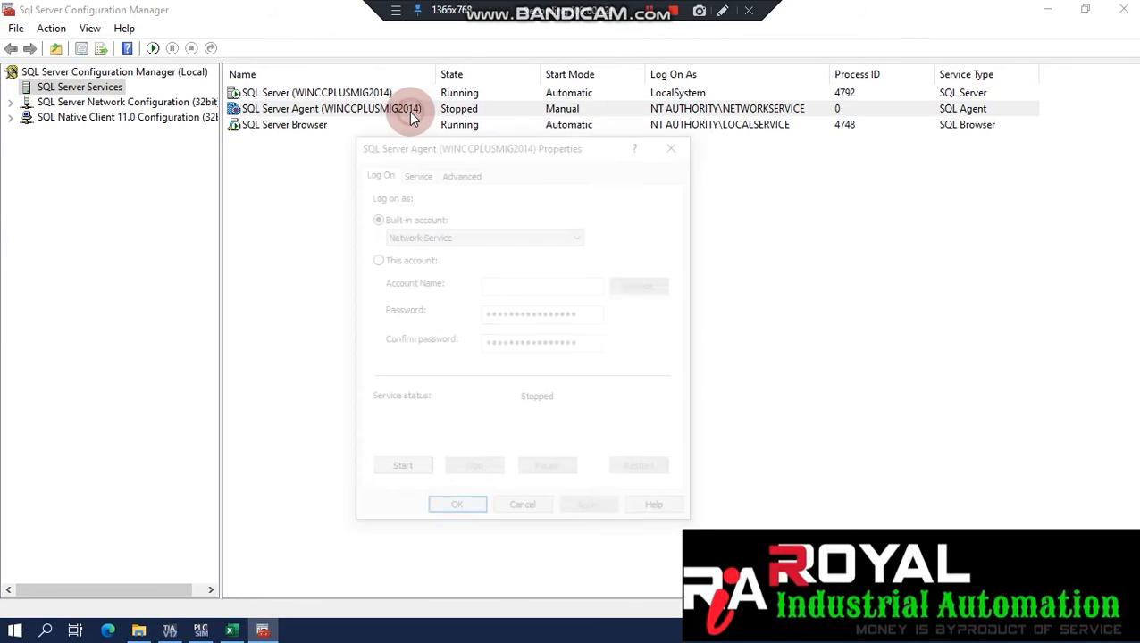
Review the SQL Server Agent's log-on, service and advanced properties, then close them unchanged.
{"action": "left_click", "coordinate": [404, 173]}
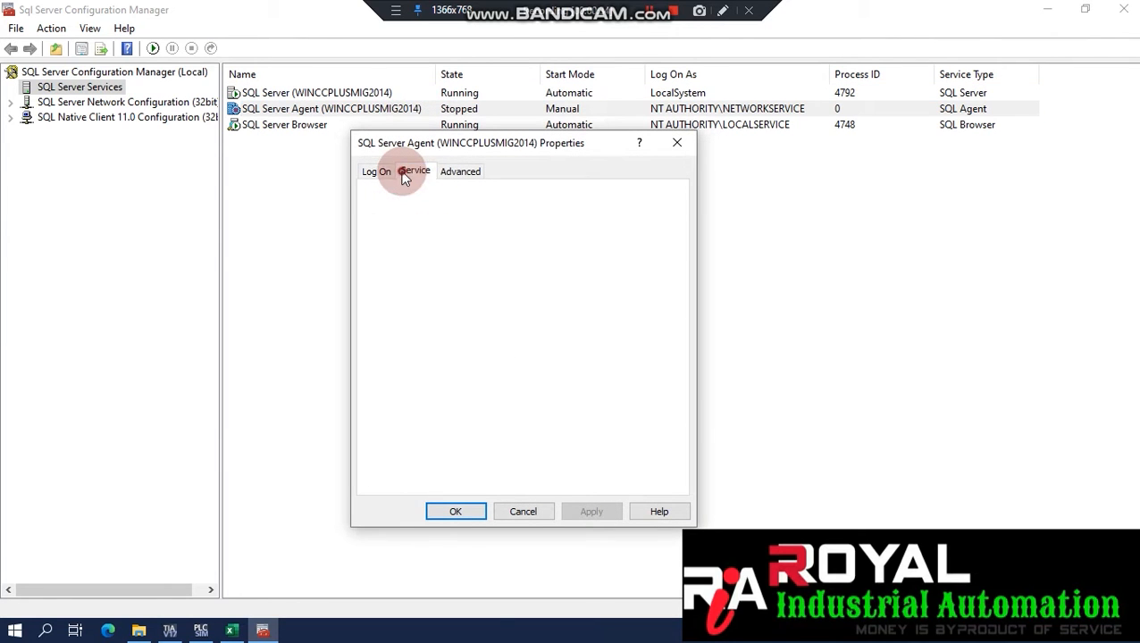
{"action": "left_click", "coordinate": [373, 172]}
{"action": "left_click", "coordinate": [410, 174]}
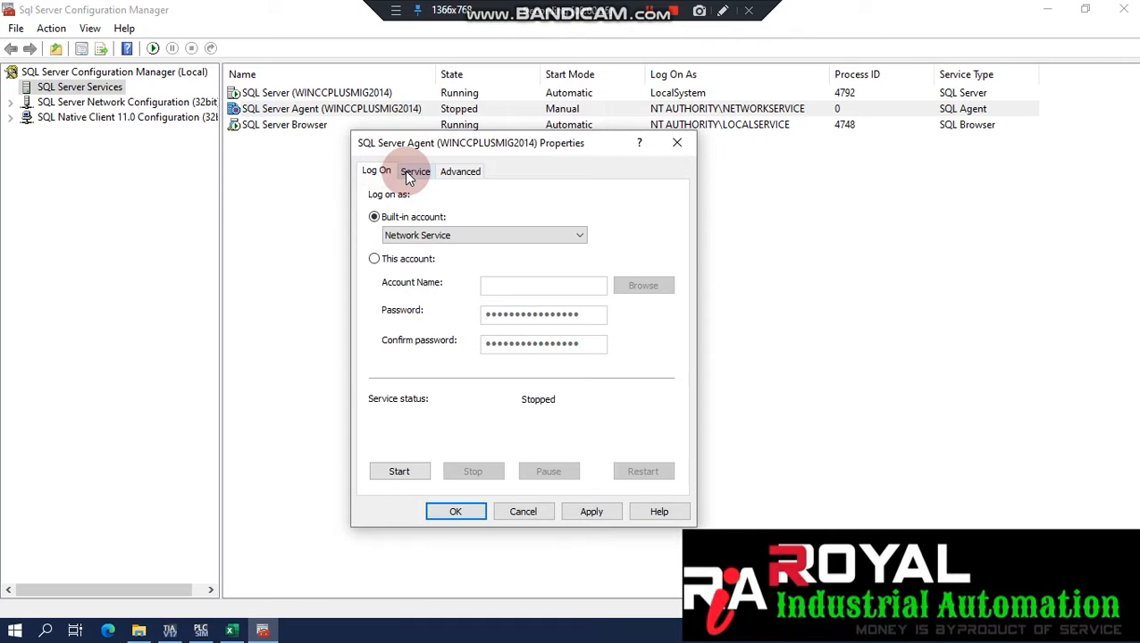
{"action": "left_click", "coordinate": [410, 173]}
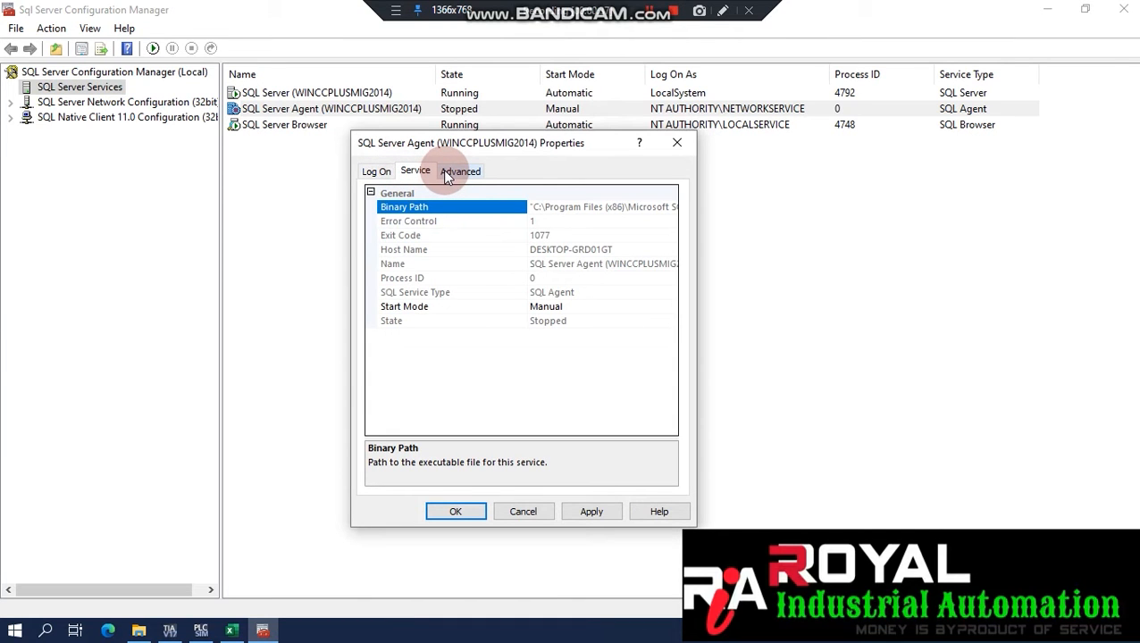
{"action": "left_click", "coordinate": [458, 172]}
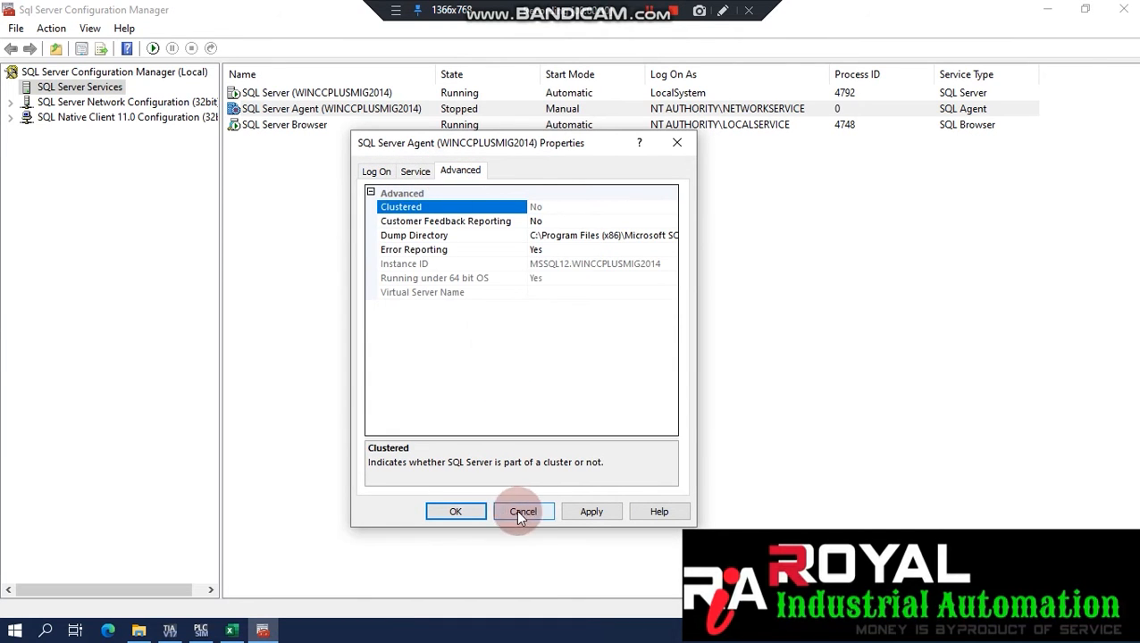
{"action": "left_click", "coordinate": [477, 509]}
Check the SQL Server Browser service's Service and Advanced properties and close the dialog with OK.
{"action": "double_click", "coordinate": [278, 124]}
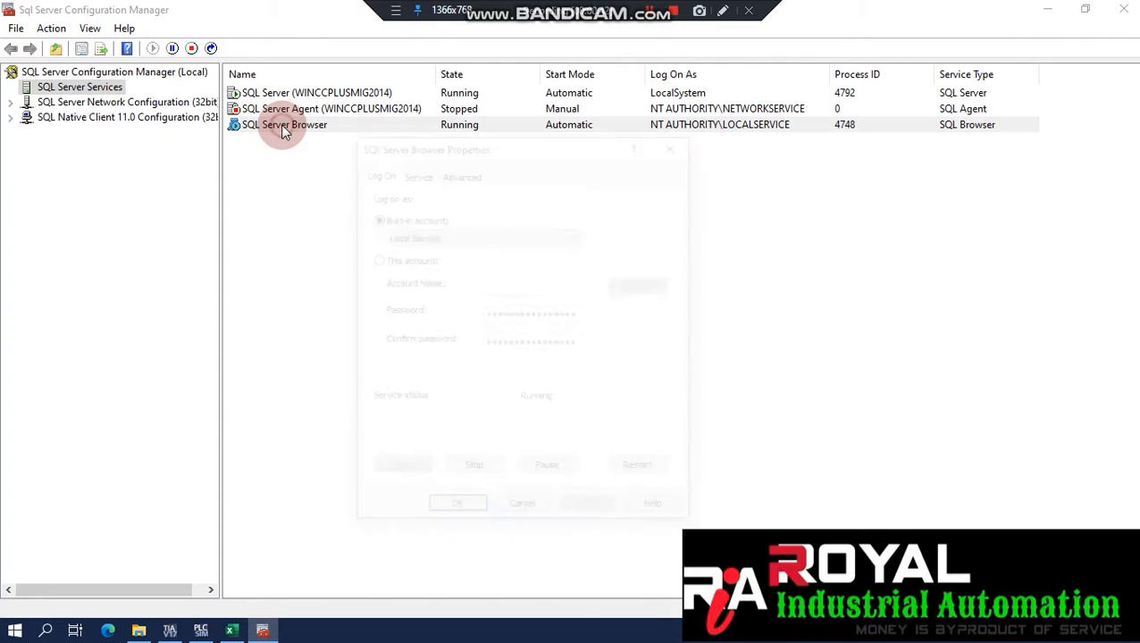
{"action": "left_click", "coordinate": [421, 171]}
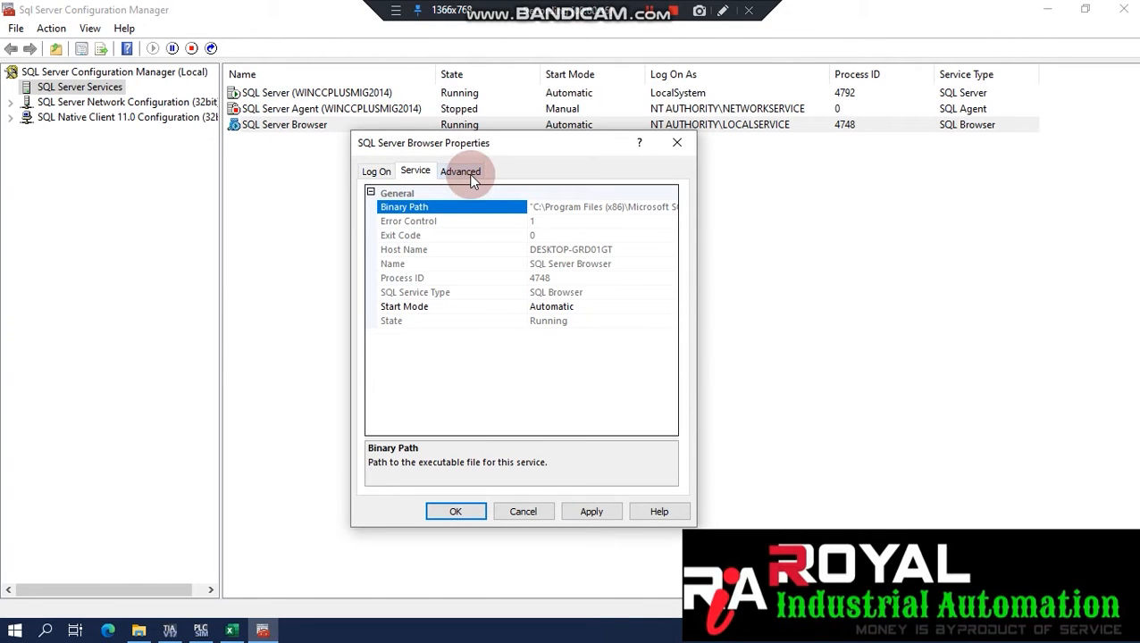
{"action": "left_click", "coordinate": [473, 178]}
{"action": "left_click", "coordinate": [457, 511]}
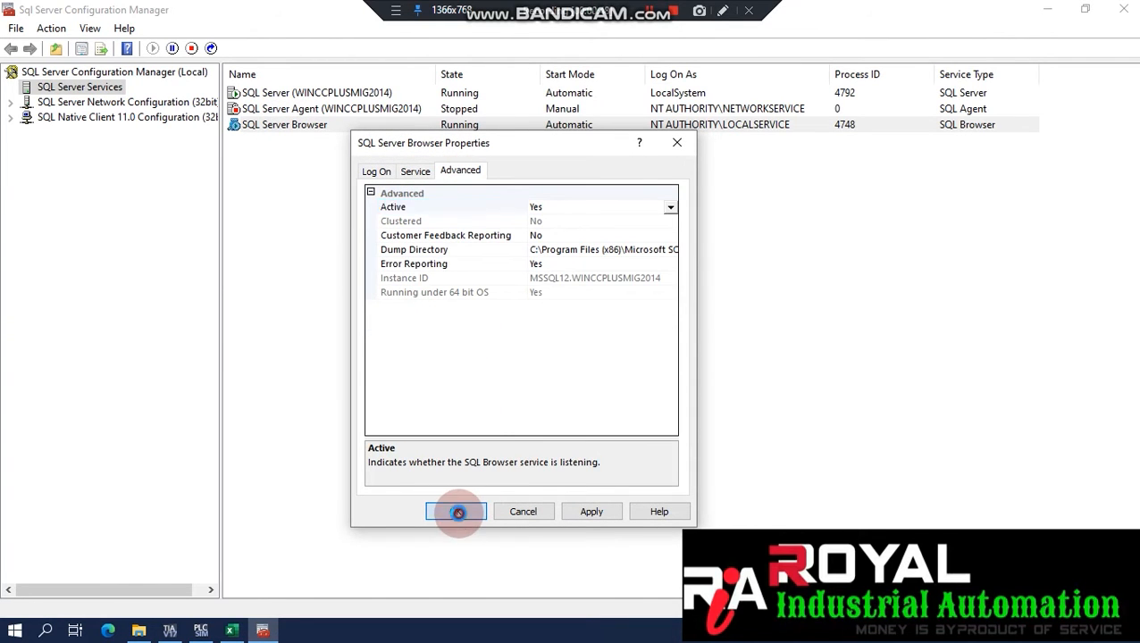
{"action": "left_click", "coordinate": [46, 631]}
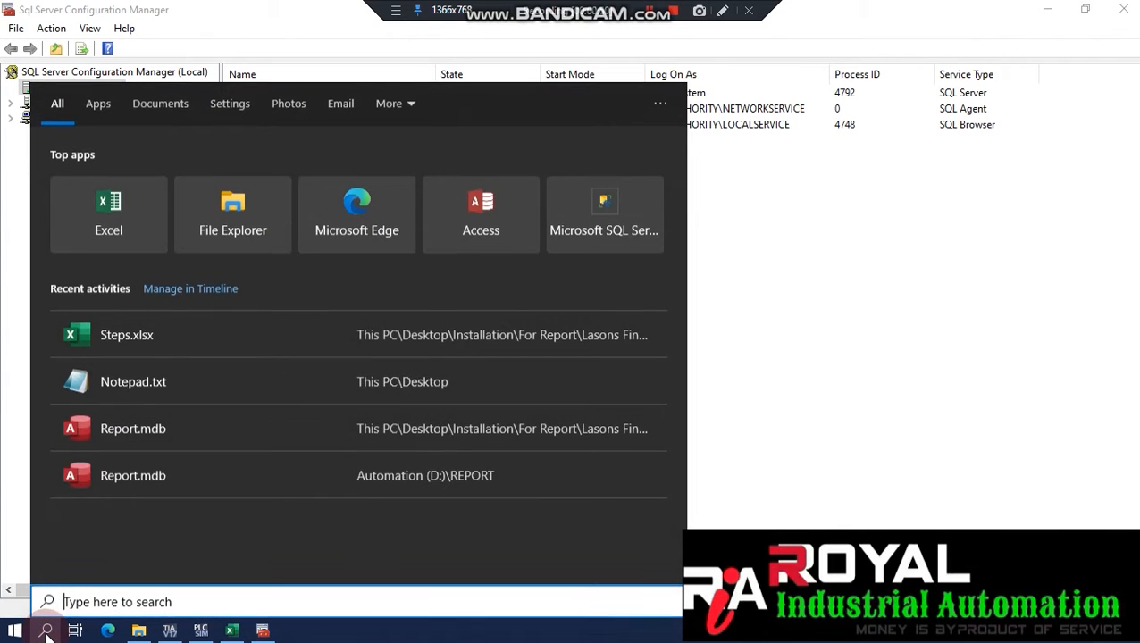
Open the Windows Services list, sort it by name and jump to the SQL entries.
{"action": "key", "text": "super+r"}
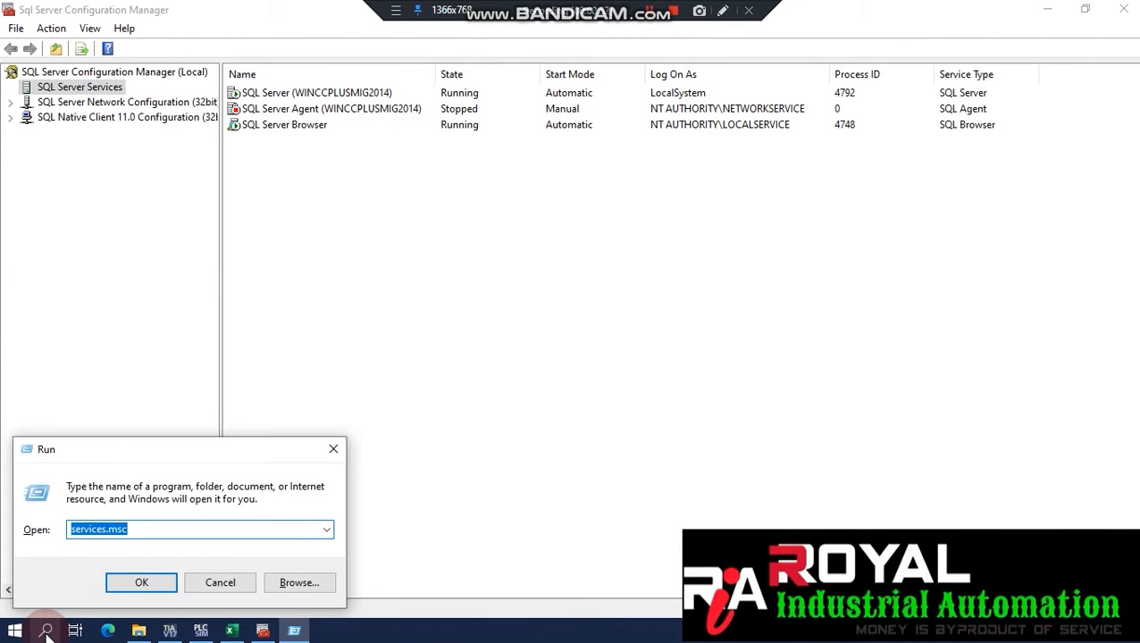
{"action": "left_click", "coordinate": [147, 579]}
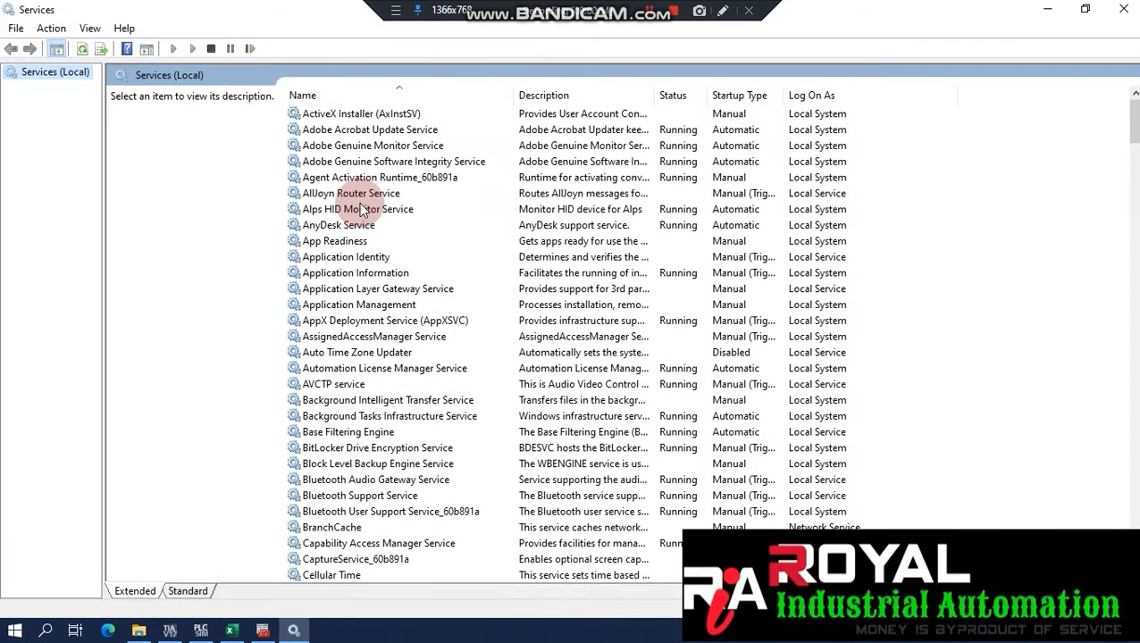
{"action": "left_click", "coordinate": [365, 96]}
{"action": "left_click", "coordinate": [365, 96]}
{"action": "left_click", "coordinate": [365, 161]}
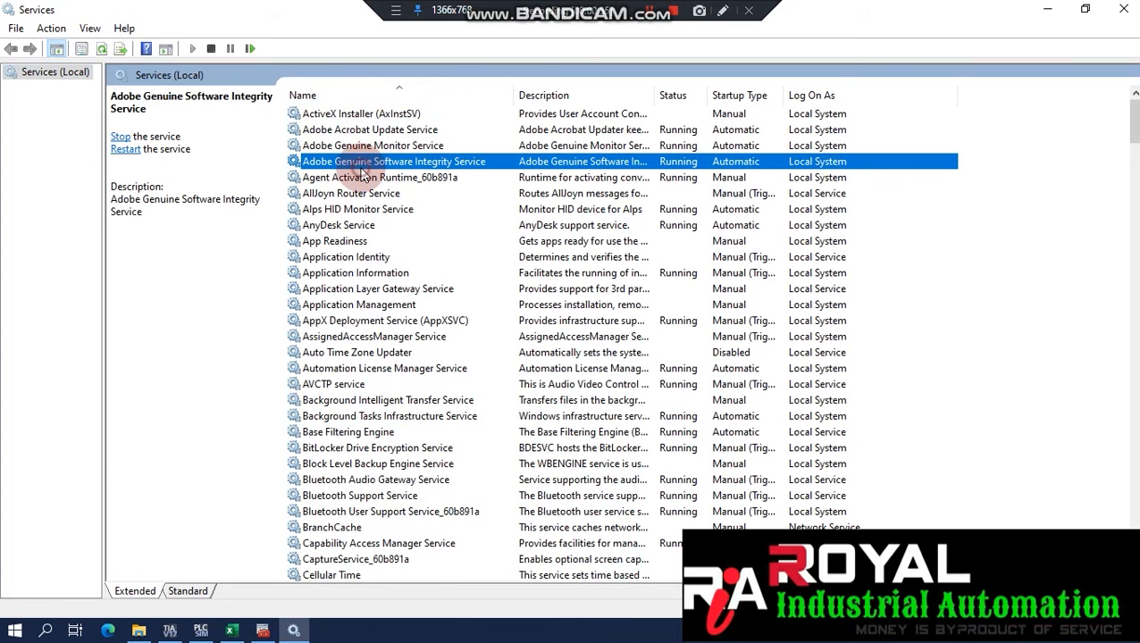
{"action": "type", "text": "sq"}
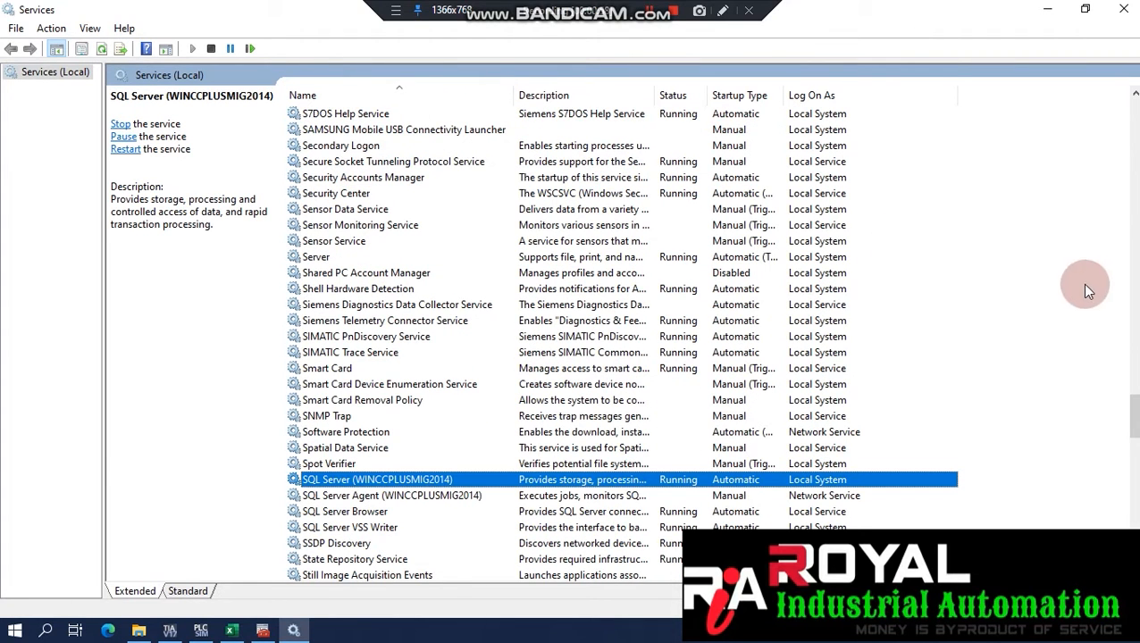
{"action": "scroll", "coordinate": [1128, 262], "scroll_direction": "down", "scroll_amount": 5}
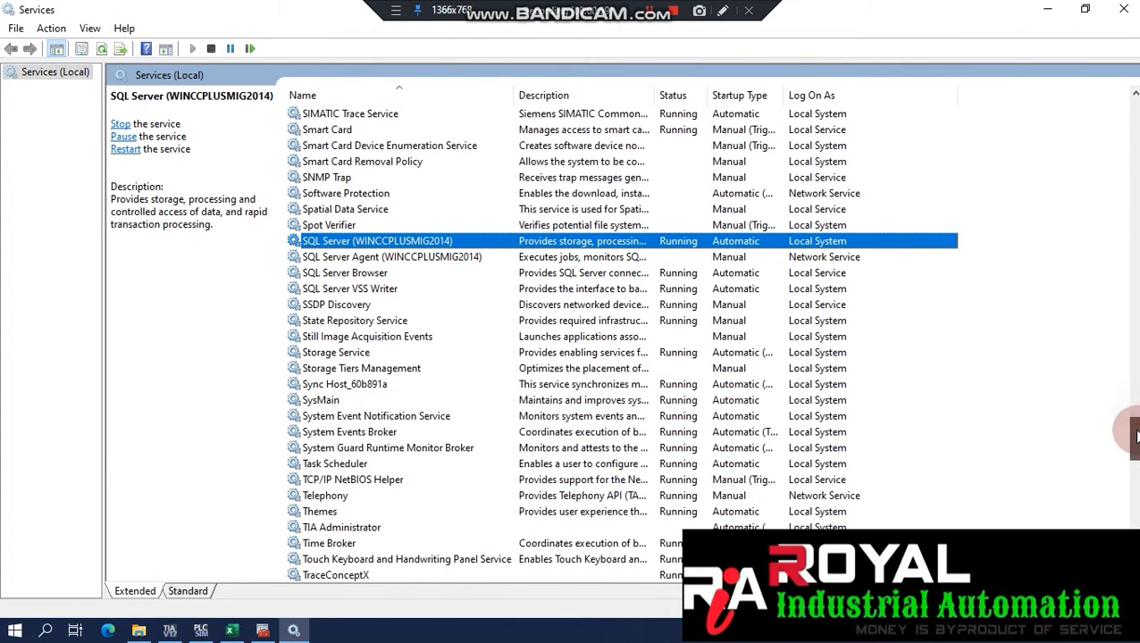
Review the SQL Server (WINCCPLUSMIG2014) service's log-on, recovery and dependencies without changes.
{"action": "double_click", "coordinate": [440, 245]}
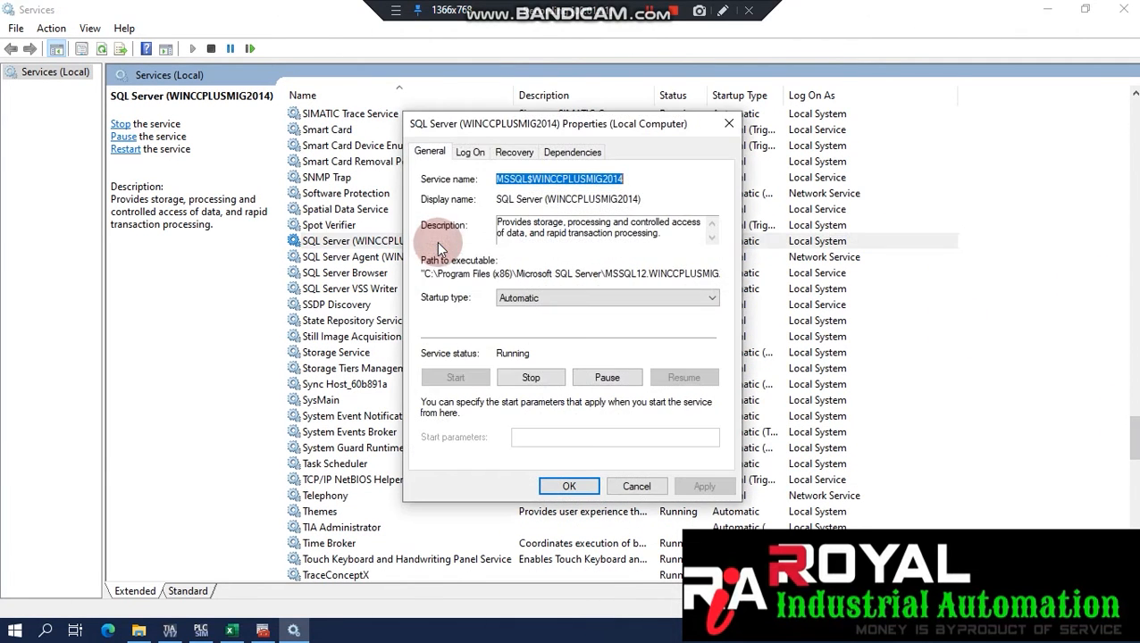
{"action": "left_click", "coordinate": [470, 153]}
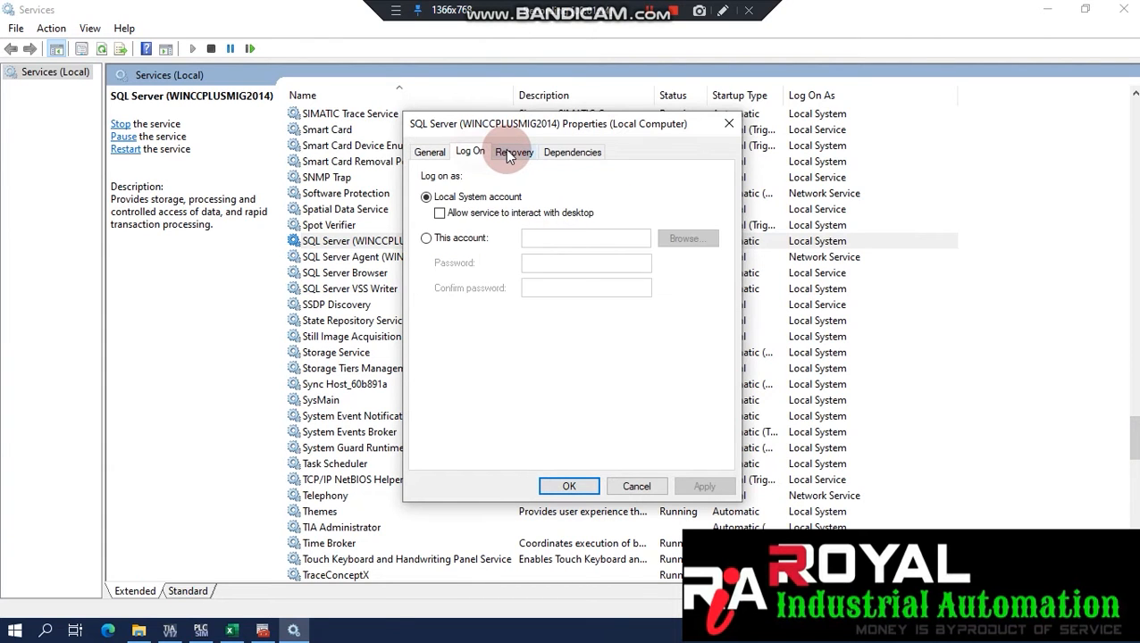
{"action": "left_click", "coordinate": [507, 154]}
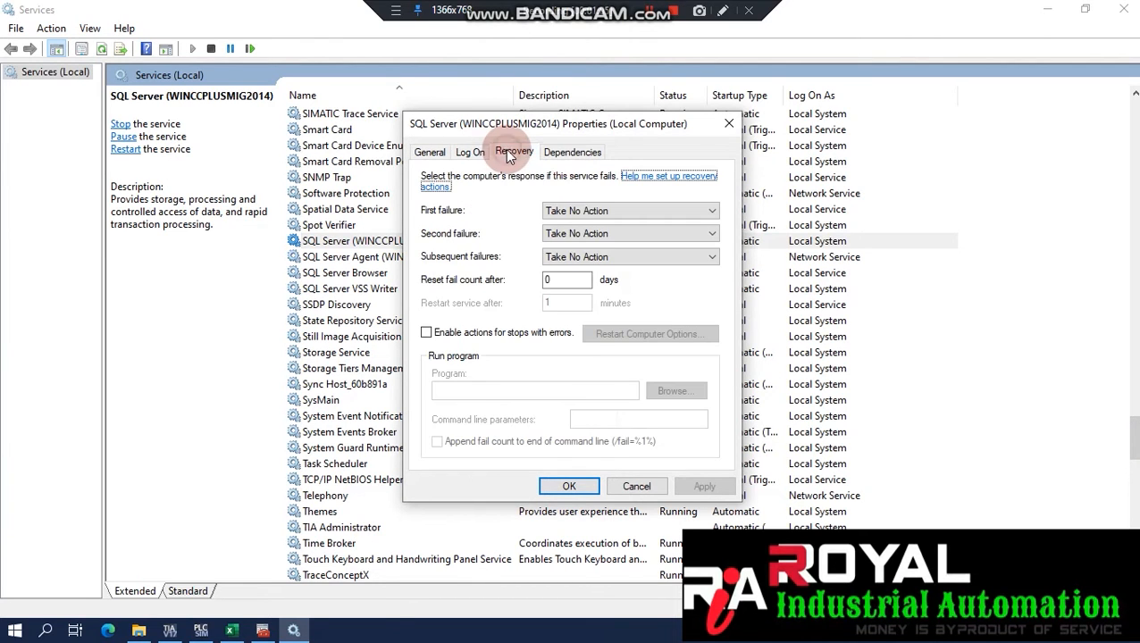
{"action": "left_click", "coordinate": [569, 156]}
{"action": "left_click", "coordinate": [435, 157]}
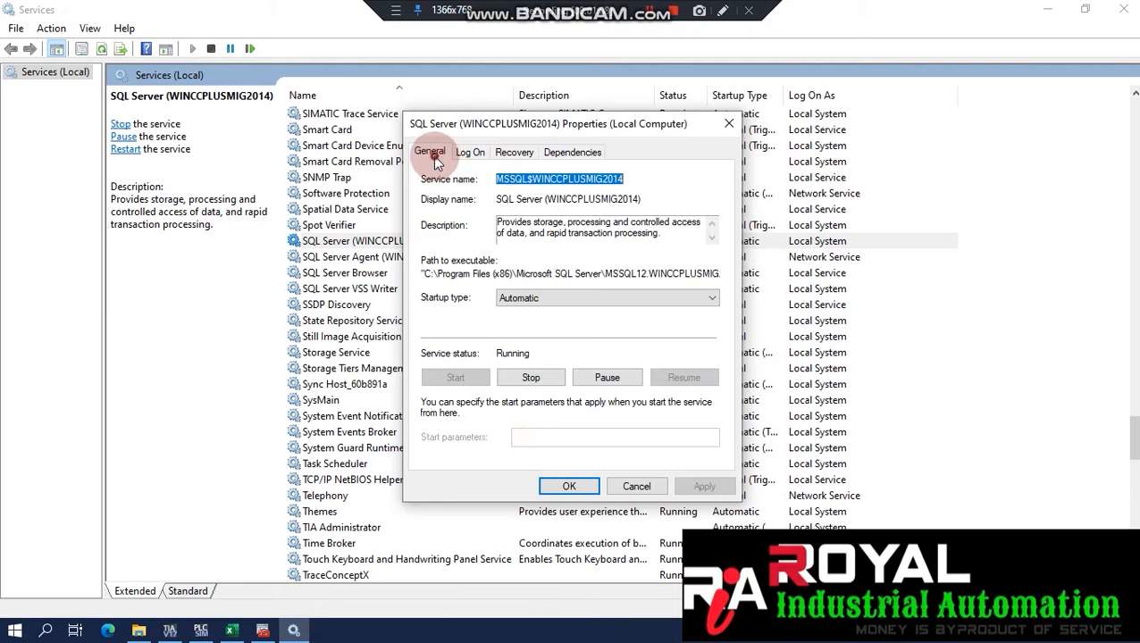
{"action": "left_click", "coordinate": [636, 486]}
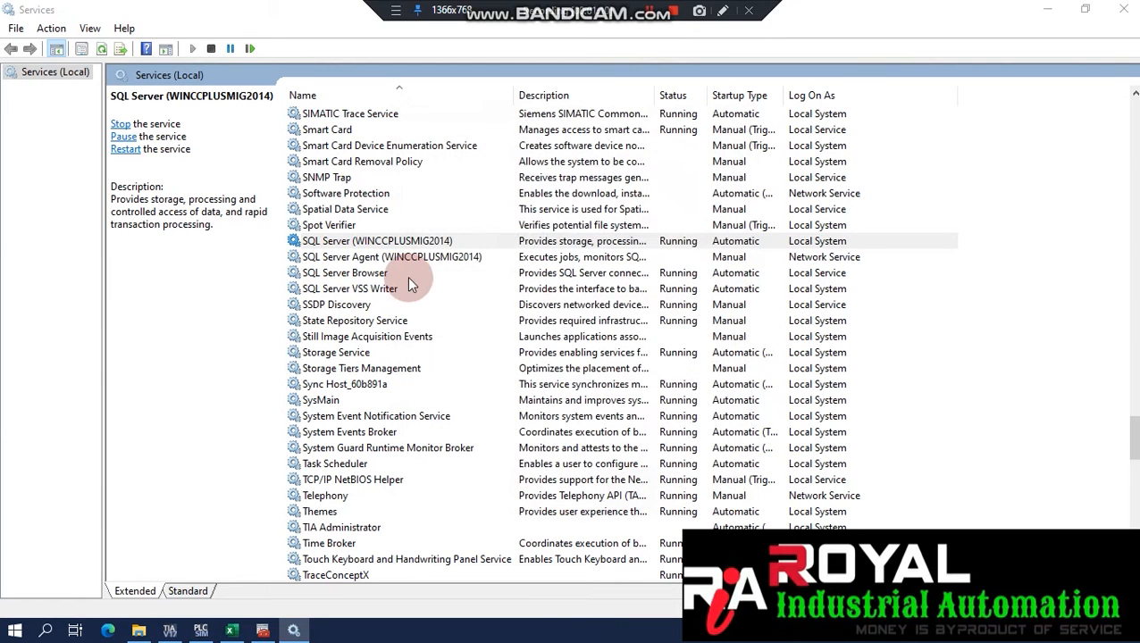
Review the SQL Server Agent service's log-on, recovery and dependencies settings.
{"action": "left_click", "coordinate": [409, 256]}
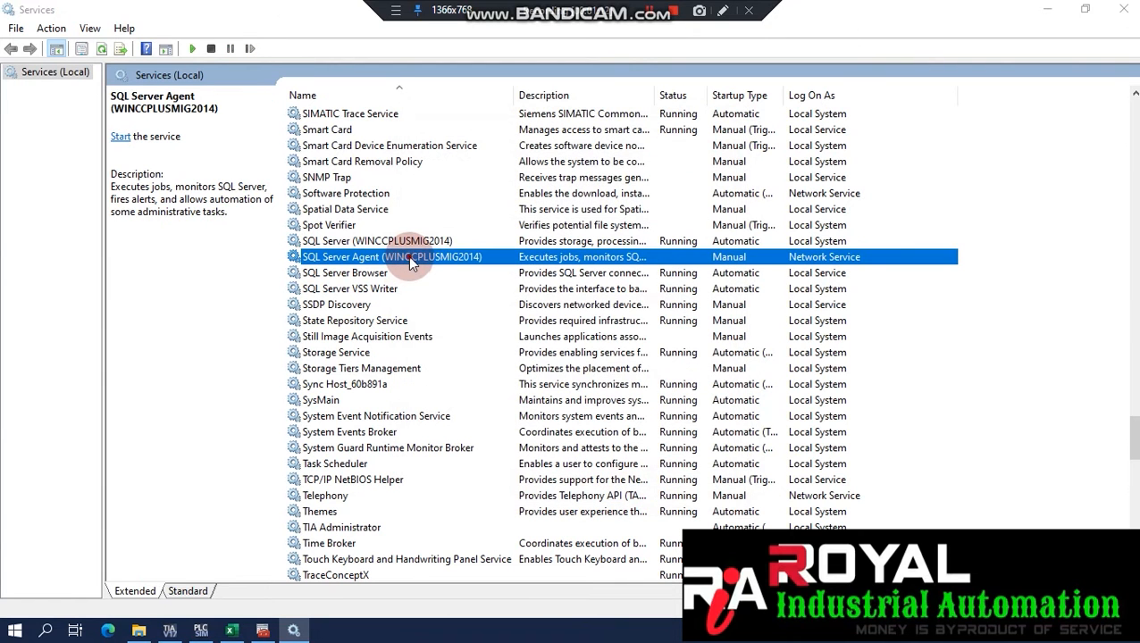
{"action": "double_click", "coordinate": [409, 256]}
{"action": "left_click", "coordinate": [470, 154]}
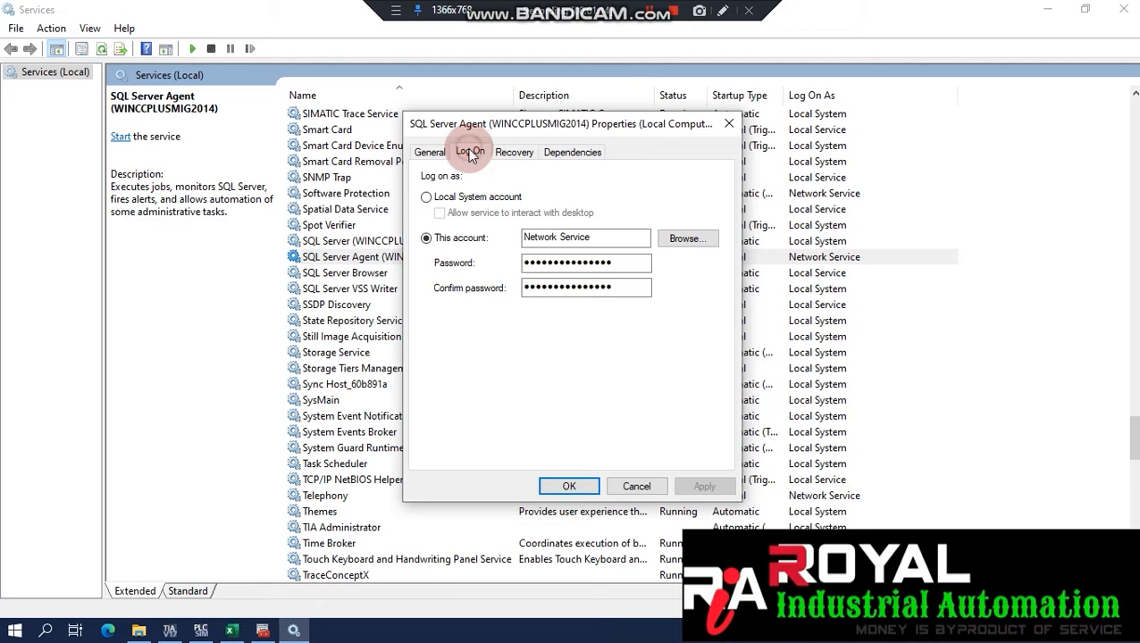
{"action": "left_click", "coordinate": [518, 153]}
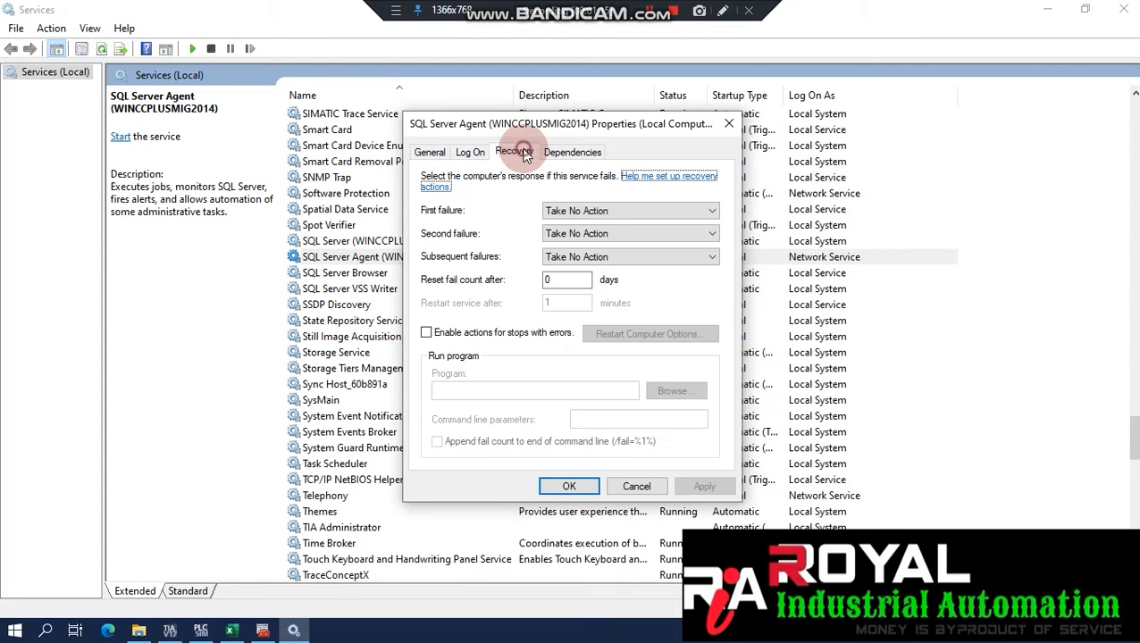
{"action": "left_click", "coordinate": [568, 152]}
{"action": "left_click", "coordinate": [568, 486]}
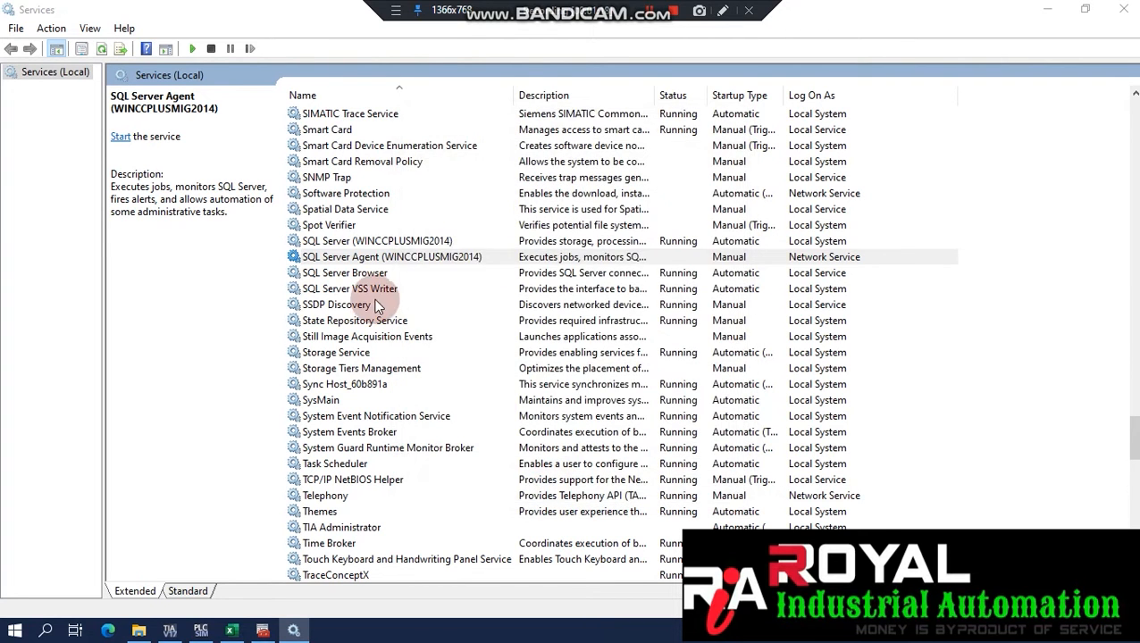
Review the SQL Server Browser service's log-on, recovery and dependencies settings.
{"action": "double_click", "coordinate": [323, 273]}
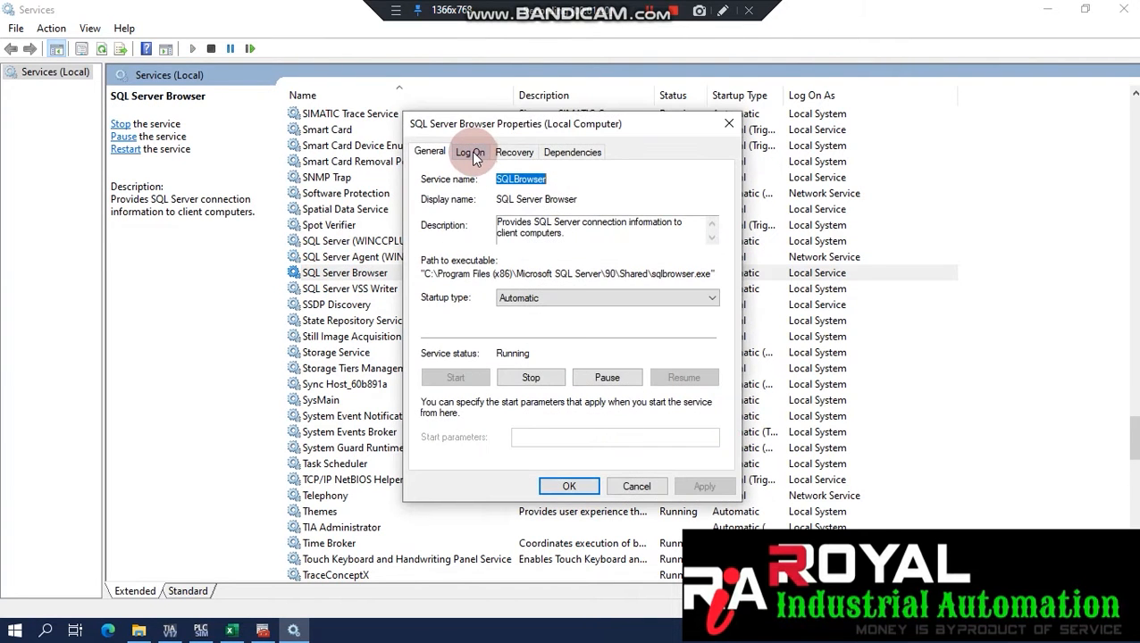
{"action": "left_click", "coordinate": [471, 154]}
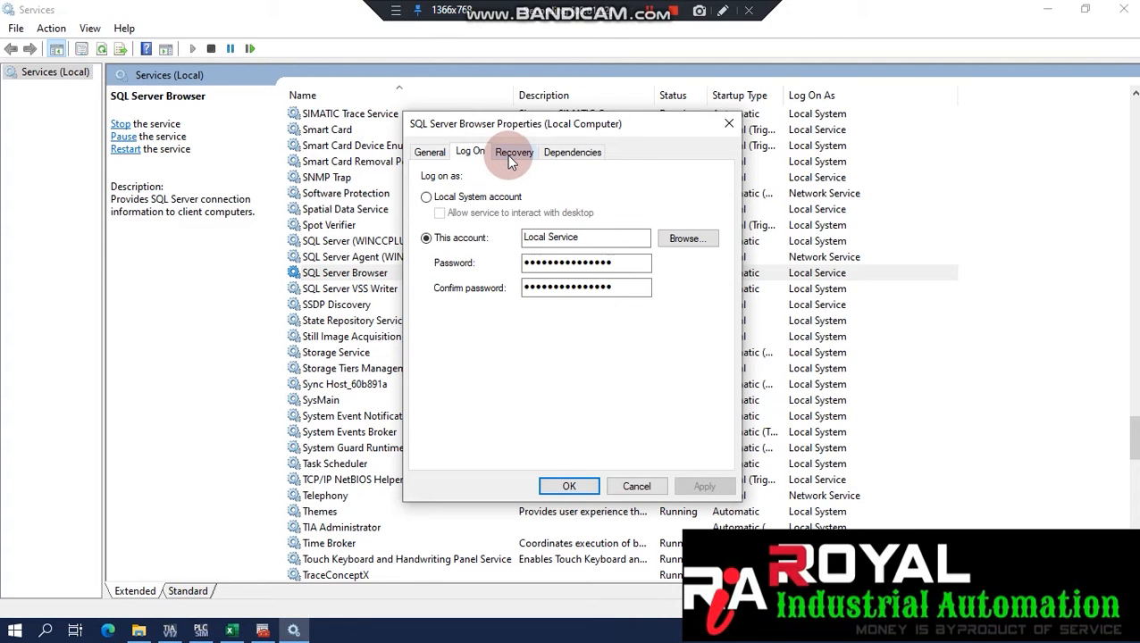
{"action": "left_click", "coordinate": [511, 153]}
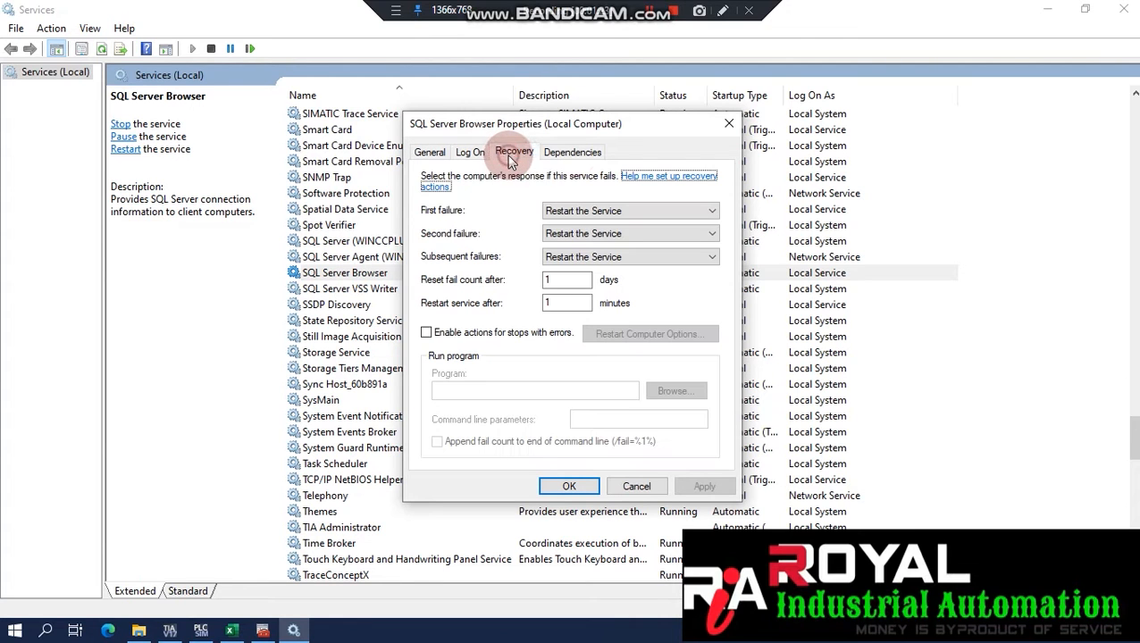
{"action": "left_click", "coordinate": [574, 154]}
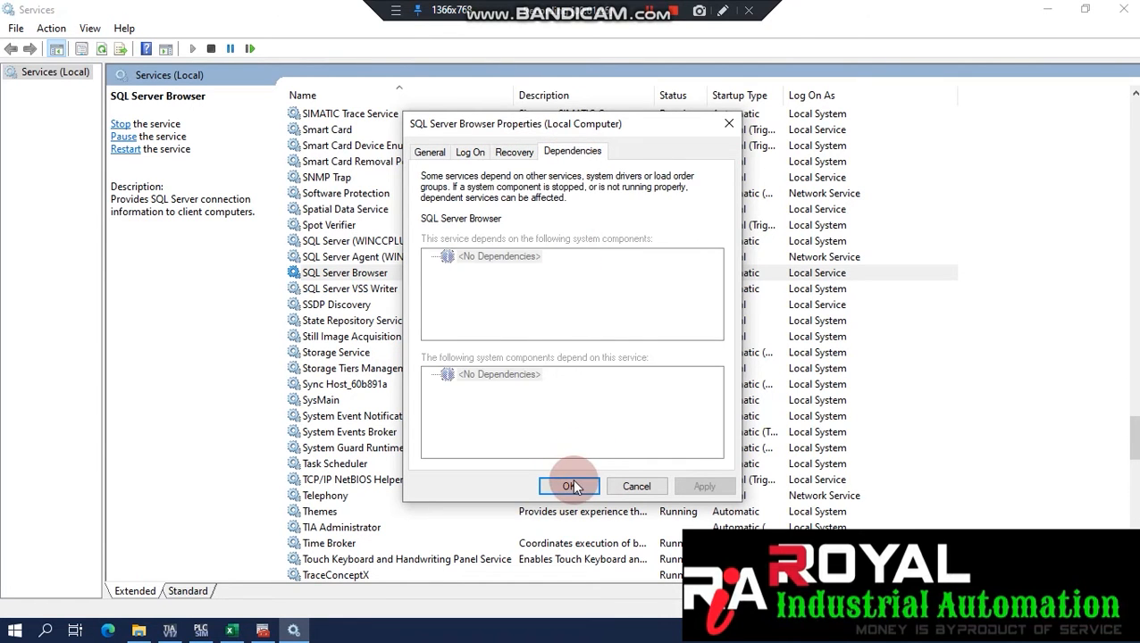
{"action": "left_click", "coordinate": [572, 487]}
Check the SQL Server VSS Writer service, running and Automatic, without changing it.
{"action": "double_click", "coordinate": [315, 289]}
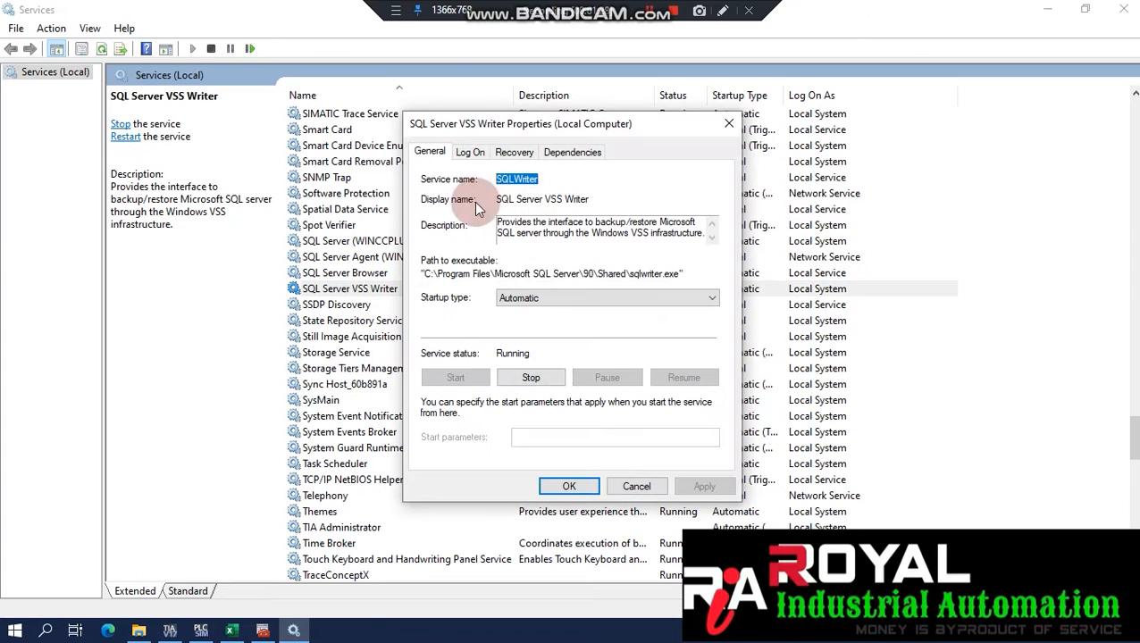
{"action": "left_click", "coordinate": [463, 154]}
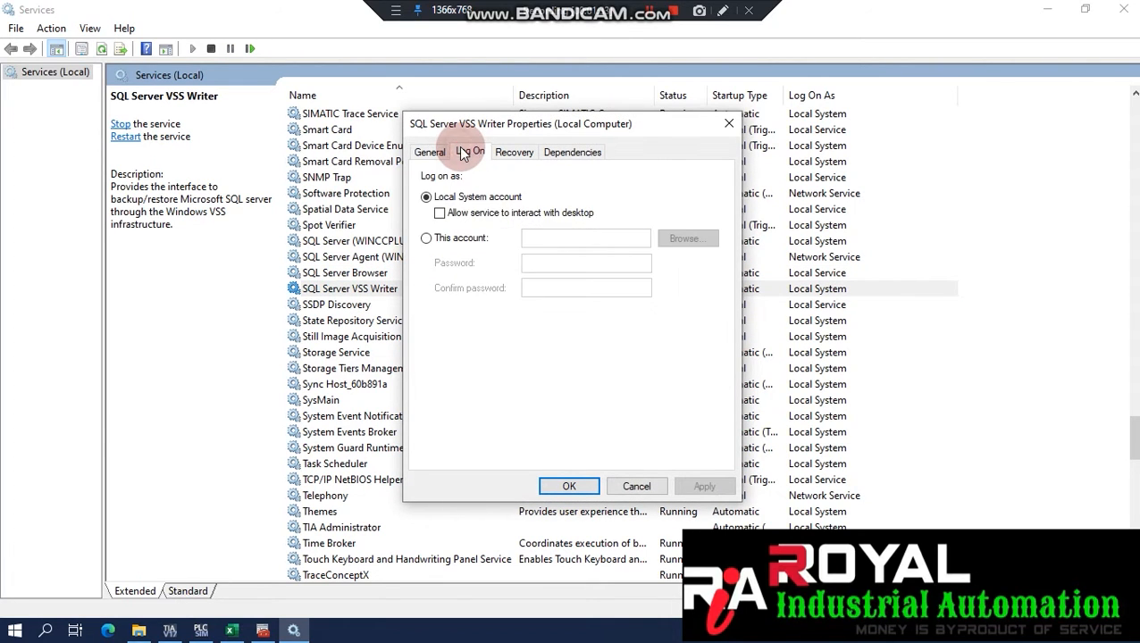
{"action": "left_click", "coordinate": [512, 154]}
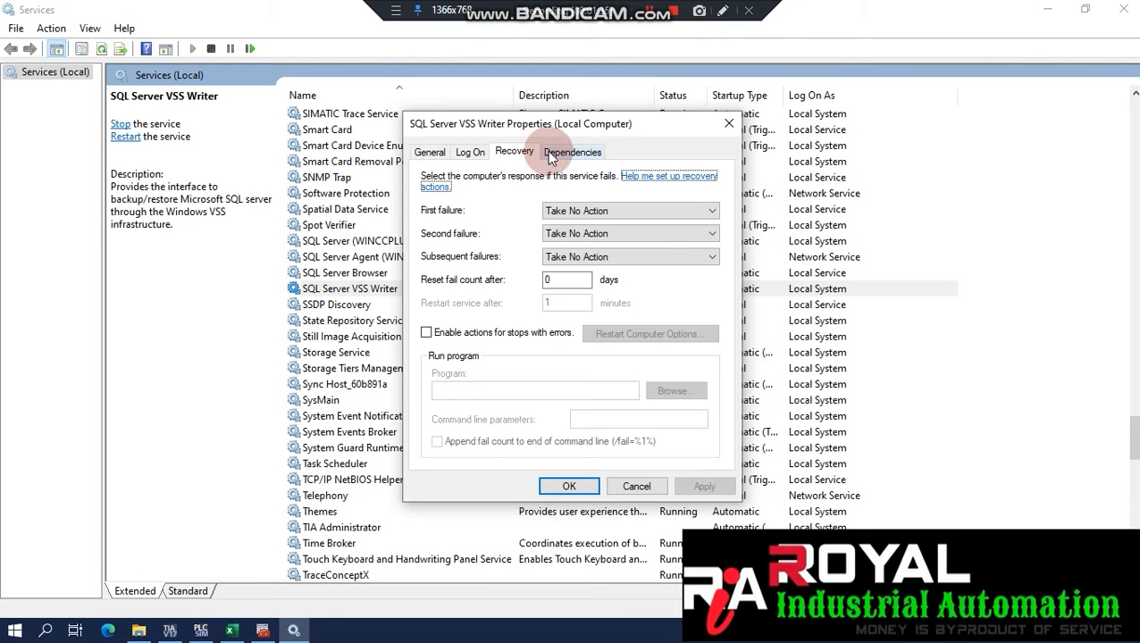
{"action": "left_click", "coordinate": [562, 153]}
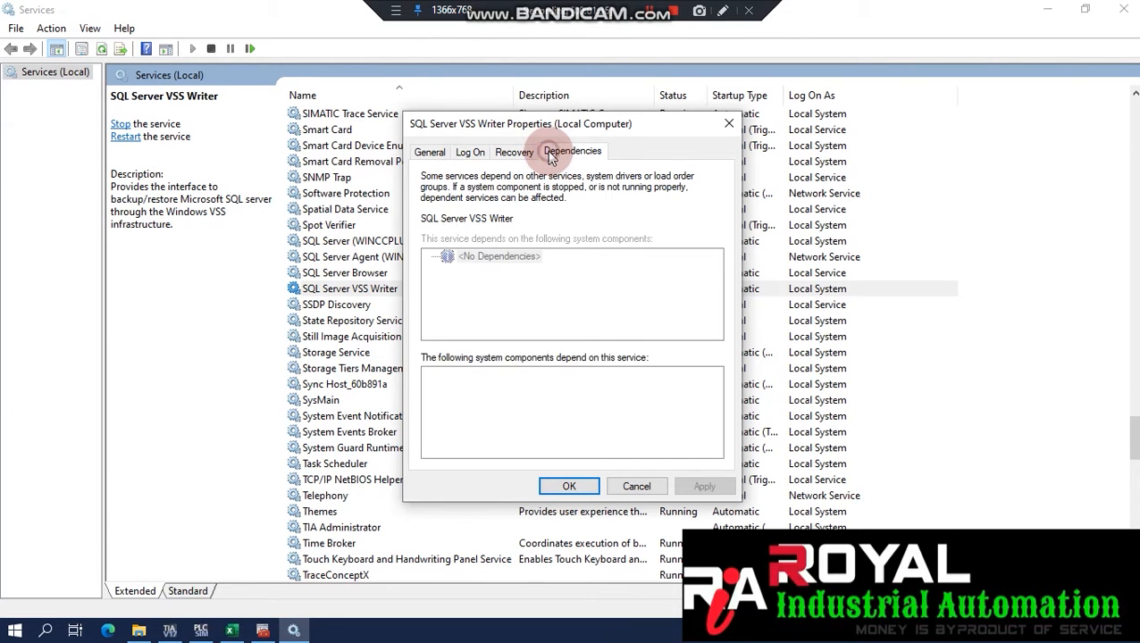
{"action": "left_click", "coordinate": [427, 152]}
{"action": "left_click", "coordinate": [588, 484]}
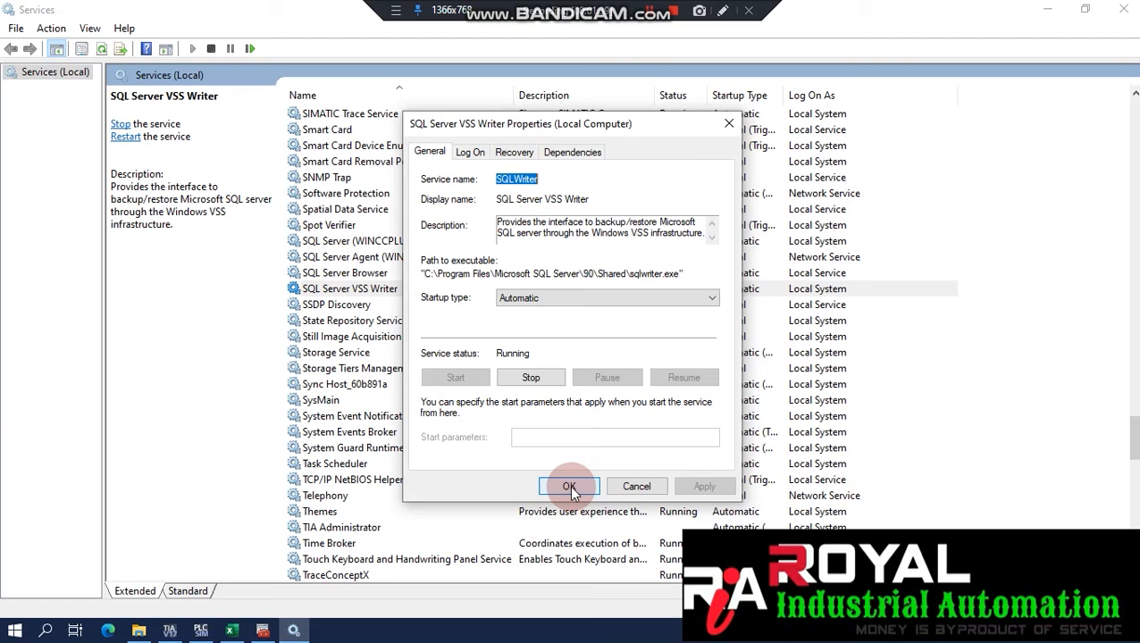
{"action": "left_click", "coordinate": [637, 486]}
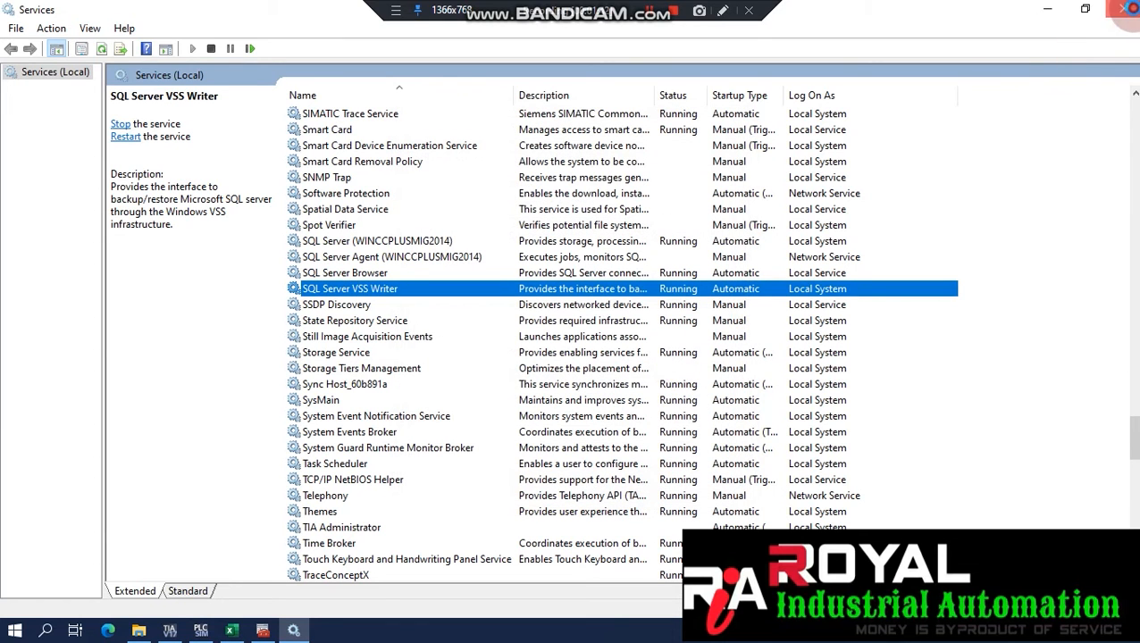
Close Services and select B19:C19, the 'Create table in SQL Database' step, in Excel.
{"action": "left_click", "coordinate": [1124, 8]}
{"action": "left_click", "coordinate": [640, 385]}
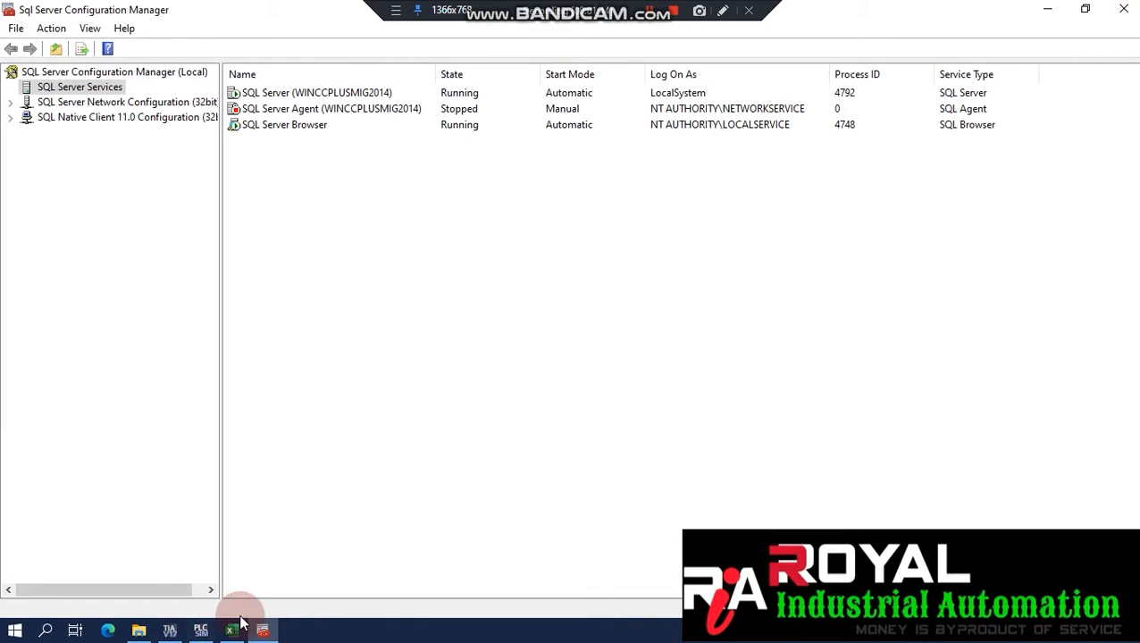
{"action": "left_click", "coordinate": [1124, 8]}
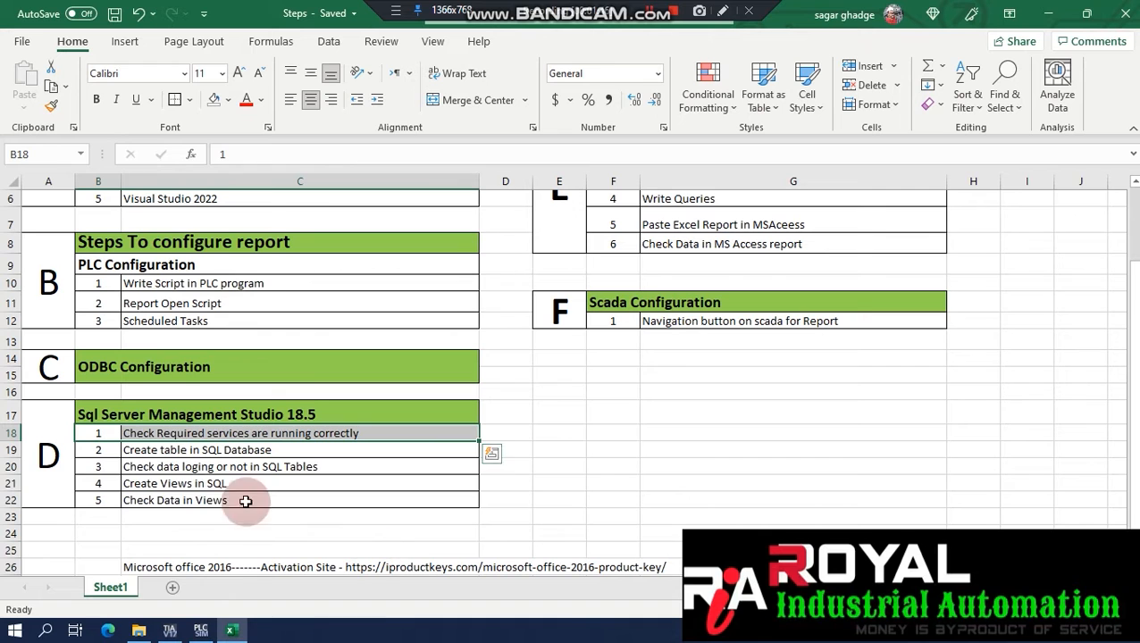
{"action": "left_click", "coordinate": [105, 450]}
{"action": "left_click_drag", "start_coordinate": [159, 450], "coordinate": [309, 448]}
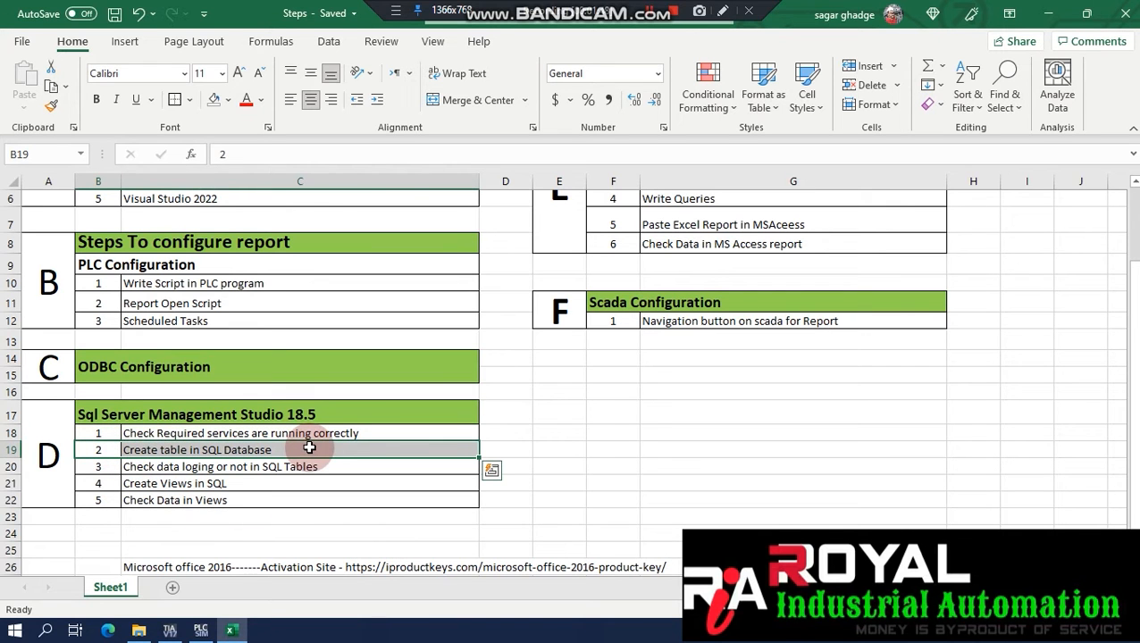
{"action": "left_click", "coordinate": [46, 630]}
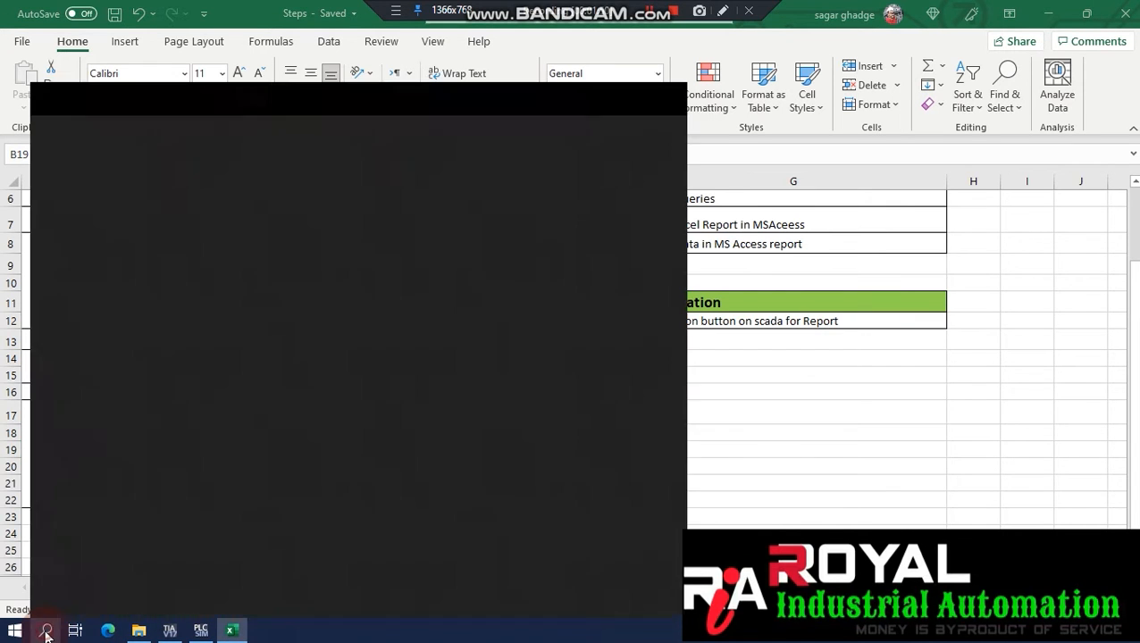
Launch SSMS 18 and connect to WINCCPLUSMIG2014 using Windows Authentication.
{"action": "type", "text": "MANA"}
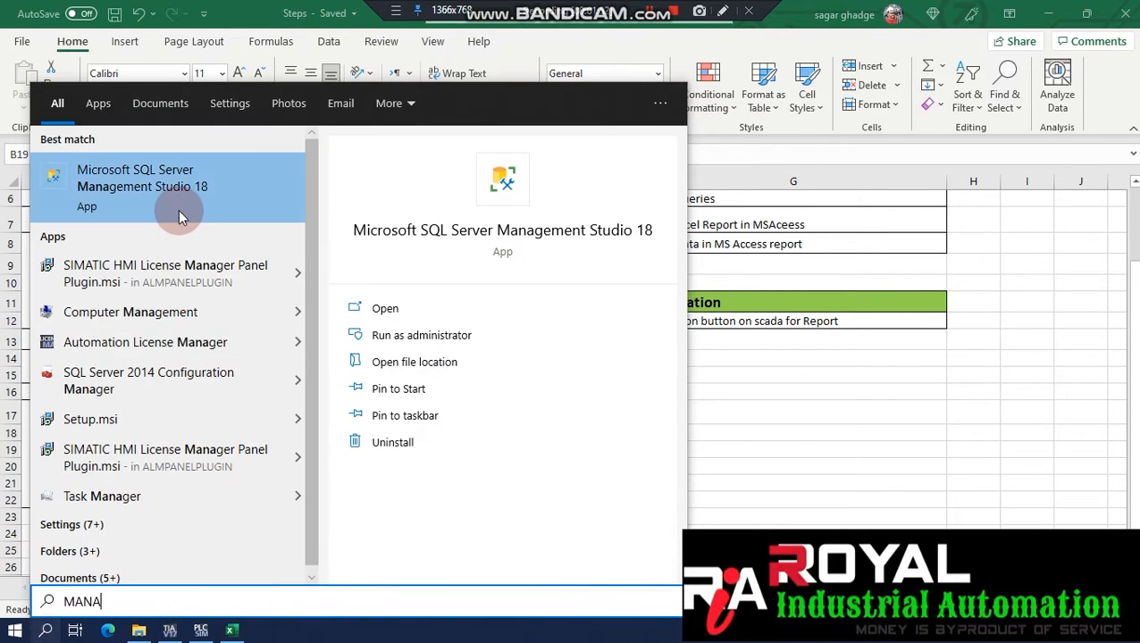
{"action": "left_click", "coordinate": [129, 222]}
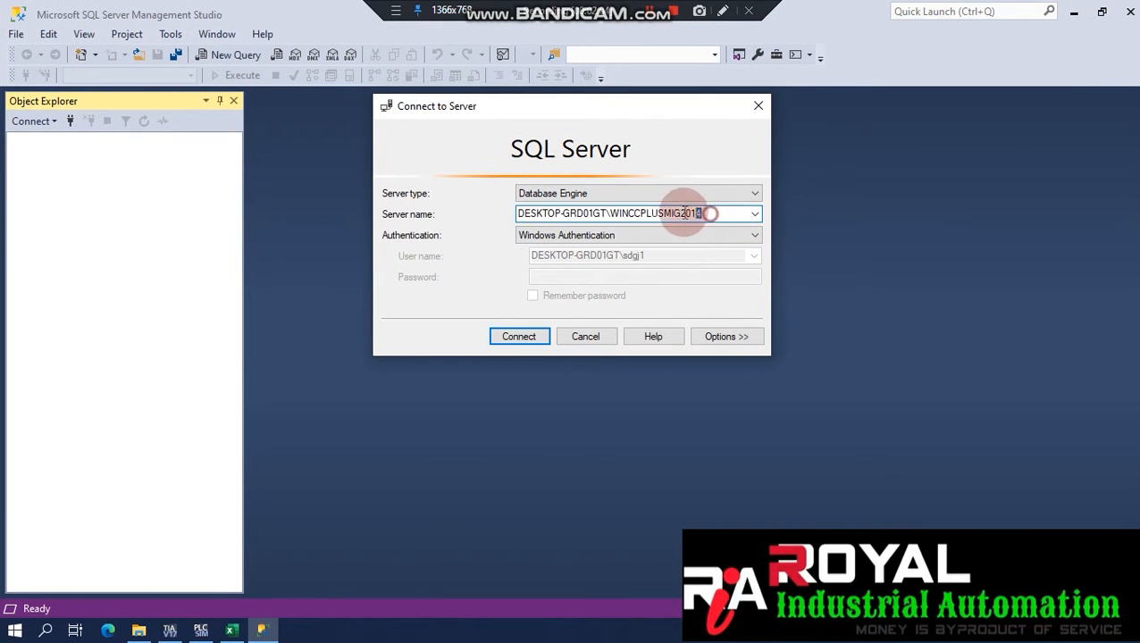
{"action": "double_click", "coordinate": [708, 214]}
{"action": "left_click", "coordinate": [509, 338]}
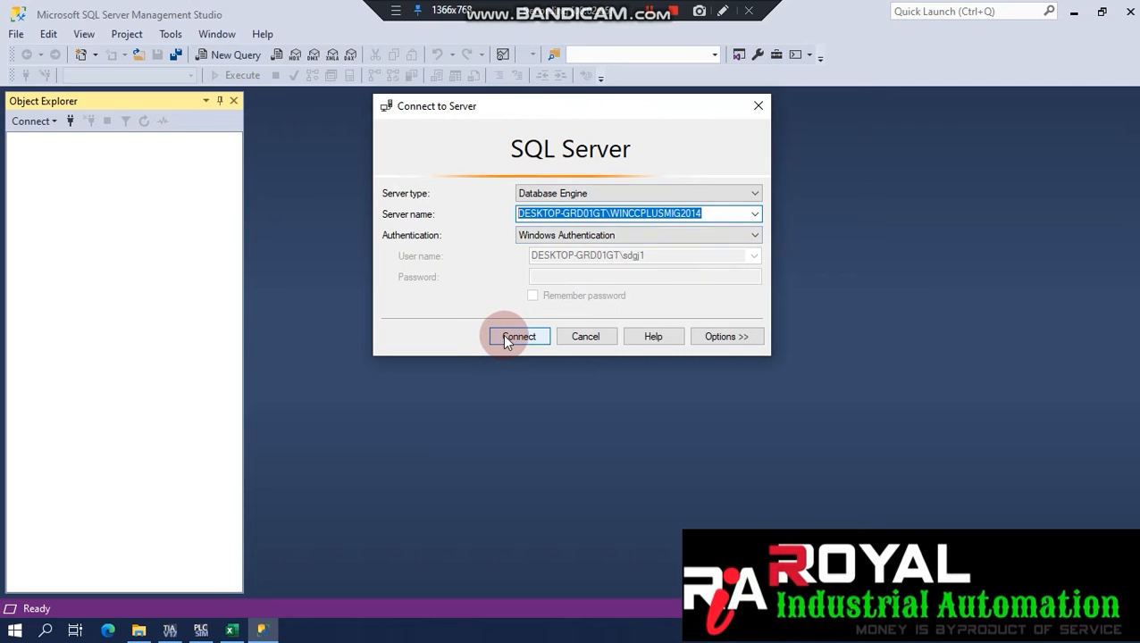
{"action": "left_click", "coordinate": [609, 237]}
{"action": "left_click", "coordinate": [617, 235]}
{"action": "left_click", "coordinate": [531, 336]}
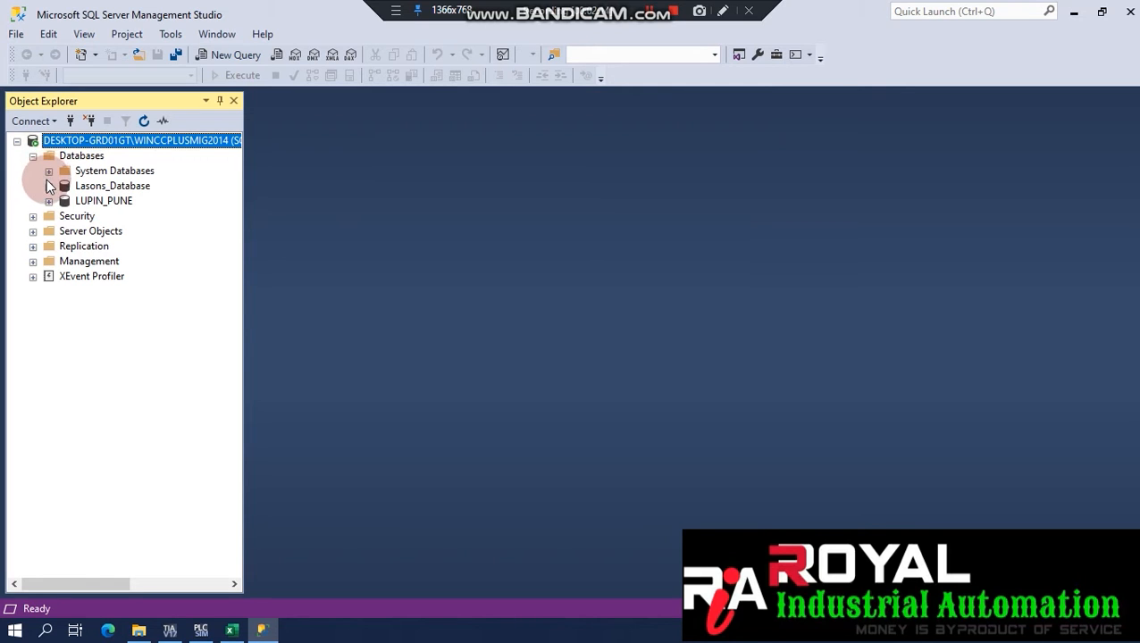
Expand Security to inspect the logins (policy logins, sa), server roles and credentials, then collapse it.
{"action": "left_click", "coordinate": [49, 187]}
{"action": "left_click", "coordinate": [49, 188]}
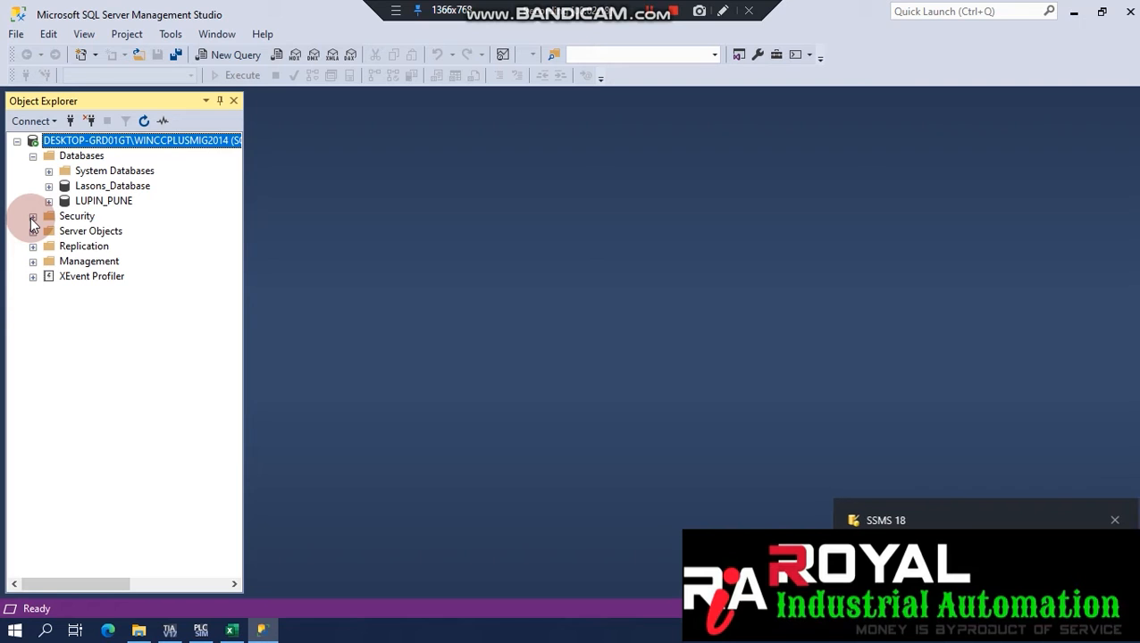
{"action": "left_click", "coordinate": [32, 219]}
{"action": "left_click", "coordinate": [49, 231]}
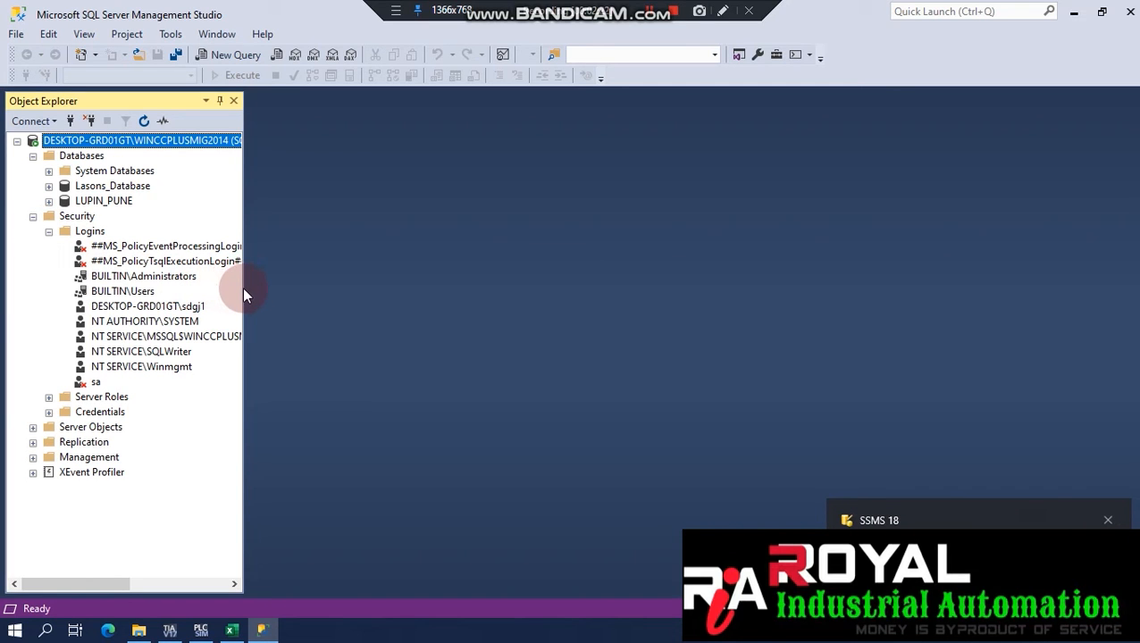
{"action": "left_click_drag", "start_coordinate": [242, 288], "coordinate": [315, 295]}
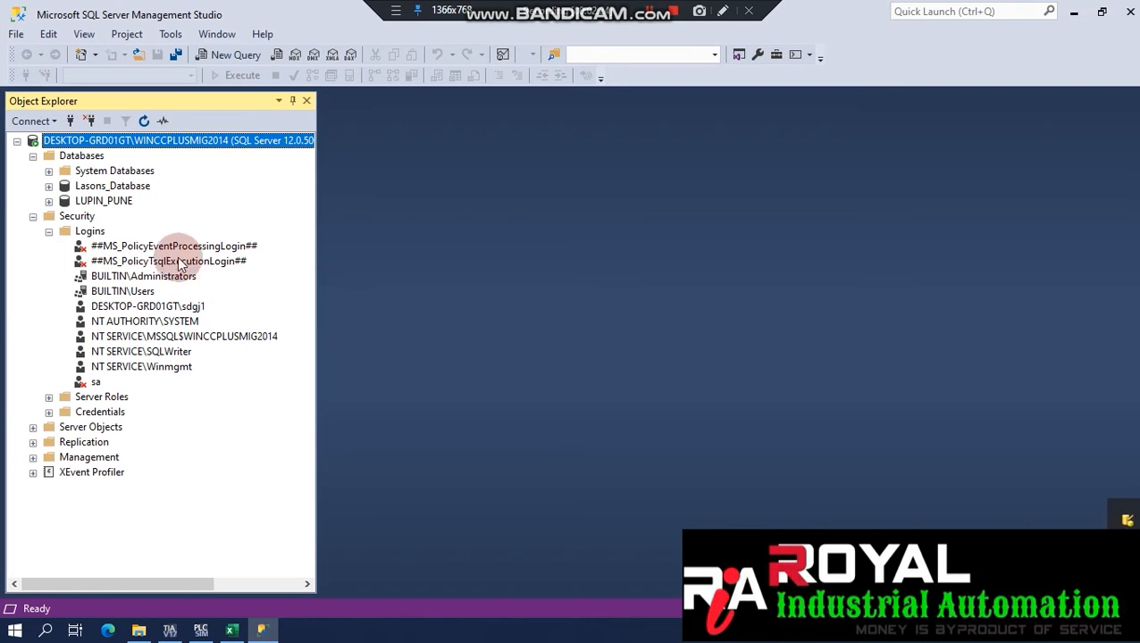
{"action": "left_click", "coordinate": [177, 249]}
{"action": "left_click", "coordinate": [179, 261]}
{"action": "left_click", "coordinate": [103, 381]}
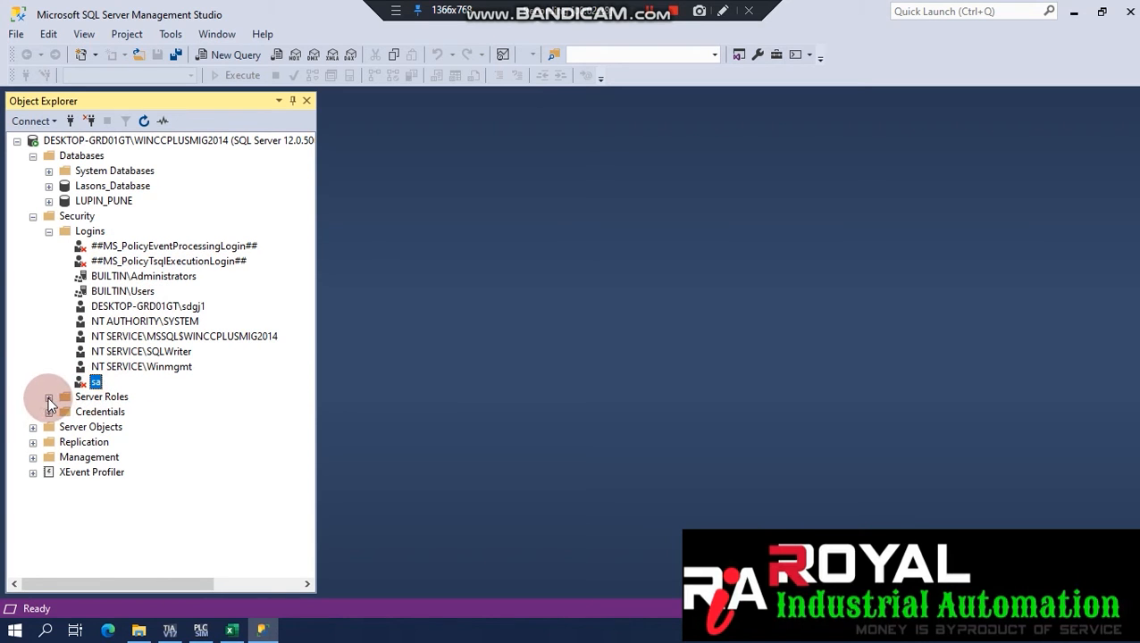
{"action": "left_click", "coordinate": [49, 397]}
{"action": "left_click_drag", "start_coordinate": [312, 404], "coordinate": [303, 437]}
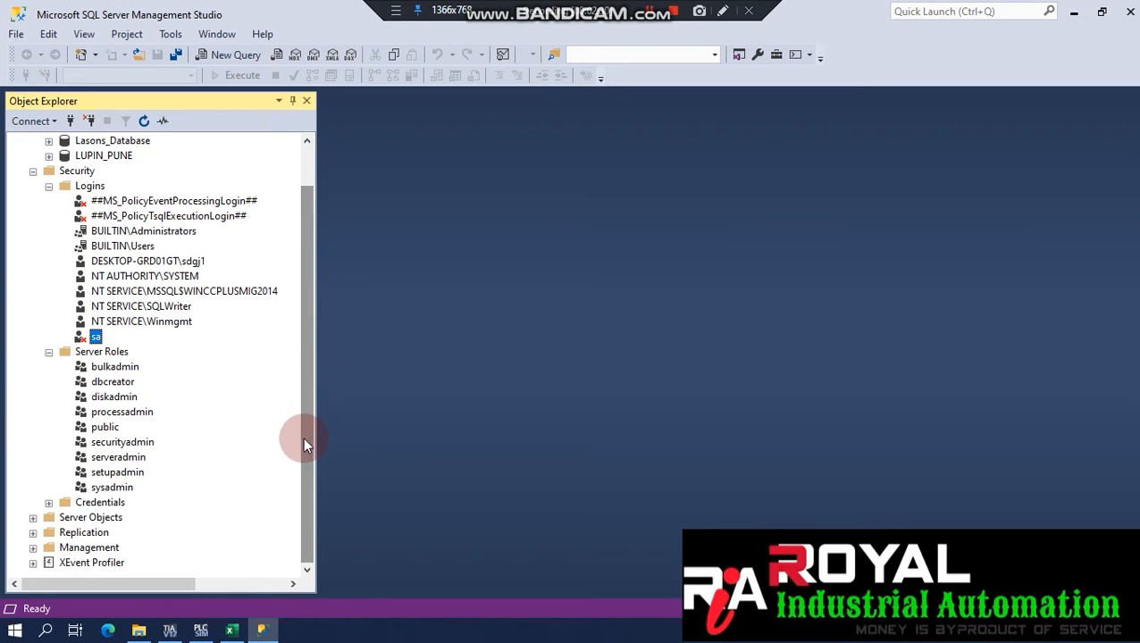
{"action": "left_click", "coordinate": [49, 502]}
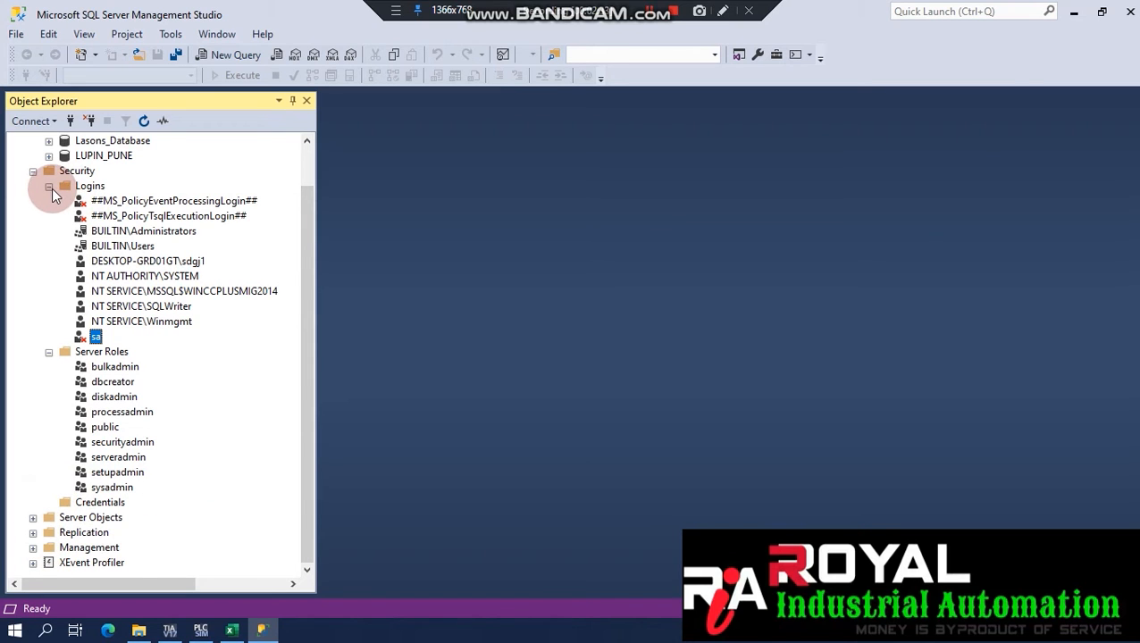
{"action": "left_click", "coordinate": [33, 172]}
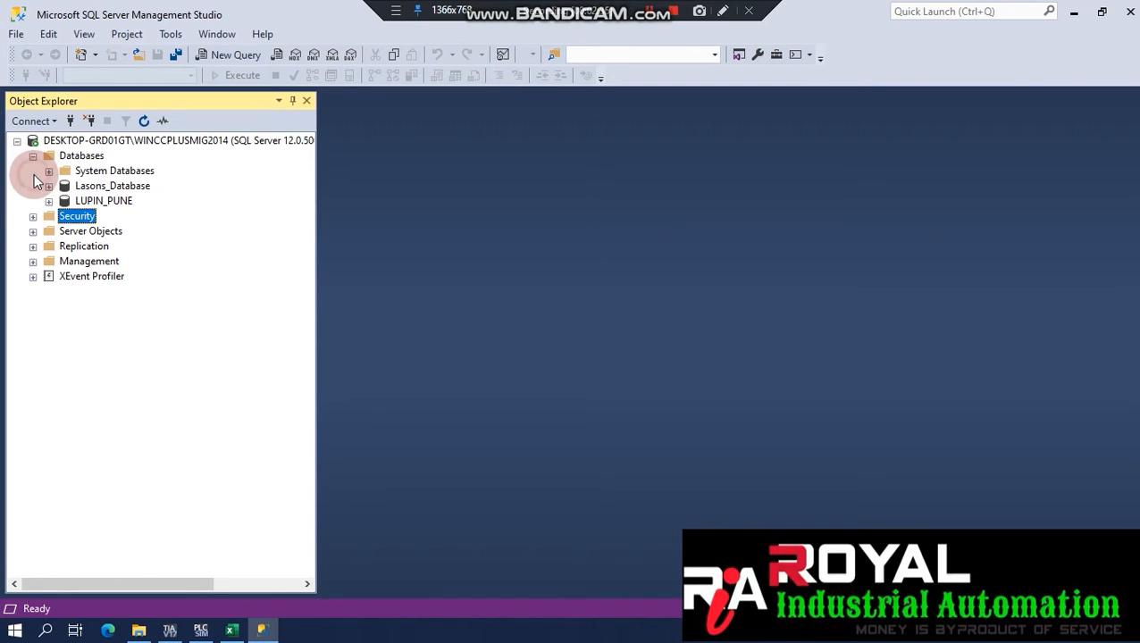
Look through Server Objects, Linked Servers, Replication and Management, then collapse them.
{"action": "left_click", "coordinate": [33, 232]}
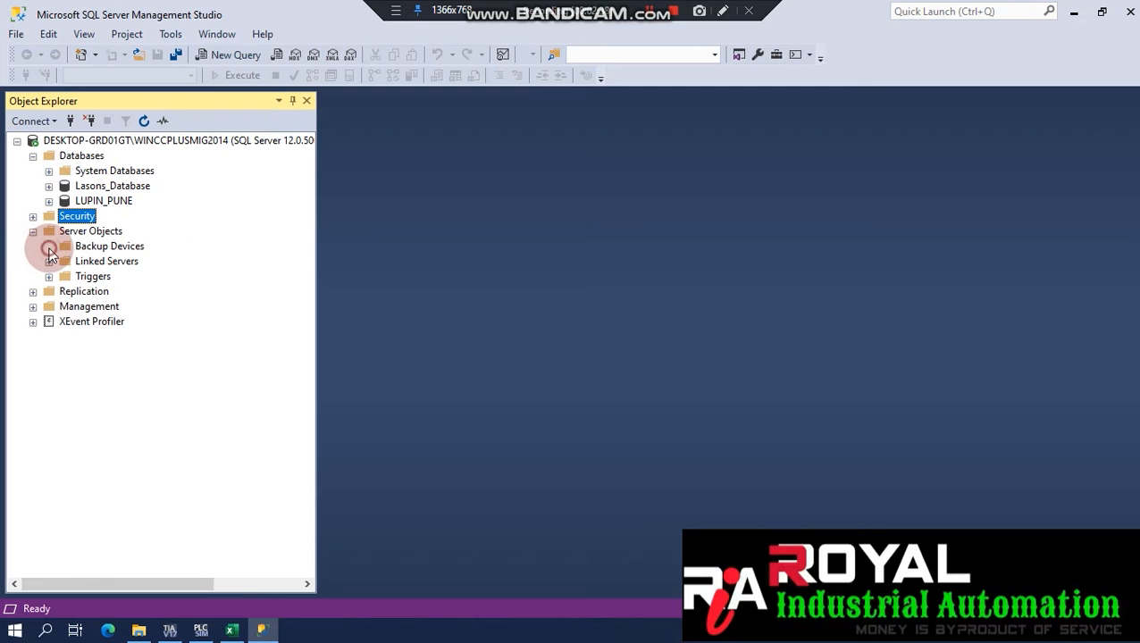
{"action": "left_click", "coordinate": [49, 261]}
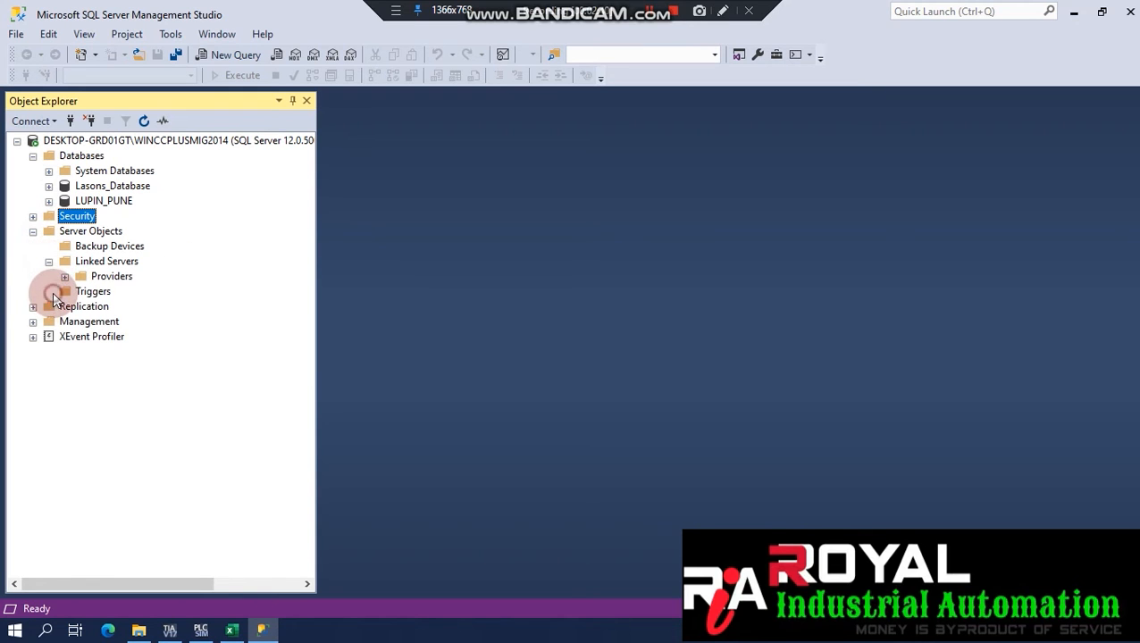
{"action": "left_click", "coordinate": [33, 306]}
{"action": "left_click", "coordinate": [33, 337]}
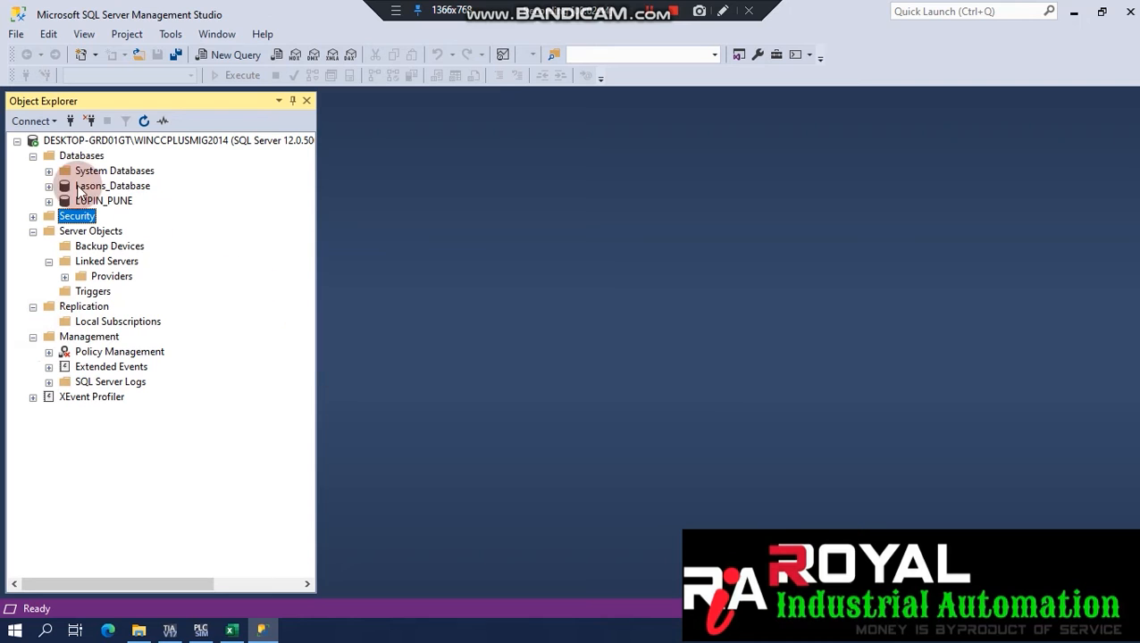
{"action": "left_click", "coordinate": [33, 231]}
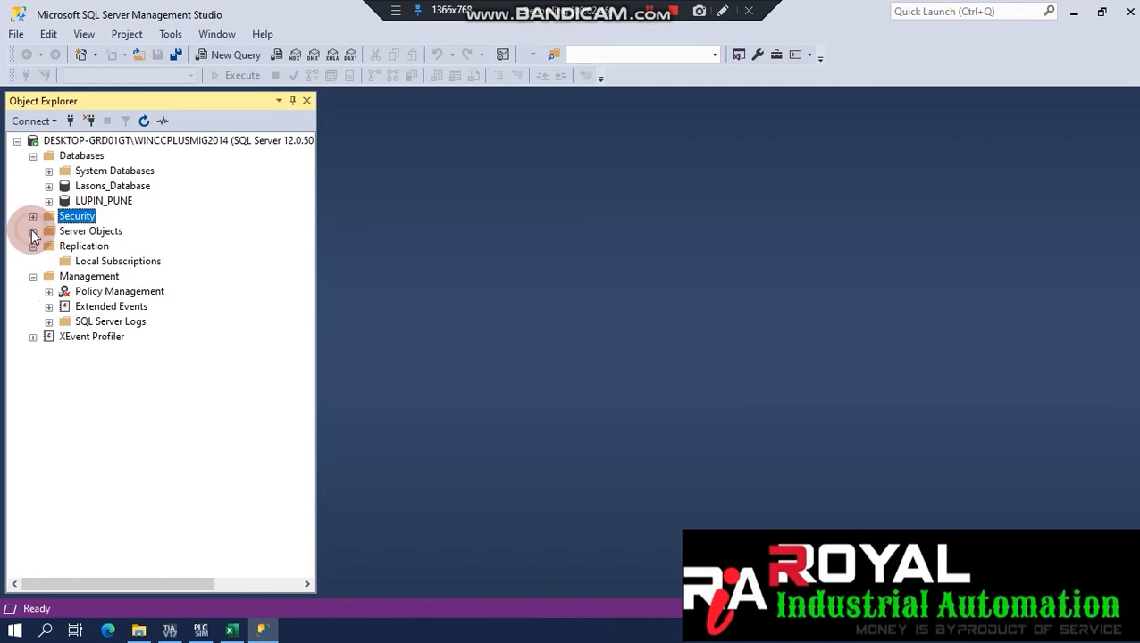
{"action": "left_click", "coordinate": [33, 247]}
{"action": "left_click", "coordinate": [33, 261]}
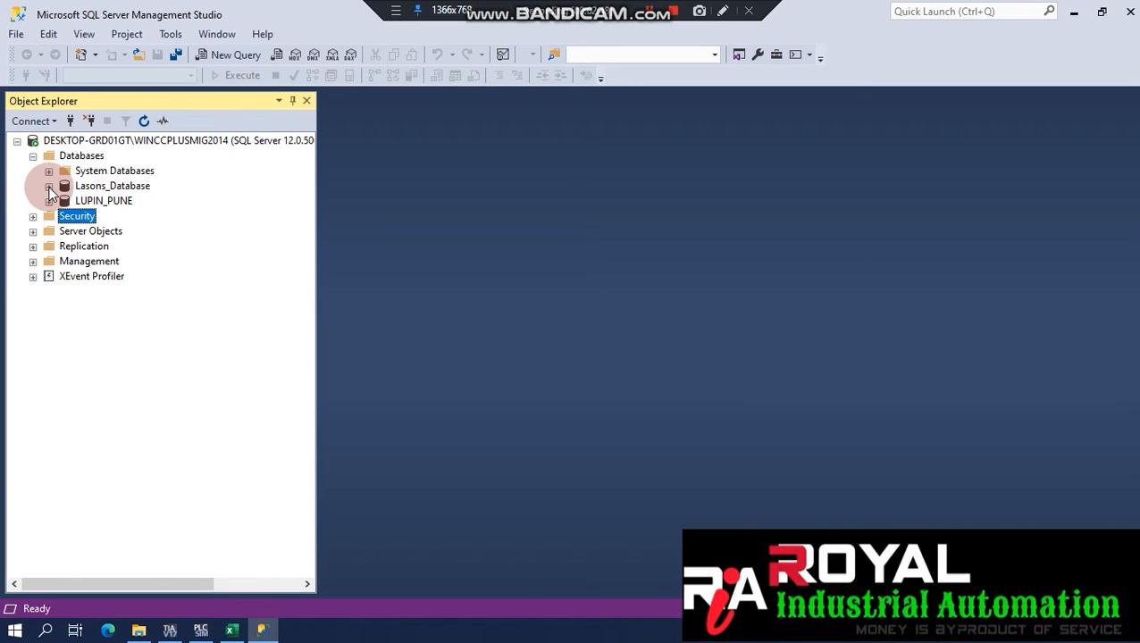
Expand Lasons_Database to show its Tables, Views and other folders.
{"action": "left_click", "coordinate": [50, 187]}
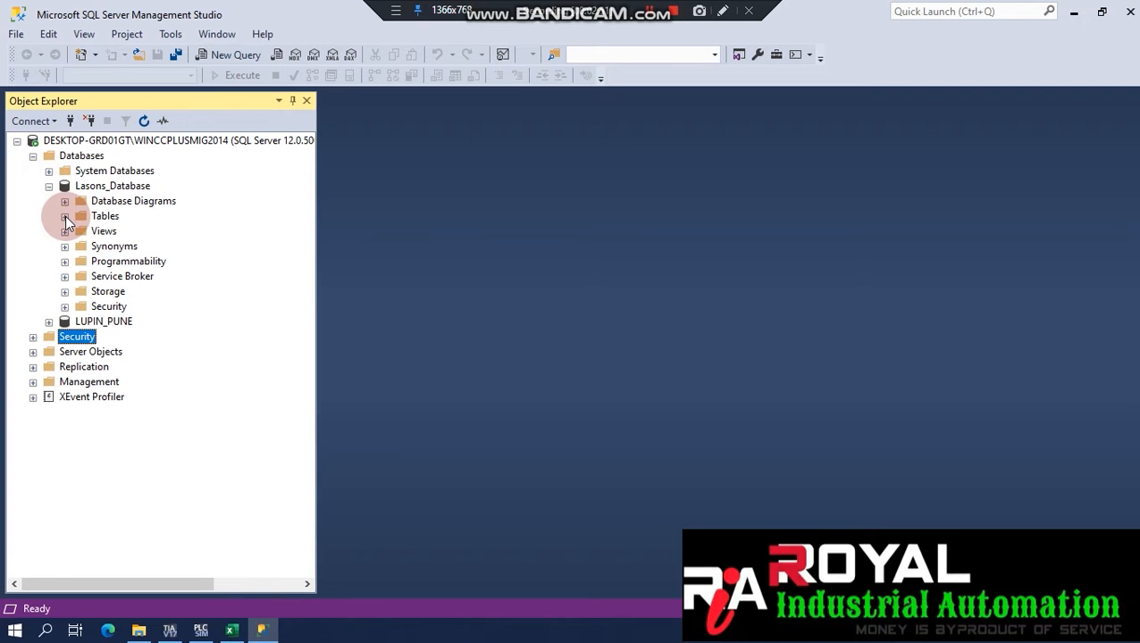
{"action": "left_click", "coordinate": [89, 186]}
{"action": "right_click", "coordinate": [73, 158]}
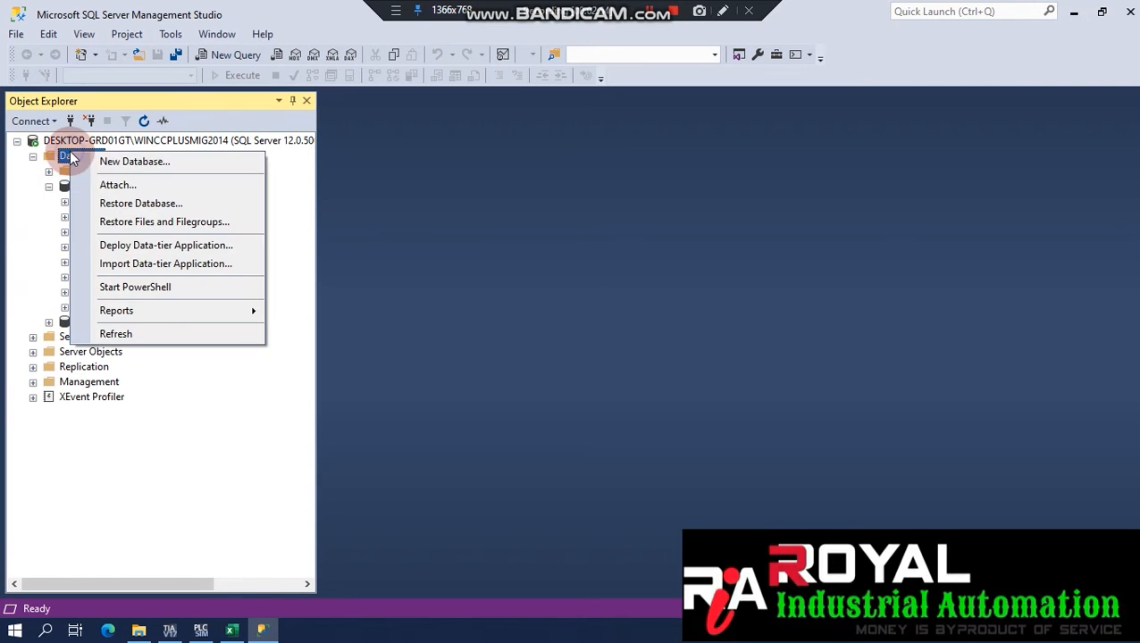
Cancel a new 'DD' database and expand Lasons_Database Tables: FT, LIC, TT_1, TT_2, VT.
{"action": "left_click", "coordinate": [111, 161]}
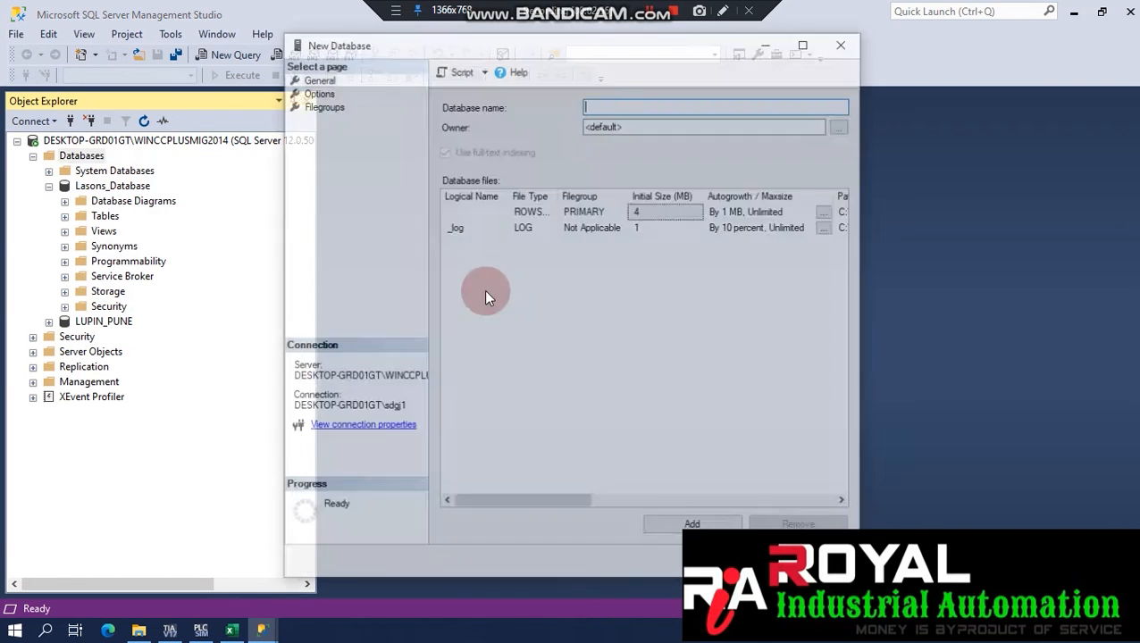
{"action": "type", "text": "DD"}
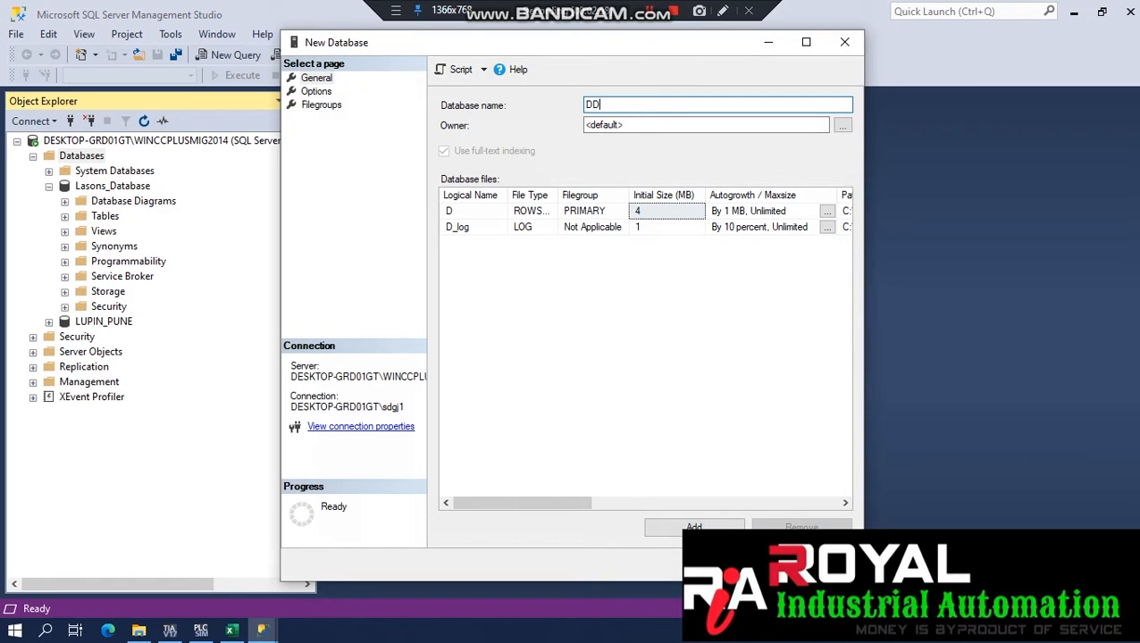
{"action": "left_click", "coordinate": [682, 527]}
{"action": "key", "text": "Escape"}
{"action": "left_click", "coordinate": [64, 216]}
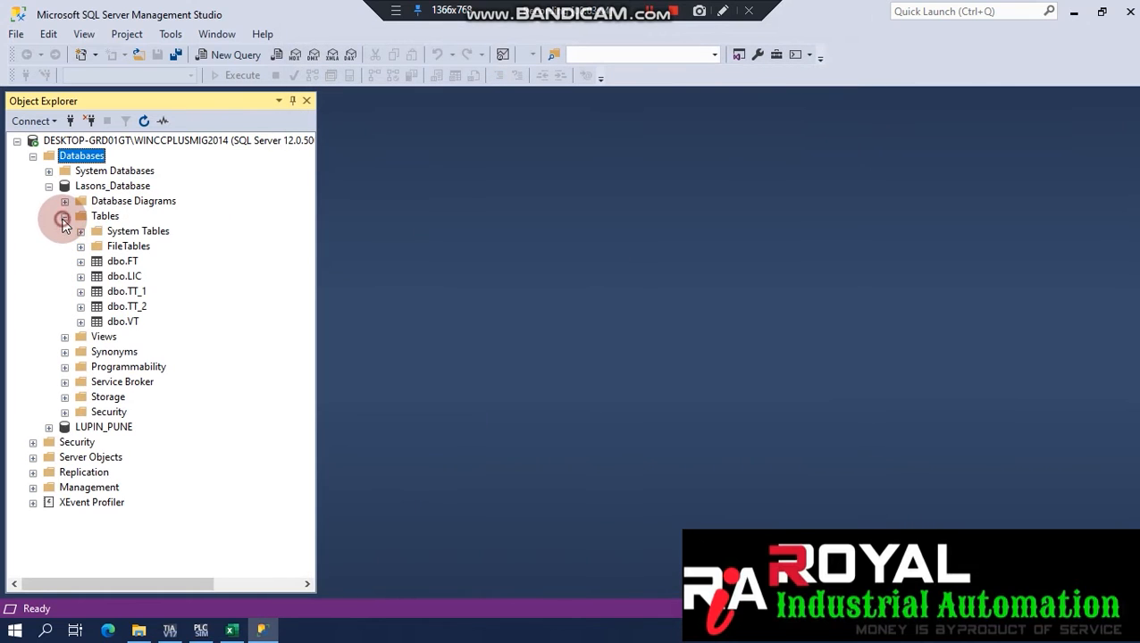
Show the top 1000 rows of the dbo.LIC table.
{"action": "left_click", "coordinate": [103, 218]}
{"action": "right_click", "coordinate": [105, 219]}
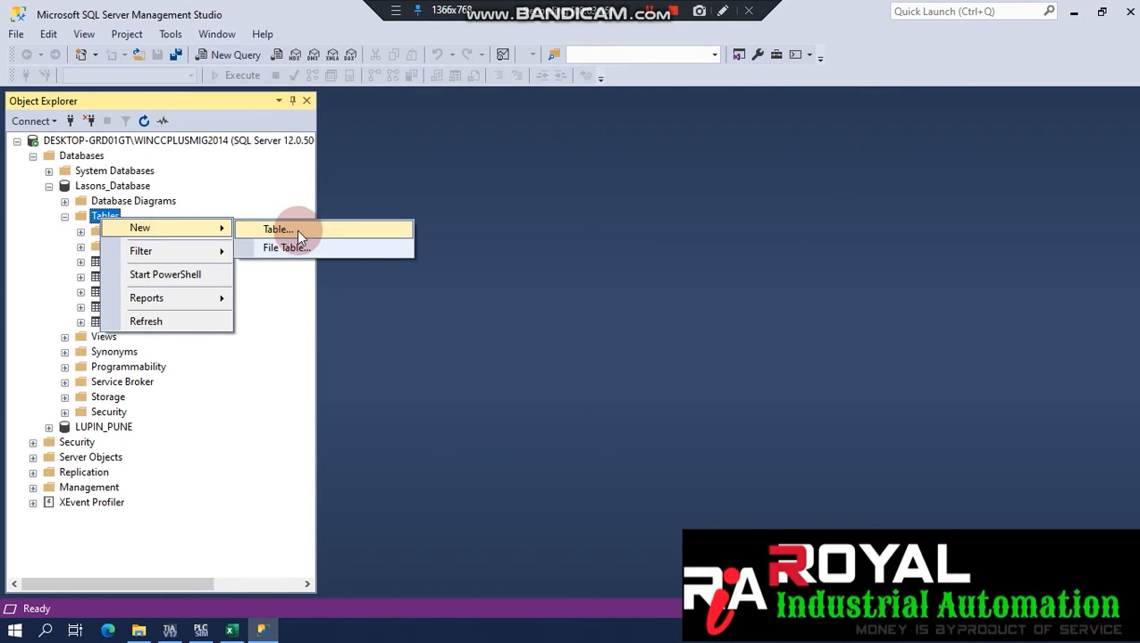
{"action": "left_click", "coordinate": [81, 245]}
{"action": "right_click", "coordinate": [127, 278]}
{"action": "left_click", "coordinate": [200, 300]}
Open dbo.LIC in Design view to check its columns, with CurDateTime as varchar(50).
{"action": "left_click", "coordinate": [130, 277]}
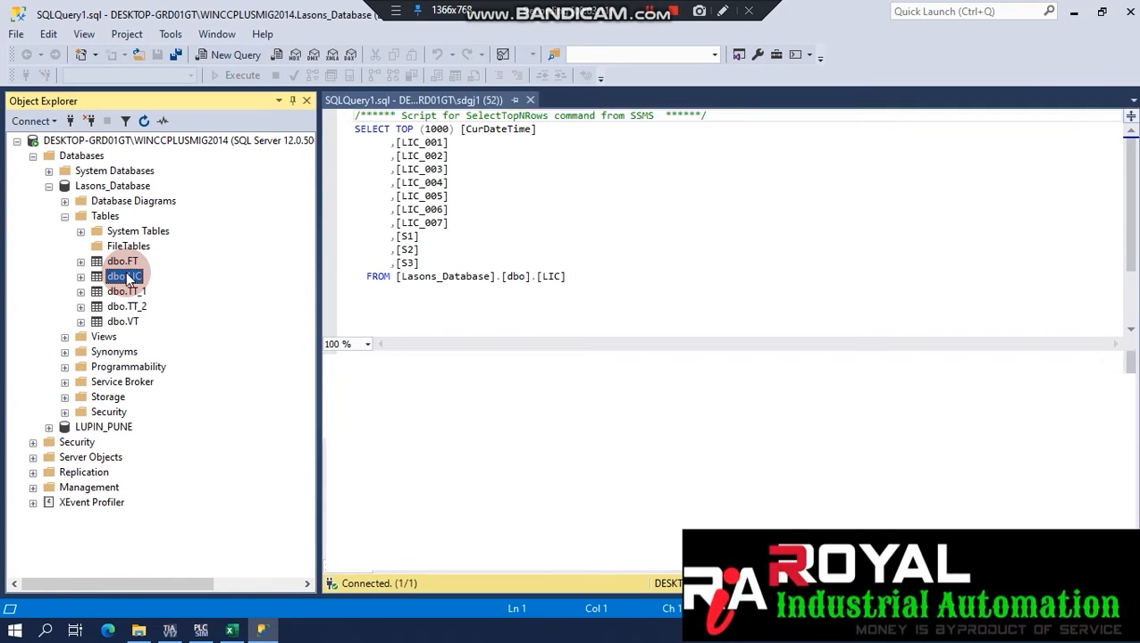
{"action": "right_click", "coordinate": [125, 277]}
{"action": "left_click", "coordinate": [177, 286]}
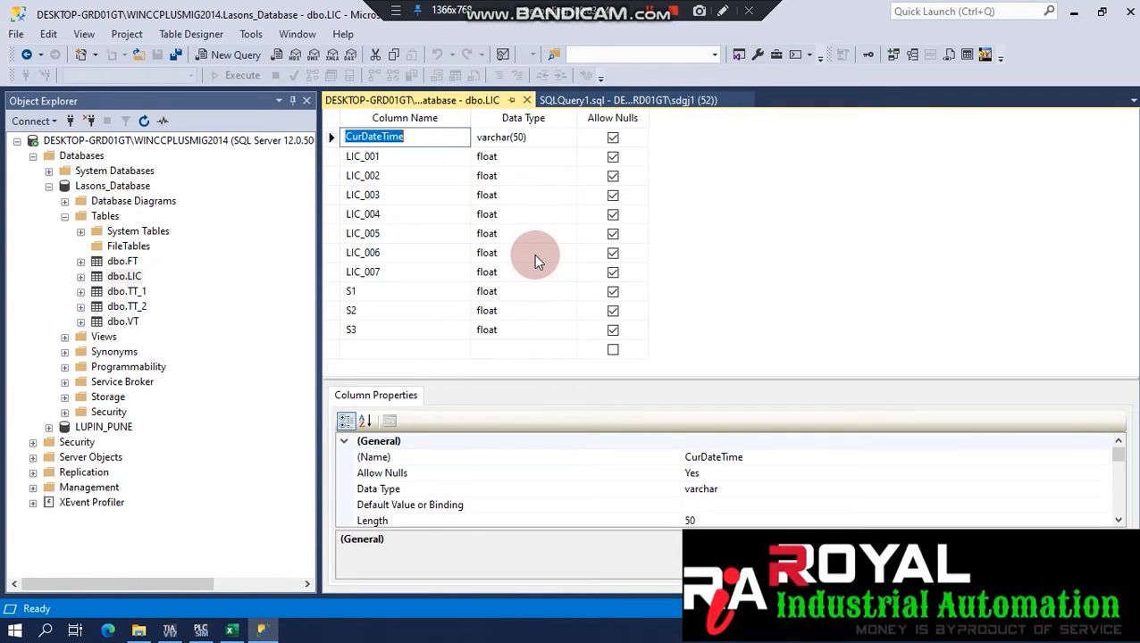
{"action": "left_click", "coordinate": [390, 155]}
{"action": "mouse_move", "coordinate": [343, 153]}
{"action": "left_mouse_down"}
{"action": "mouse_move", "coordinate": [407, 159]}
{"action": "mouse_move", "coordinate": [424, 136]}
{"action": "mouse_move", "coordinate": [327, 138]}
{"action": "left_mouse_up"}
{"action": "left_click", "coordinate": [531, 140]}
{"action": "left_click", "coordinate": [390, 171]}
Switch to TIA Portal and find LIC_001 in the LIC script's INSERT column list.
{"action": "left_click", "coordinate": [412, 163]}
{"action": "left_click", "coordinate": [170, 630]}
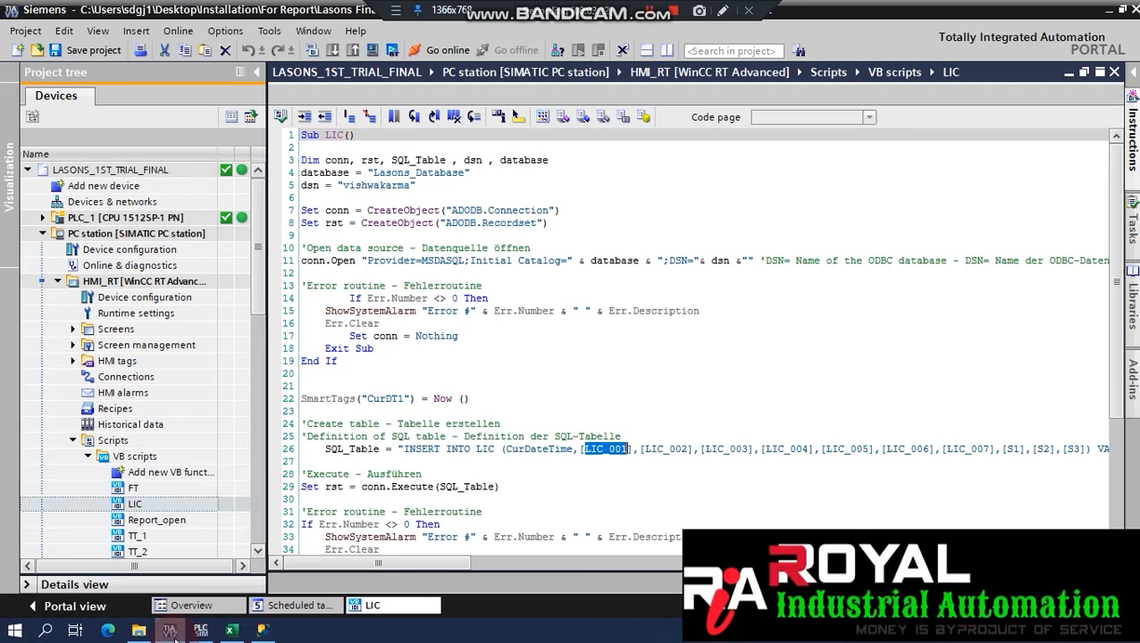
{"action": "left_click", "coordinate": [607, 447]}
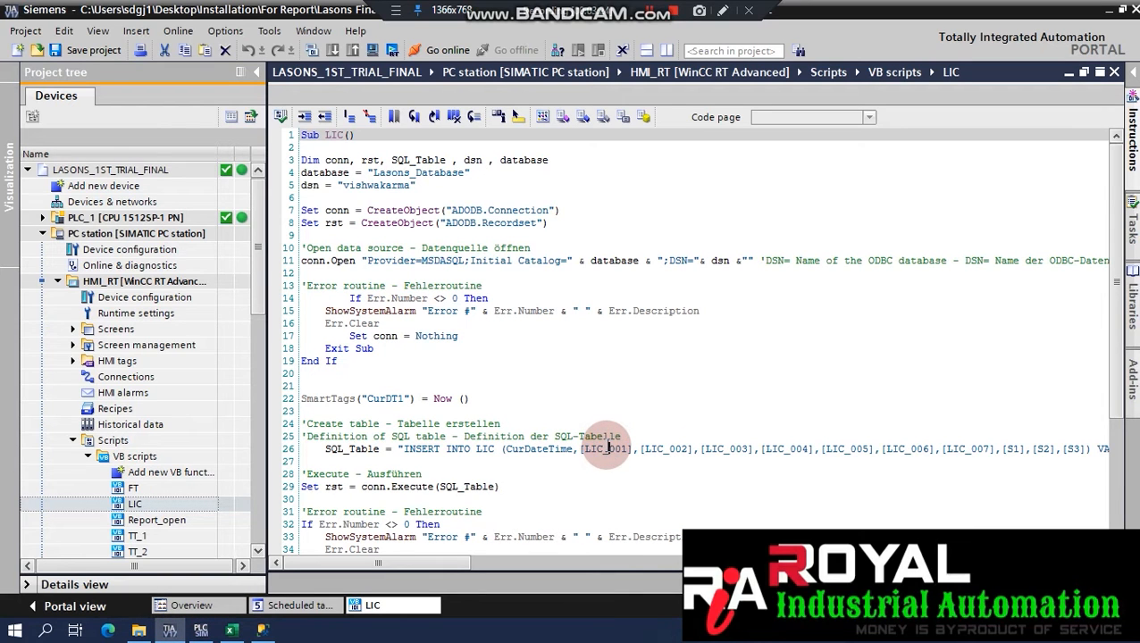
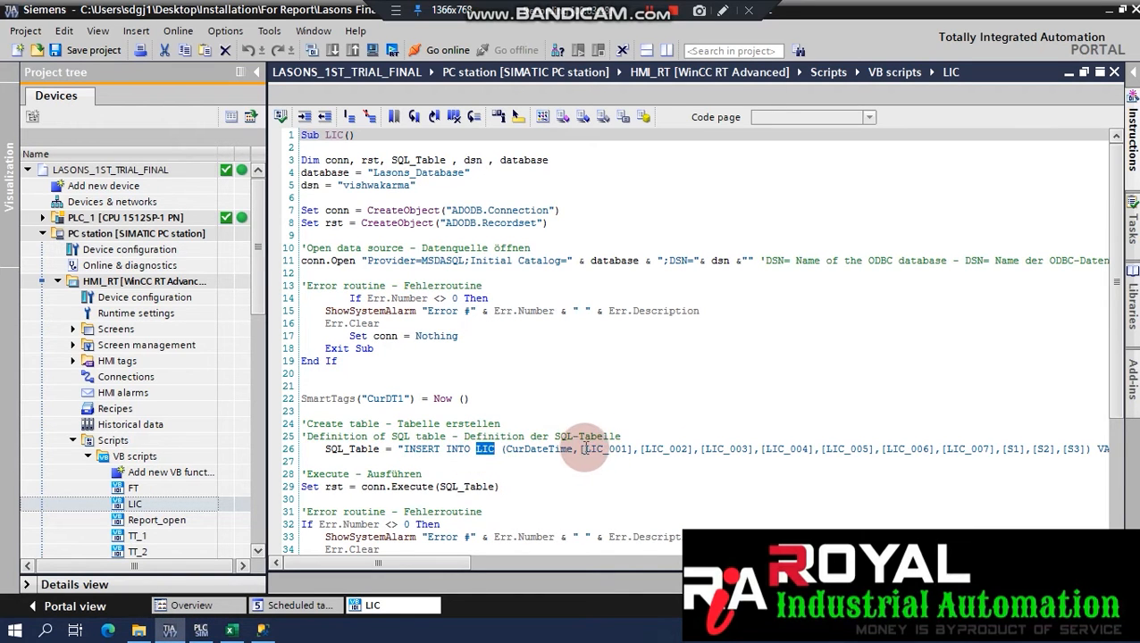
Mark LIC_001 in the LIC script's INSERT statement, then return to the dbo.LIC table design.
{"action": "left_click_drag", "start_coordinate": [586, 450], "coordinate": [615, 449]}
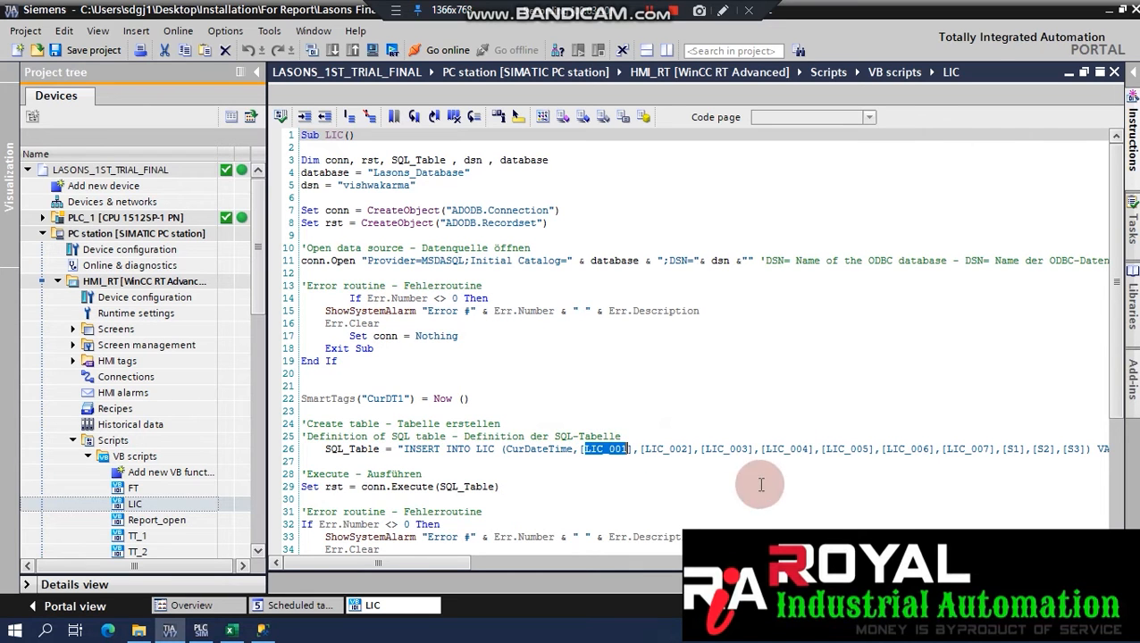
{"action": "left_click", "coordinate": [1112, 11]}
{"action": "left_click", "coordinate": [398, 137]}
Compare the dbo.LIC columns LIC_001, LIC_003 and S1 against the script's column names.
{"action": "left_click", "coordinate": [401, 157]}
{"action": "left_click", "coordinate": [385, 195]}
{"action": "left_click", "coordinate": [124, 276]}
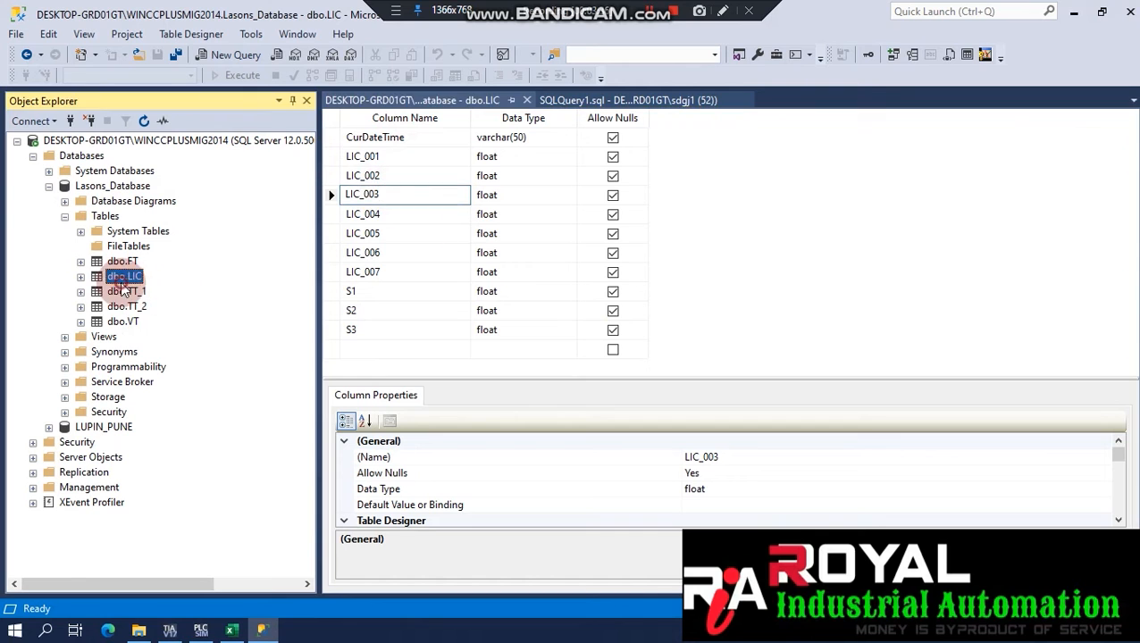
{"action": "left_click", "coordinate": [399, 169]}
{"action": "left_click", "coordinate": [405, 296]}
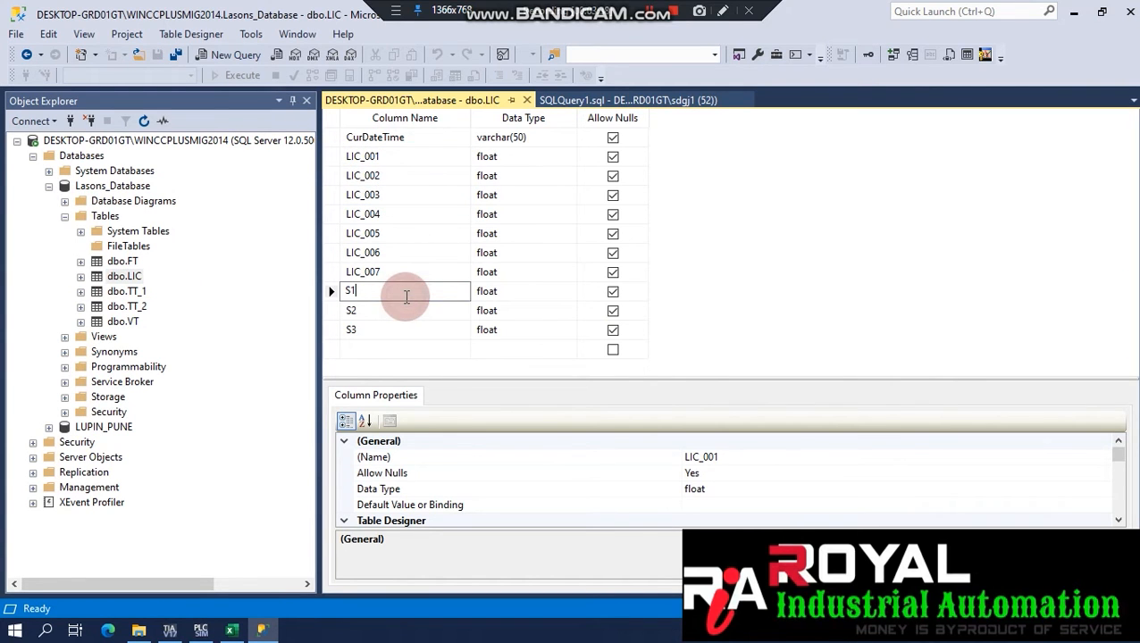
Close the dbo.LIC design tab and the SQLQuery1 tab.
{"action": "left_click", "coordinate": [527, 101]}
{"action": "left_click", "coordinate": [525, 99]}
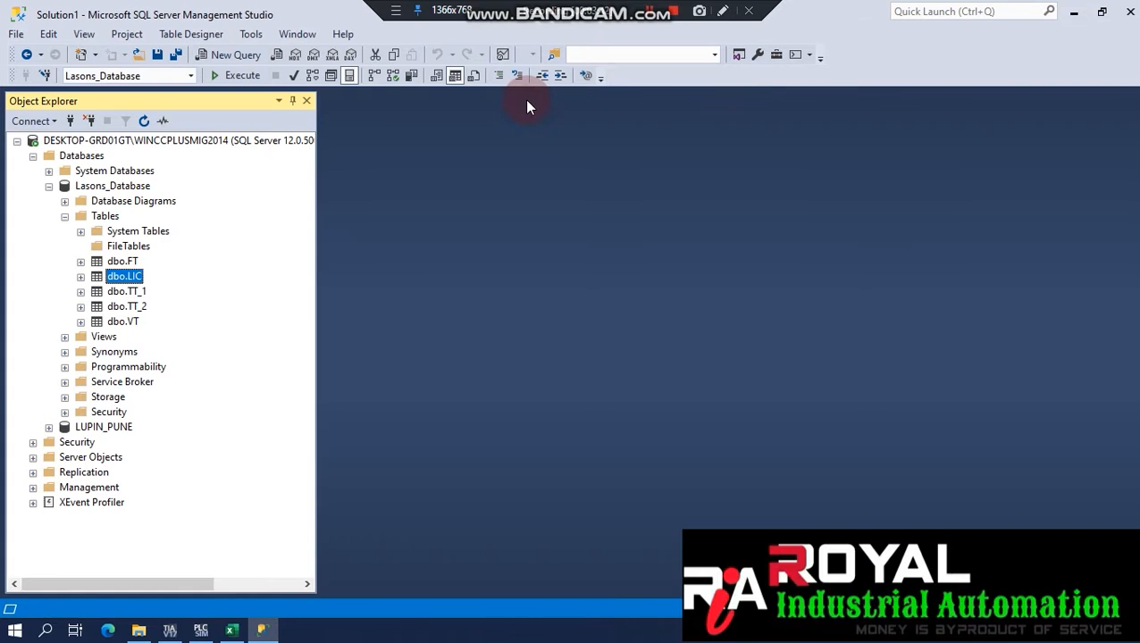
{"action": "left_click", "coordinate": [134, 278]}
Query the top 1000 dbo.LIC rows with ORDER BY CurDateTime DESC and run it.
{"action": "right_click", "coordinate": [136, 278]}
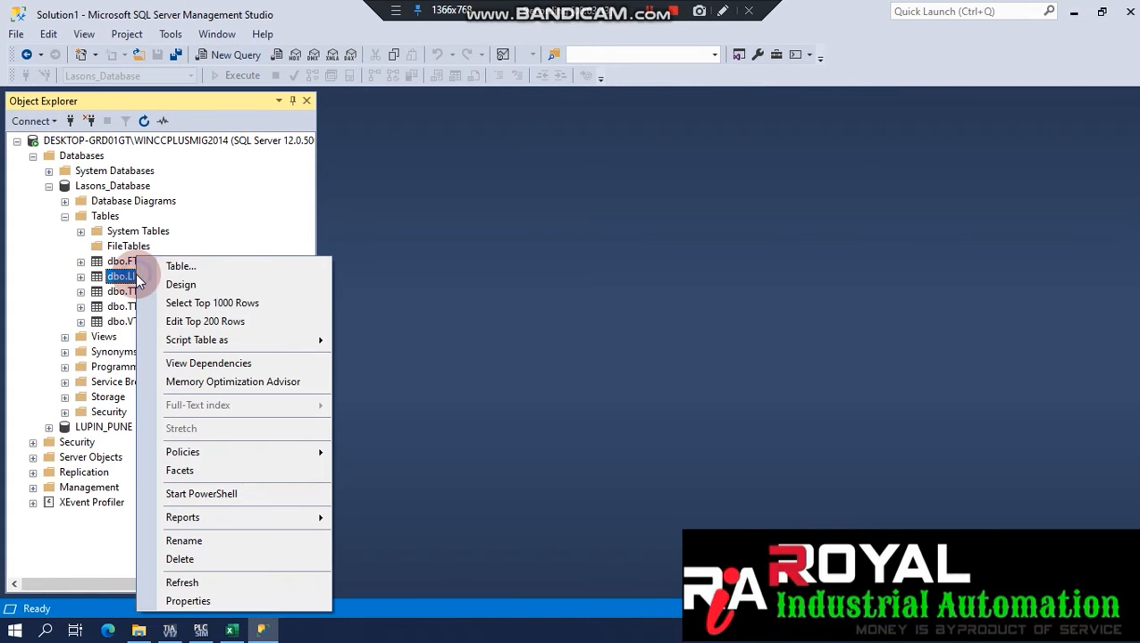
{"action": "left_click", "coordinate": [211, 300]}
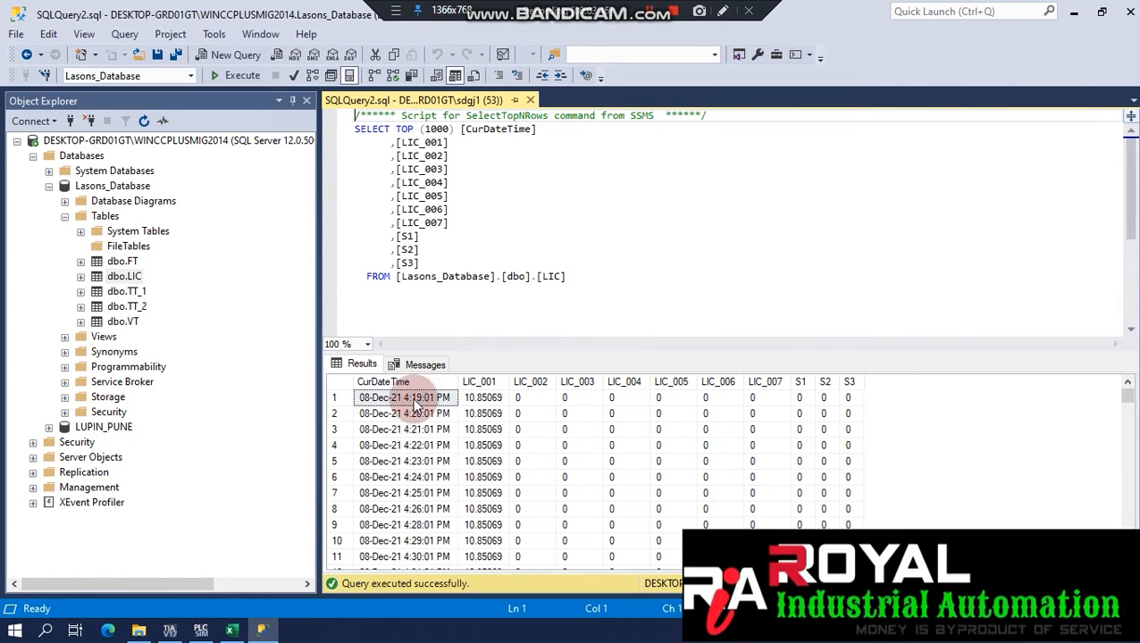
{"action": "left_click", "coordinate": [619, 278]}
{"action": "left_click", "coordinate": [410, 413]}
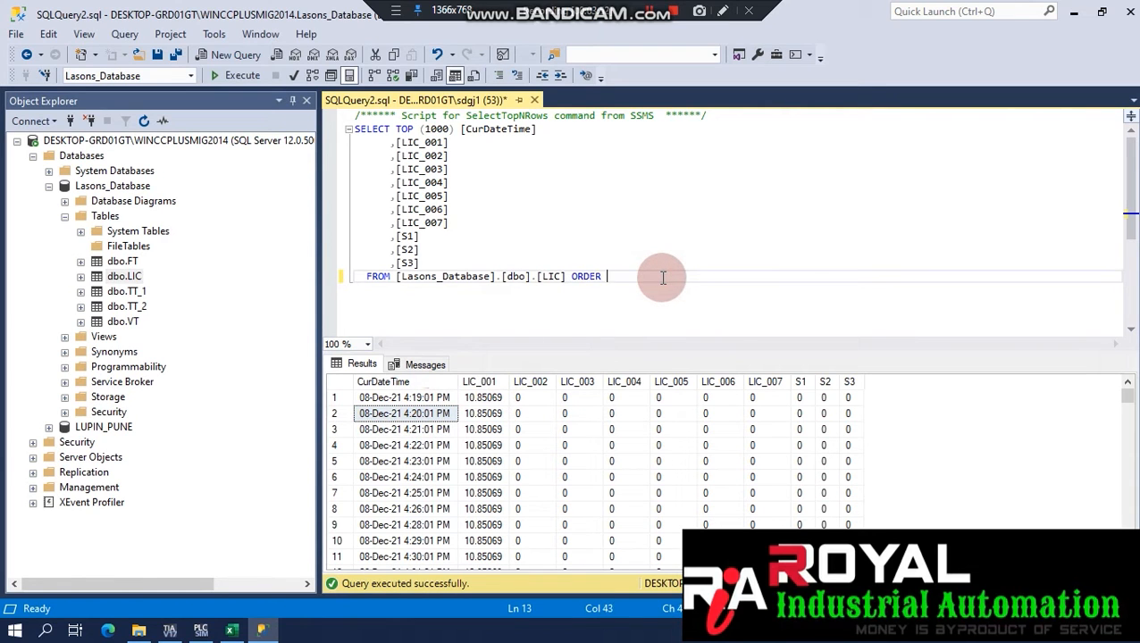
{"action": "type", "text": "ORDER BY CUR"}
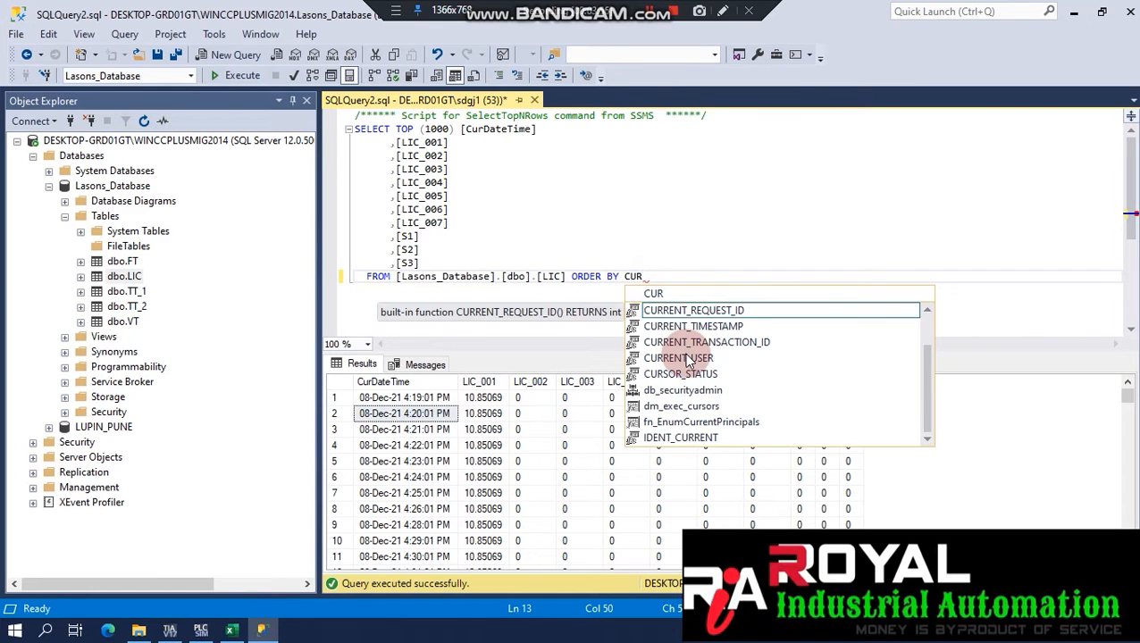
{"action": "key", "text": "BackSpace"}
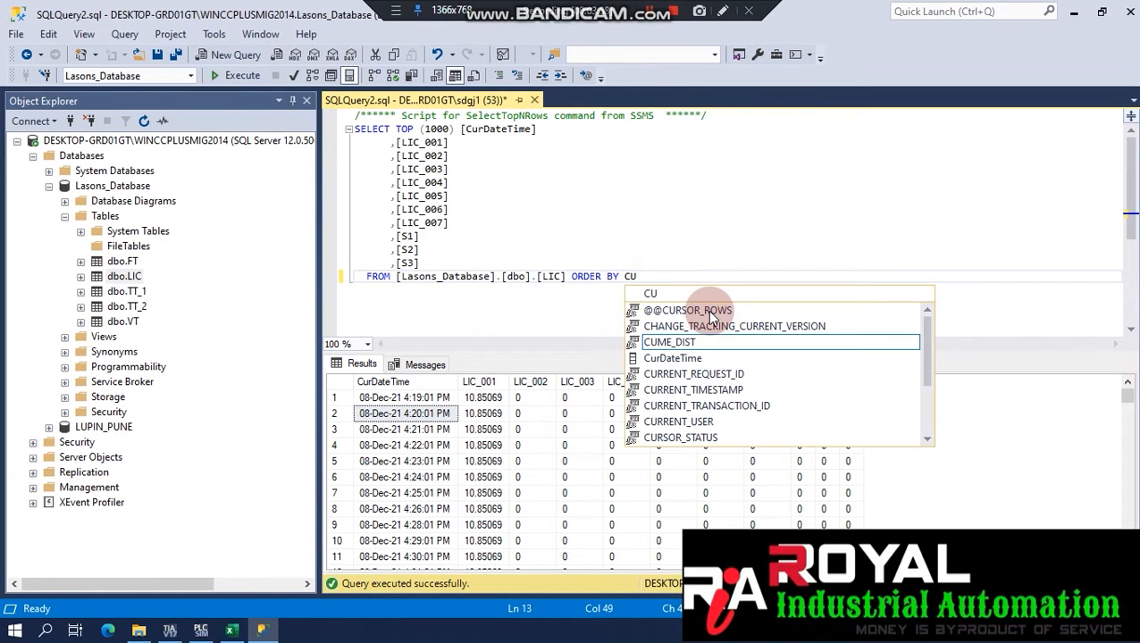
{"action": "left_click", "coordinate": [668, 361]}
{"action": "left_click", "coordinate": [666, 367]}
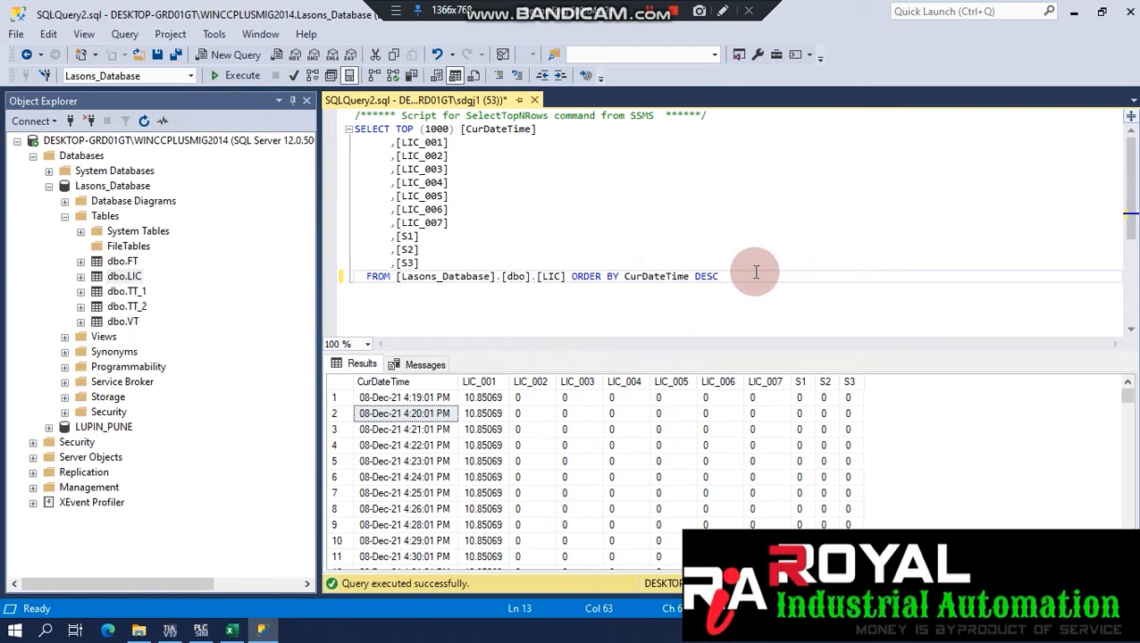
{"action": "left_click", "coordinate": [236, 76]}
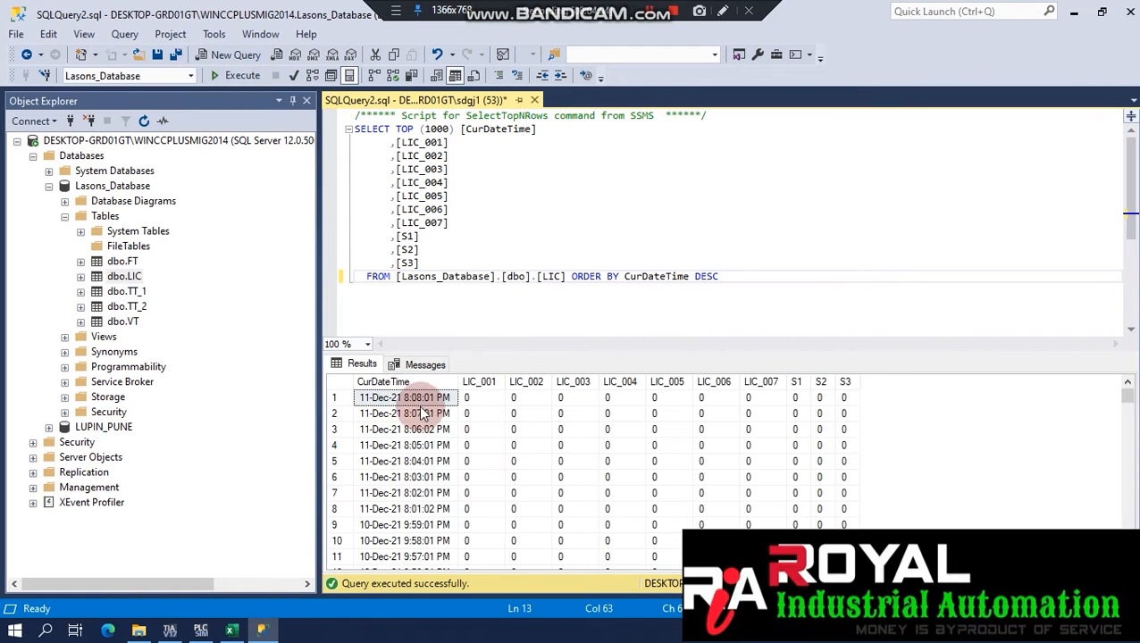
Re-sort by CurDateTime ascending, check the earliest row 08-Dec-21 10:00:01 PM, and close the query.
{"action": "left_click", "coordinate": [702, 279]}
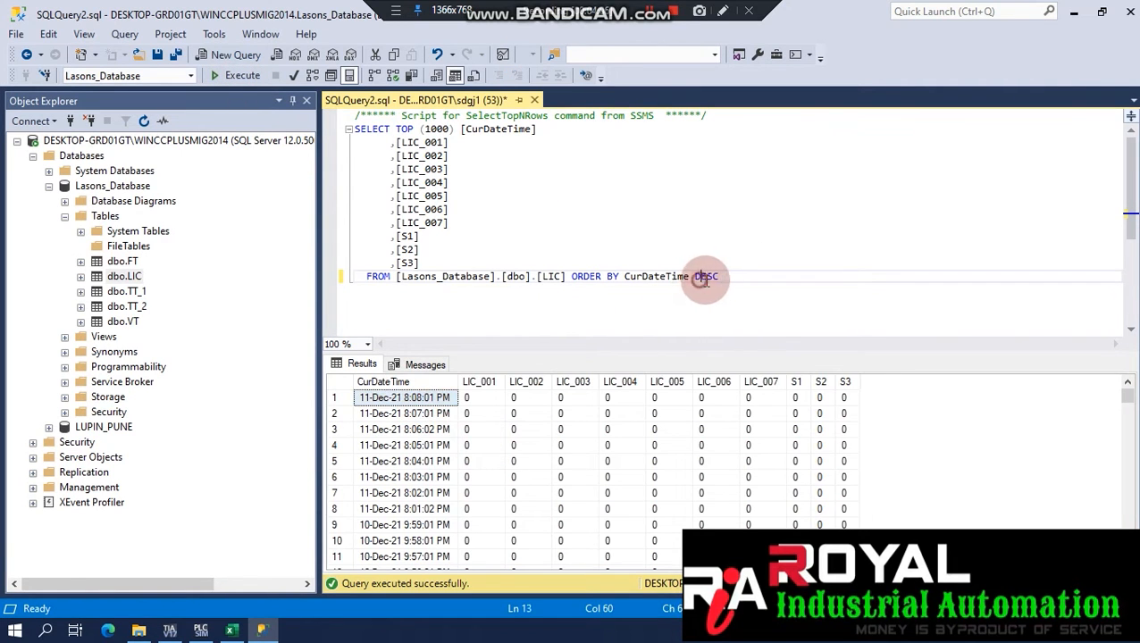
{"action": "double_click", "coordinate": [711, 278]}
{"action": "type", "text": "D"}
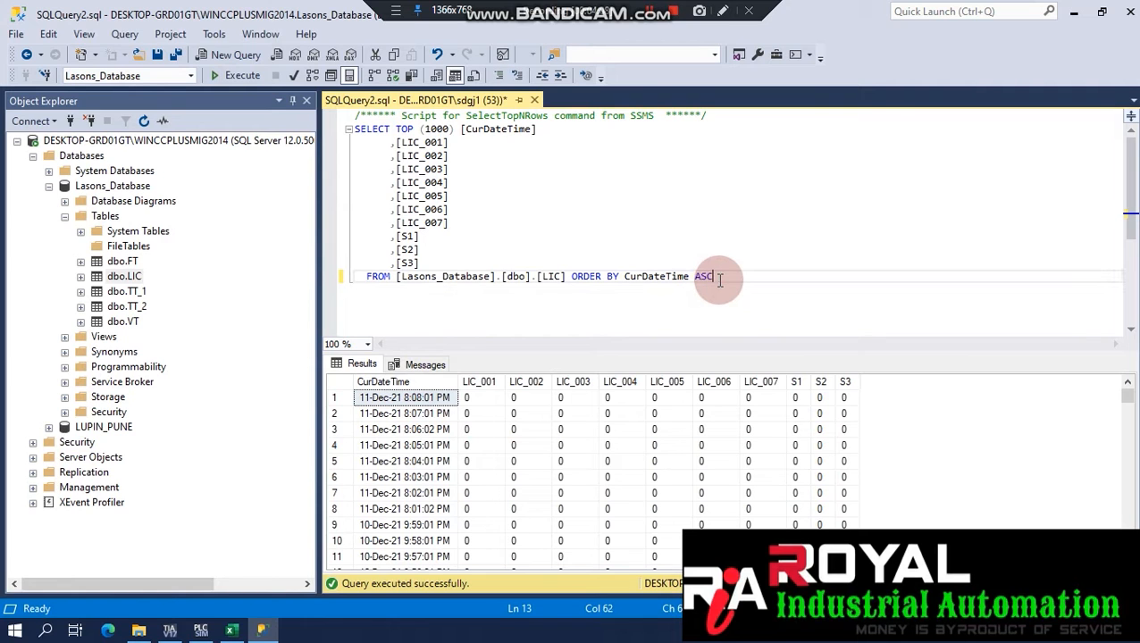
{"action": "type", "text": "SC"}
{"action": "left_click", "coordinate": [237, 76]}
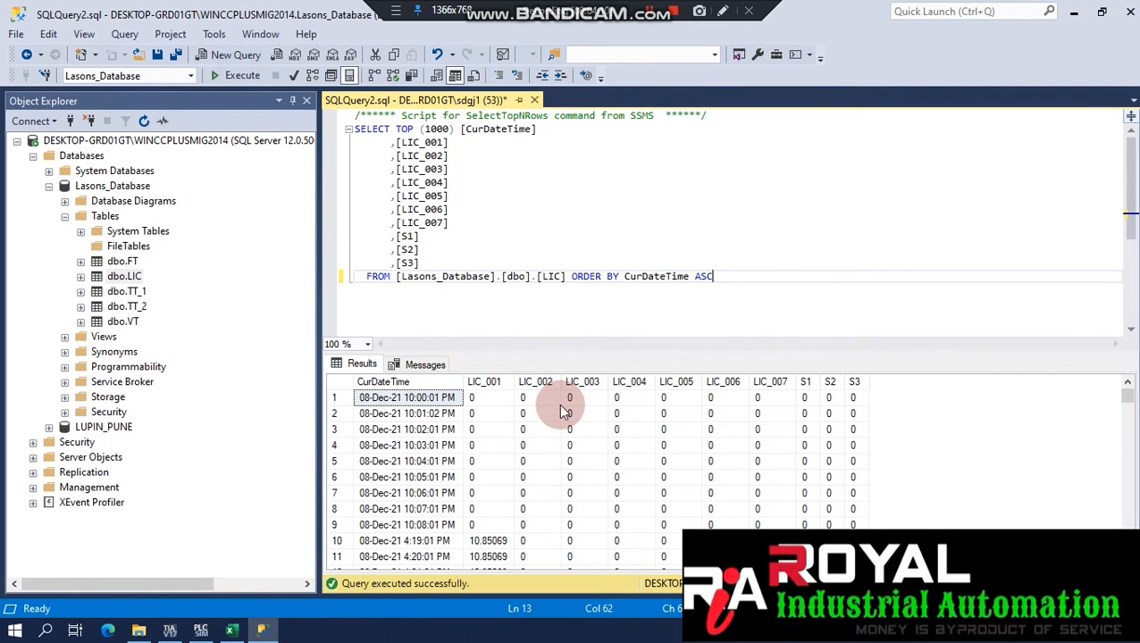
{"action": "left_click", "coordinate": [419, 402]}
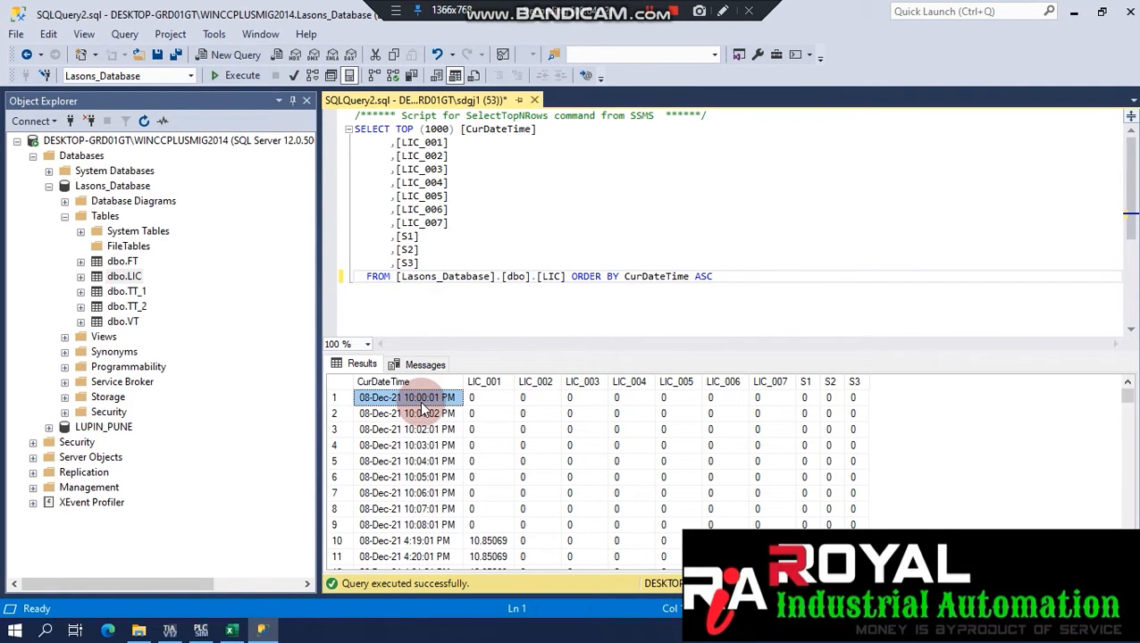
{"action": "left_click", "coordinate": [116, 276]}
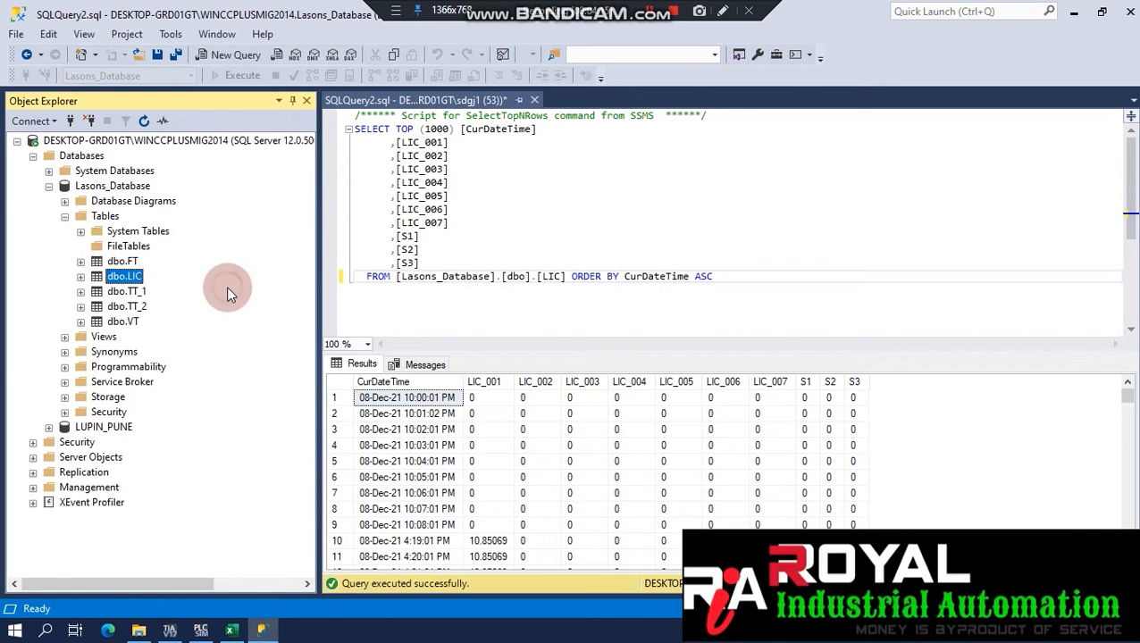
{"action": "left_click", "coordinate": [534, 99]}
Discard the unsaved query, expand Views and show the top 1000 rows of dbo.LIC_V.
{"action": "left_click", "coordinate": [633, 417]}
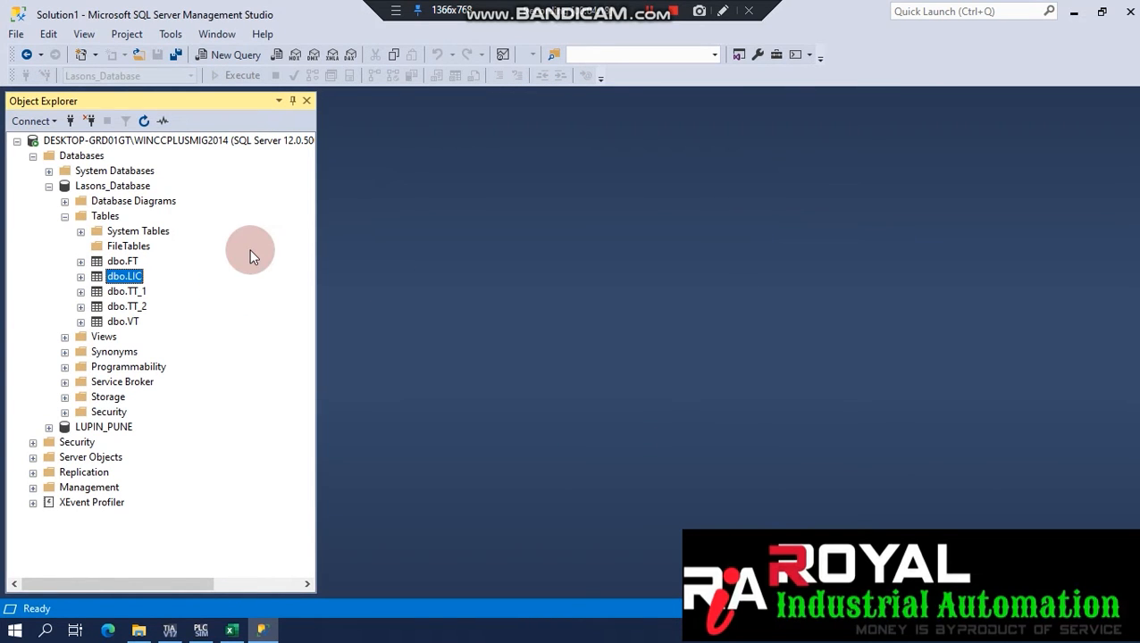
{"action": "left_click", "coordinate": [64, 338]}
{"action": "left_click", "coordinate": [81, 382]}
{"action": "left_click", "coordinate": [82, 381]}
{"action": "left_click", "coordinate": [116, 383]}
{"action": "right_click", "coordinate": [119, 383]}
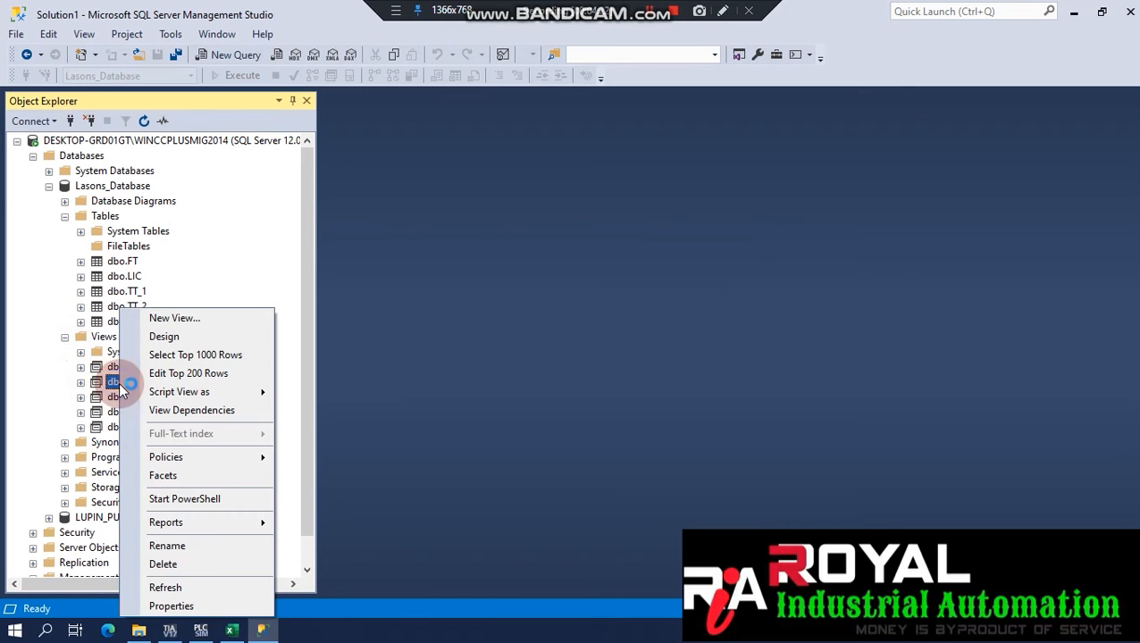
{"action": "left_click", "coordinate": [196, 354]}
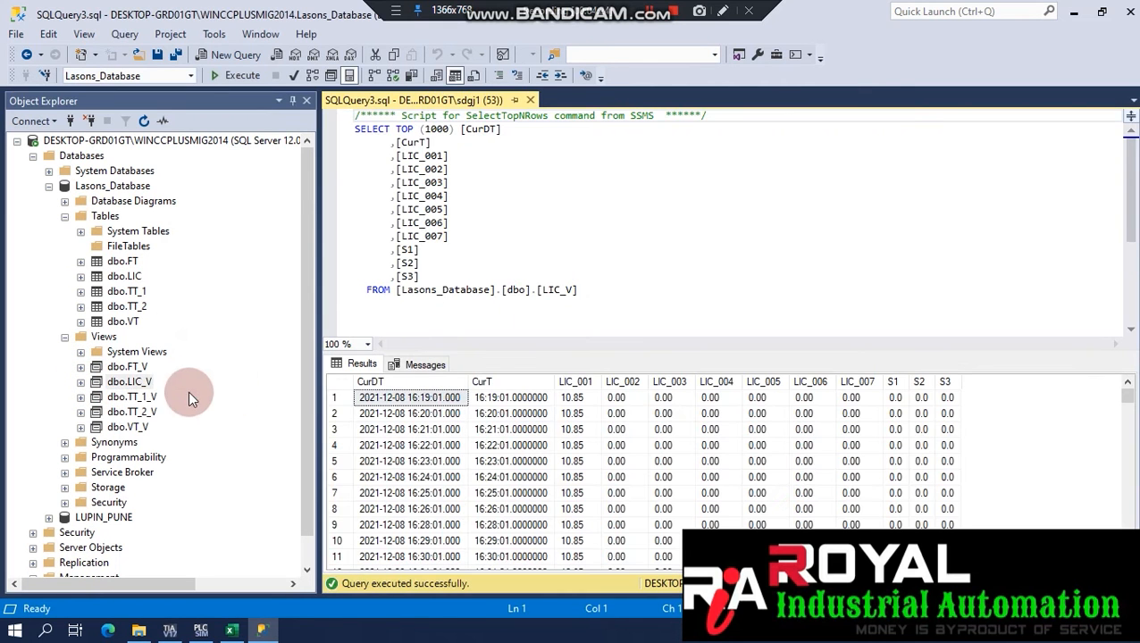
Open the dbo.LIC_V view design and add the TT_1 table to its diagram.
{"action": "right_click", "coordinate": [139, 391]}
{"action": "left_click", "coordinate": [228, 335]}
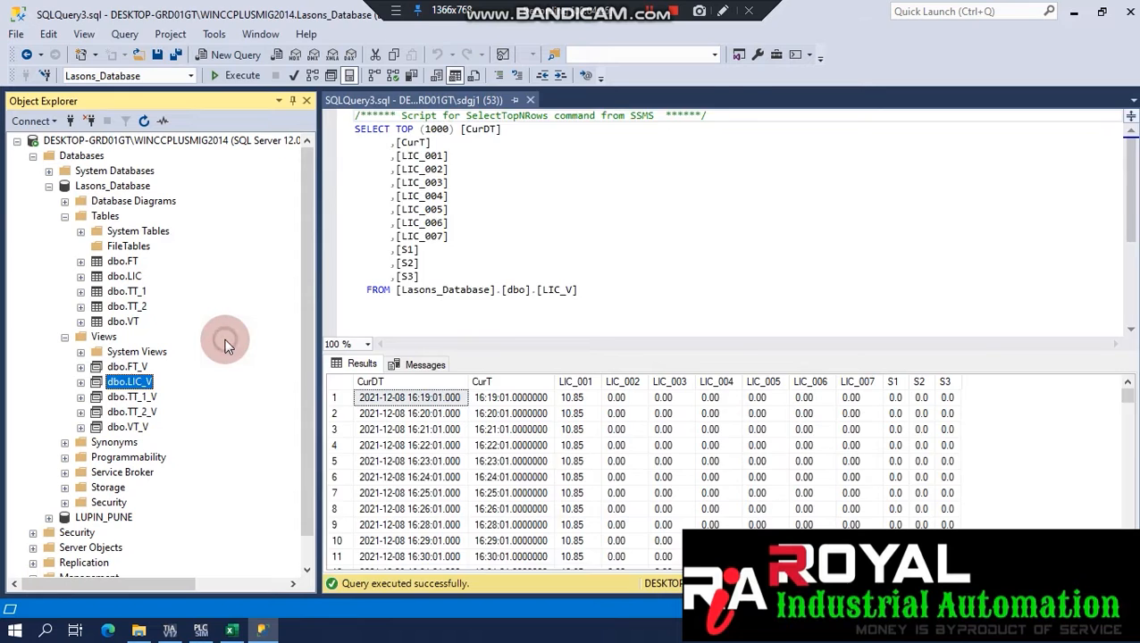
{"action": "right_click", "coordinate": [655, 167]}
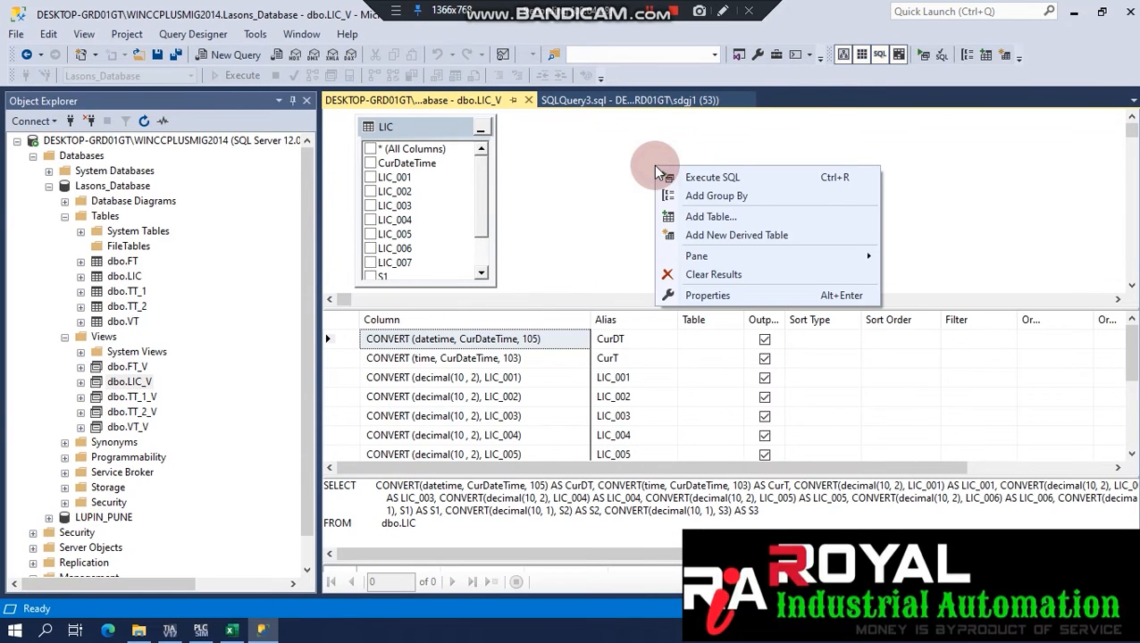
{"action": "left_click", "coordinate": [776, 217]}
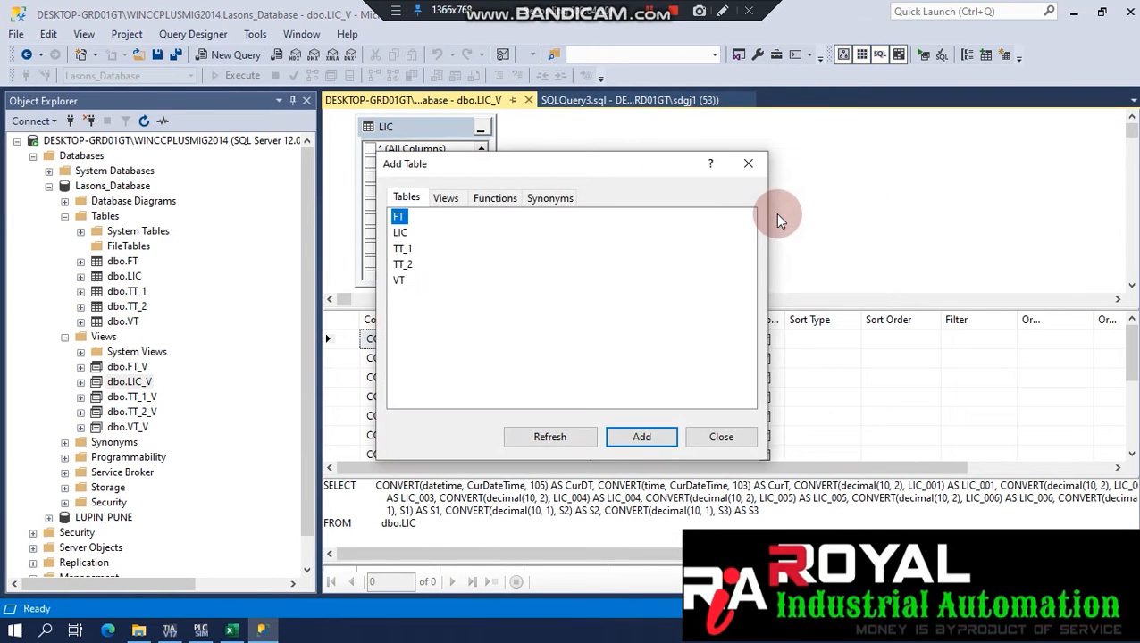
{"action": "double_click", "coordinate": [401, 252]}
{"action": "left_click", "coordinate": [748, 164]}
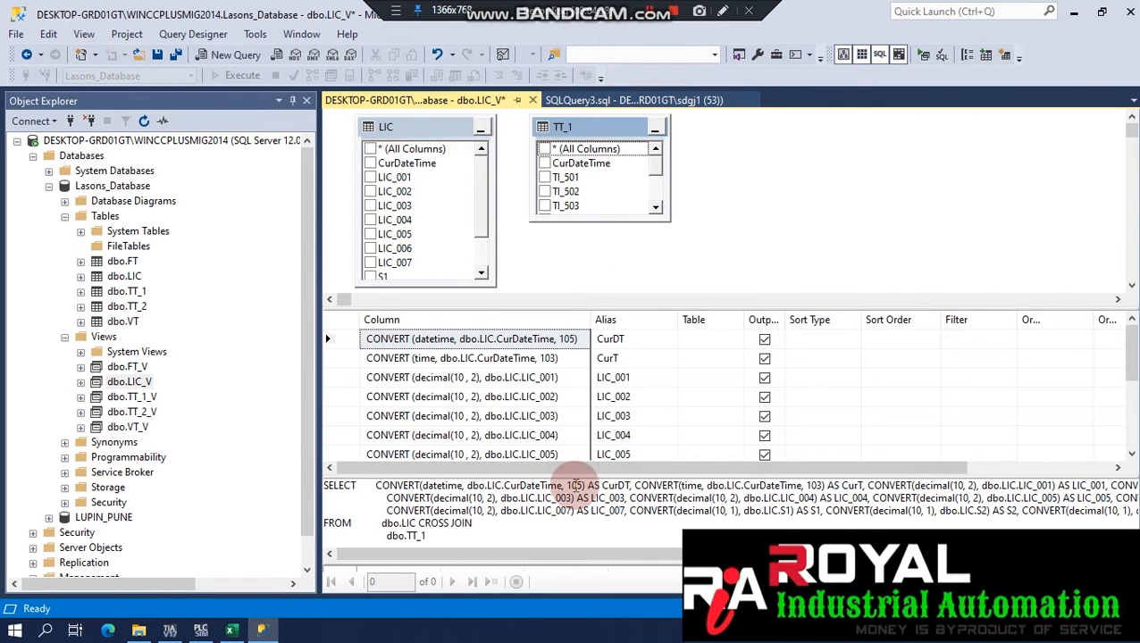
Review the view's CurDT and CurT conversions and LIC_001/LIC_002 decimal(10,2) expressions.
{"action": "left_click", "coordinate": [412, 131]}
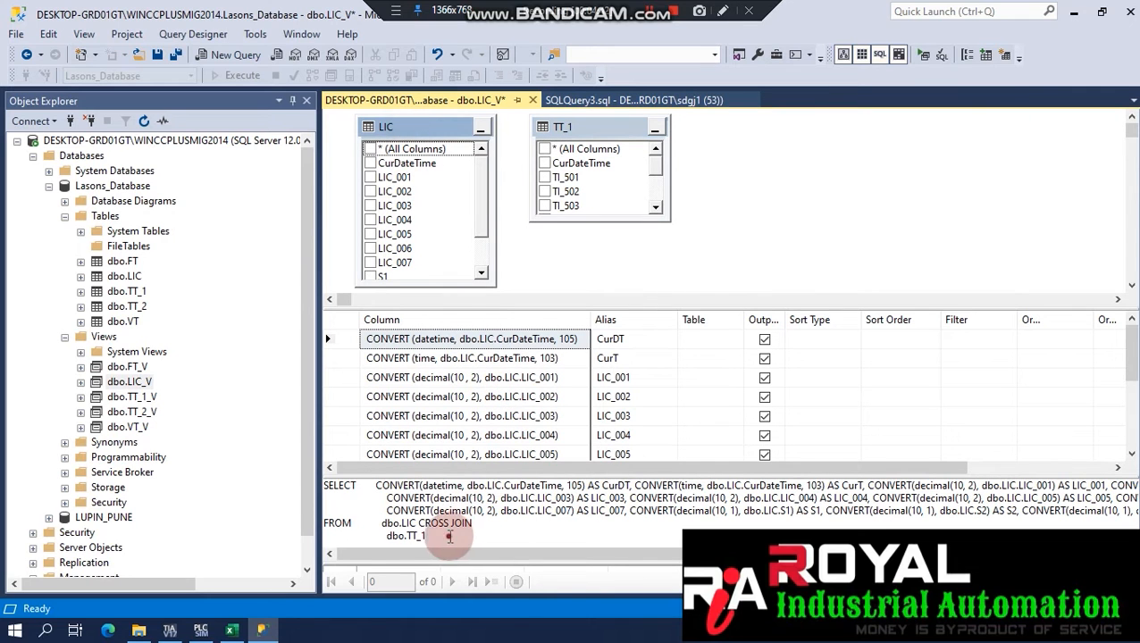
{"action": "left_click", "coordinate": [447, 357]}
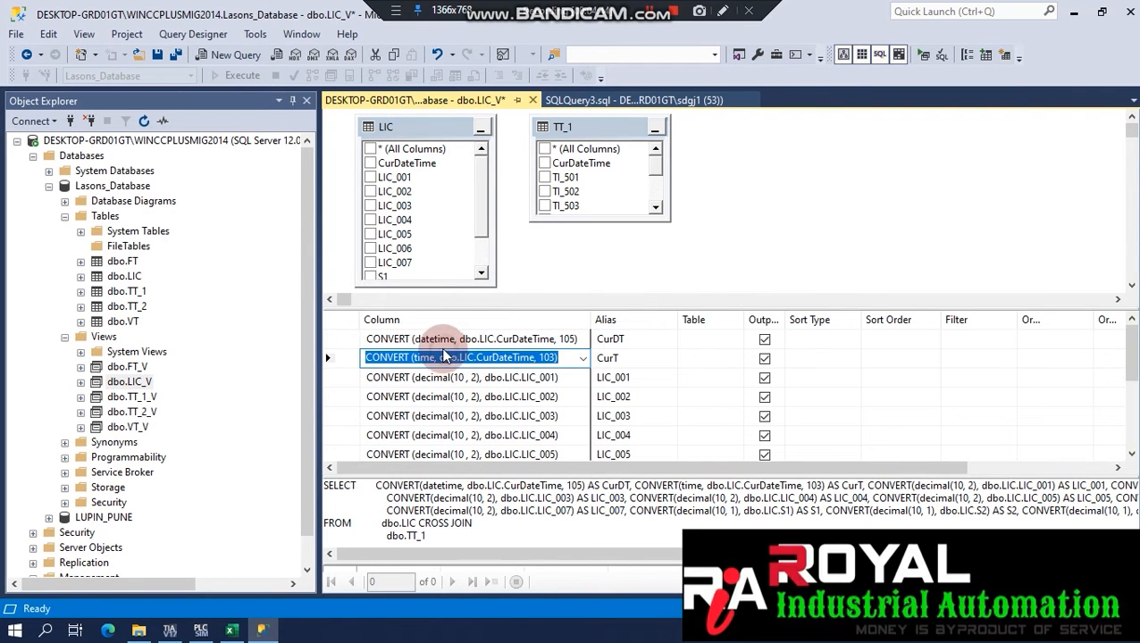
{"action": "left_click", "coordinate": [447, 341]}
{"action": "left_click_drag", "start_coordinate": [381, 341], "coordinate": [335, 339]}
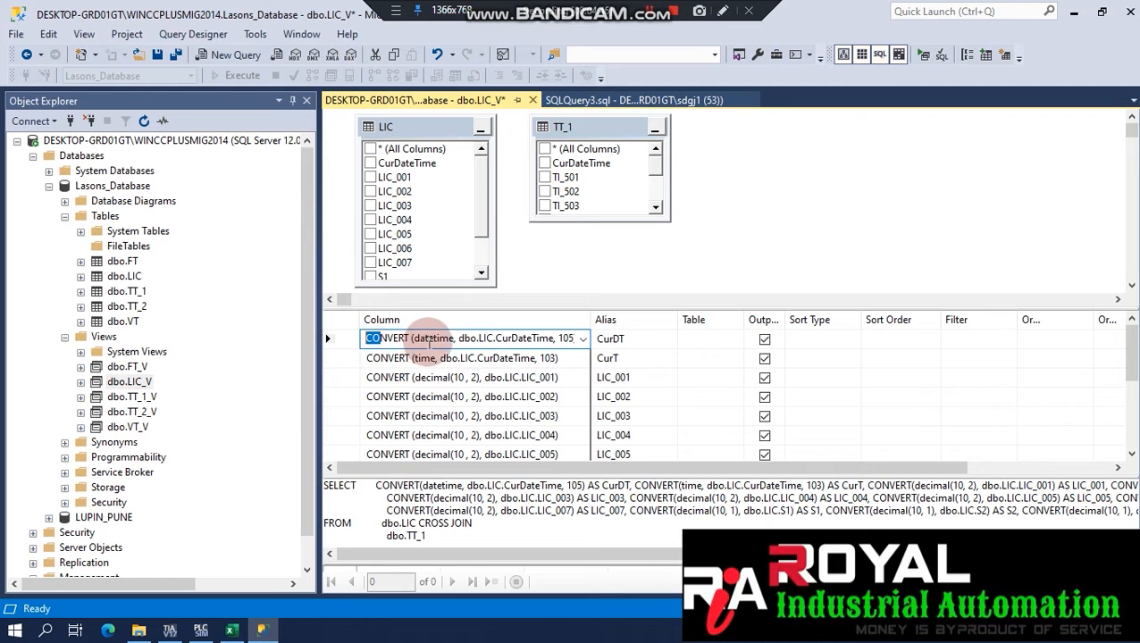
{"action": "left_click_drag", "start_coordinate": [591, 319], "coordinate": [643, 319]}
{"action": "left_click", "coordinate": [529, 377]}
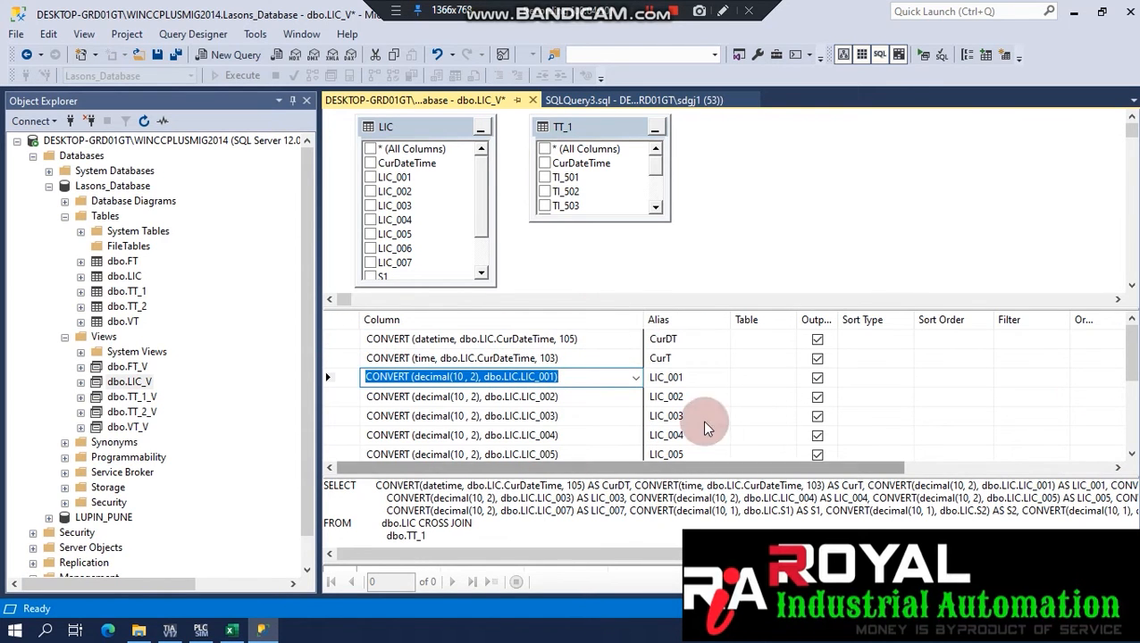
{"action": "mouse_move", "coordinate": [1131, 344]}
{"action": "left_mouse_down"}
{"action": "mouse_move", "coordinate": [1131, 420]}
{"action": "mouse_move", "coordinate": [1131, 344]}
{"action": "left_mouse_up"}
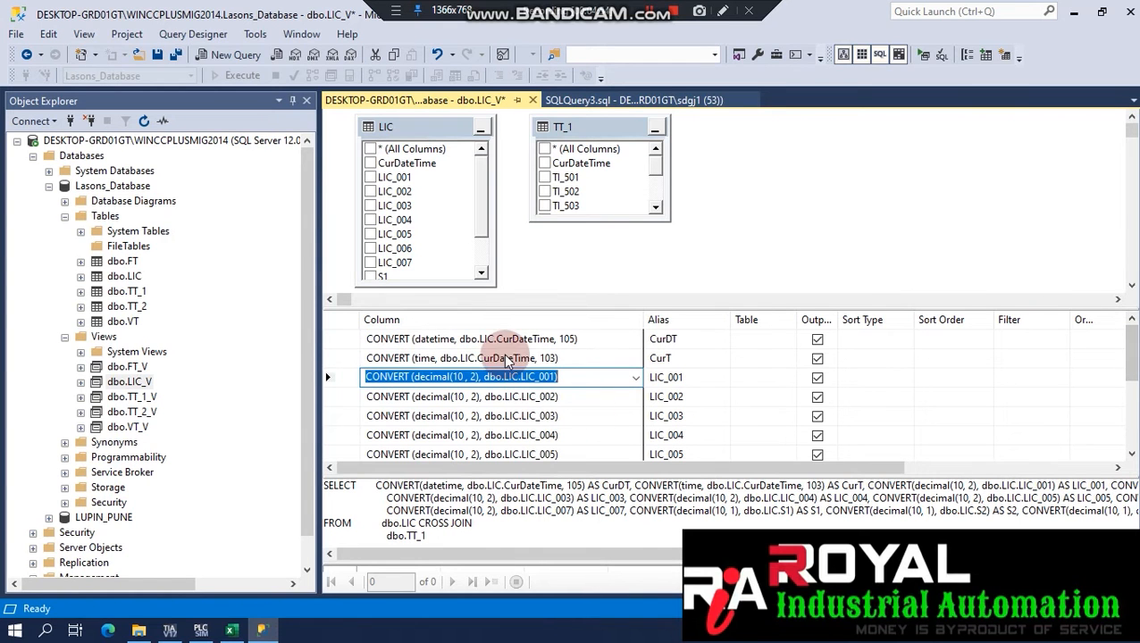
{"action": "left_click", "coordinate": [507, 360]}
{"action": "left_click", "coordinate": [592, 393]}
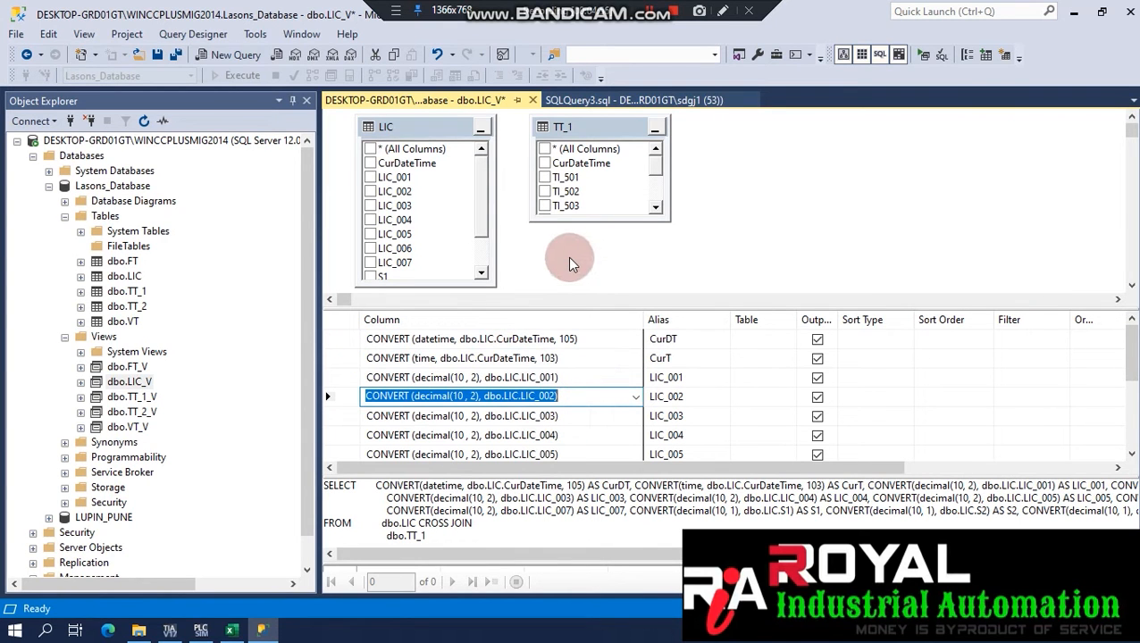
{"action": "right_click", "coordinate": [125, 383]}
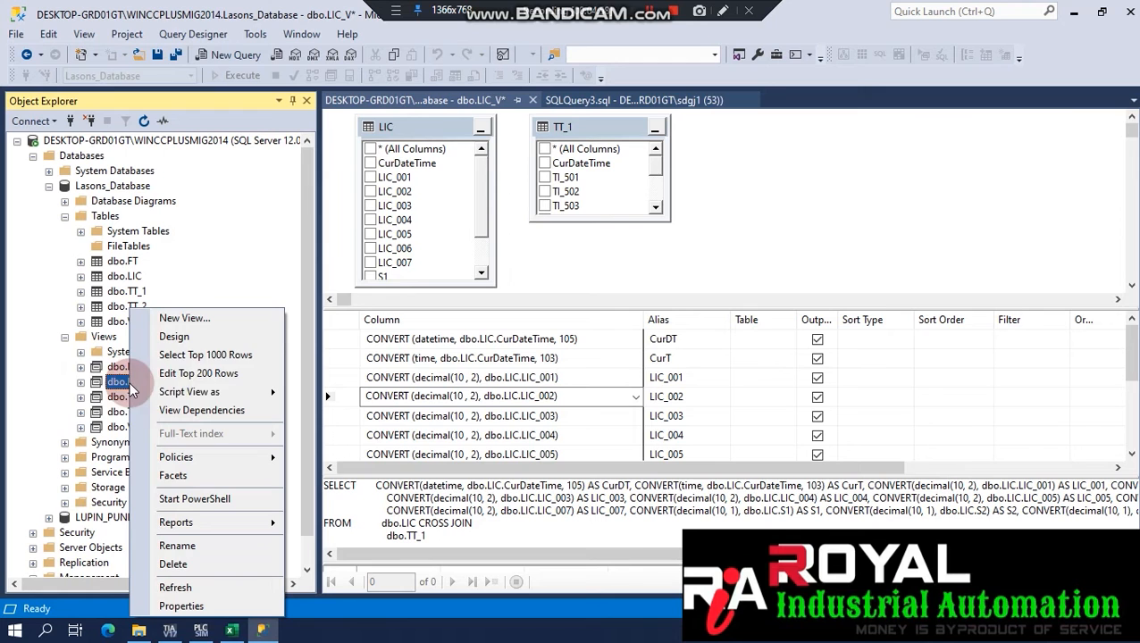
Show the top 1000 rows of dbo.LIC_V and compare row 1's CurDT and CurT values.
{"action": "left_click", "coordinate": [209, 357]}
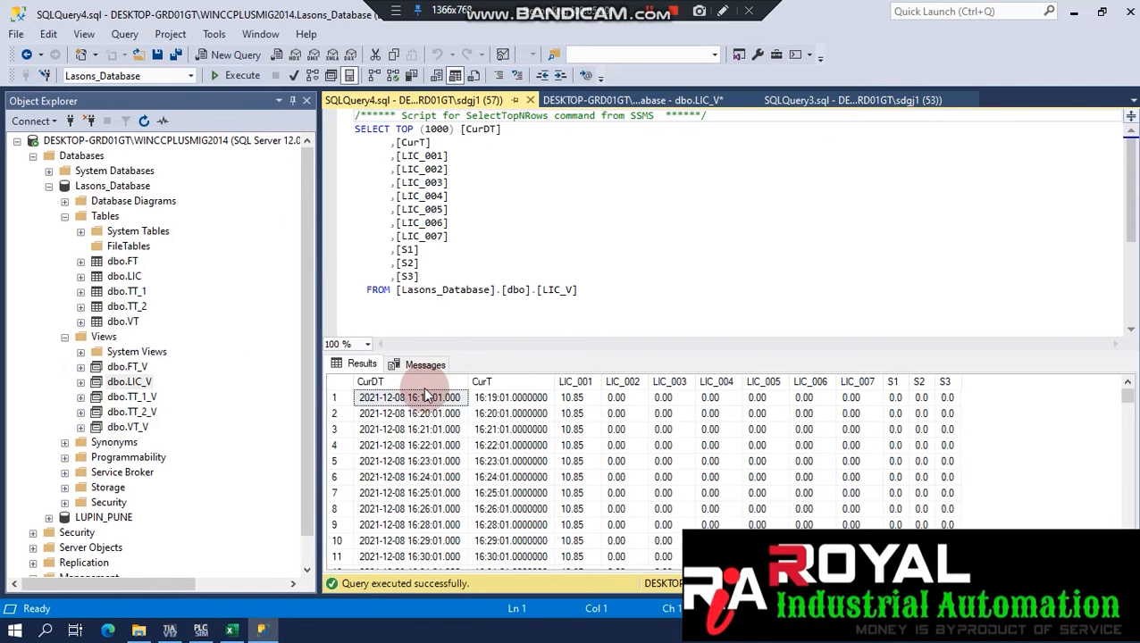
{"action": "left_click", "coordinate": [536, 398]}
{"action": "left_click", "coordinate": [438, 398]}
{"action": "left_click", "coordinate": [517, 399]}
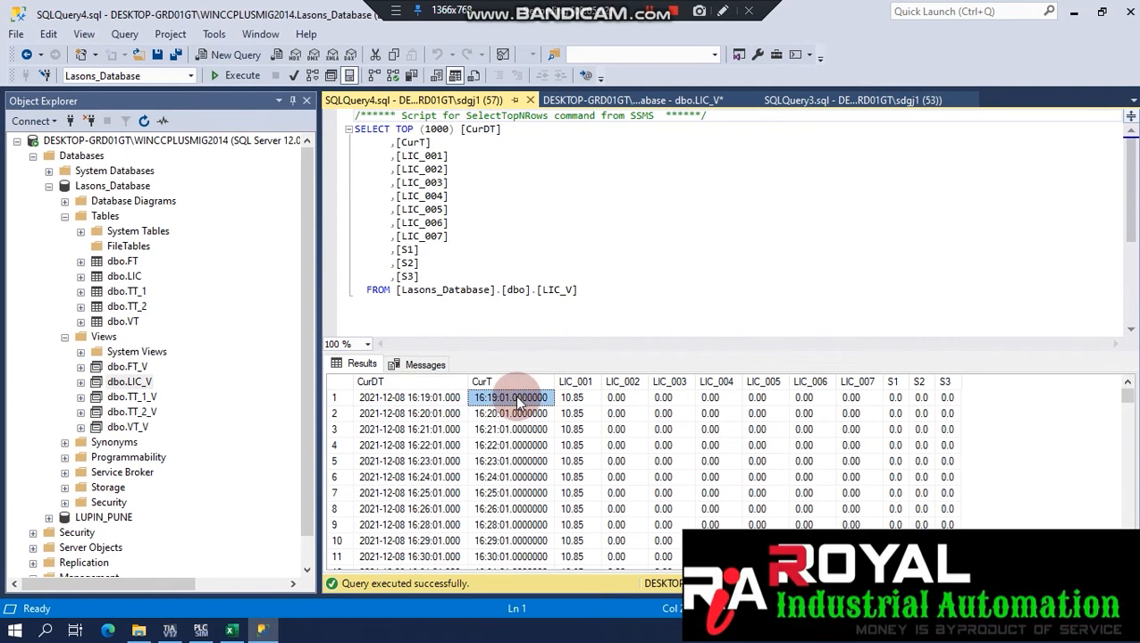
{"action": "left_click", "coordinate": [362, 399]}
{"action": "left_click", "coordinate": [497, 399]}
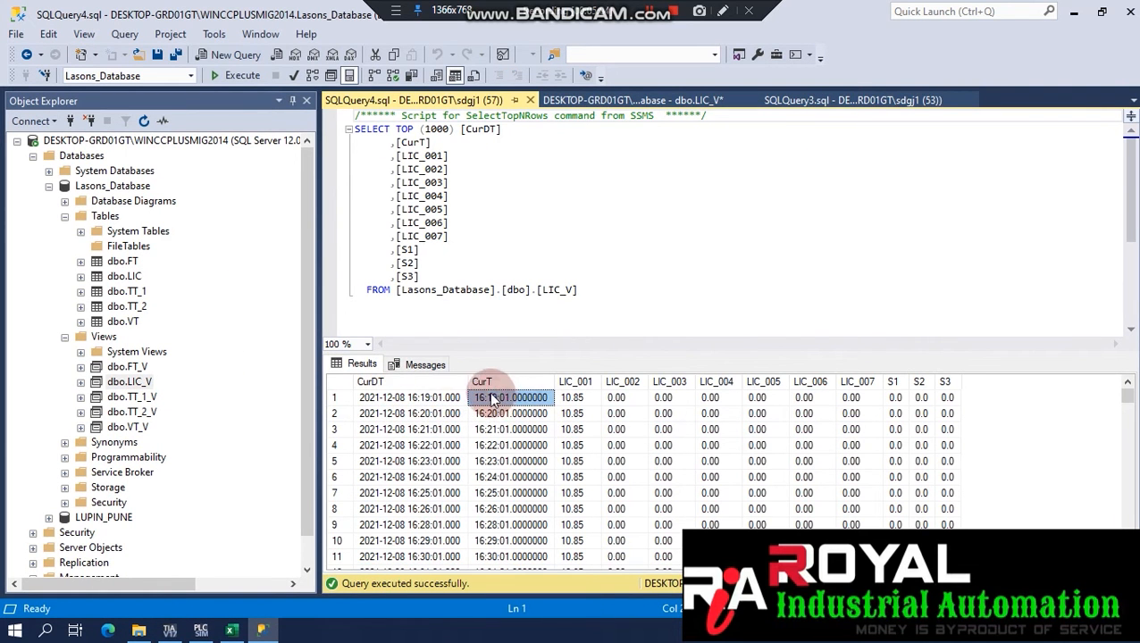
Show the top 1000 rows of dbo.LIC and compare its CurDateTime and LIC readings with the view.
{"action": "left_click", "coordinate": [120, 292]}
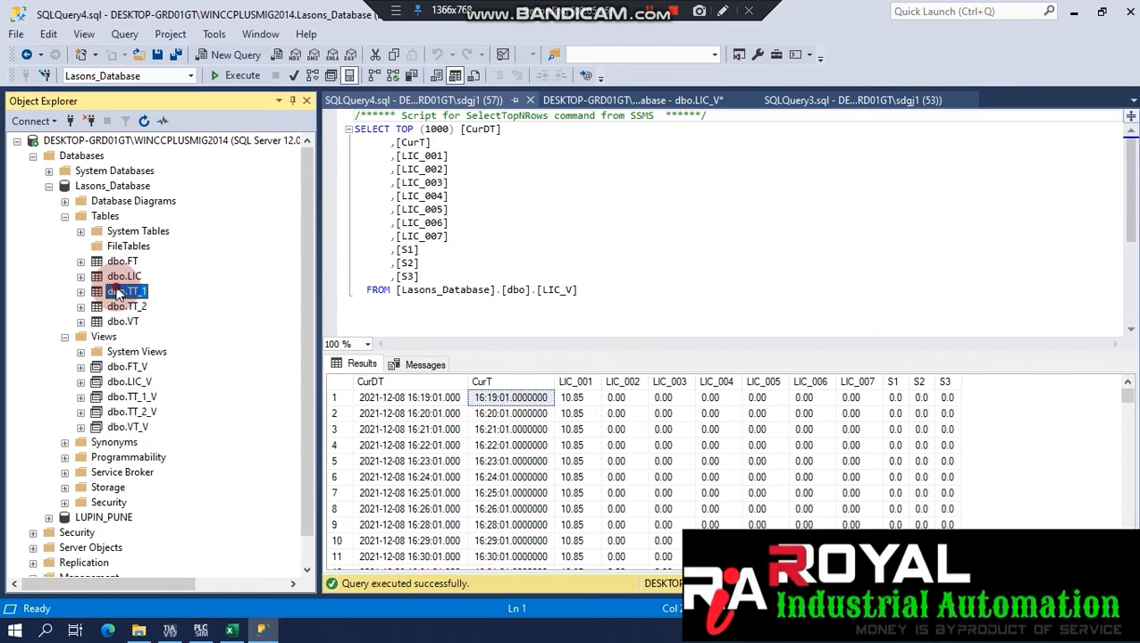
{"action": "left_click", "coordinate": [123, 277]}
{"action": "right_click", "coordinate": [124, 277]}
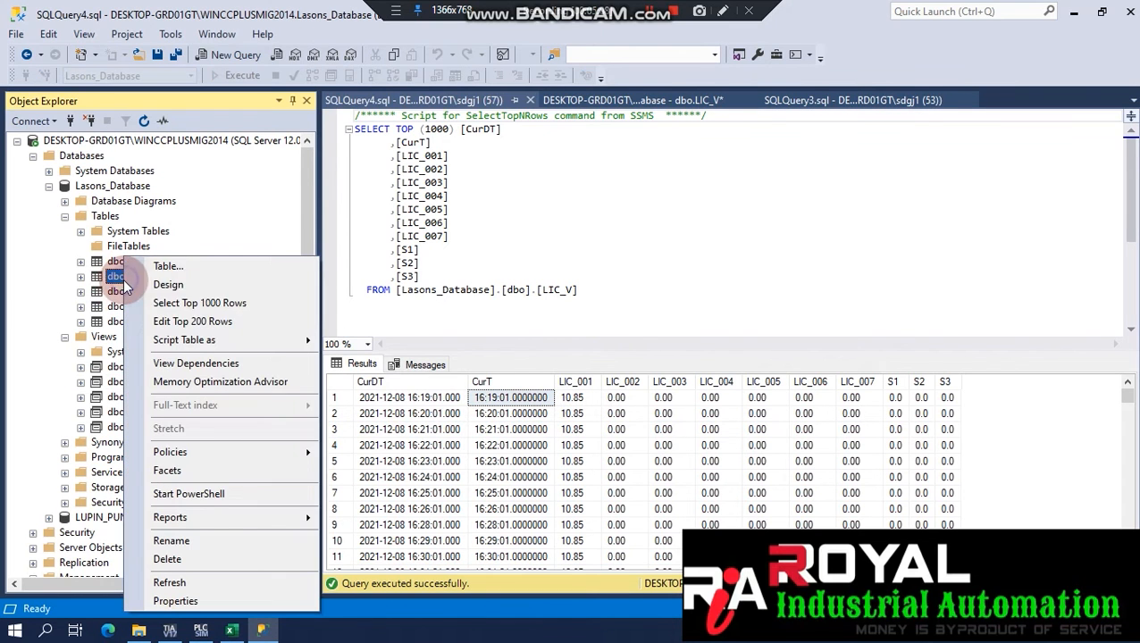
{"action": "left_click", "coordinate": [186, 304]}
{"action": "left_click", "coordinate": [376, 395]}
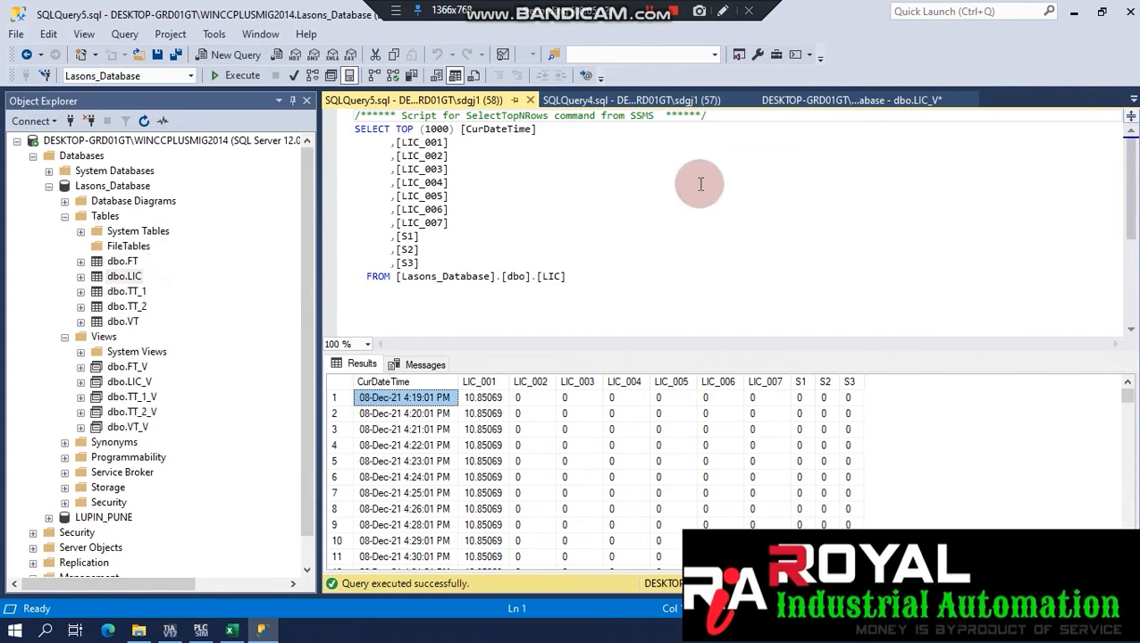
{"action": "left_click", "coordinate": [530, 100]}
{"action": "left_click", "coordinate": [389, 400]}
{"action": "left_click", "coordinate": [512, 400]}
{"action": "left_click", "coordinate": [585, 409]}
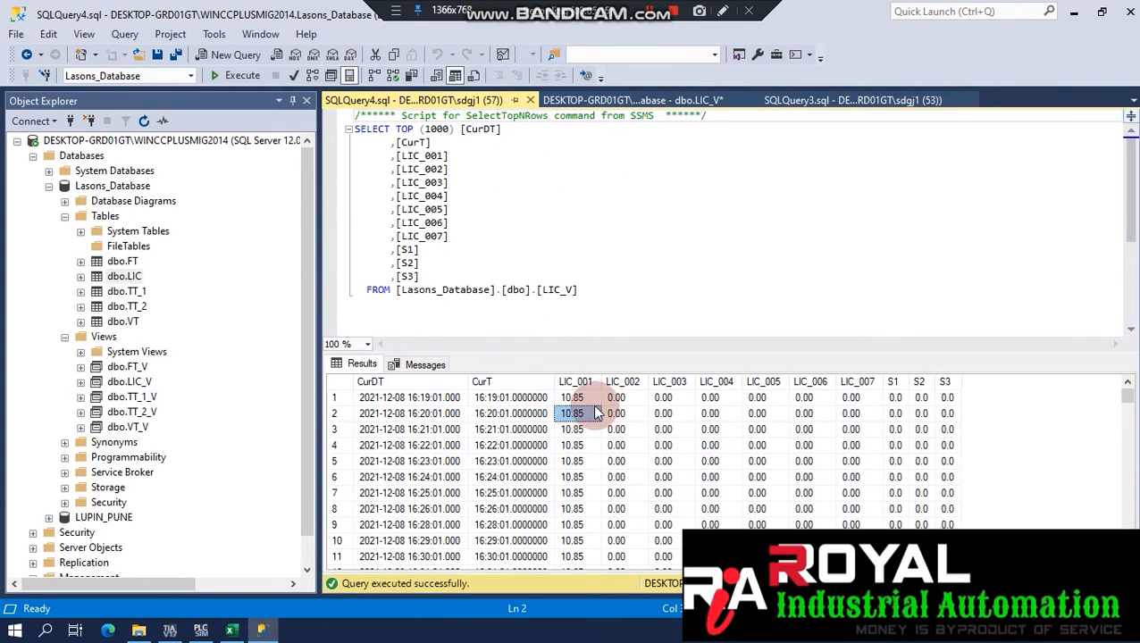
{"action": "left_click", "coordinate": [661, 400]}
Sort the LIC_V query by CurDT DESC and confirm the latest data reaches 2021-12-11.
{"action": "left_click", "coordinate": [610, 299]}
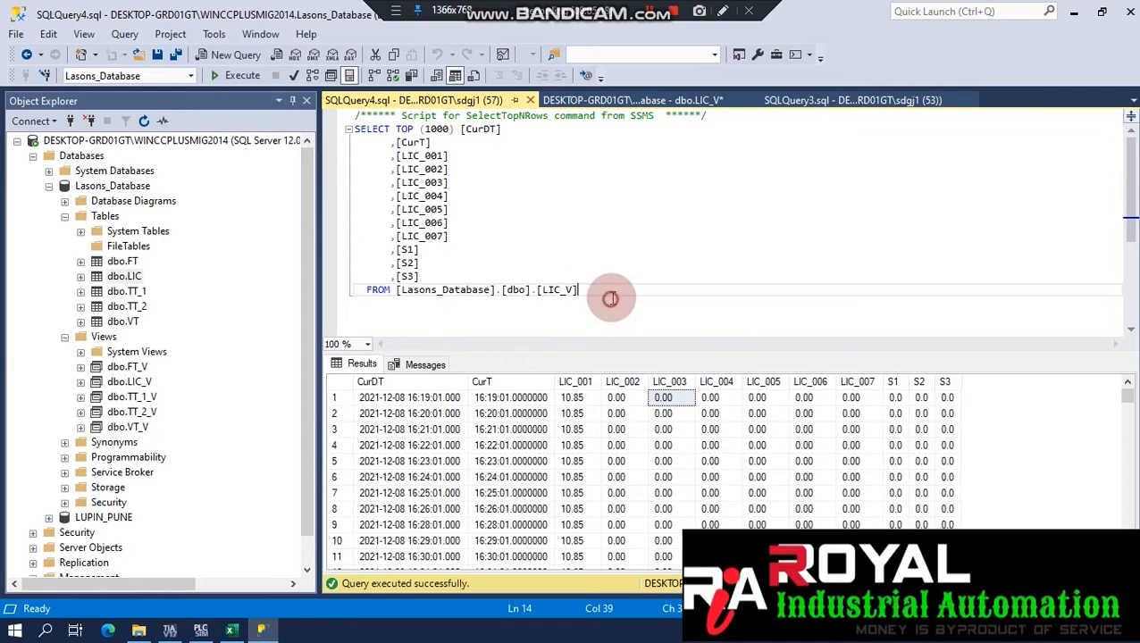
{"action": "type", "text": "ORDER"}
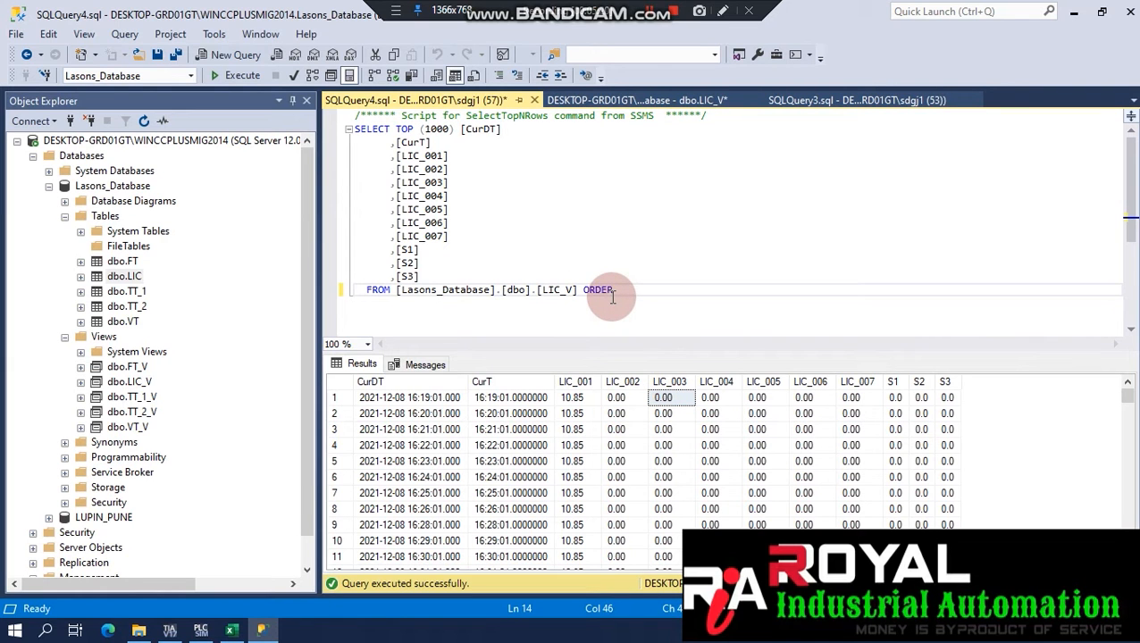
{"action": "type", "text": " BY CUR"}
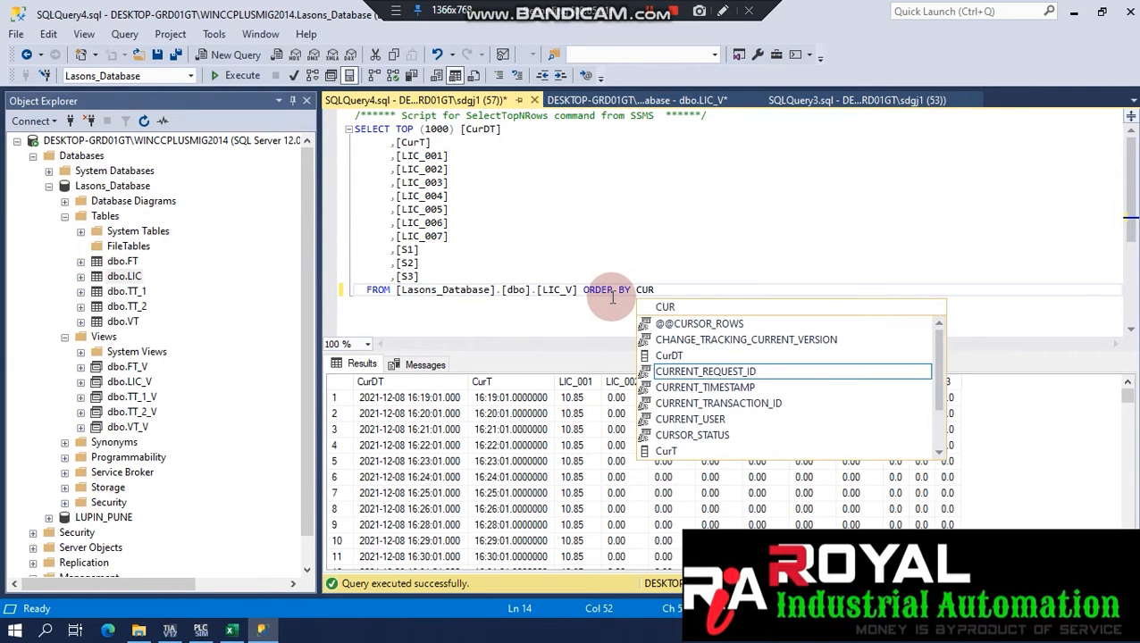
{"action": "double_click", "coordinate": [722, 356]}
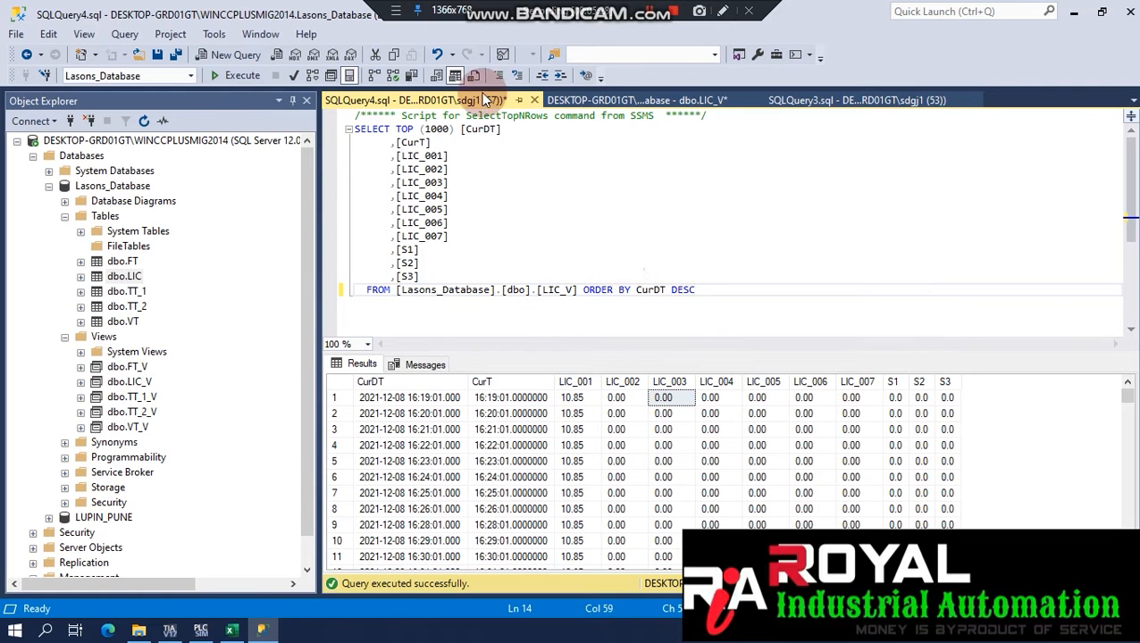
{"action": "left_click", "coordinate": [235, 75]}
{"action": "left_click", "coordinate": [500, 398]}
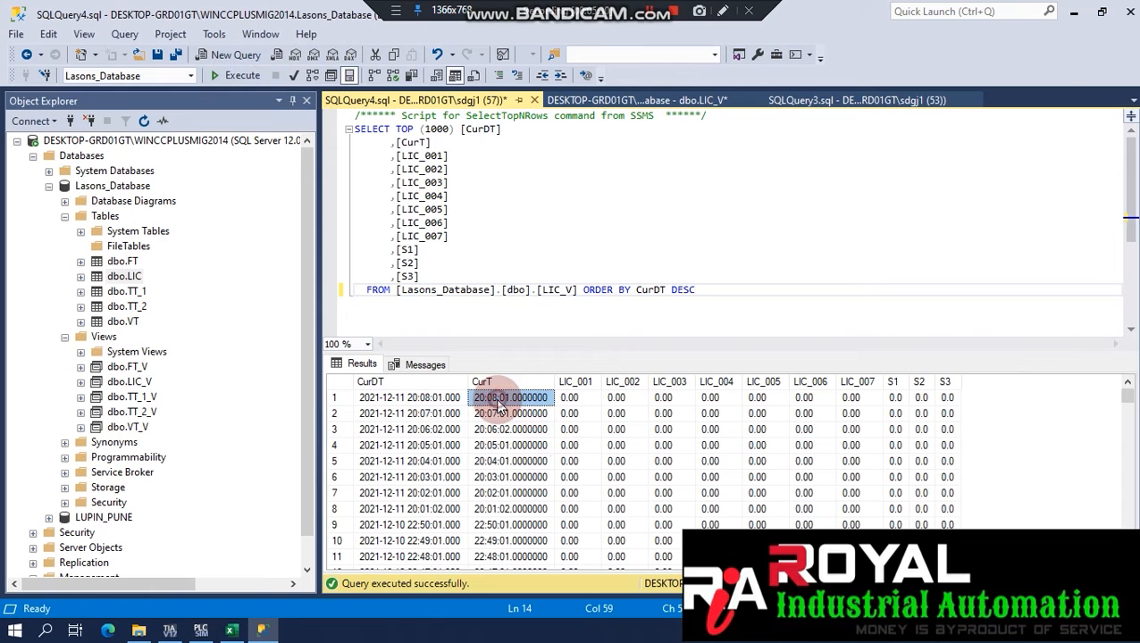
Close the LIC_V query, the LIC_V view designer and SQLQuery3 without saving.
{"action": "left_click", "coordinate": [534, 101]}
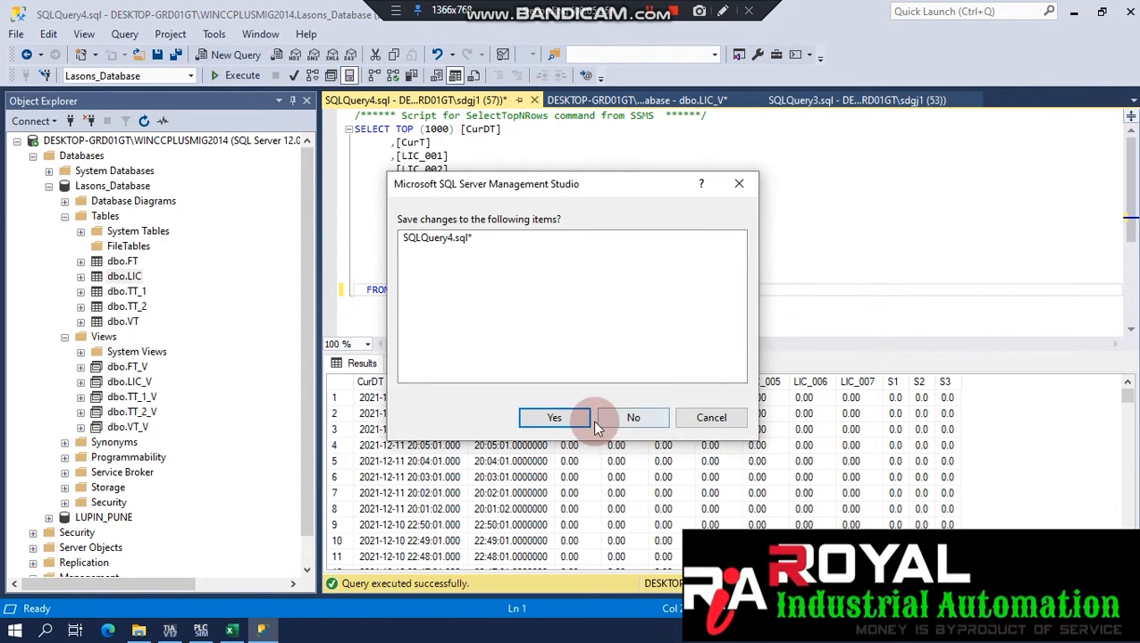
{"action": "left_click", "coordinate": [627, 418]}
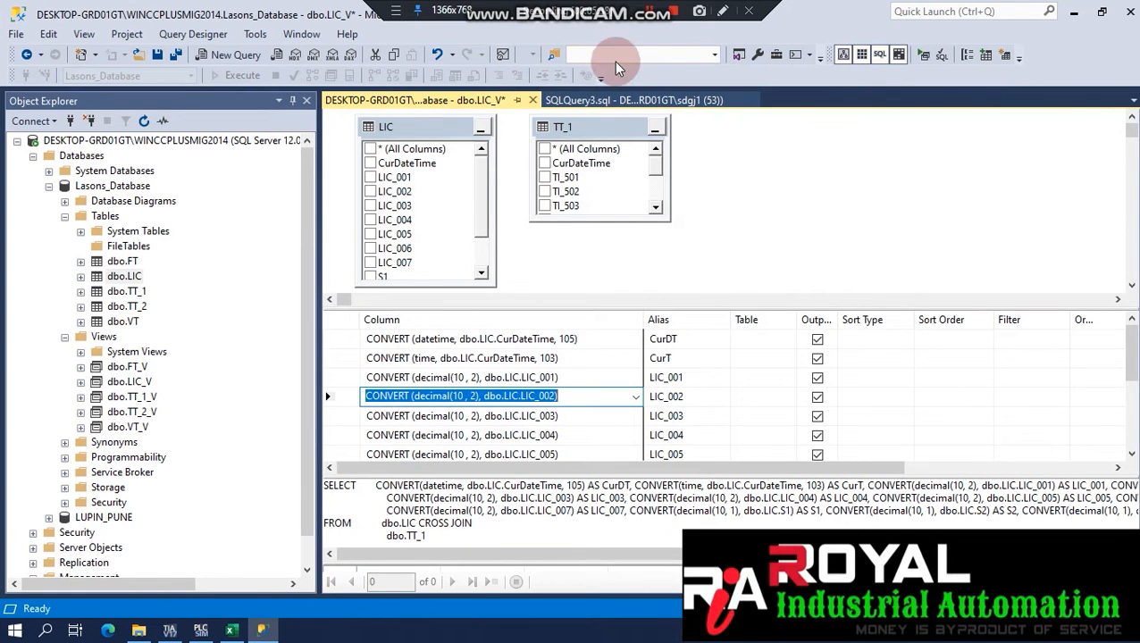
{"action": "left_click", "coordinate": [534, 101]}
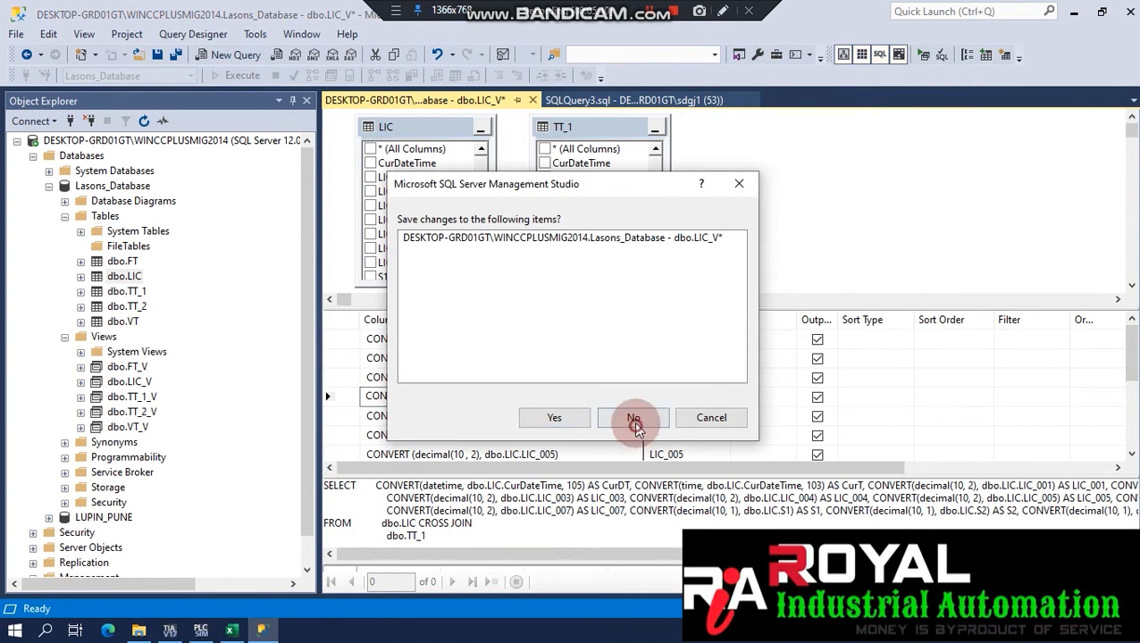
{"action": "left_click", "coordinate": [631, 417]}
{"action": "left_click", "coordinate": [529, 101]}
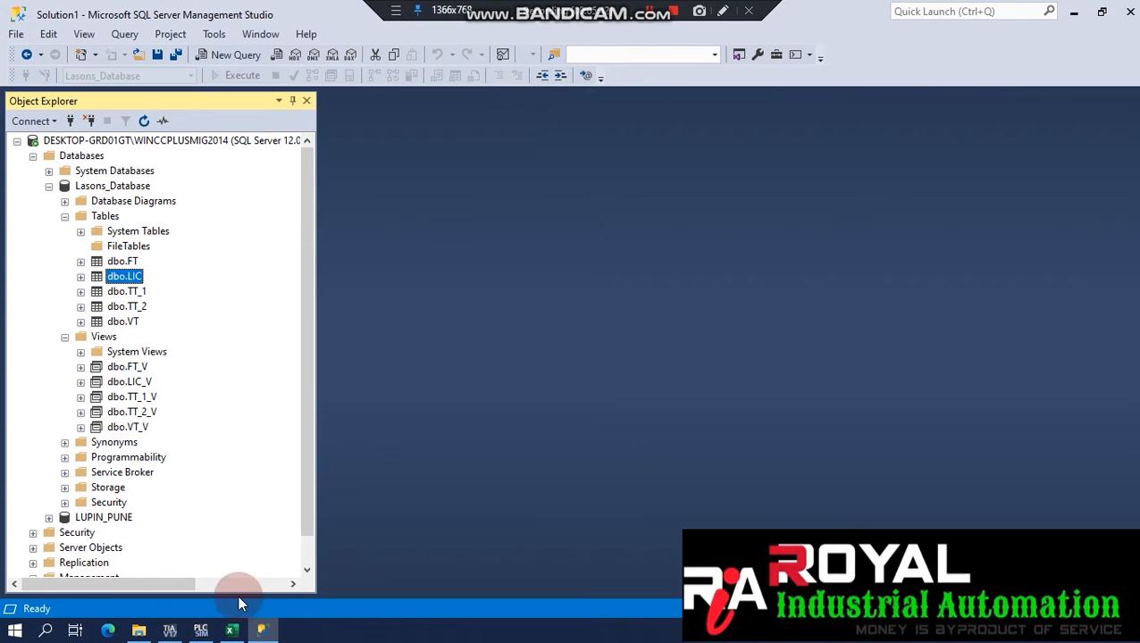
{"action": "left_click", "coordinate": [230, 630]}
Highlight the Access Configuration steps (E2:G8) in the Steps checklist.
{"action": "left_click_drag", "start_coordinate": [98, 466], "coordinate": [152, 501]}
{"action": "left_click", "coordinate": [267, 536]}
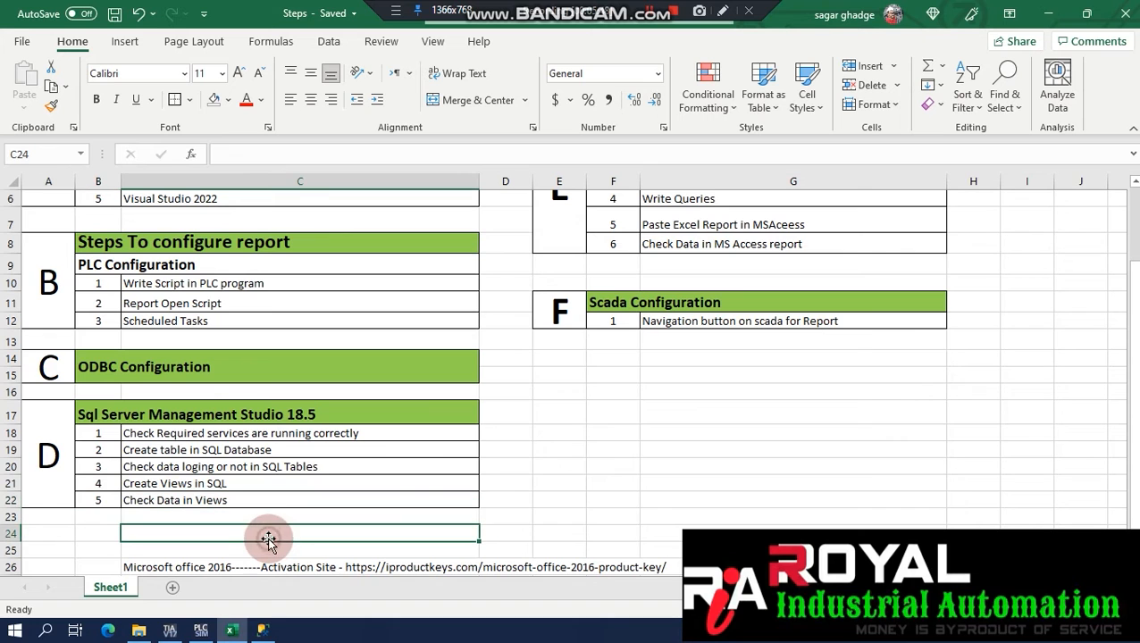
{"action": "scroll", "coordinate": [1137, 418], "scroll_direction": "up", "scroll_amount": 2}
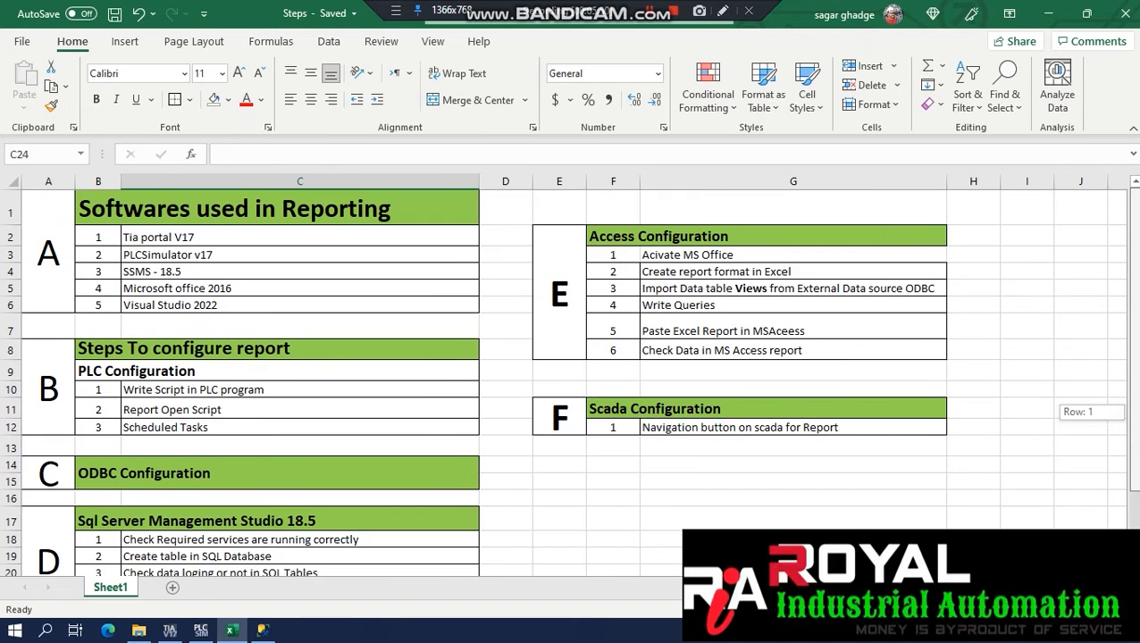
{"action": "left_click_drag", "start_coordinate": [558, 261], "coordinate": [670, 255]}
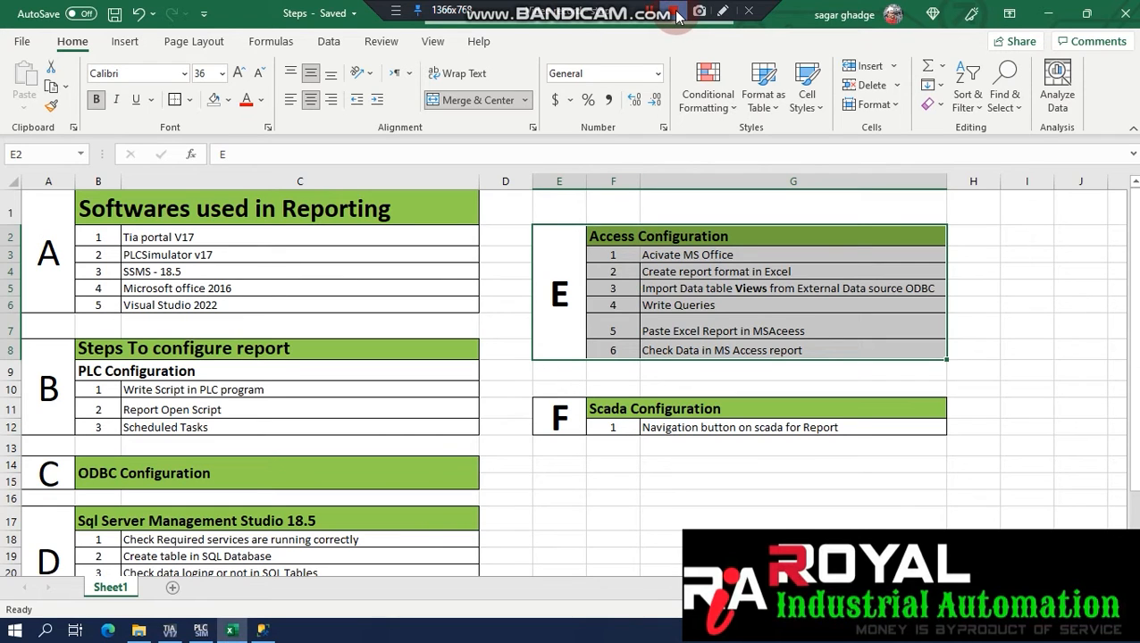
{"action": "left_click", "coordinate": [677, 15]}
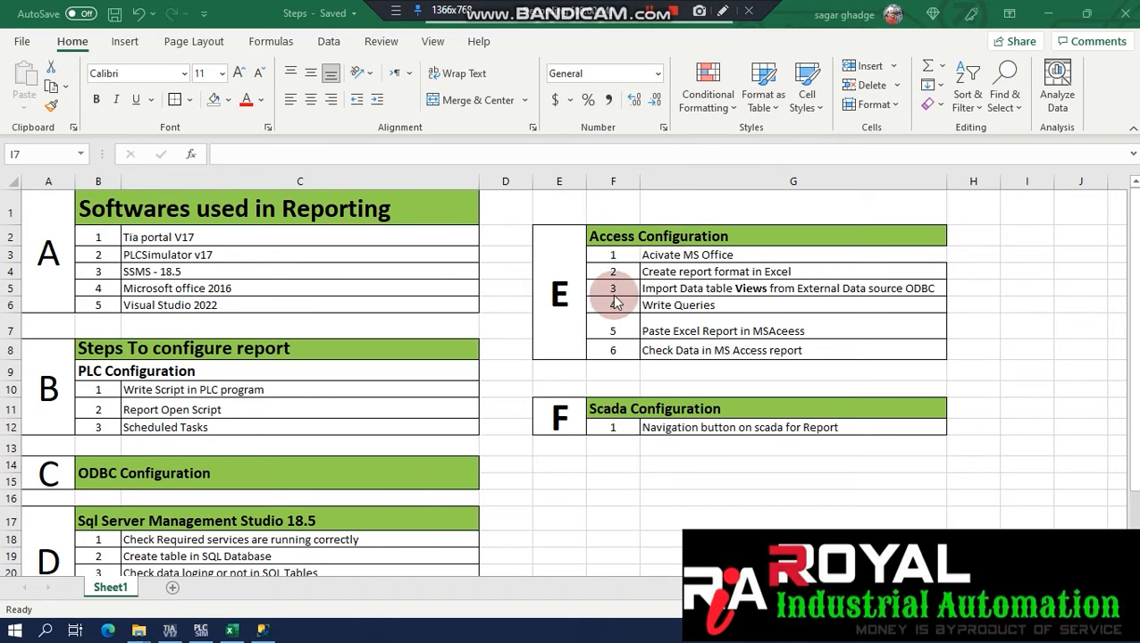
{"action": "left_click_drag", "start_coordinate": [562, 257], "coordinate": [648, 268]}
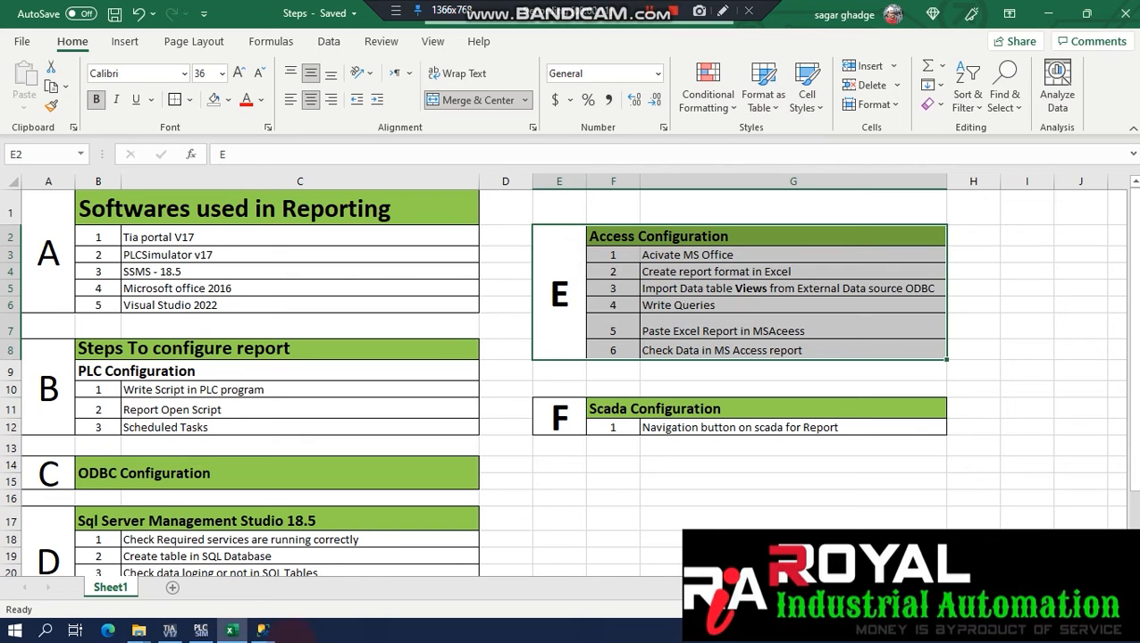
{"action": "left_click", "coordinate": [139, 631]}
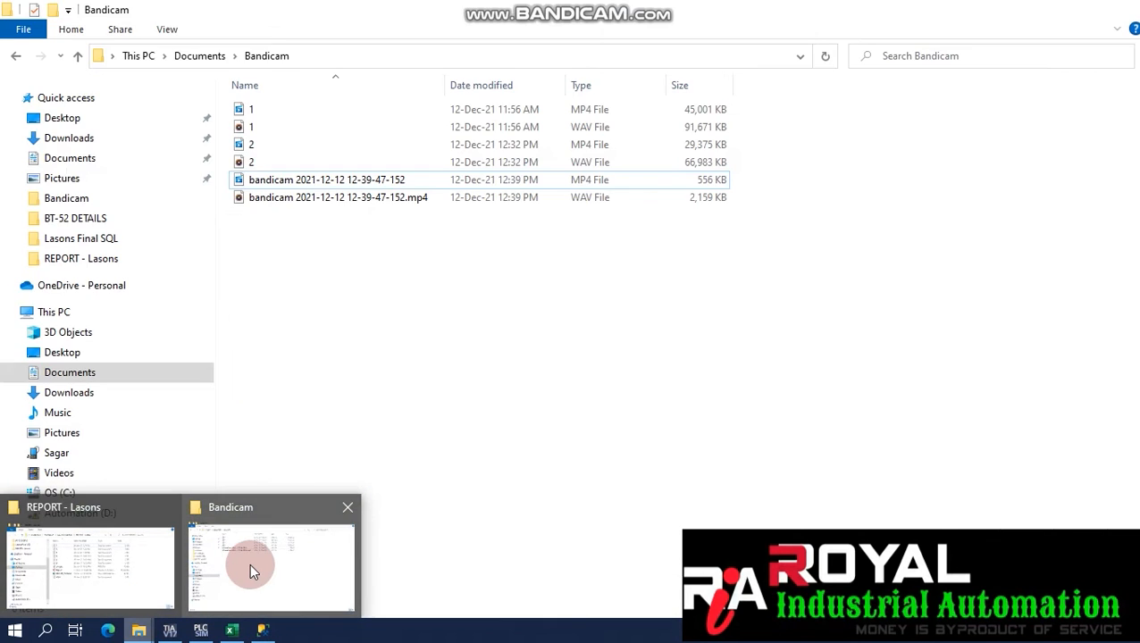
Open the Report Access database from the REPORT - Lasons folder and enter the form password.
{"action": "left_click", "coordinate": [98, 551]}
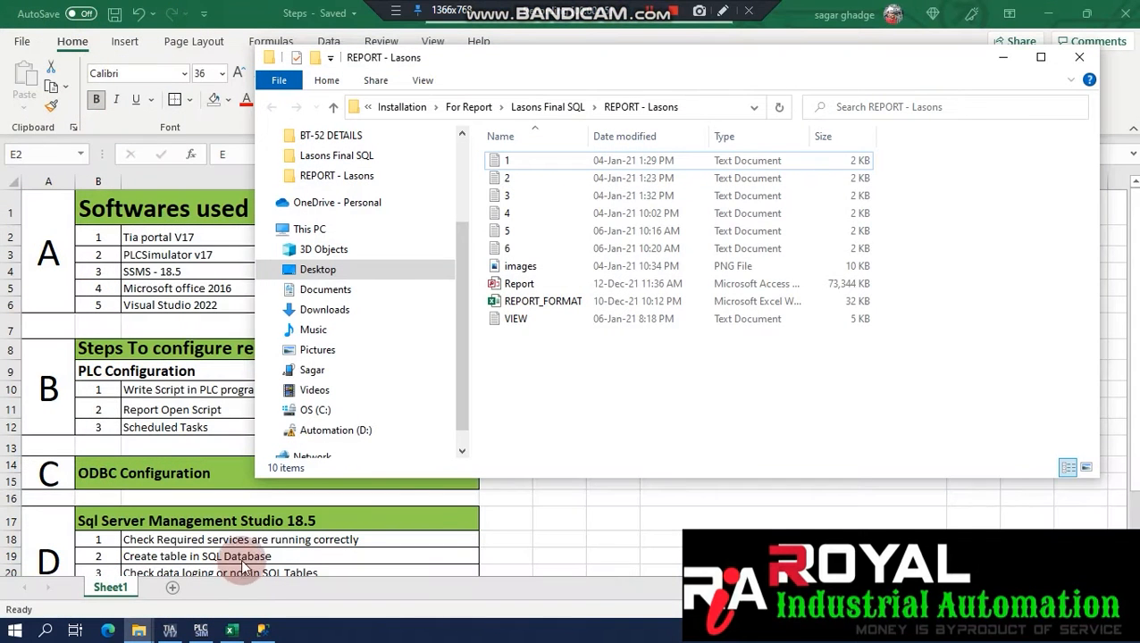
{"action": "double_click", "coordinate": [541, 284]}
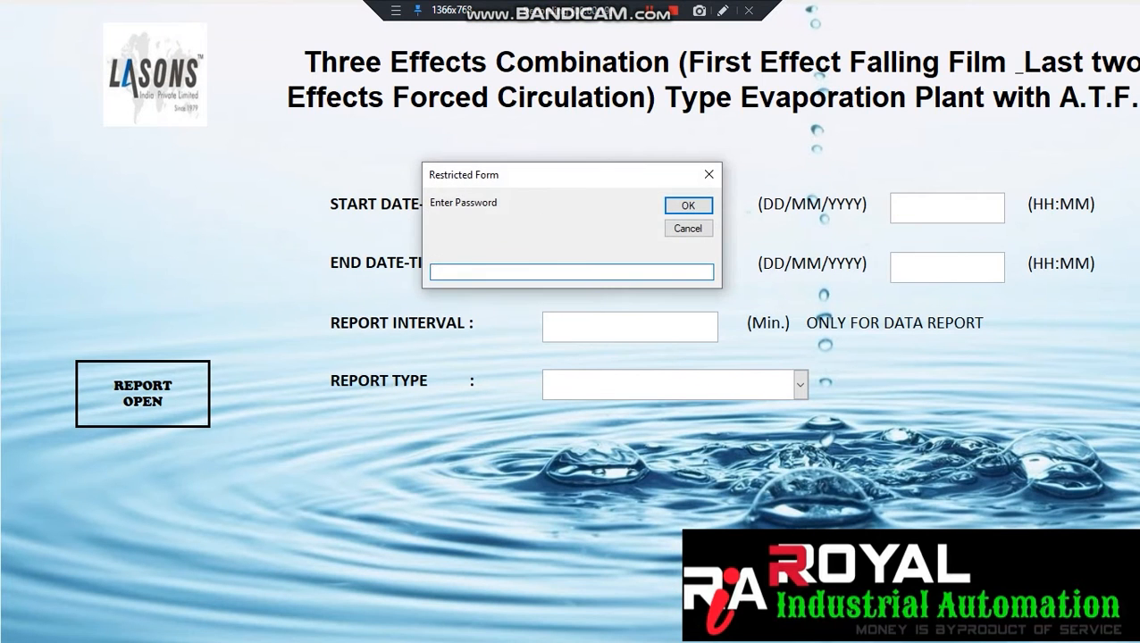
{"action": "key", "text": "Return"}
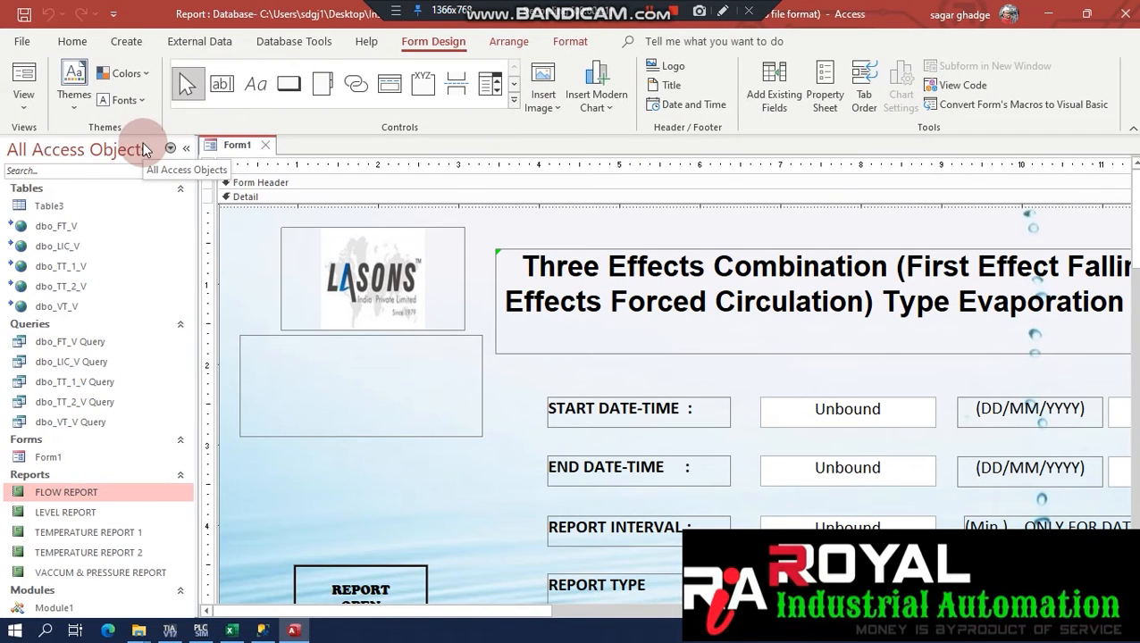
Open Table3 in Design view and review its ID, Report_Name and Report_Value fields.
{"action": "right_click", "coordinate": [77, 207]}
{"action": "left_click", "coordinate": [154, 240]}
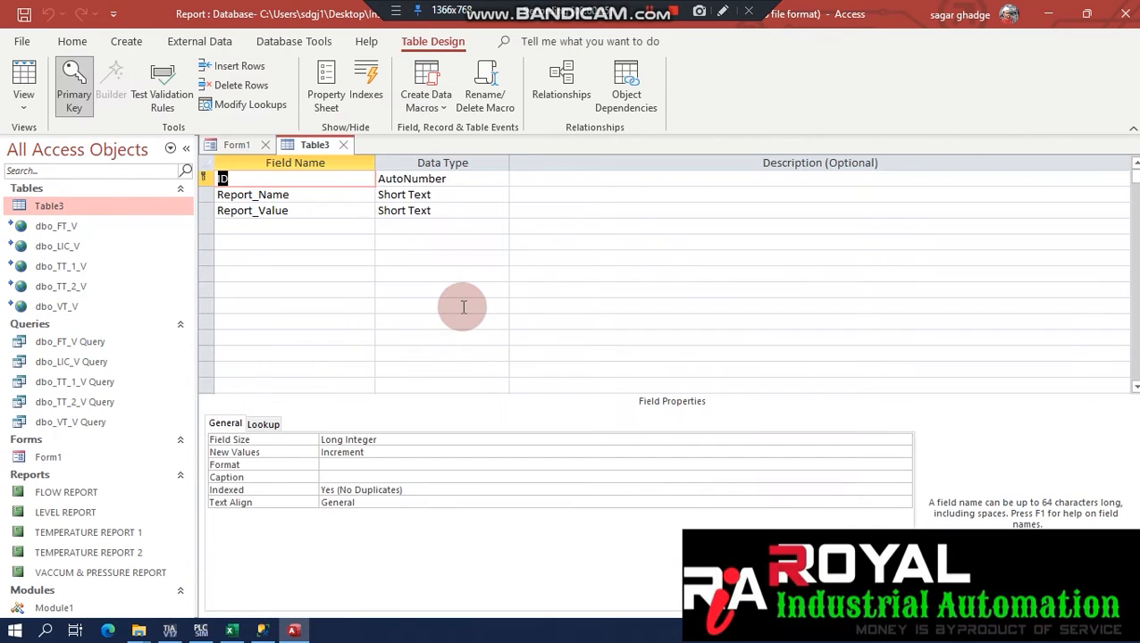
{"action": "left_click", "coordinate": [303, 195]}
{"action": "left_click", "coordinate": [311, 211]}
{"action": "left_click", "coordinate": [205, 195]}
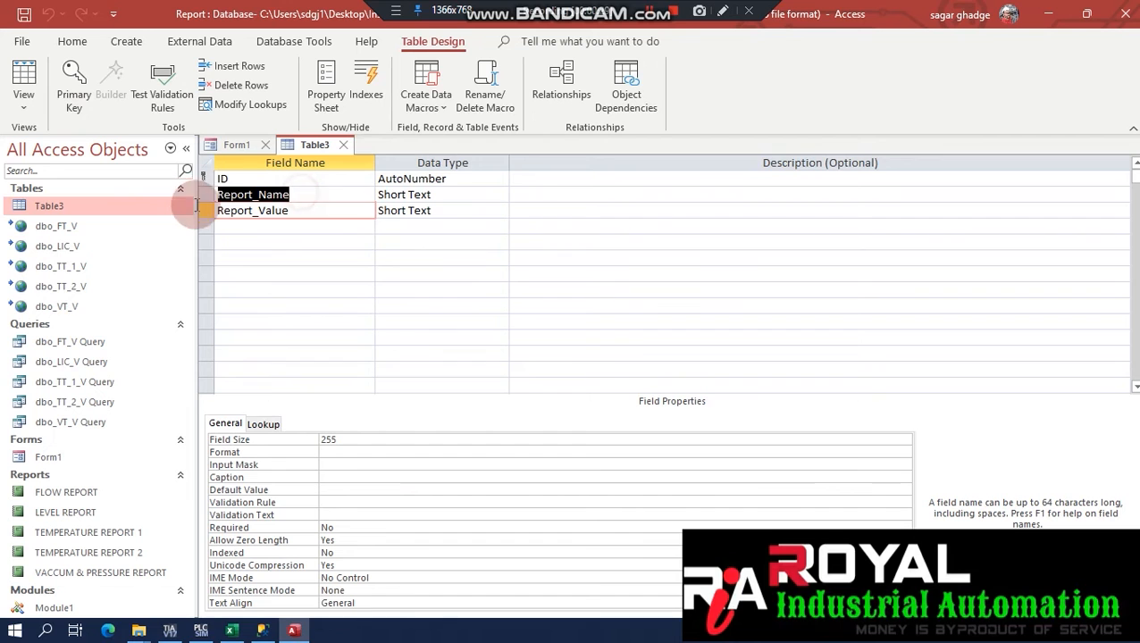
{"action": "left_click", "coordinate": [205, 216]}
{"action": "left_click", "coordinate": [262, 259]}
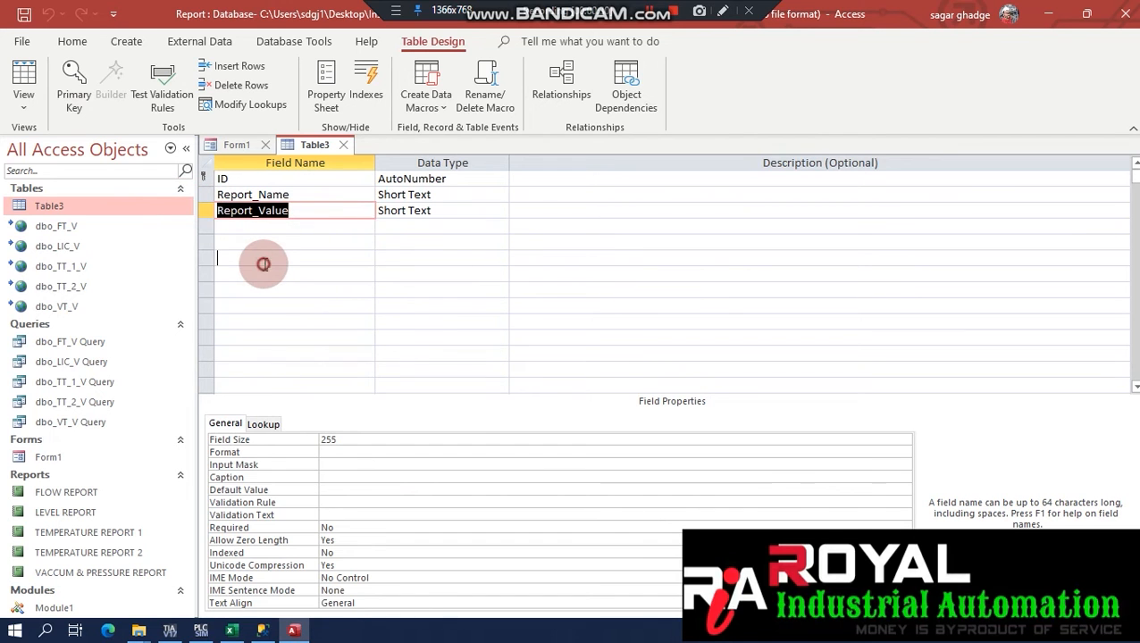
Close Form1, select dbo_FT_V and go to the External Data ribbon.
{"action": "left_click", "coordinate": [266, 147]}
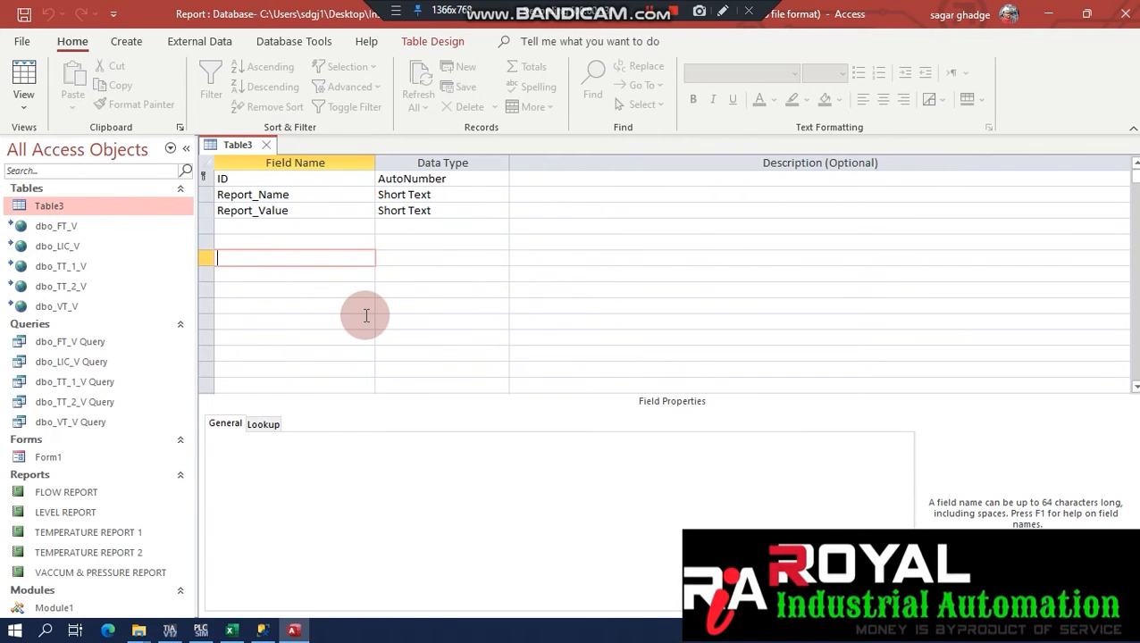
{"action": "left_click", "coordinate": [85, 228]}
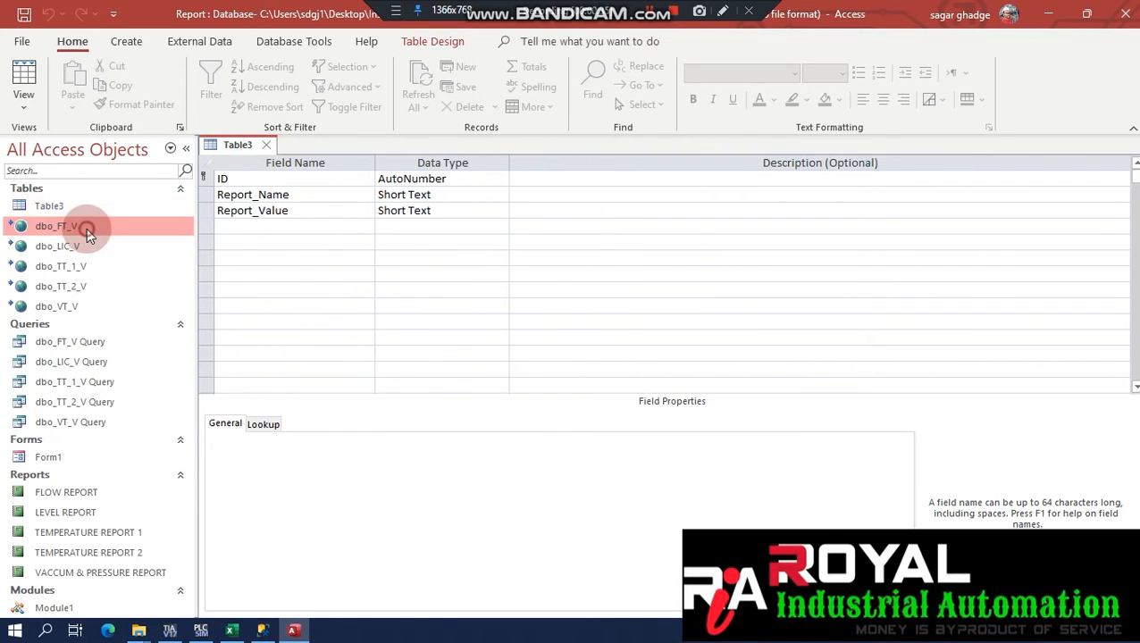
{"action": "left_click", "coordinate": [206, 40]}
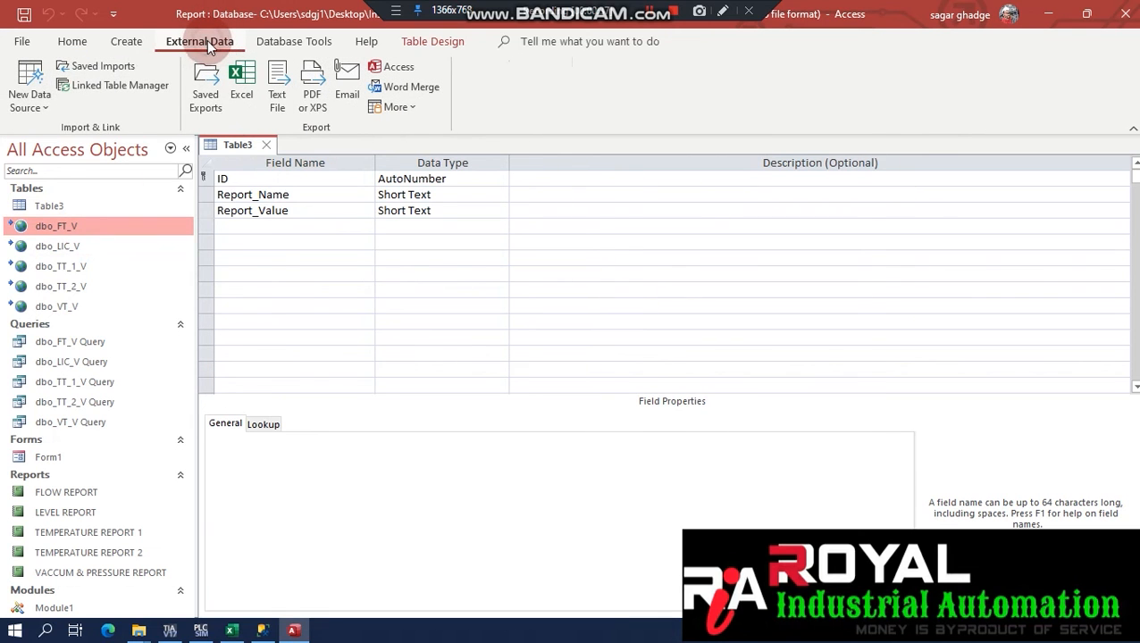
Start linking data from SQL Server through the machine data source.
{"action": "left_click", "coordinate": [39, 105]}
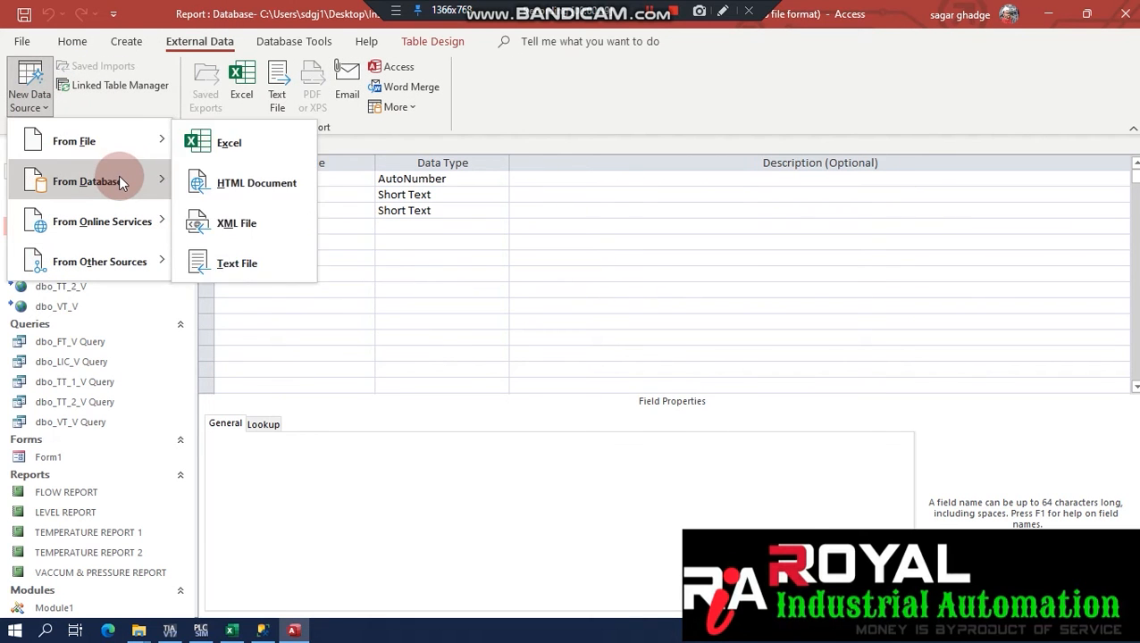
{"action": "mouse_move", "coordinate": [116, 178]}
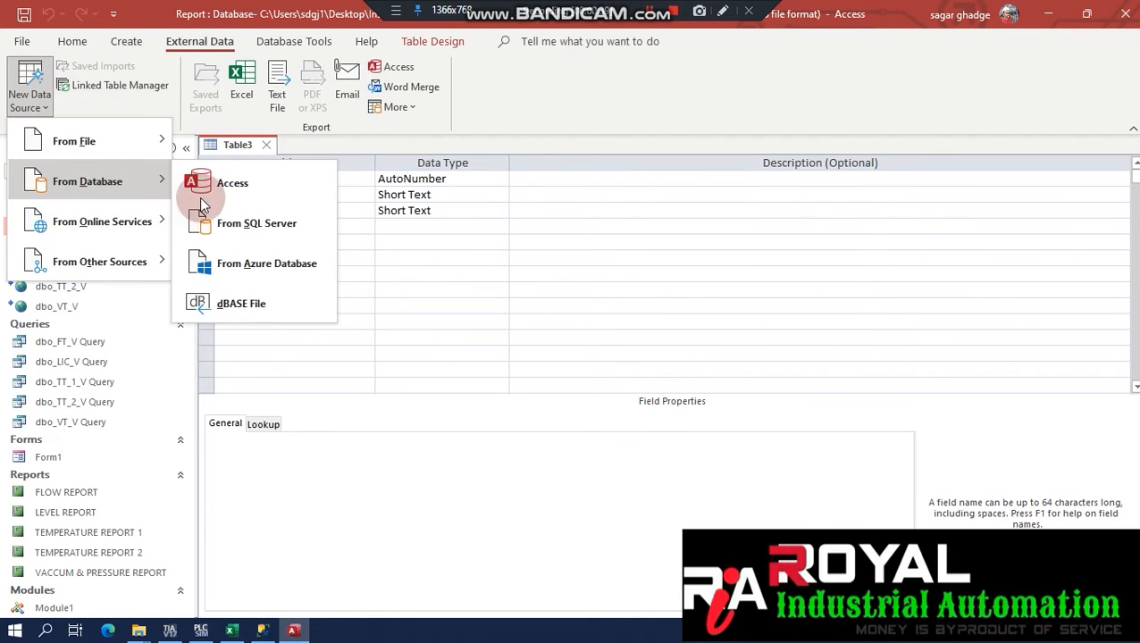
{"action": "left_click", "coordinate": [283, 230]}
{"action": "left_click", "coordinate": [315, 257]}
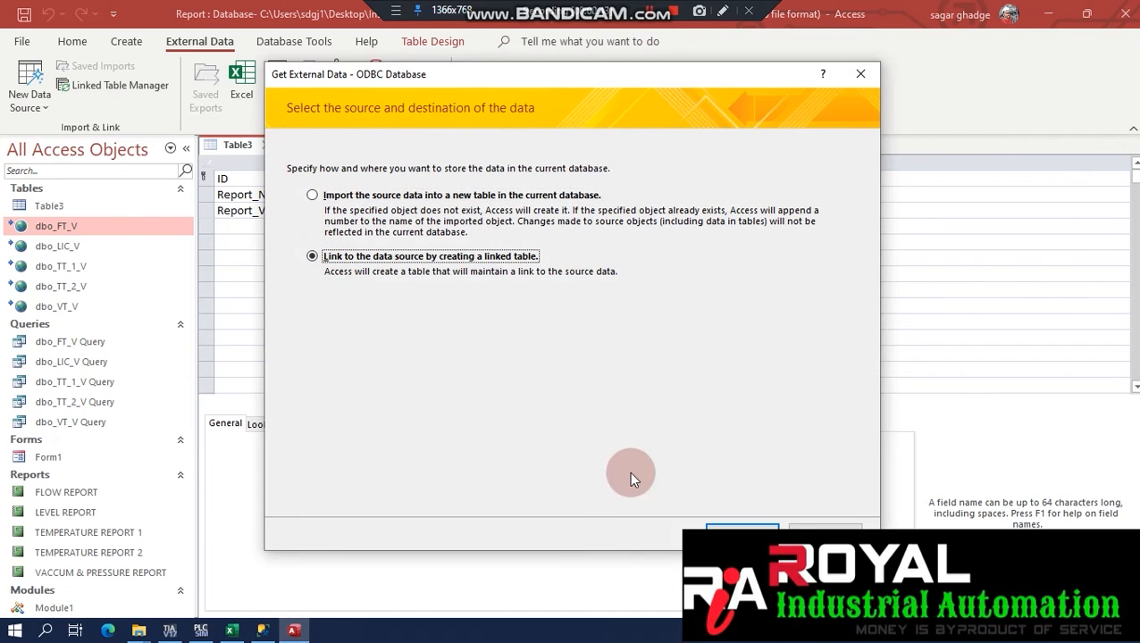
{"action": "left_click", "coordinate": [726, 533]}
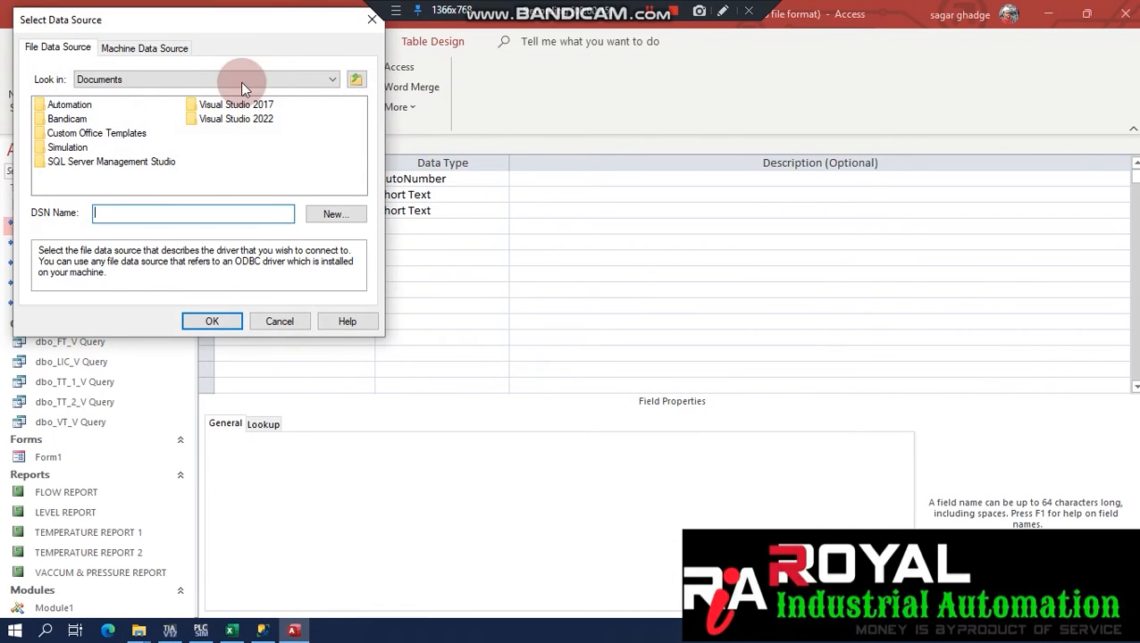
{"action": "left_click", "coordinate": [143, 50]}
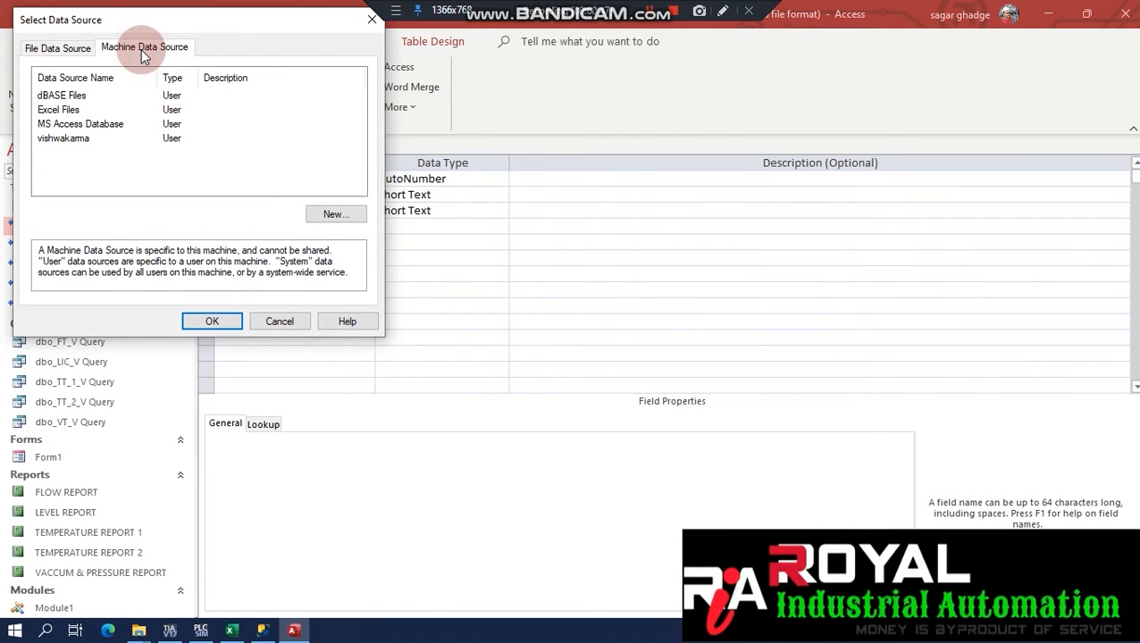
{"action": "double_click", "coordinate": [84, 137]}
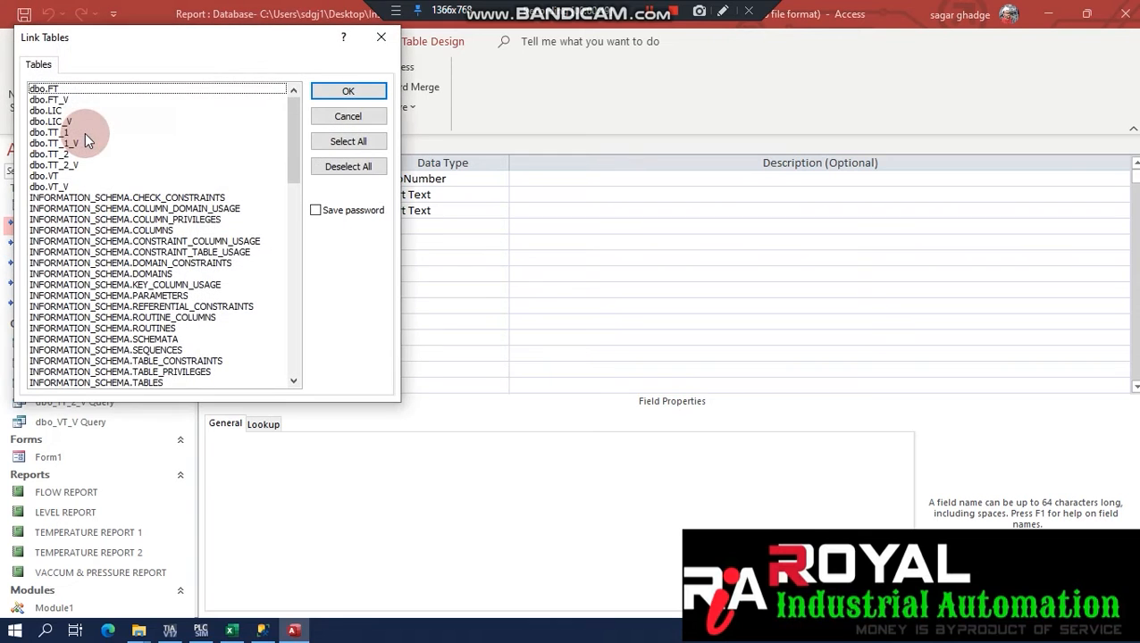
Select the views dbo.FT_V, dbo.LIC_V, dbo.TT_1_V, dbo.TT_2_V and dbo.VT_V to link.
{"action": "left_click", "coordinate": [56, 100]}
{"action": "left_click", "coordinate": [54, 121]}
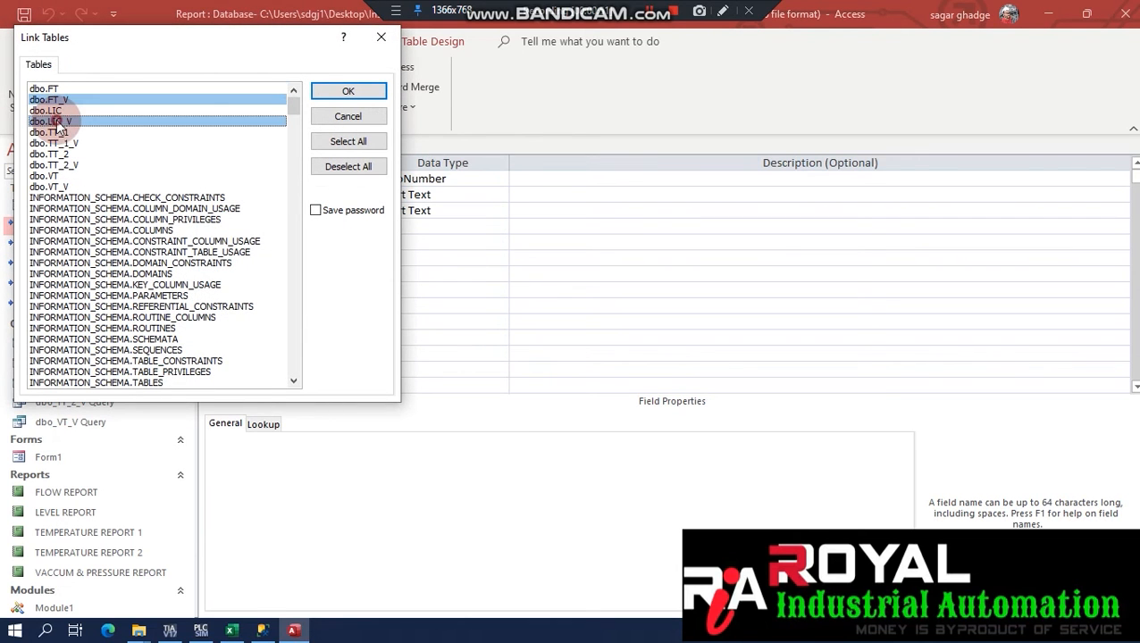
{"action": "left_click", "coordinate": [56, 143]}
{"action": "left_click", "coordinate": [53, 165]}
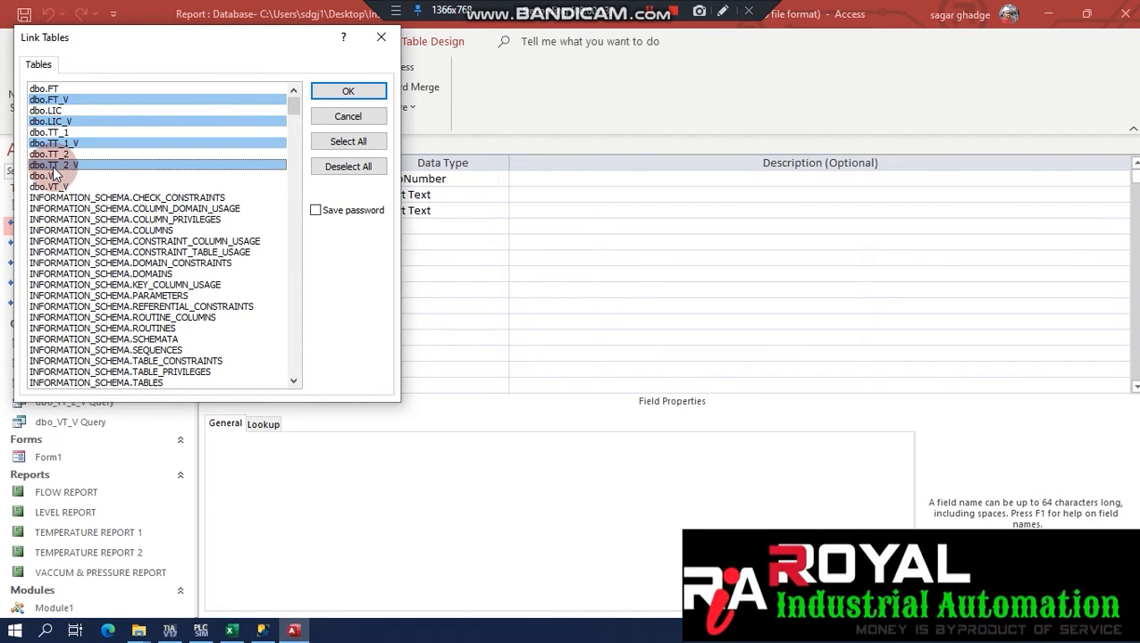
{"action": "left_click", "coordinate": [50, 185]}
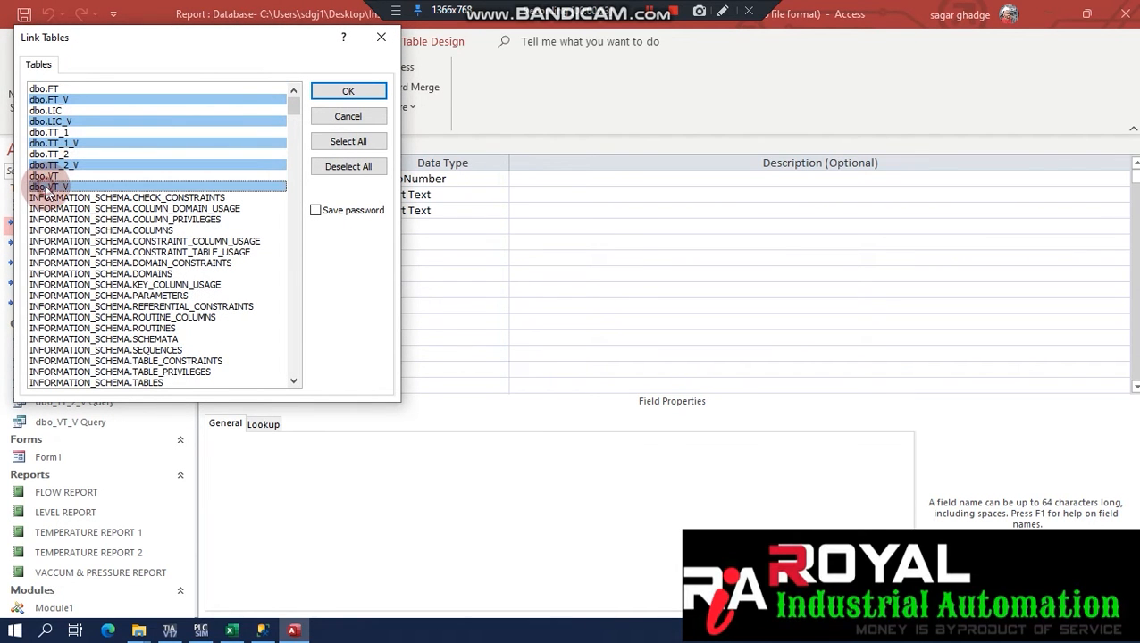
{"action": "left_click", "coordinate": [362, 91]}
Skip choosing unique record identifiers for all five linked views.
{"action": "left_click", "coordinate": [479, 203]}
{"action": "left_click", "coordinate": [465, 171]}
{"action": "left_click", "coordinate": [462, 183]}
{"action": "left_click", "coordinate": [463, 204]}
{"action": "left_click", "coordinate": [466, 172]}
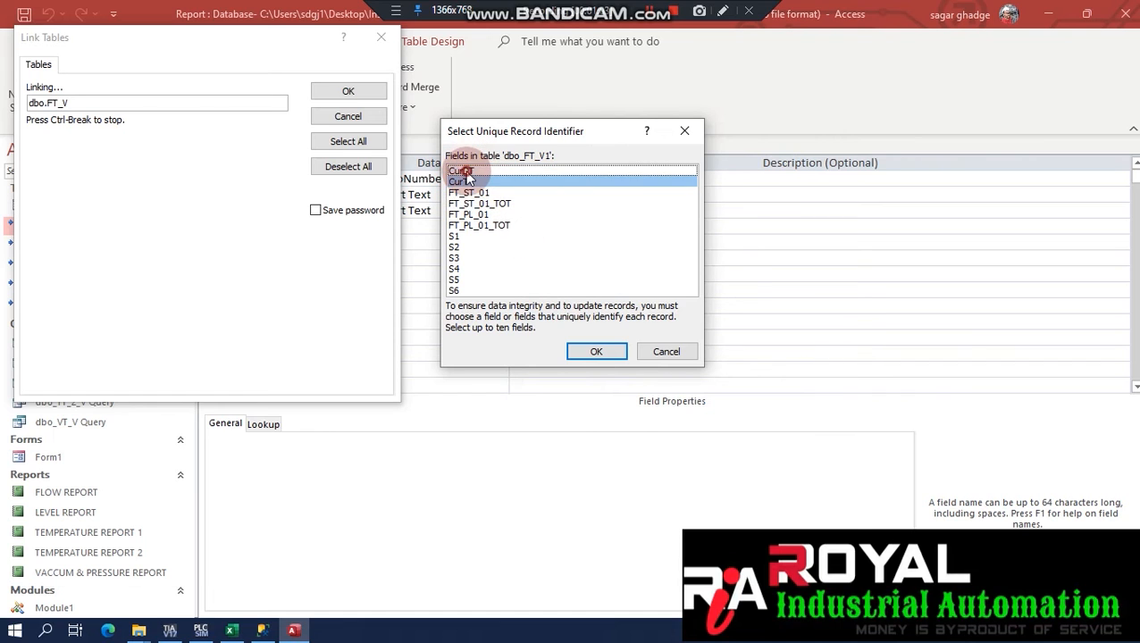
{"action": "left_click", "coordinate": [464, 181]}
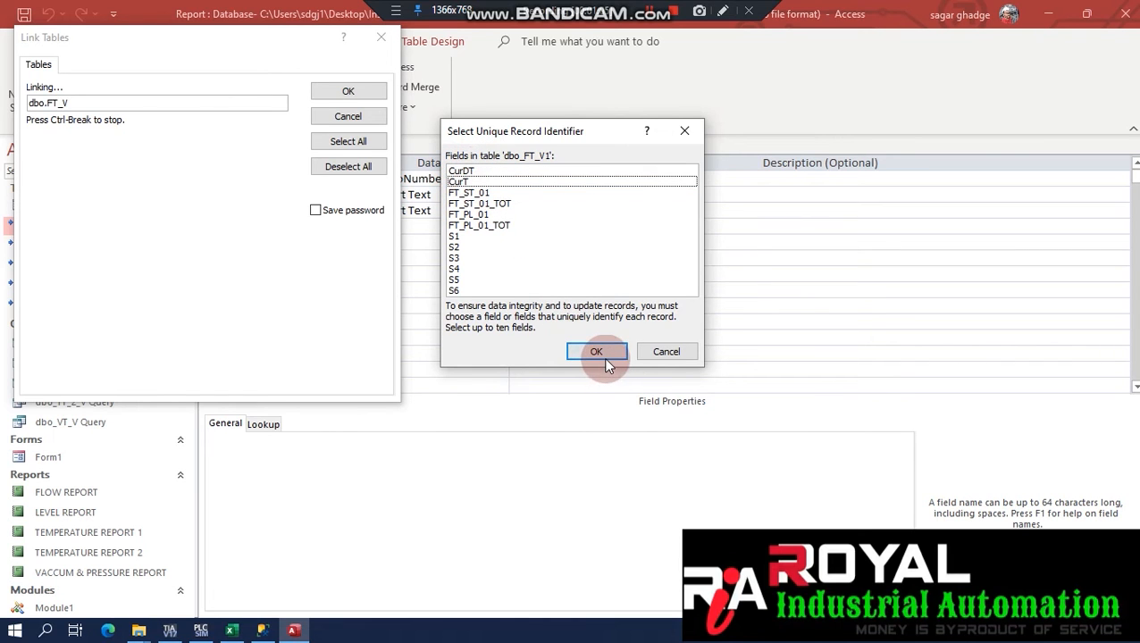
{"action": "left_click", "coordinate": [652, 352]}
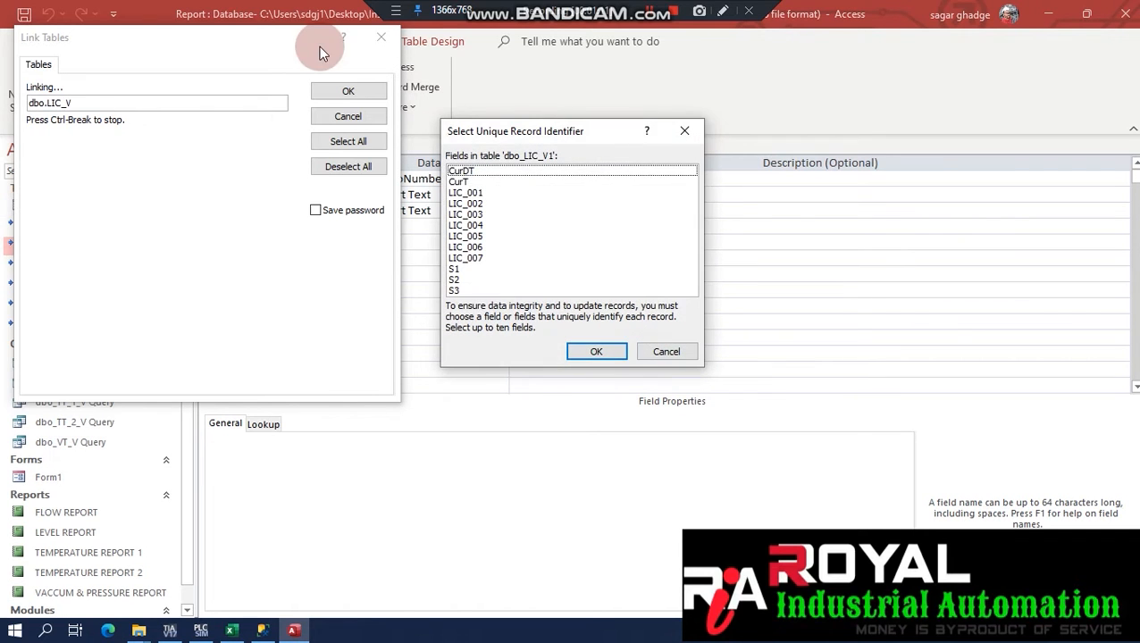
{"action": "left_click", "coordinate": [662, 352]}
{"action": "left_click", "coordinate": [662, 352]}
{"action": "left_click", "coordinate": [662, 352]}
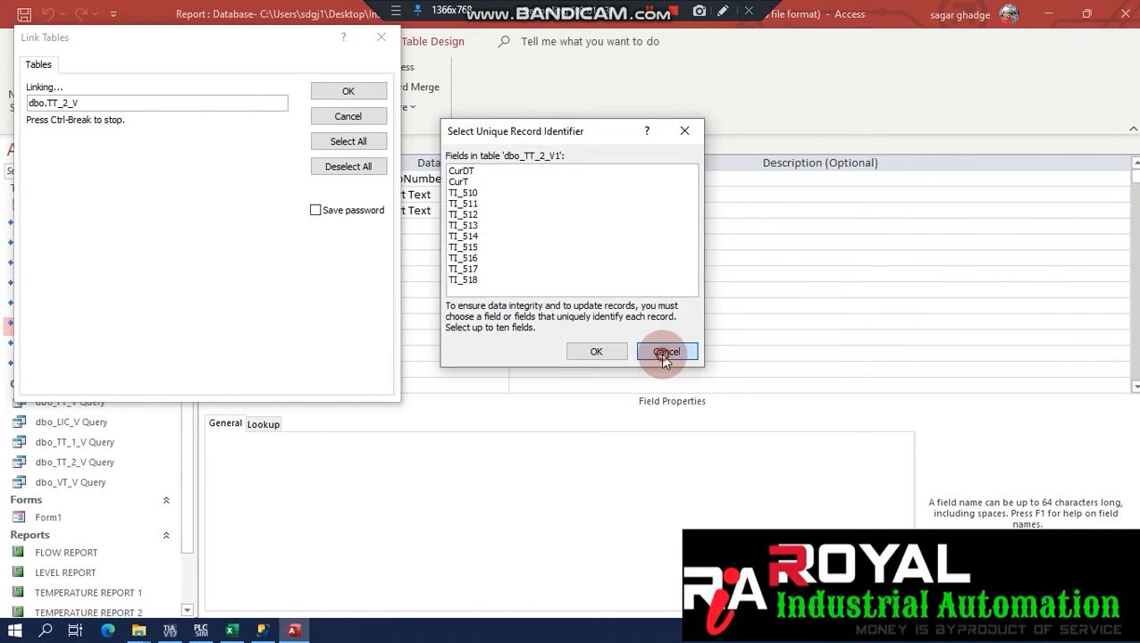
{"action": "left_click", "coordinate": [662, 352]}
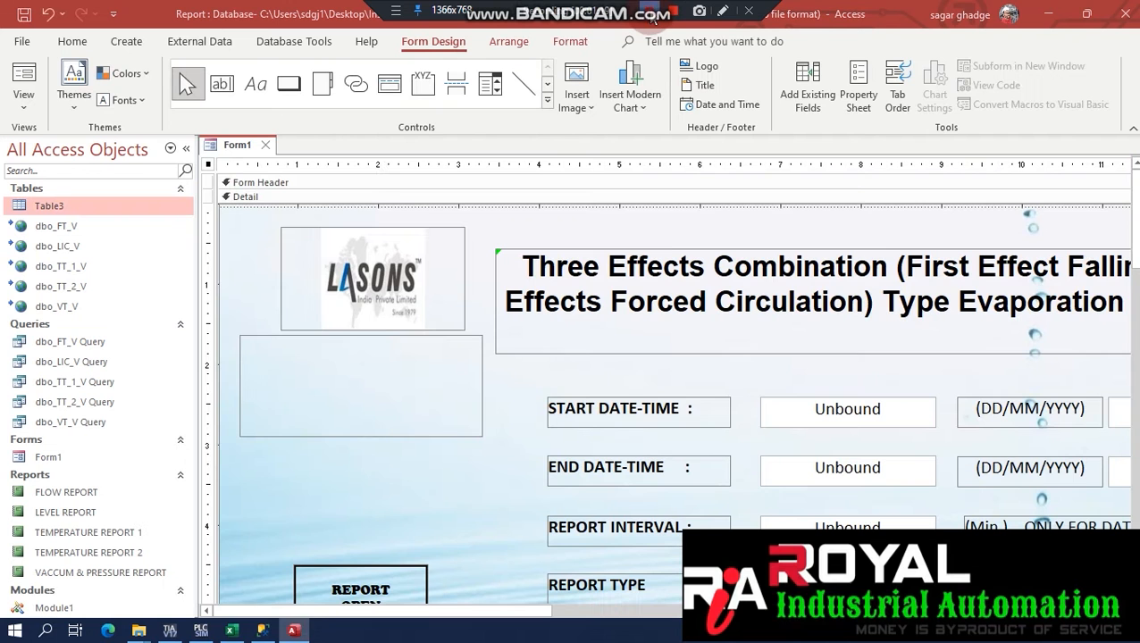
Open dbo_LIC_V in Design view and check its CurDT, CurT and Decimal Number LIC fields.
{"action": "left_click", "coordinate": [69, 245]}
{"action": "right_click", "coordinate": [69, 246]}
{"action": "left_click", "coordinate": [116, 281]}
{"action": "left_click", "coordinate": [539, 373]}
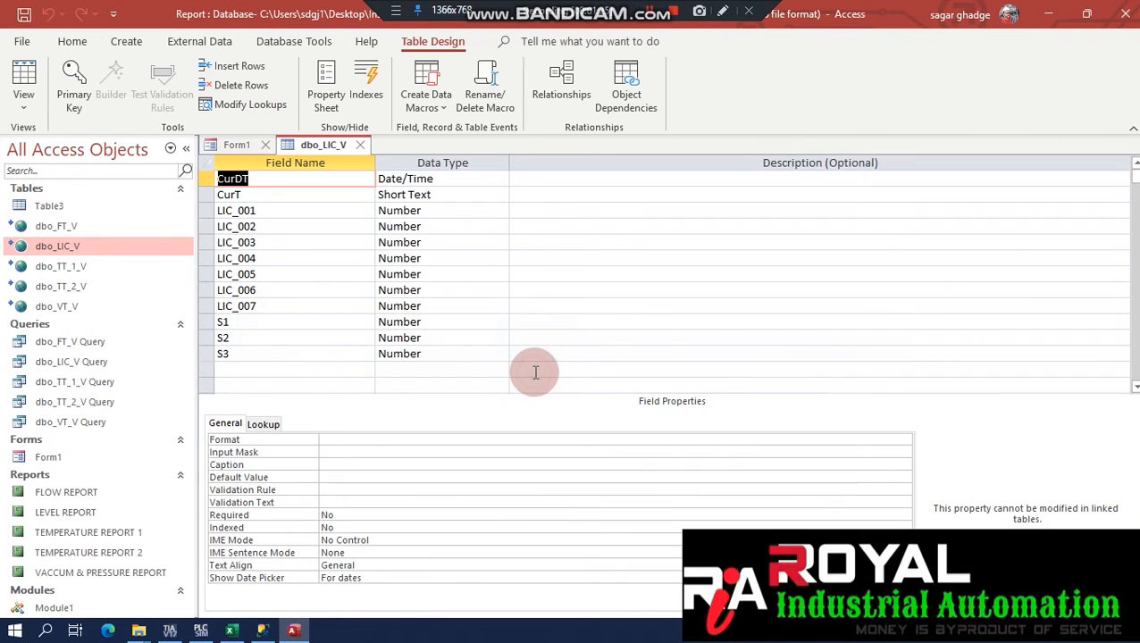
{"action": "left_click", "coordinate": [267, 226]}
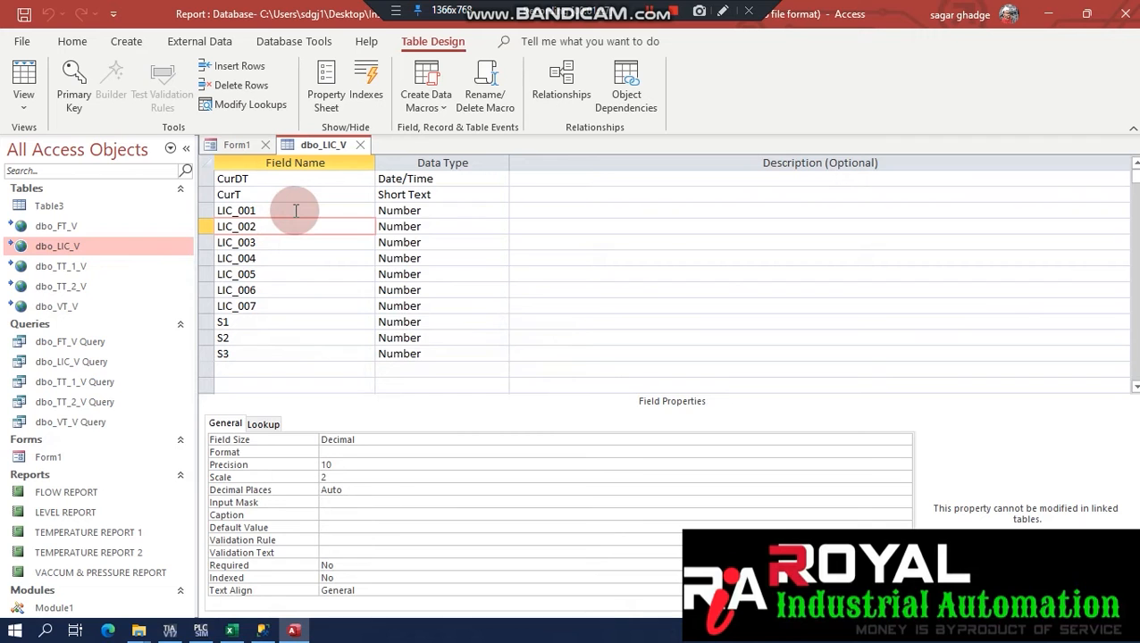
{"action": "left_click", "coordinate": [275, 178]}
{"action": "left_click", "coordinate": [269, 194]}
{"action": "left_click", "coordinate": [266, 242]}
{"action": "left_click", "coordinate": [453, 225]}
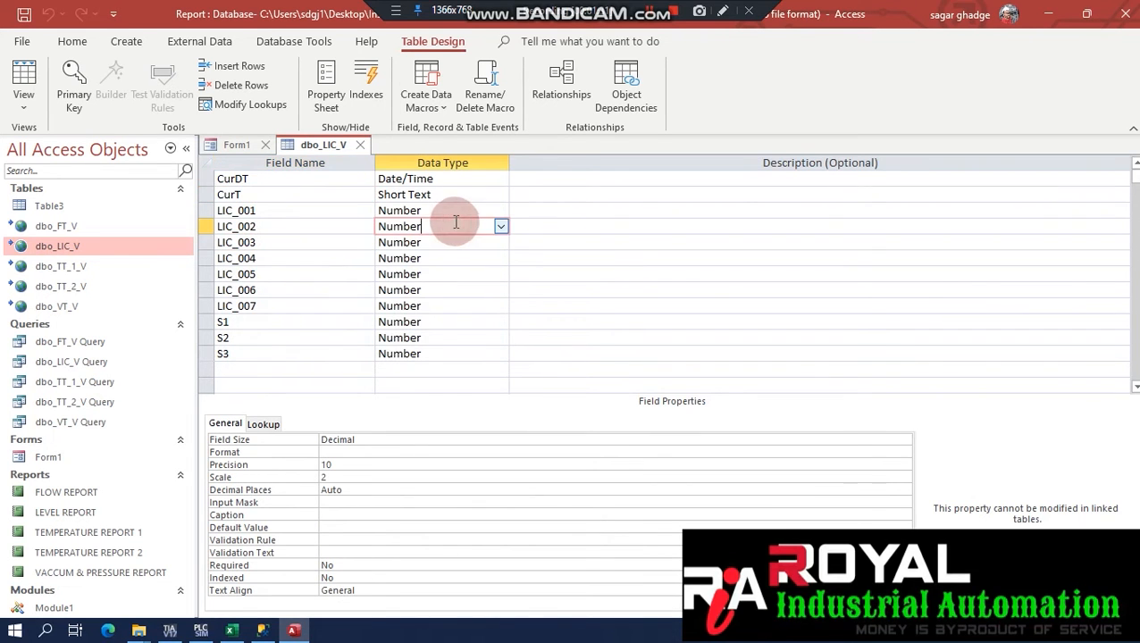
{"action": "left_click", "coordinate": [318, 278]}
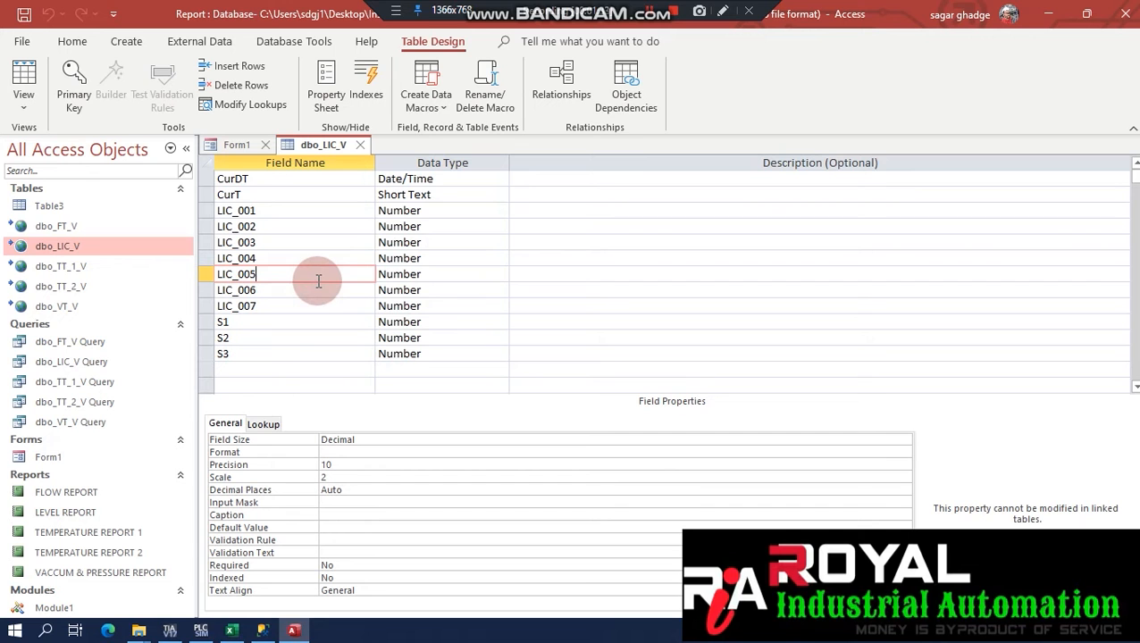
Close the dbo_LIC_V design and Form1.
{"action": "left_click", "coordinate": [362, 148]}
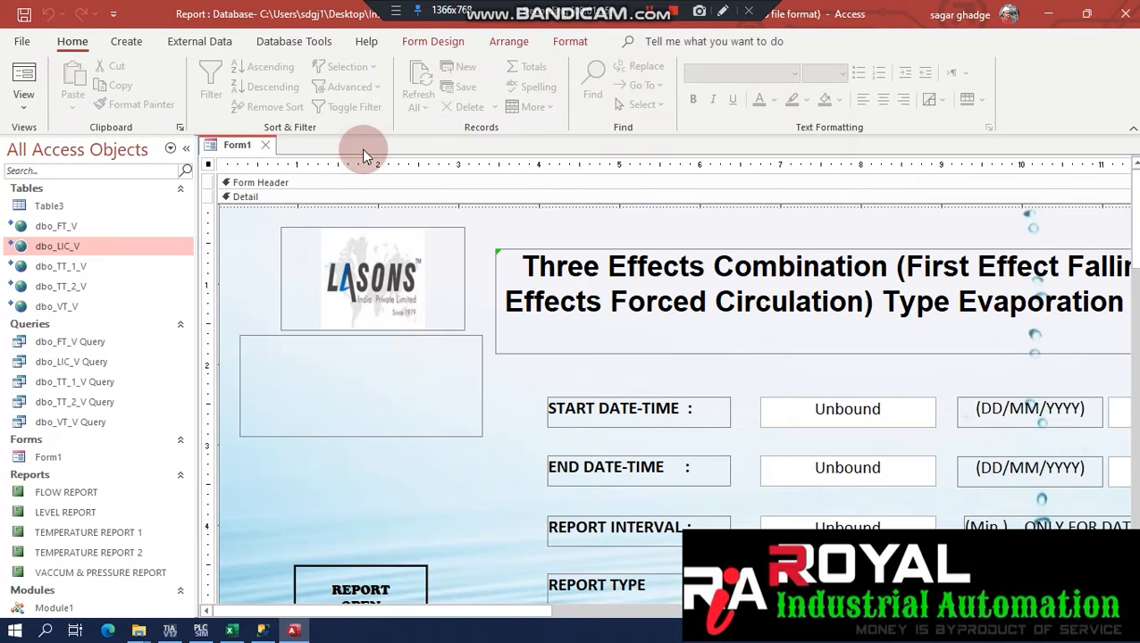
{"action": "left_click", "coordinate": [267, 146]}
{"action": "left_click", "coordinate": [50, 207]}
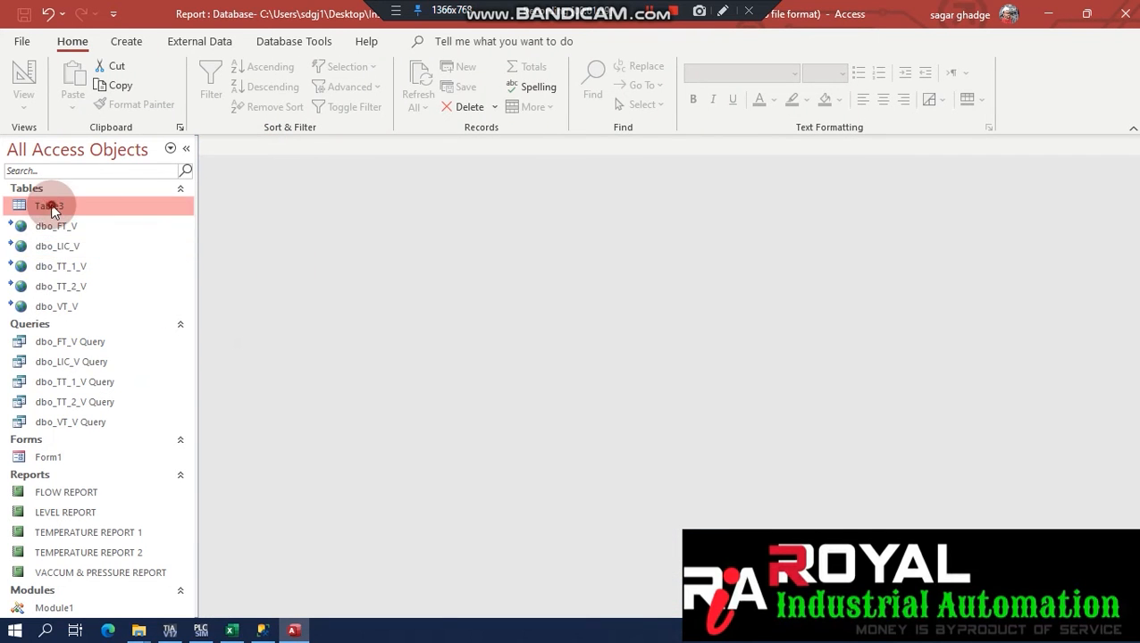
{"action": "right_click", "coordinate": [51, 207]}
Open Table3 in Design View and inspect the Report_Value field's properties.
{"action": "left_click", "coordinate": [102, 241]}
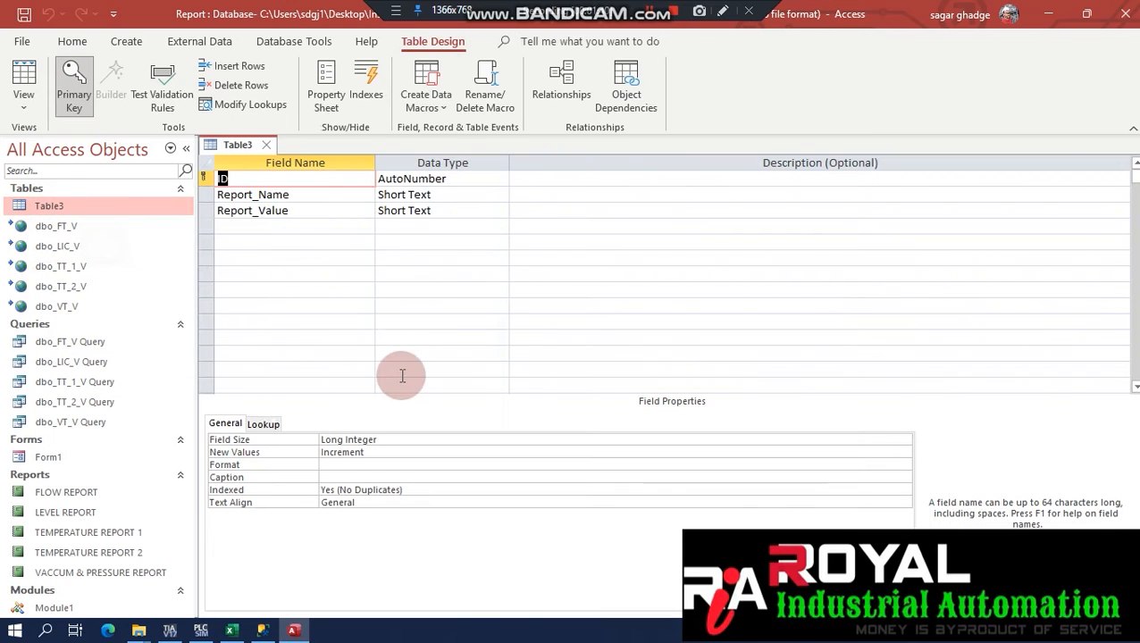
{"action": "left_click", "coordinate": [295, 210]}
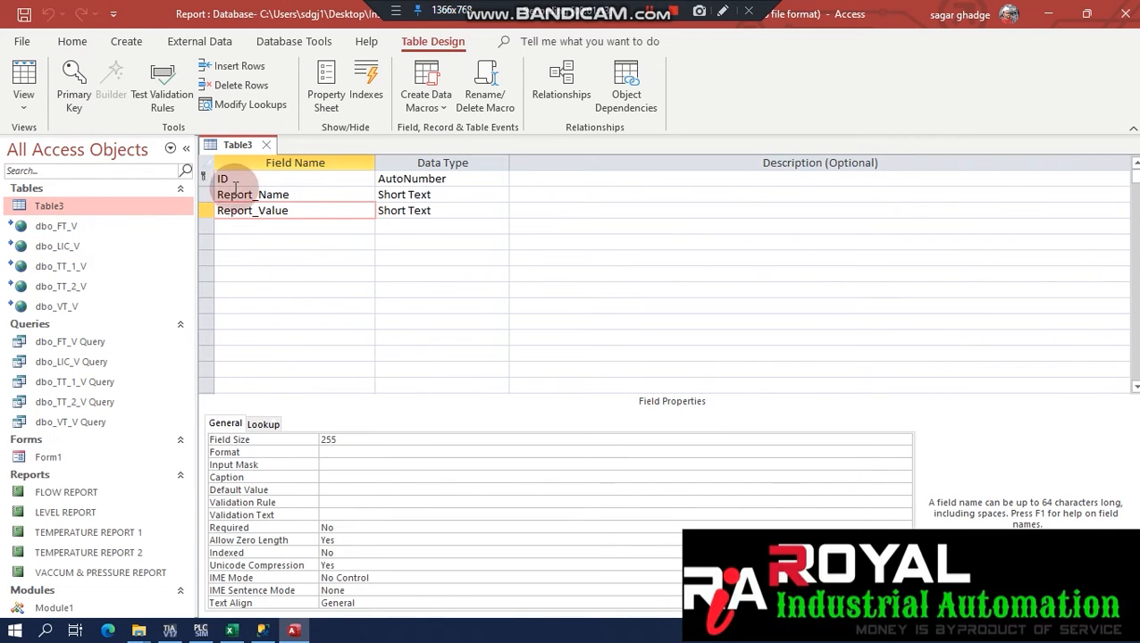
{"action": "left_click", "coordinate": [46, 207]}
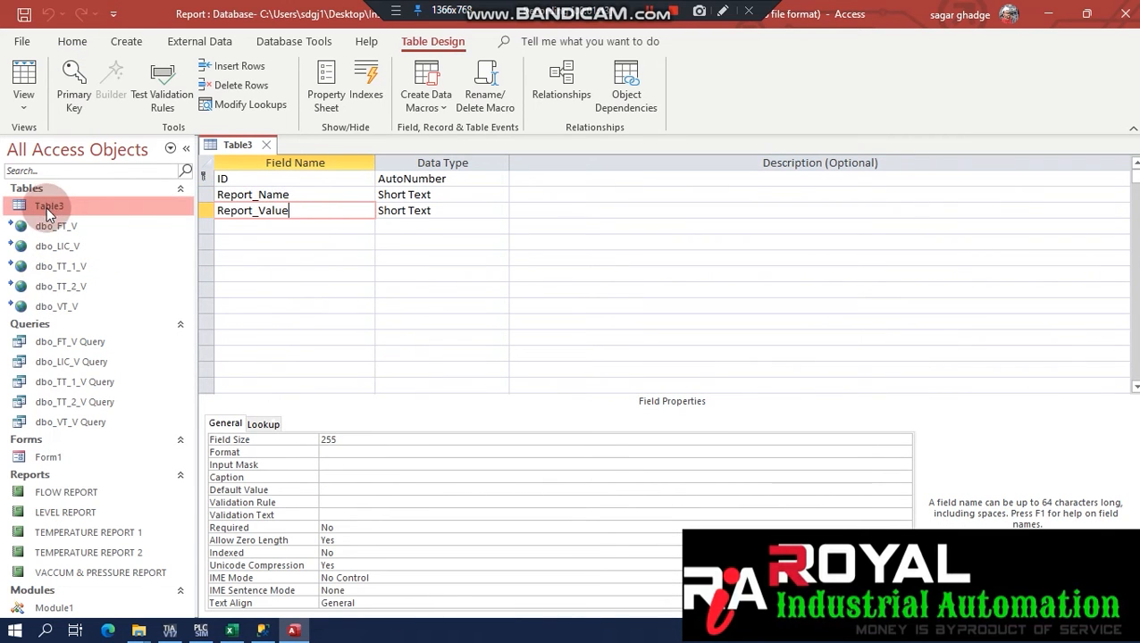
{"action": "left_click", "coordinate": [266, 42]}
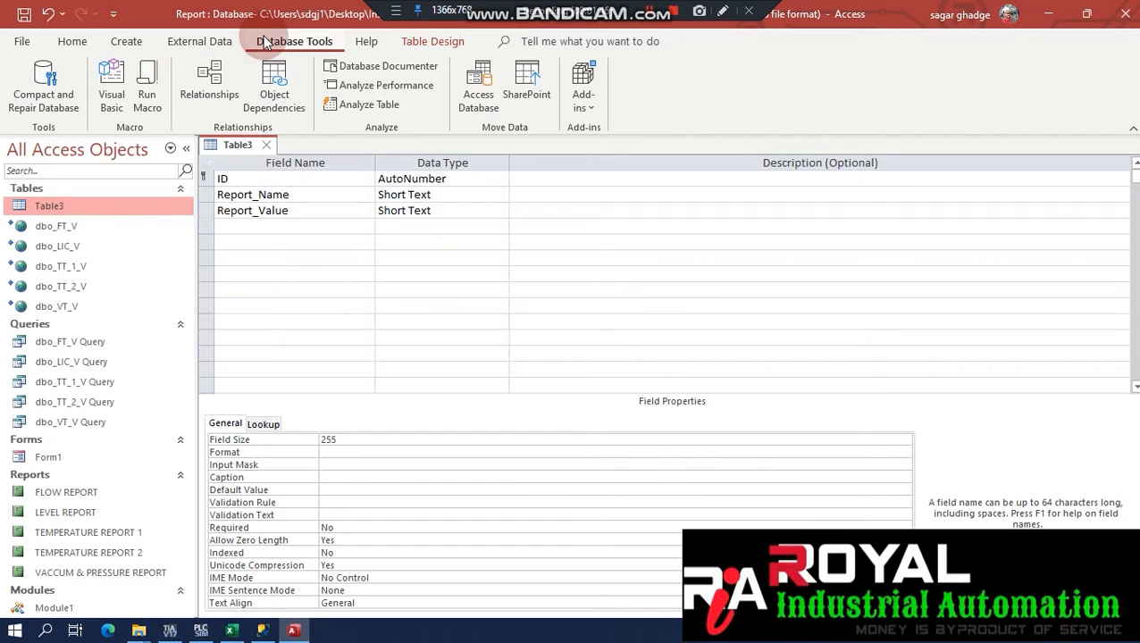
{"action": "left_click", "coordinate": [432, 41]}
{"action": "left_click", "coordinate": [376, 91]}
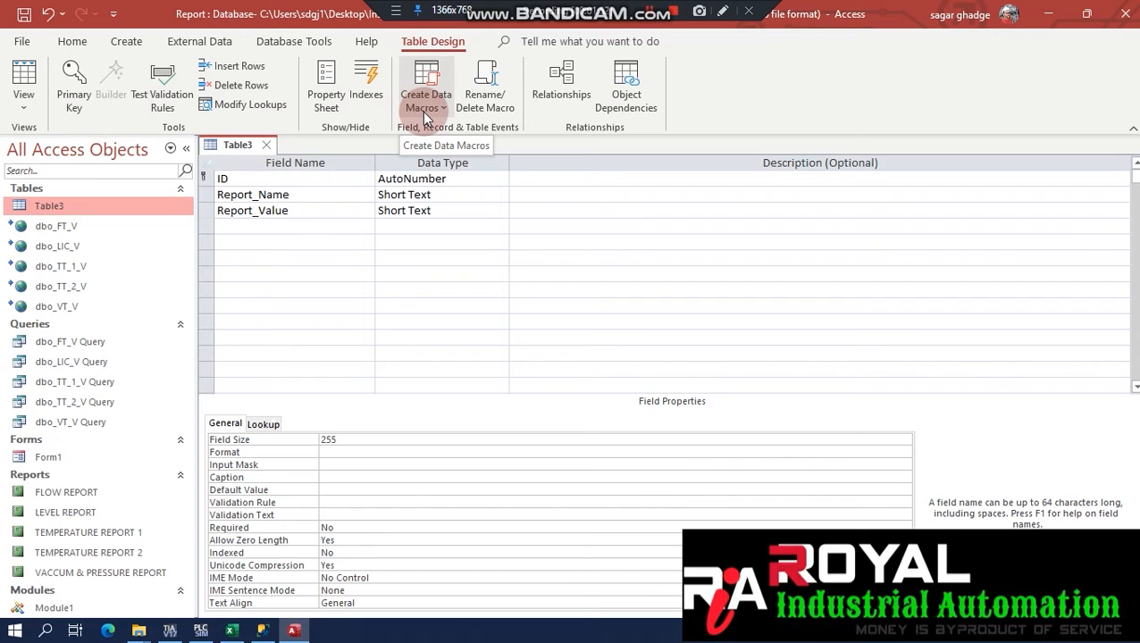
{"action": "left_click", "coordinate": [650, 12]}
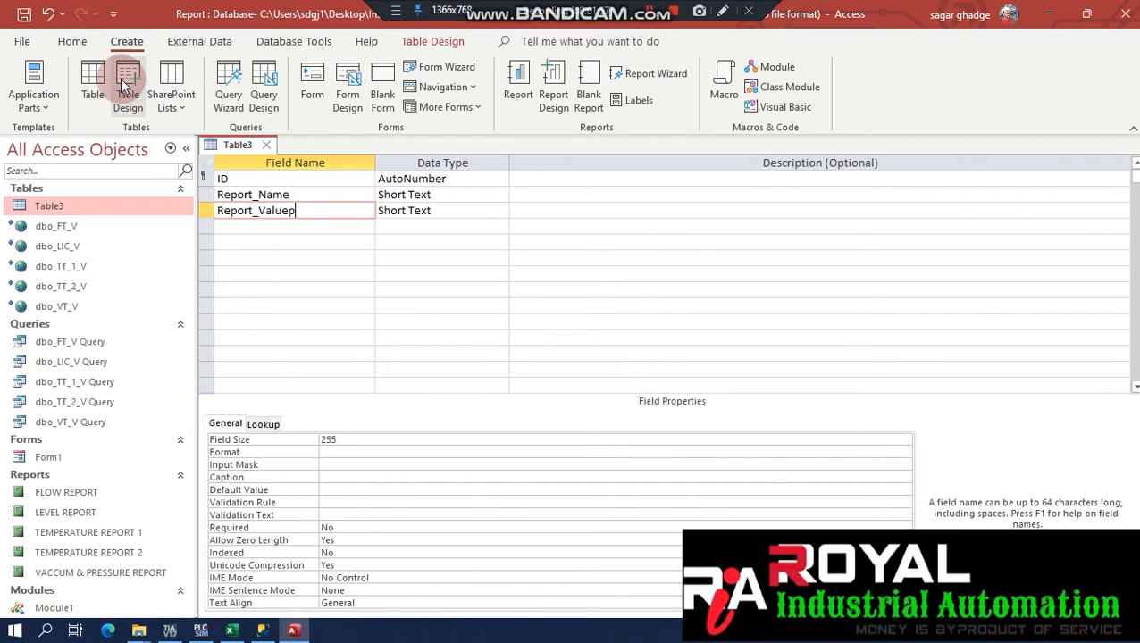
Close the empty Table1 and discard Table3's edits, then reopen its design to confirm the fields.
{"action": "left_click", "coordinate": [124, 83]}
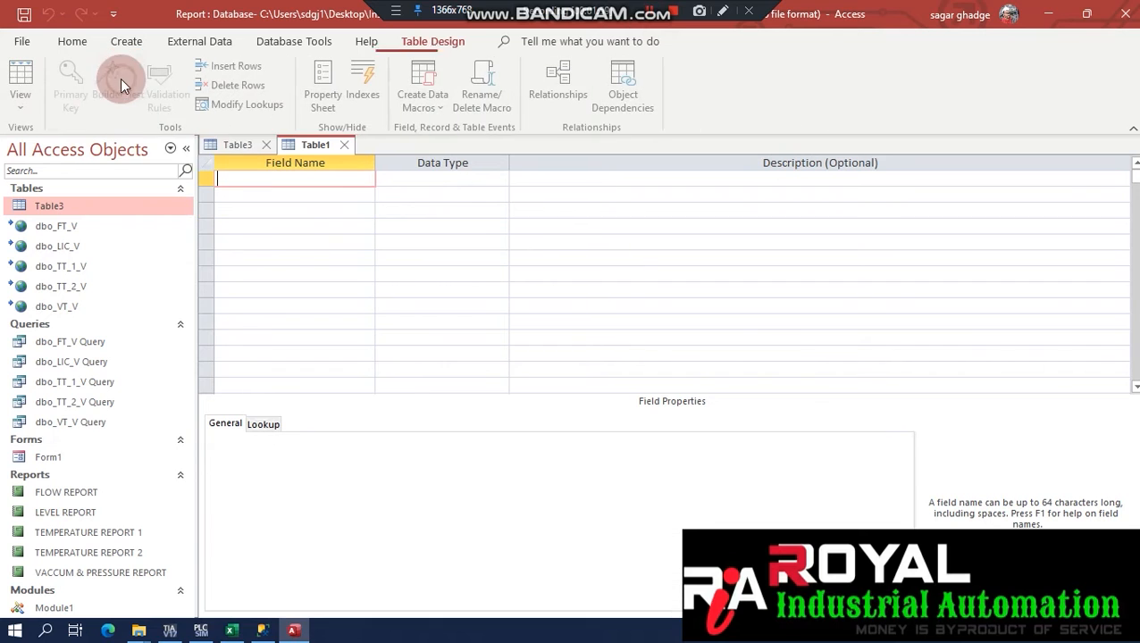
{"action": "left_click", "coordinate": [344, 145]}
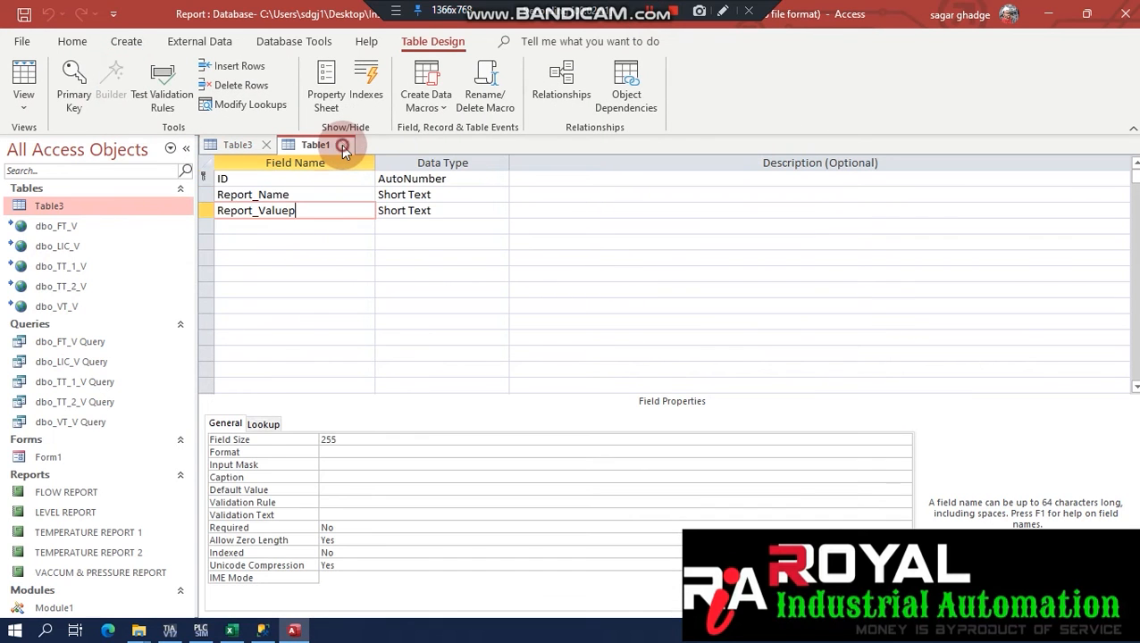
{"action": "left_click", "coordinate": [270, 146]}
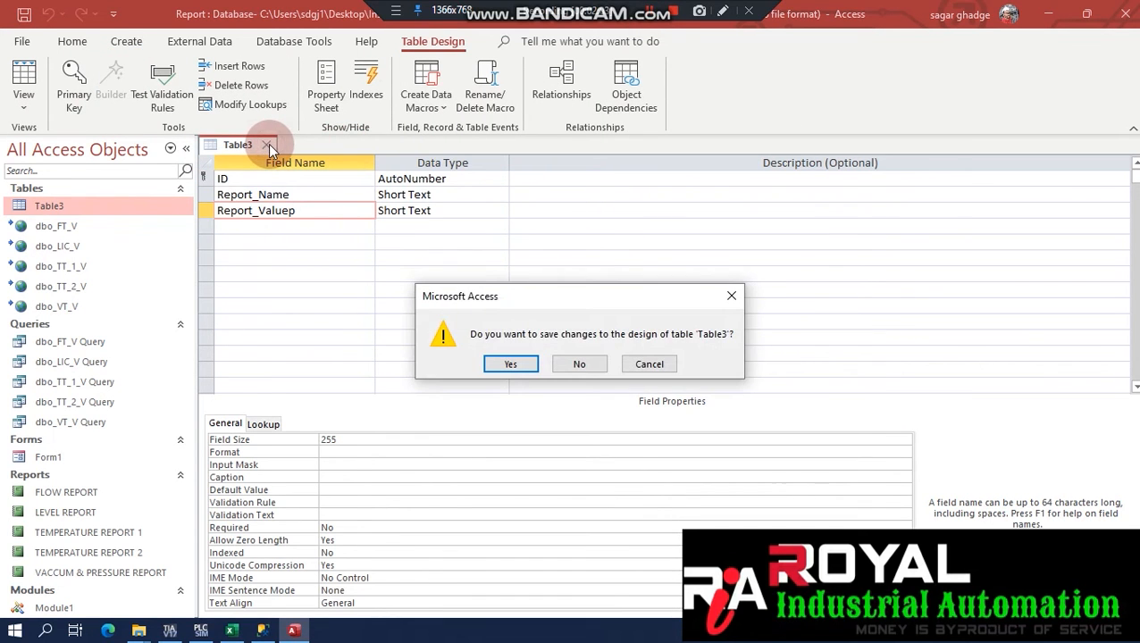
{"action": "left_click", "coordinate": [552, 360]}
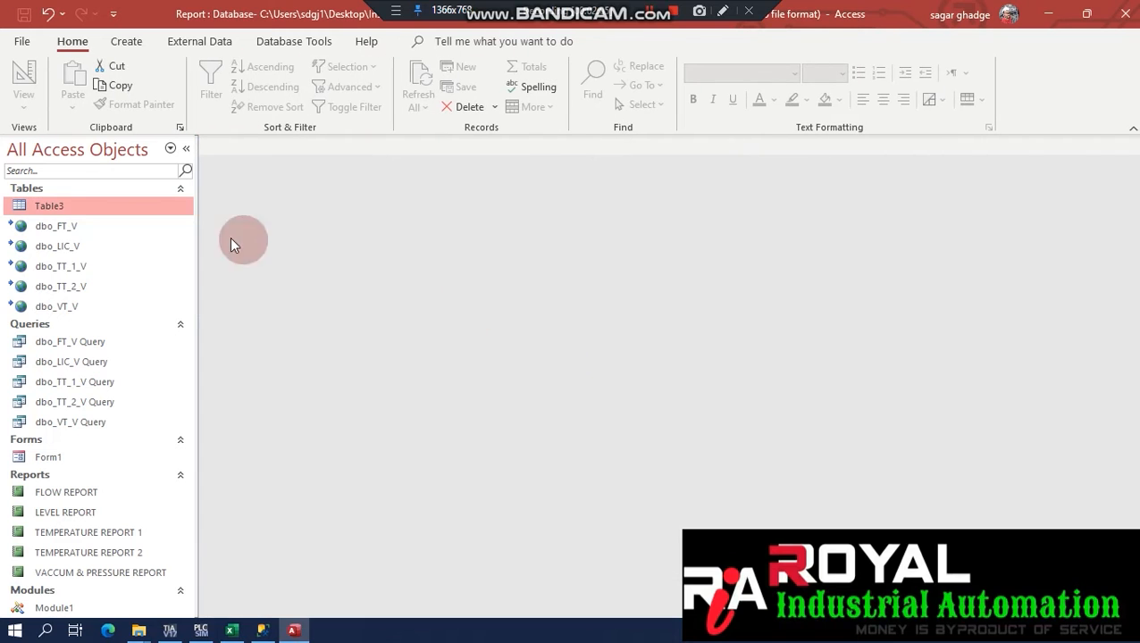
{"action": "right_click", "coordinate": [54, 213]}
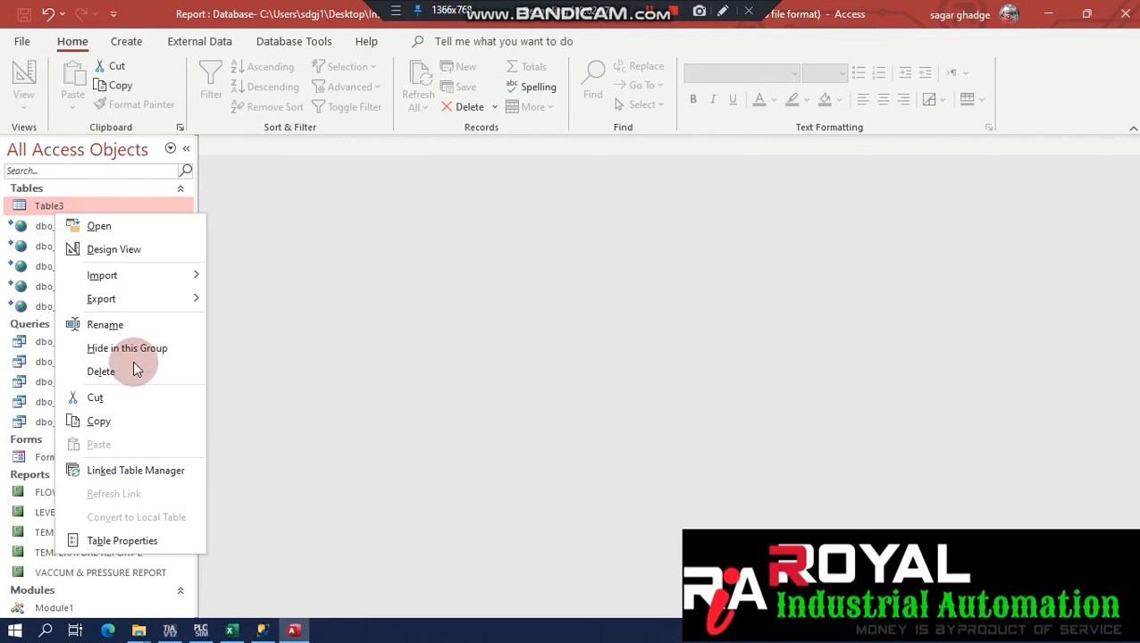
{"action": "left_click", "coordinate": [103, 248]}
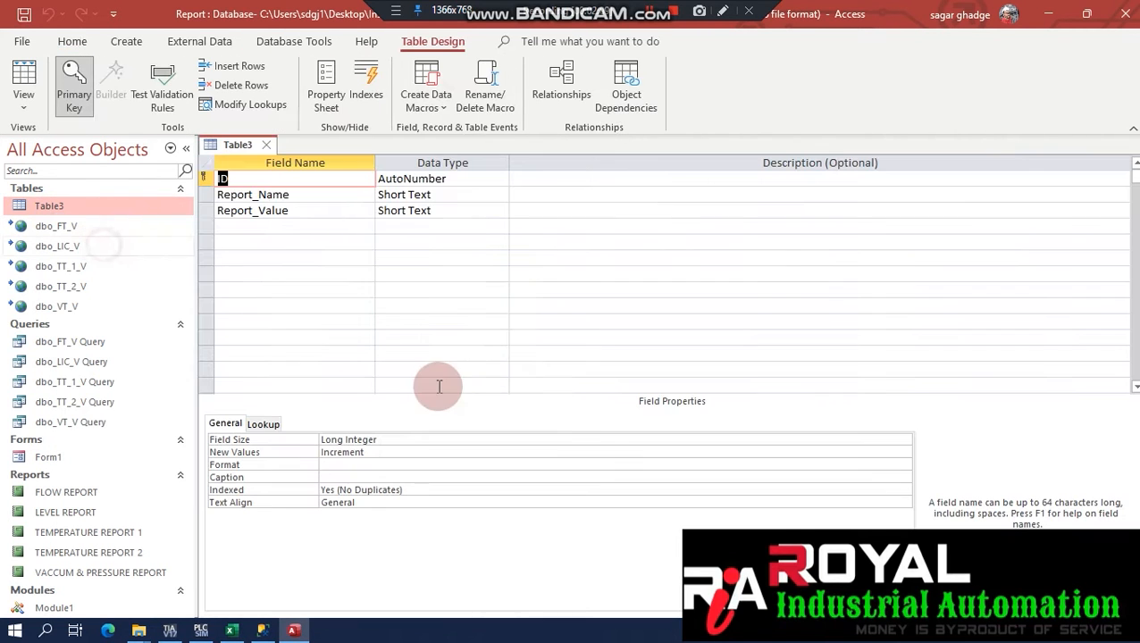
{"action": "left_click", "coordinate": [267, 145]}
Browse the dbo_FT_V, dbo_TT_2_V and dbo_LIC_V linked views and the dbo_FT_V Query.
{"action": "left_click", "coordinate": [67, 225]}
{"action": "left_click", "coordinate": [69, 287]}
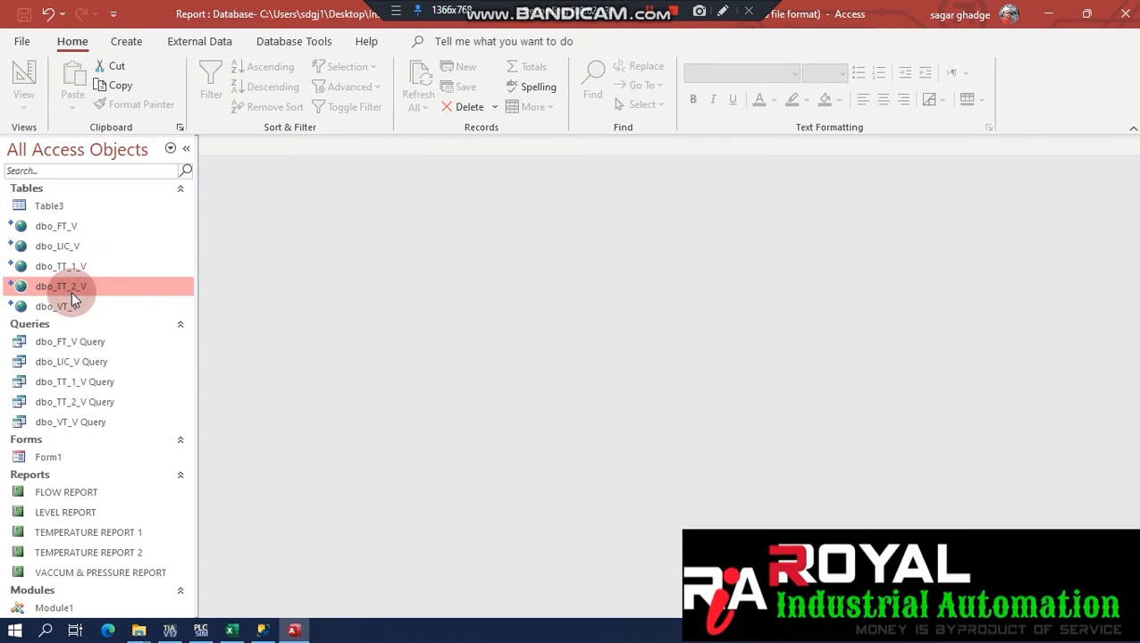
{"action": "left_click", "coordinate": [59, 249]}
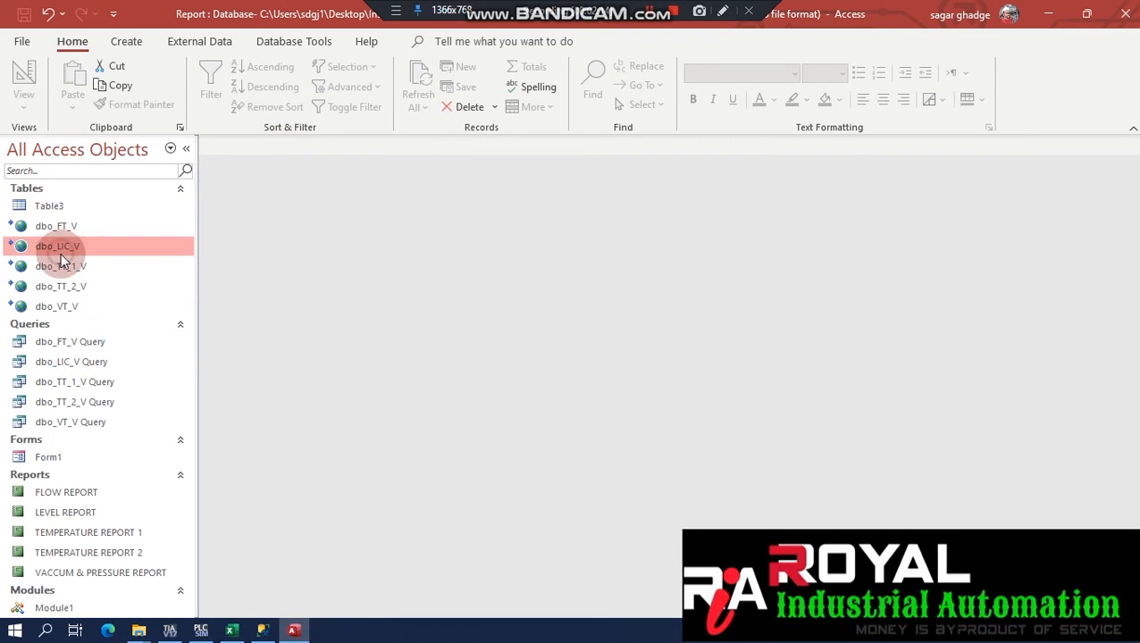
{"action": "left_click", "coordinate": [72, 344]}
{"action": "right_click", "coordinate": [72, 351]}
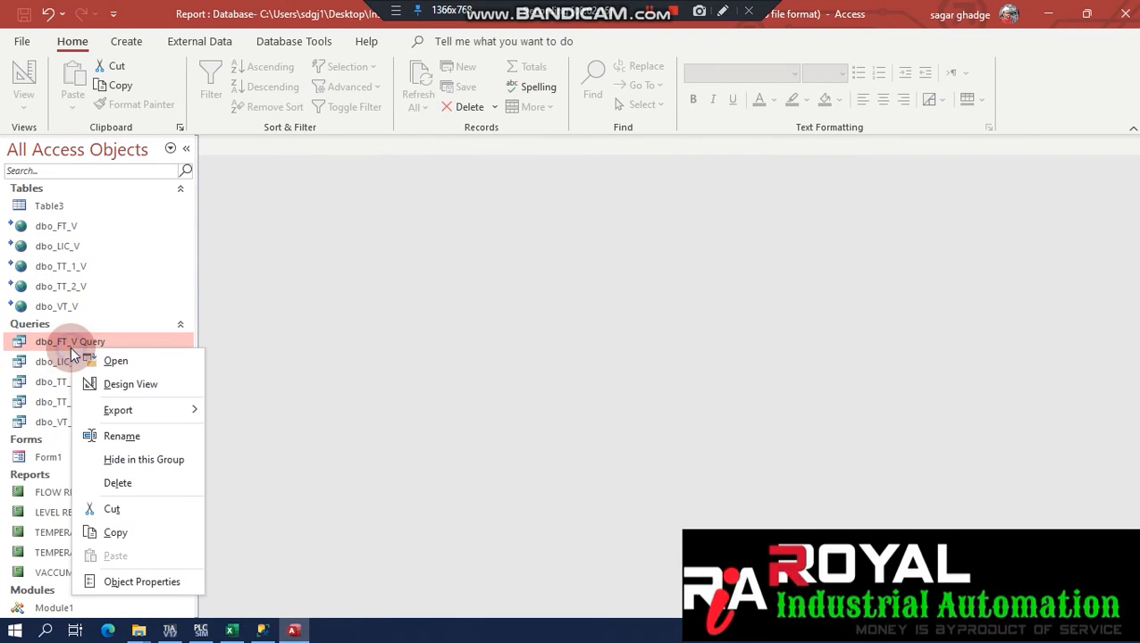
{"action": "left_click", "coordinate": [137, 384]}
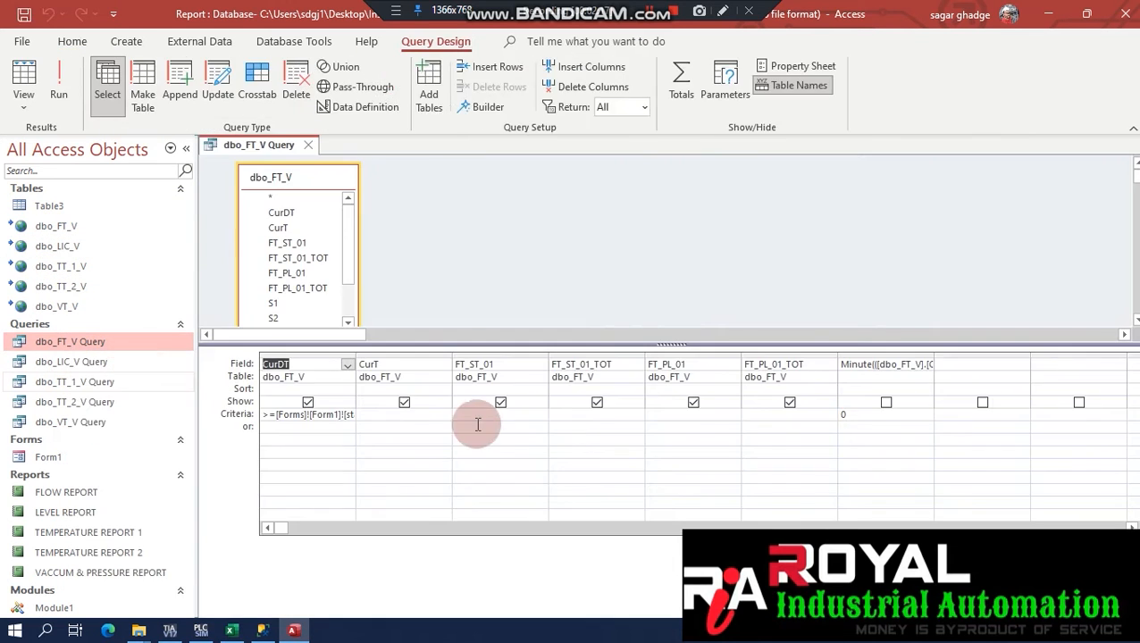
{"action": "right_click", "coordinate": [462, 218]}
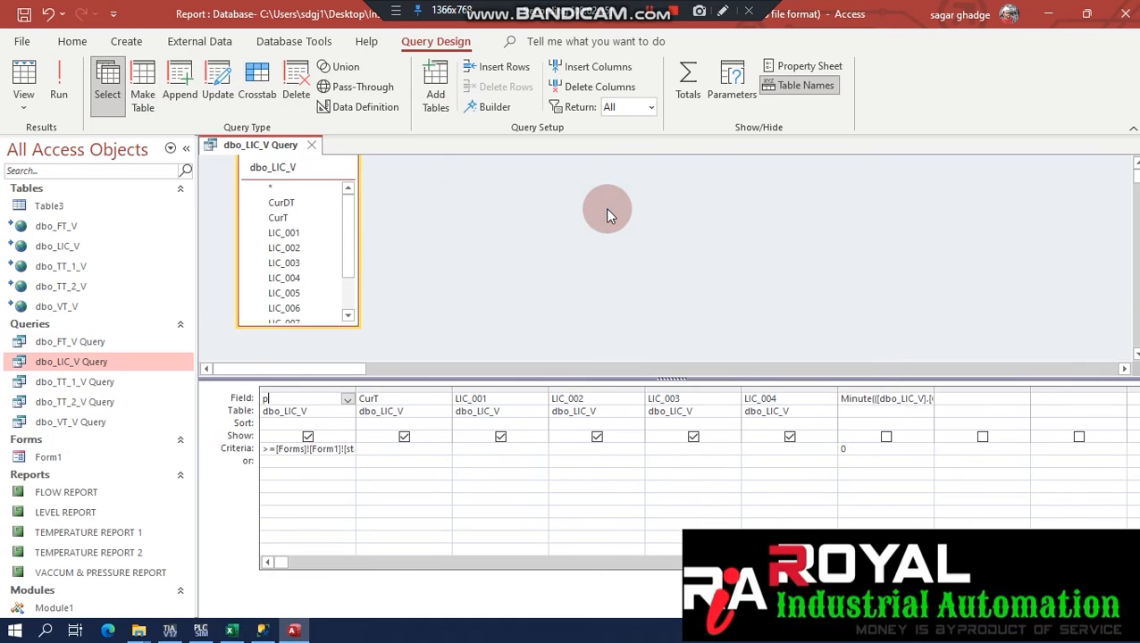
{"action": "right_click", "coordinate": [80, 360]}
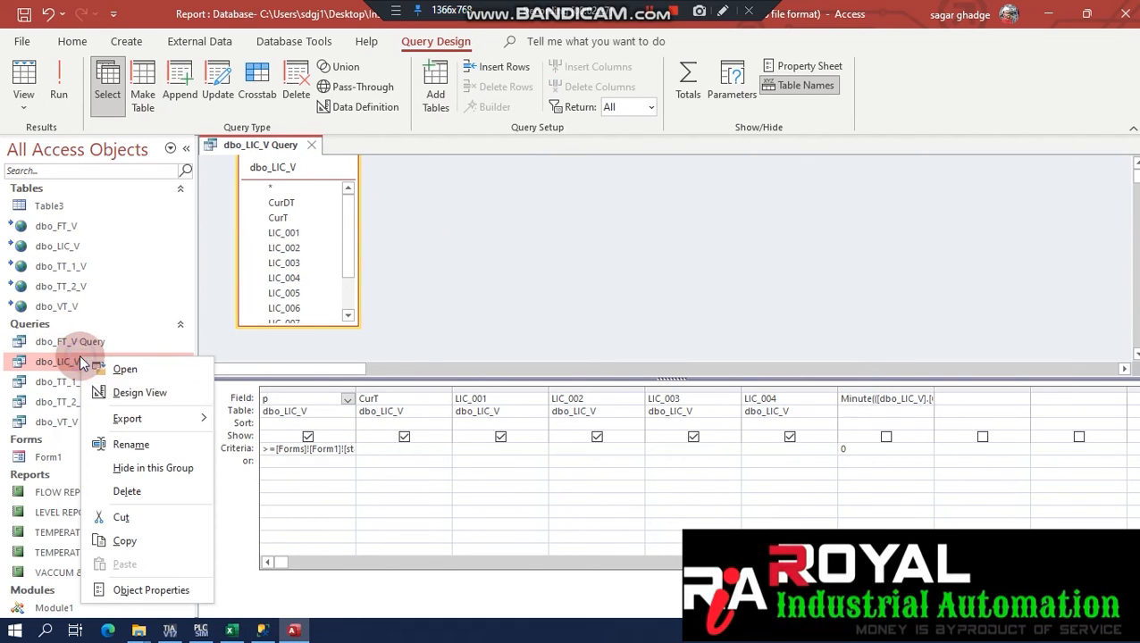
{"action": "left_click", "coordinate": [147, 393]}
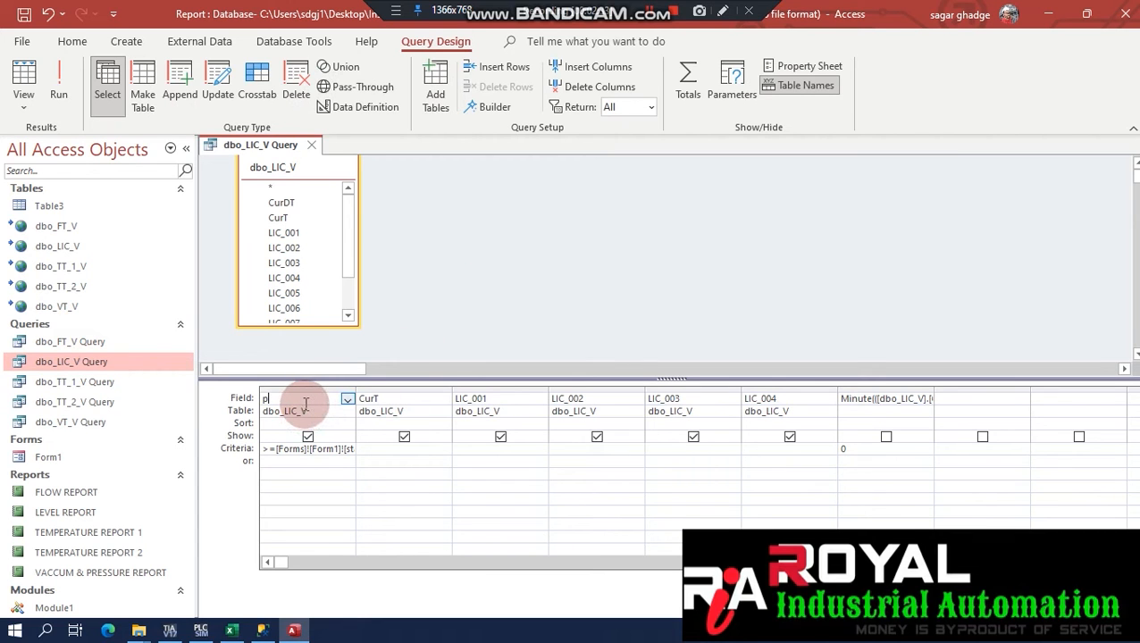
{"action": "left_click", "coordinate": [406, 396]}
{"action": "left_click", "coordinate": [494, 427]}
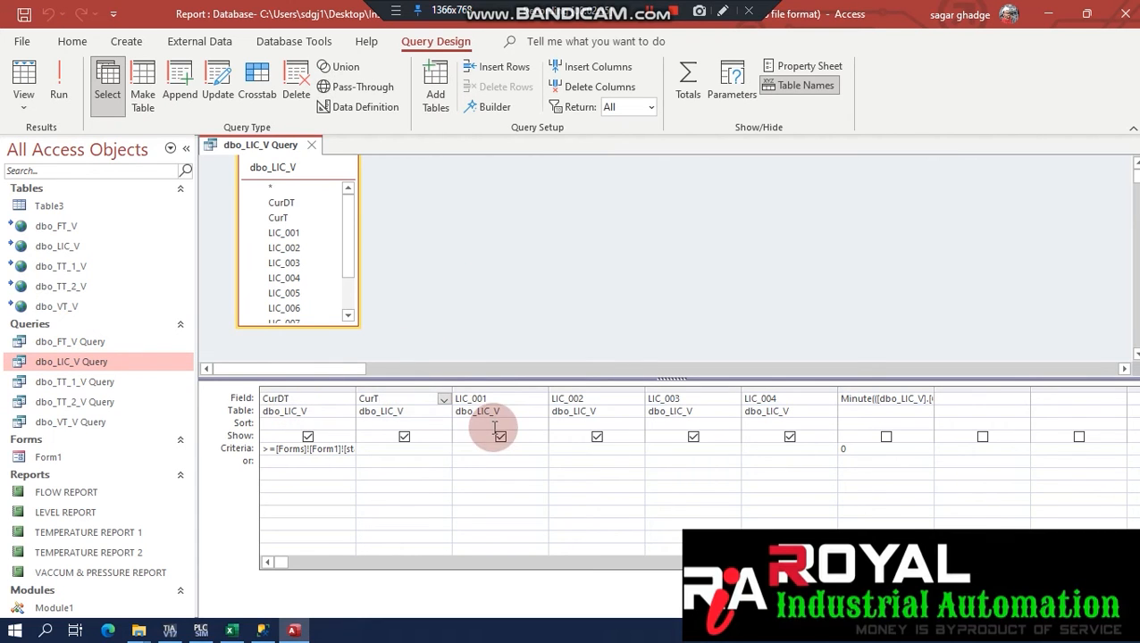
{"action": "left_click", "coordinate": [816, 414]}
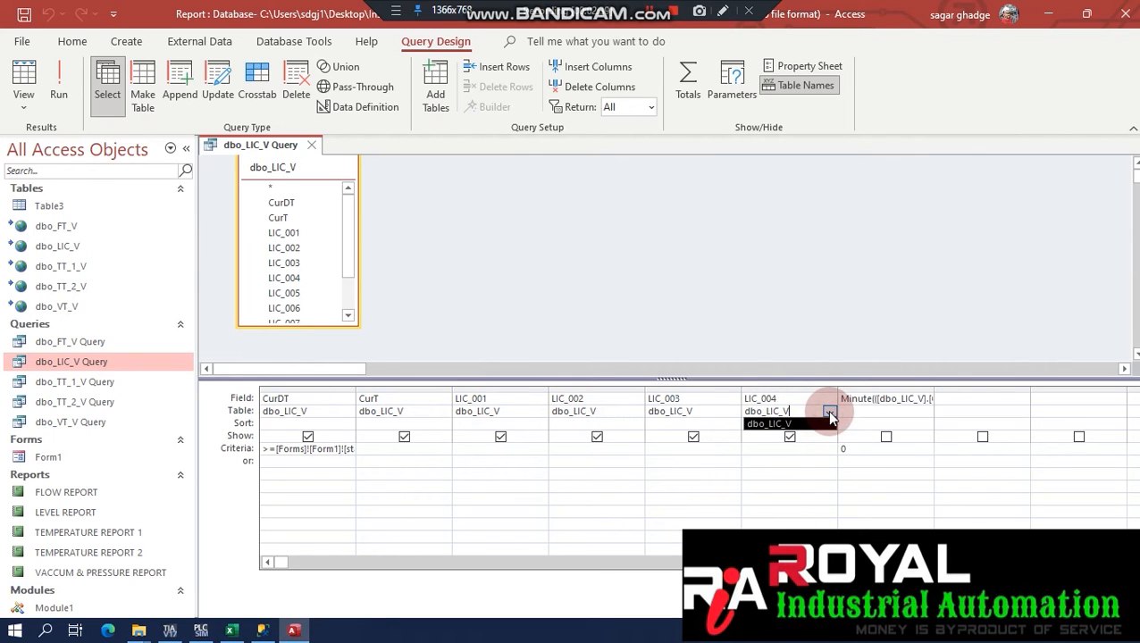
{"action": "left_click", "coordinate": [829, 414]}
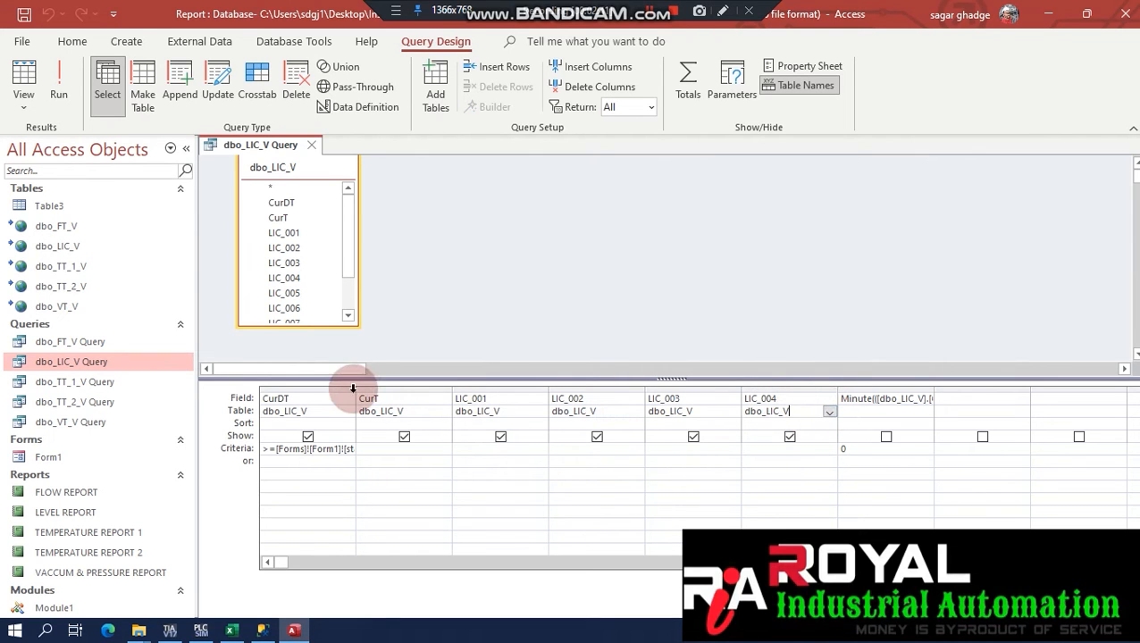
{"action": "left_click", "coordinate": [930, 400]}
{"action": "left_click", "coordinate": [1013, 409]}
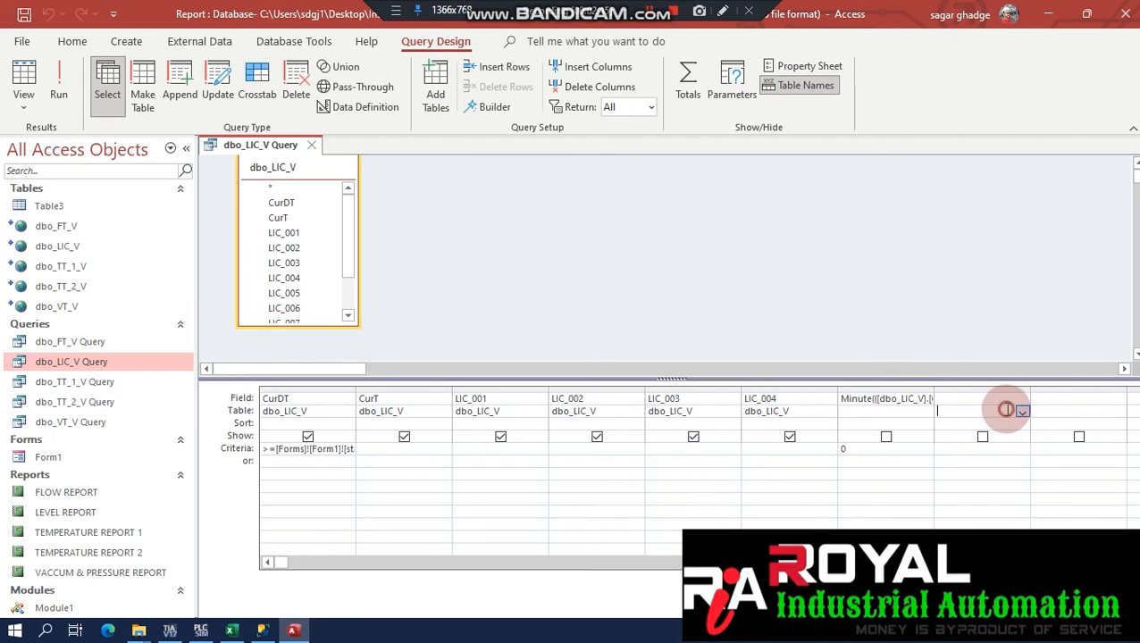
{"action": "left_click_drag", "start_coordinate": [934, 389], "coordinate": [1064, 394]}
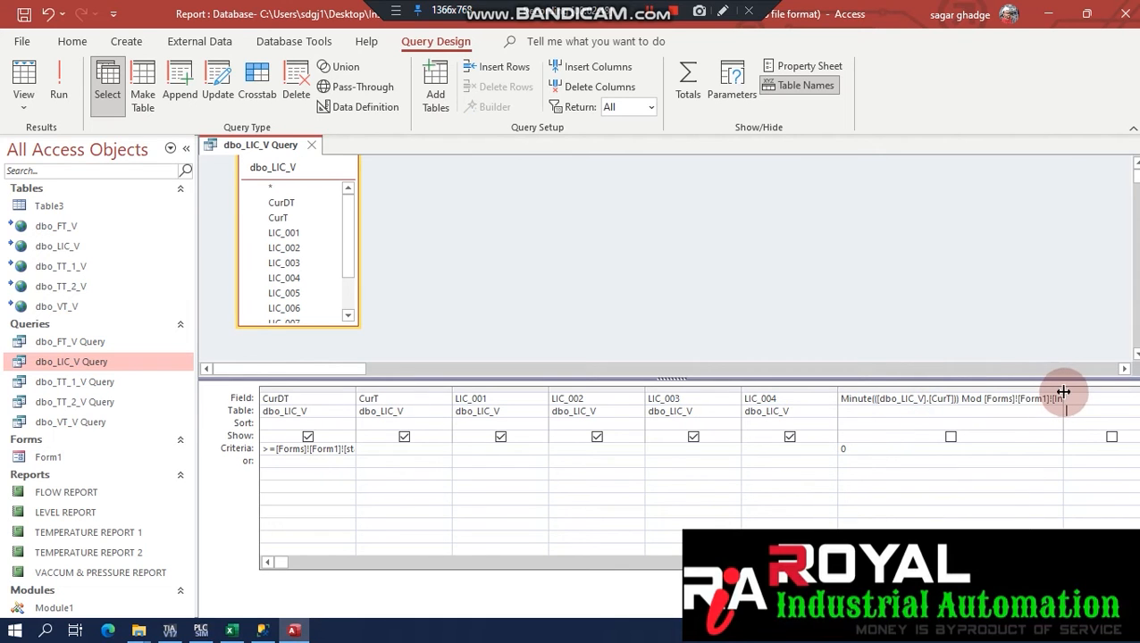
{"action": "left_click", "coordinate": [856, 399]}
{"action": "left_click", "coordinate": [918, 399]}
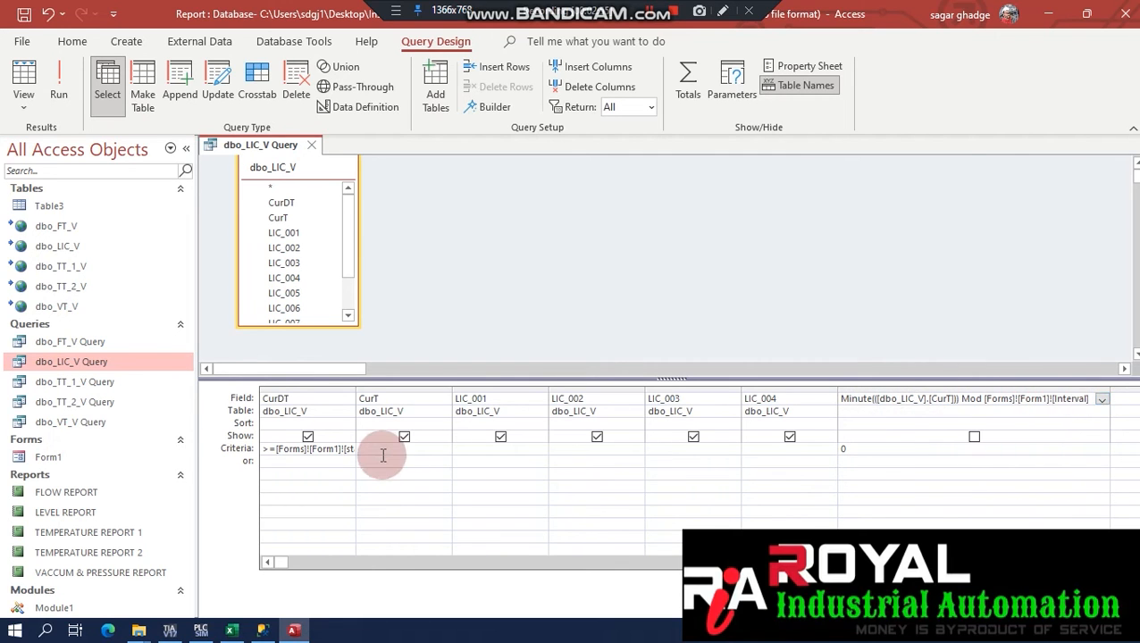
{"action": "left_click_drag", "start_coordinate": [357, 388], "coordinate": [423, 390]}
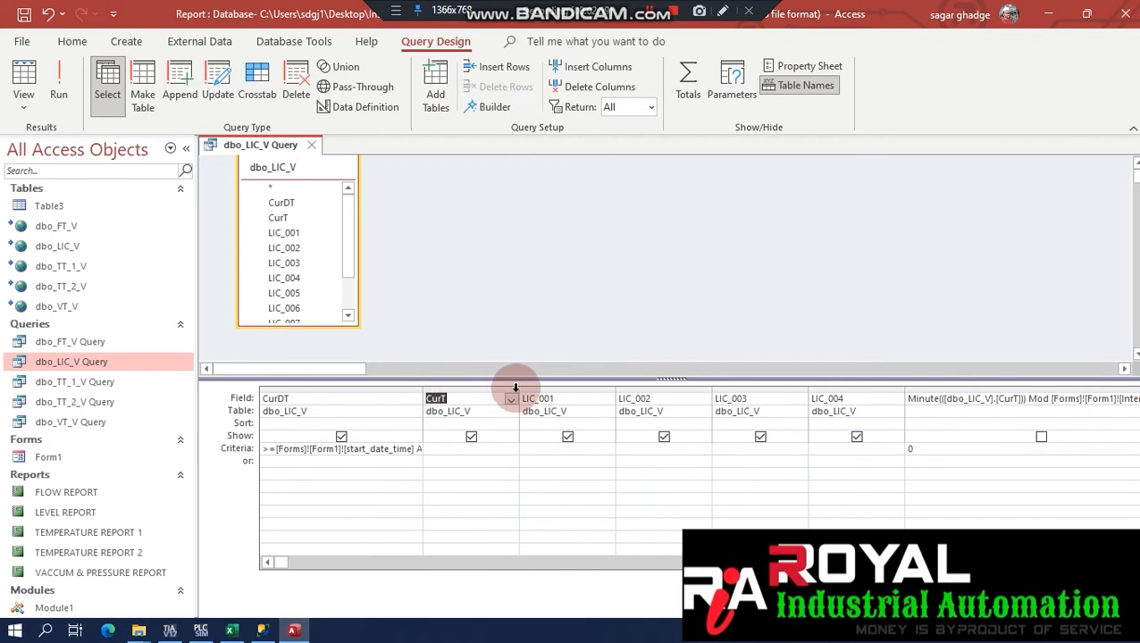
{"action": "double_click", "coordinate": [421, 387]}
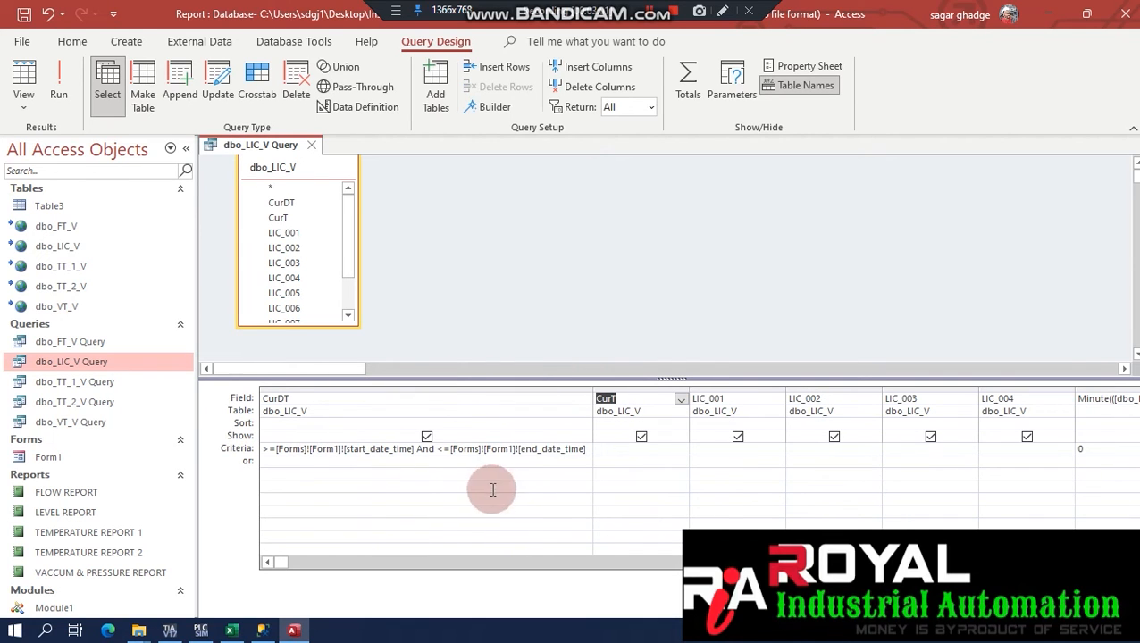
{"action": "left_click_drag", "start_coordinate": [267, 449], "coordinate": [600, 456]}
{"action": "left_click_drag", "start_coordinate": [590, 386], "coordinate": [320, 408]}
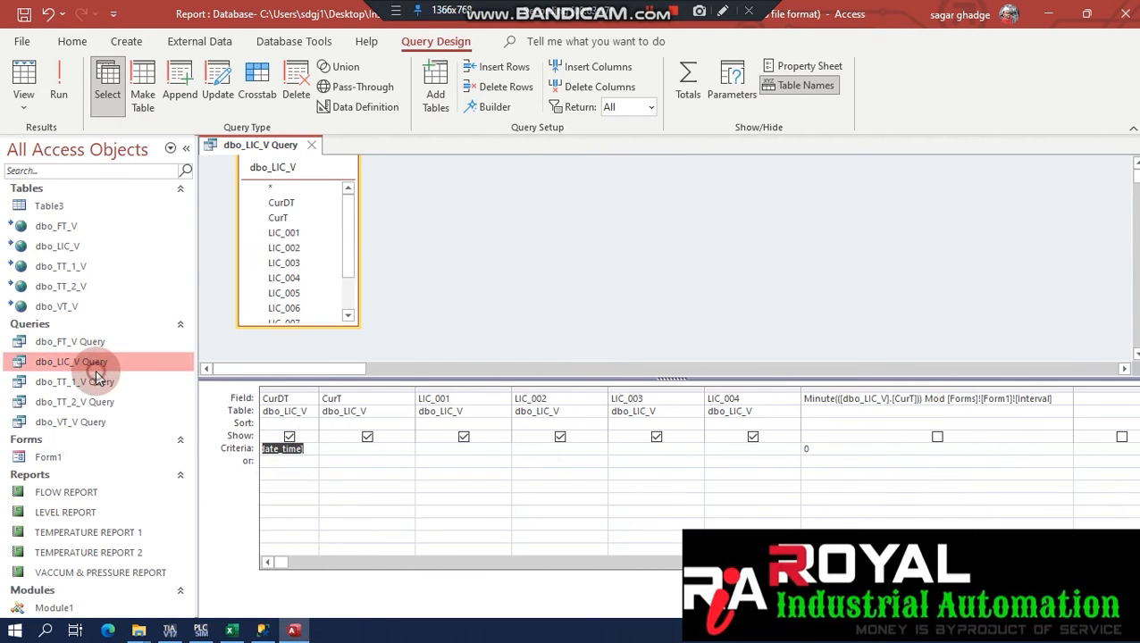
{"action": "left_click", "coordinate": [310, 145]}
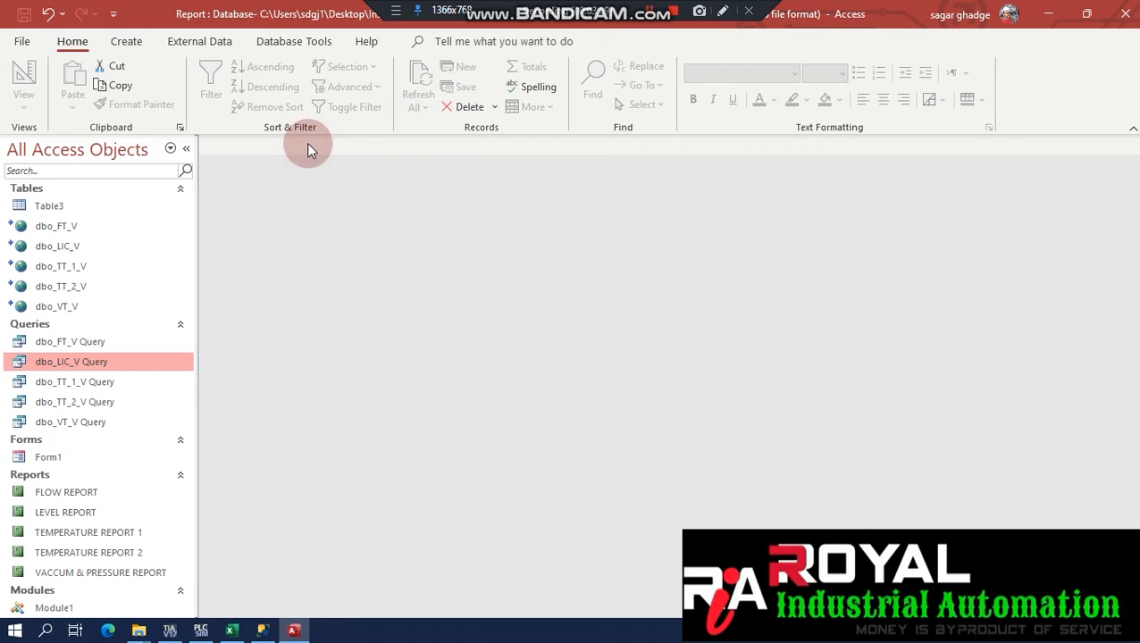
Open LEVEL REPORT in Design View and select its report header section.
{"action": "left_click", "coordinate": [66, 511]}
{"action": "right_click", "coordinate": [66, 512]}
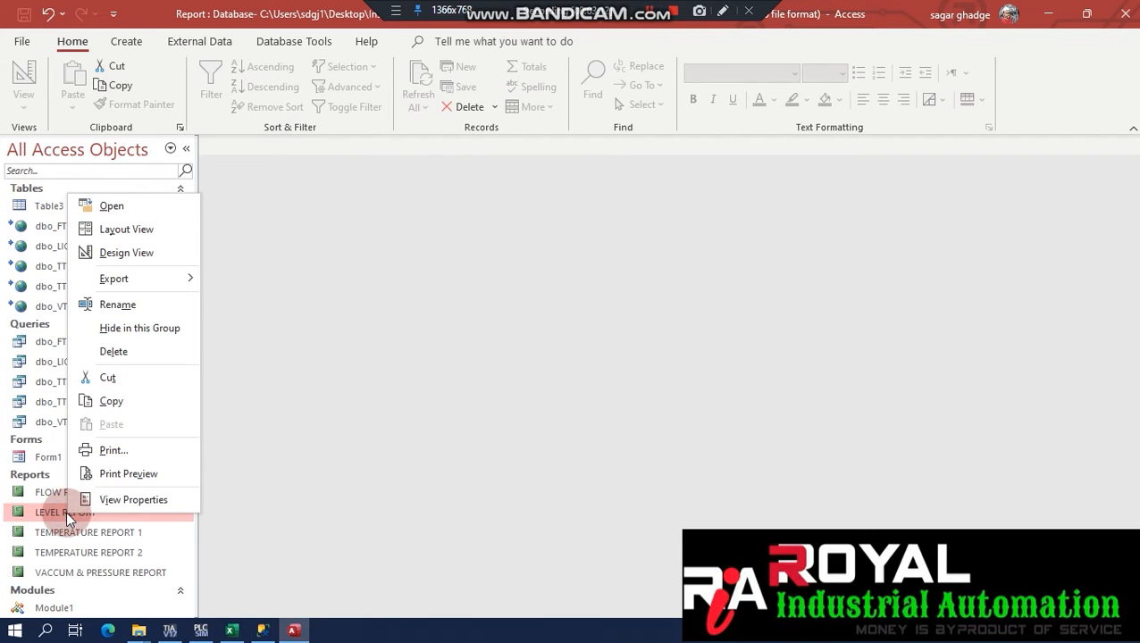
{"action": "left_click", "coordinate": [144, 254]}
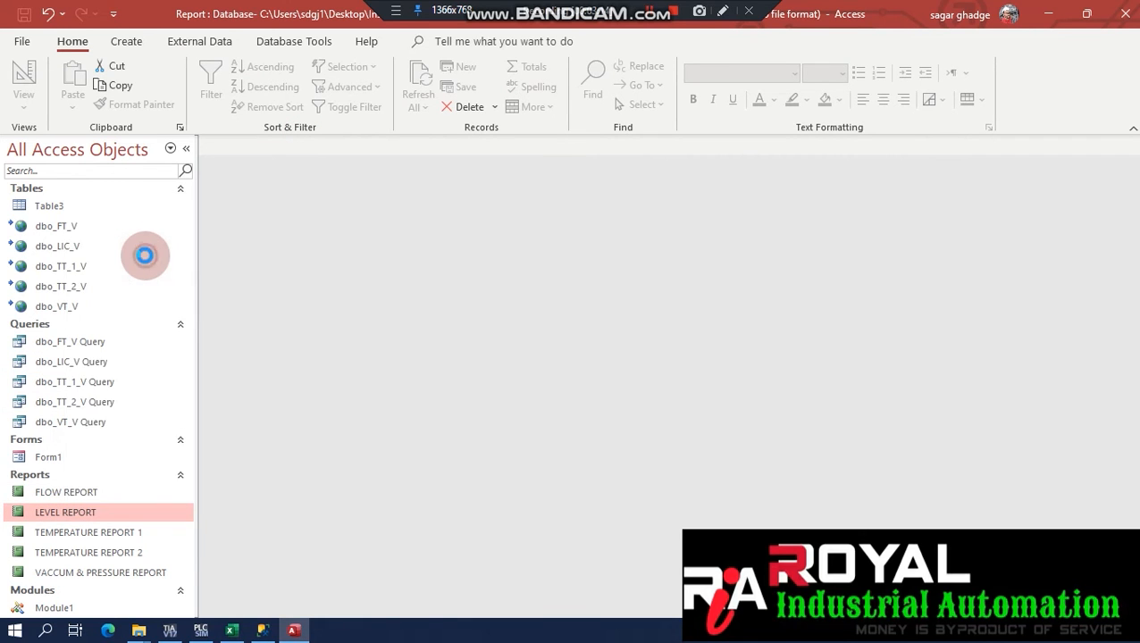
{"action": "left_click", "coordinate": [387, 236]}
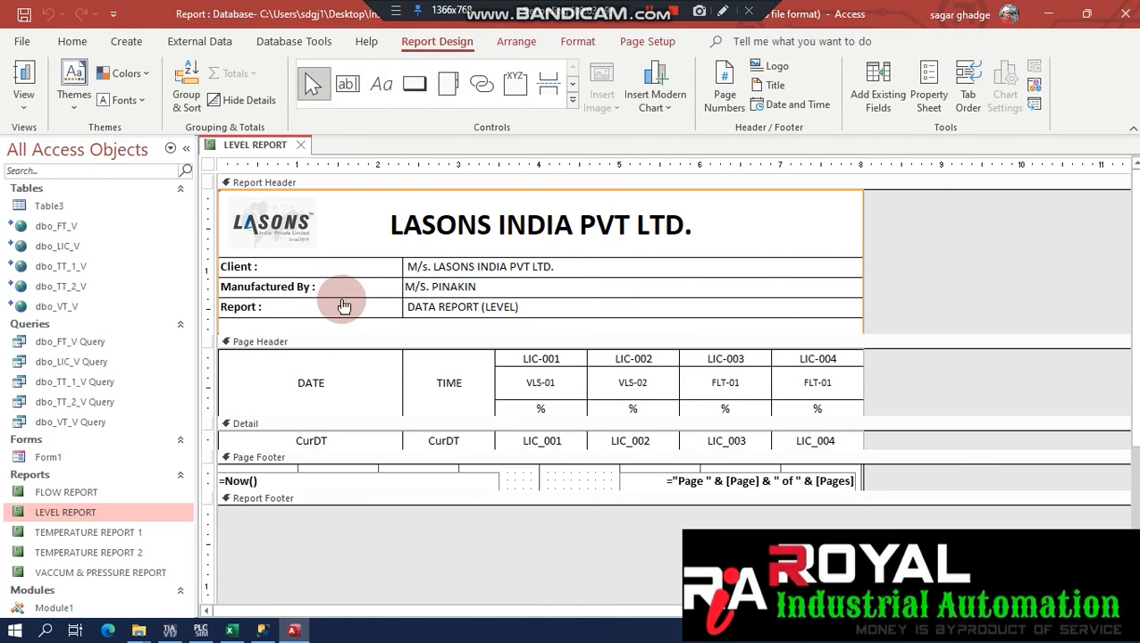
Close the Bandicam folder and open the REPORT_FORMAT workbook from the REPORT - Lasons folder.
{"action": "mouse_move", "coordinate": [134, 628]}
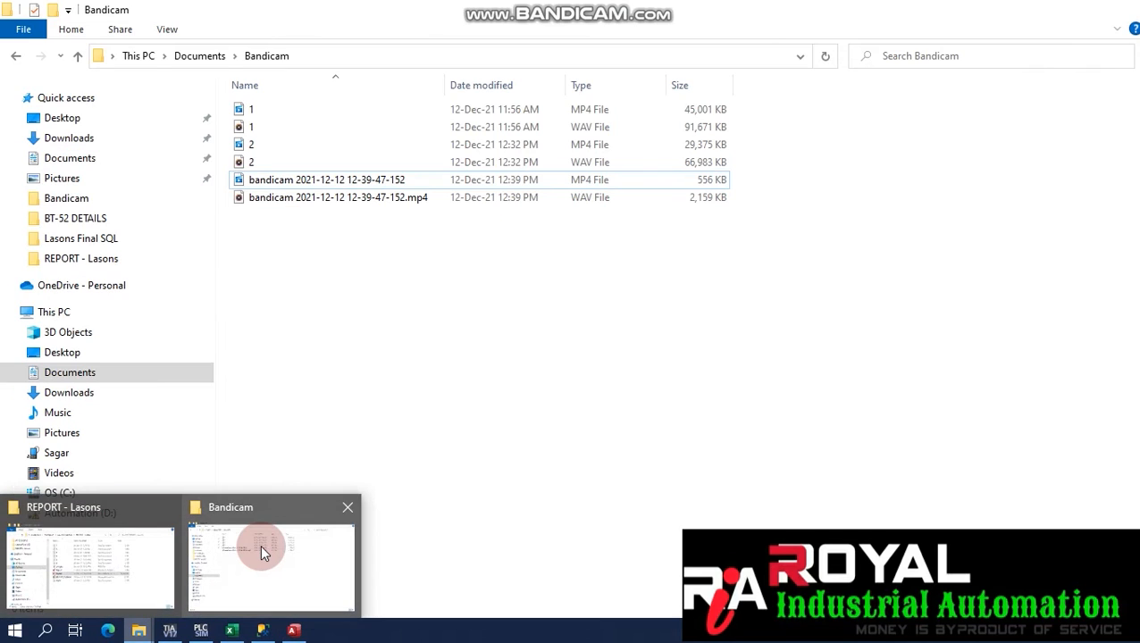
{"action": "left_click", "coordinate": [338, 507]}
{"action": "left_click", "coordinate": [93, 558]}
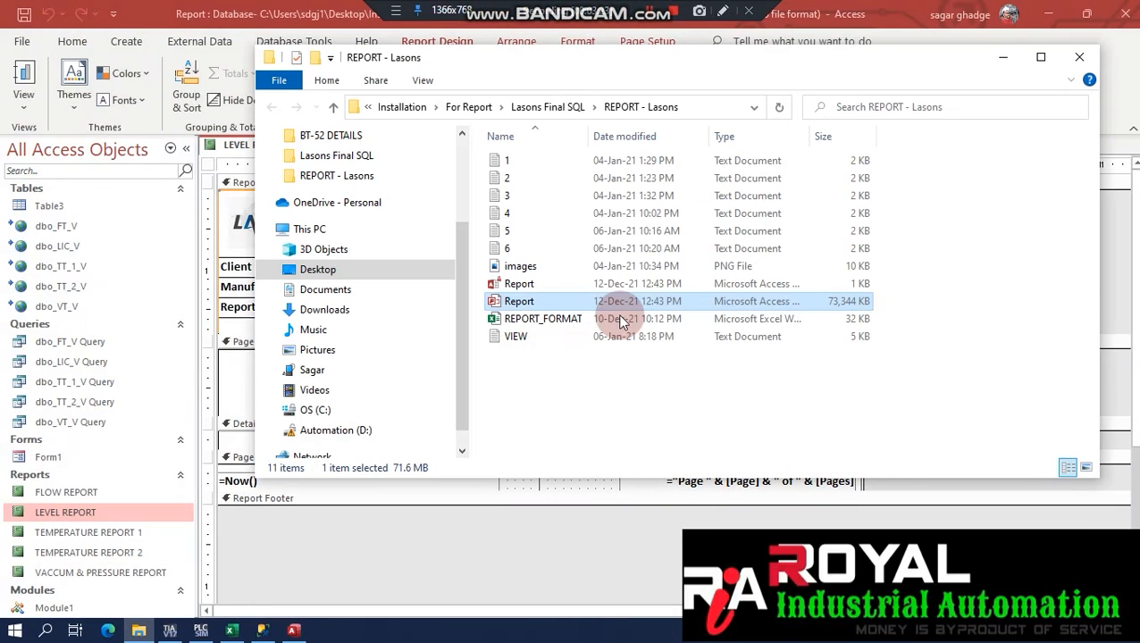
{"action": "double_click", "coordinate": [583, 321]}
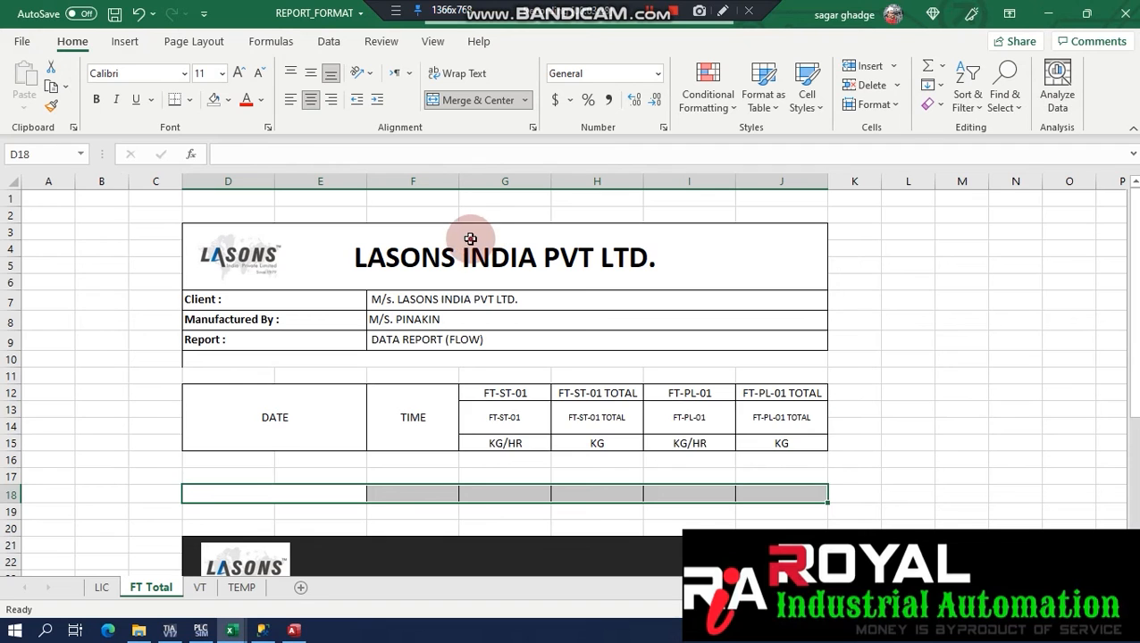
Copy the company header D3:J10, then the DATE, TIME and FT heading block D12:J15.
{"action": "left_click_drag", "start_coordinate": [470, 239], "coordinate": [451, 361]}
{"action": "key", "text": "ctrl+c"}
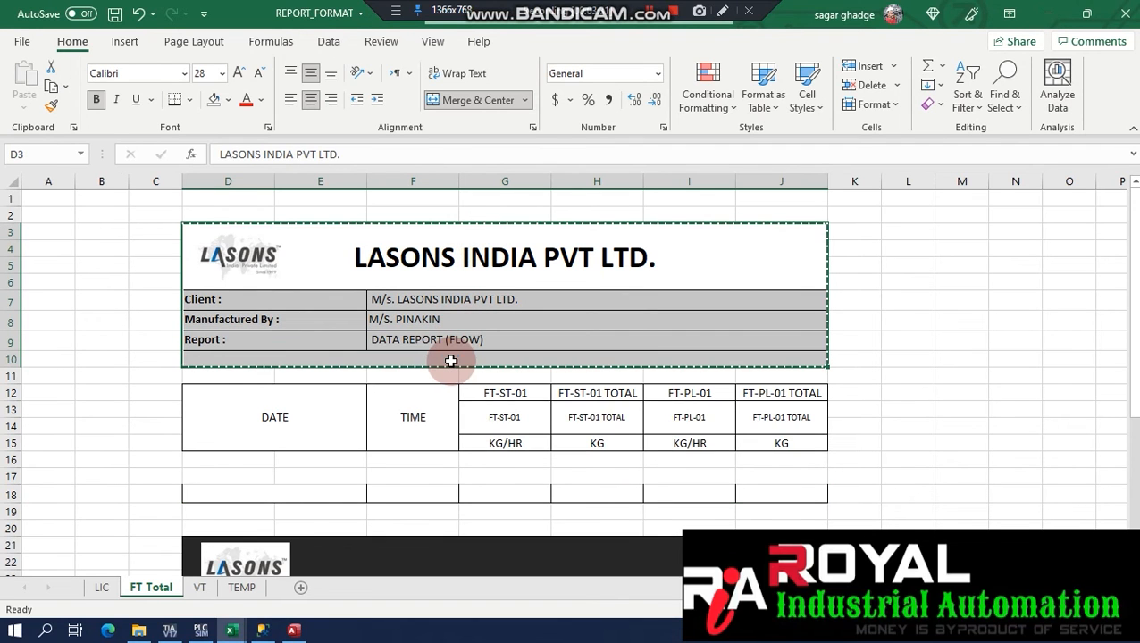
{"action": "left_click_drag", "start_coordinate": [300, 408], "coordinate": [769, 406]}
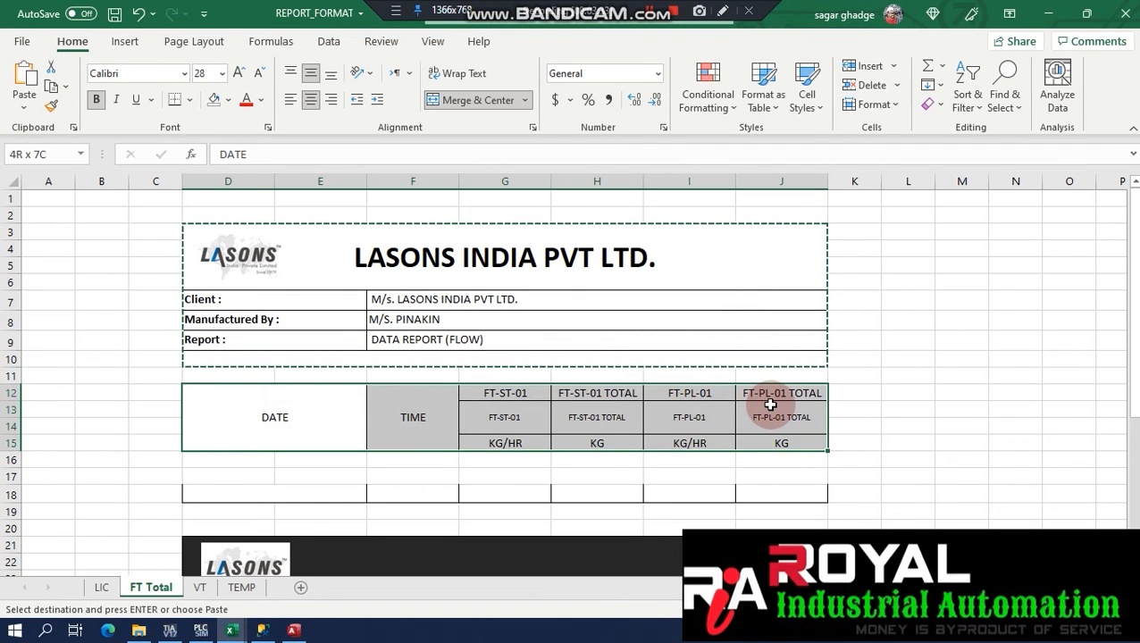
{"action": "key", "text": "ctrl+c"}
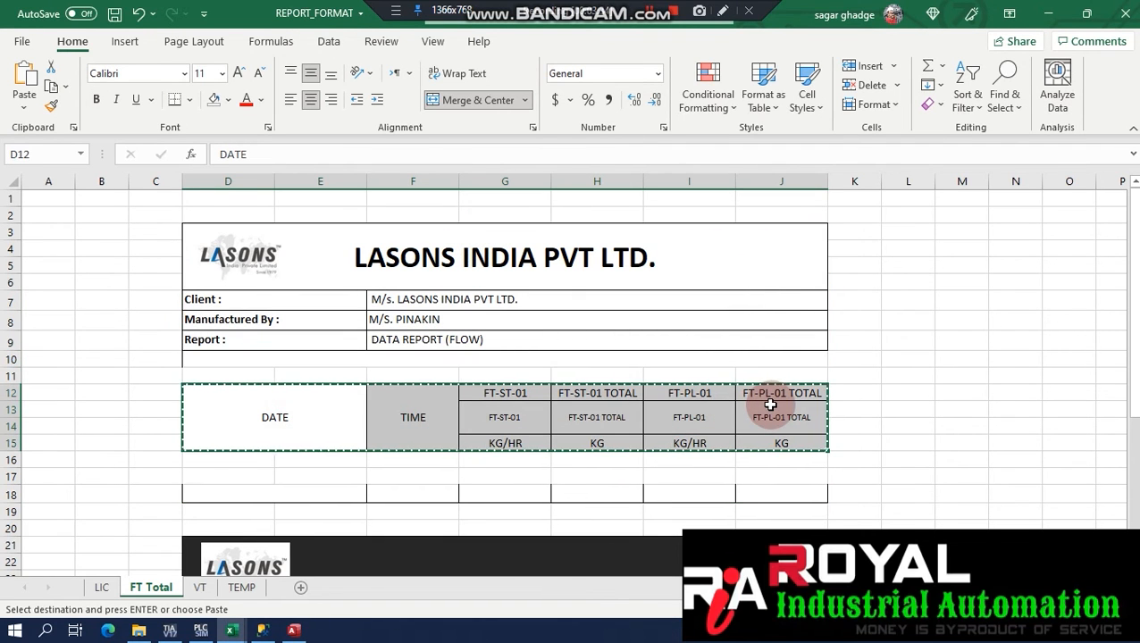
{"action": "left_click", "coordinate": [293, 631]}
{"action": "left_click", "coordinate": [299, 366]}
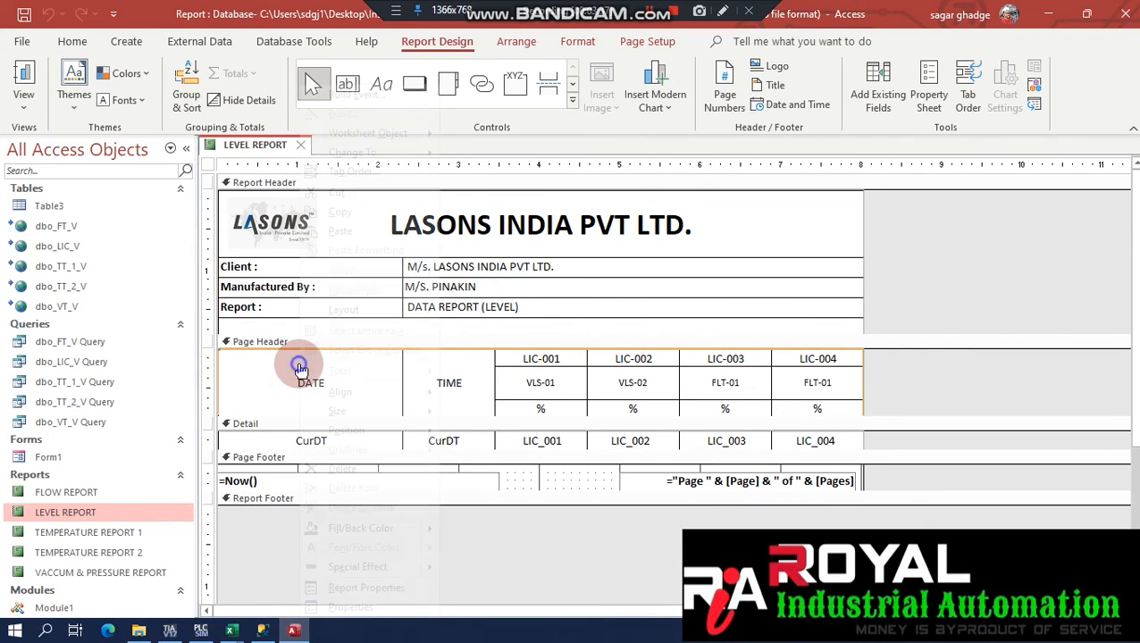
{"action": "right_click", "coordinate": [299, 366]}
{"action": "left_click", "coordinate": [580, 412]}
{"action": "left_click", "coordinate": [409, 440]}
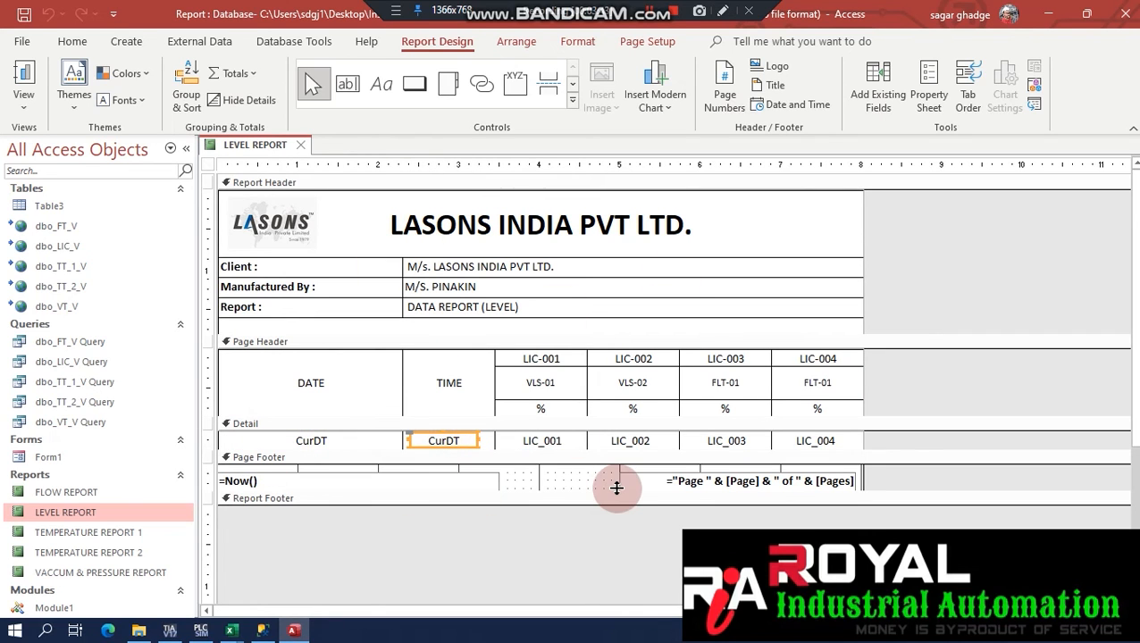
{"action": "left_click", "coordinate": [324, 443]}
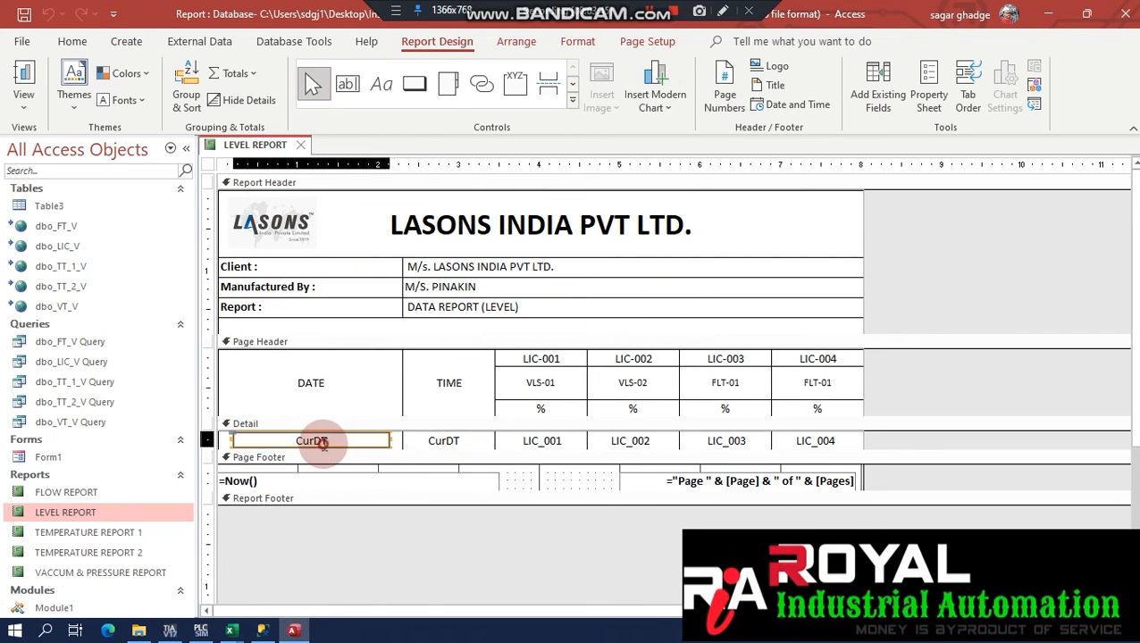
{"action": "left_click", "coordinate": [441, 439]}
{"action": "left_click", "coordinate": [320, 440]}
{"action": "right_click", "coordinate": [529, 440]}
{"action": "left_click", "coordinate": [572, 606]}
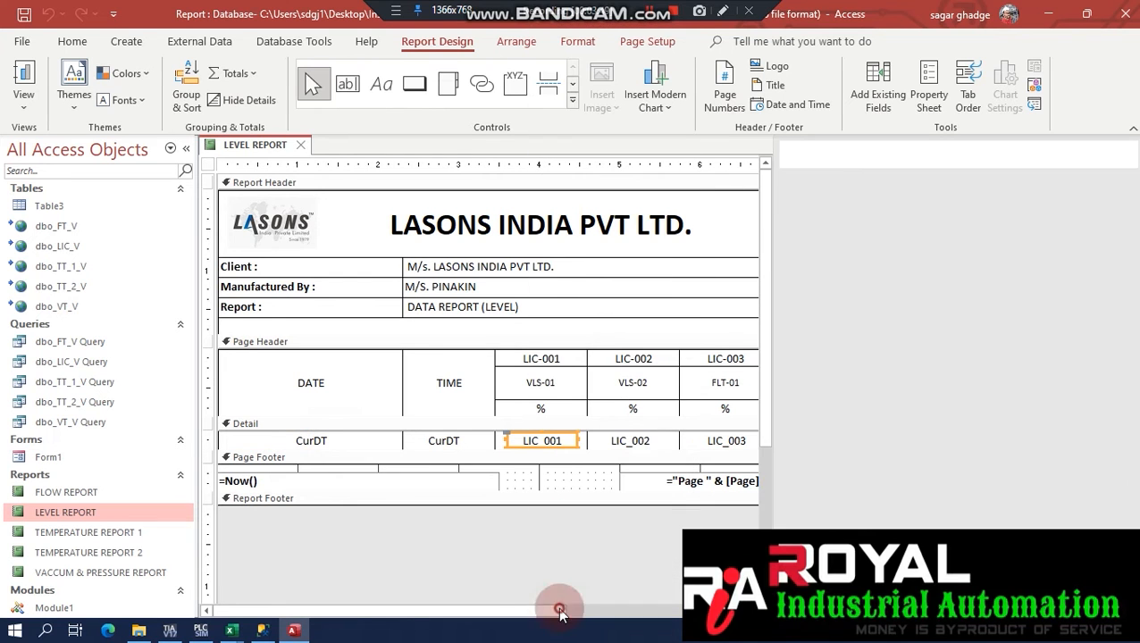
{"action": "left_click", "coordinate": [1004, 250]}
{"action": "left_click", "coordinate": [996, 250]}
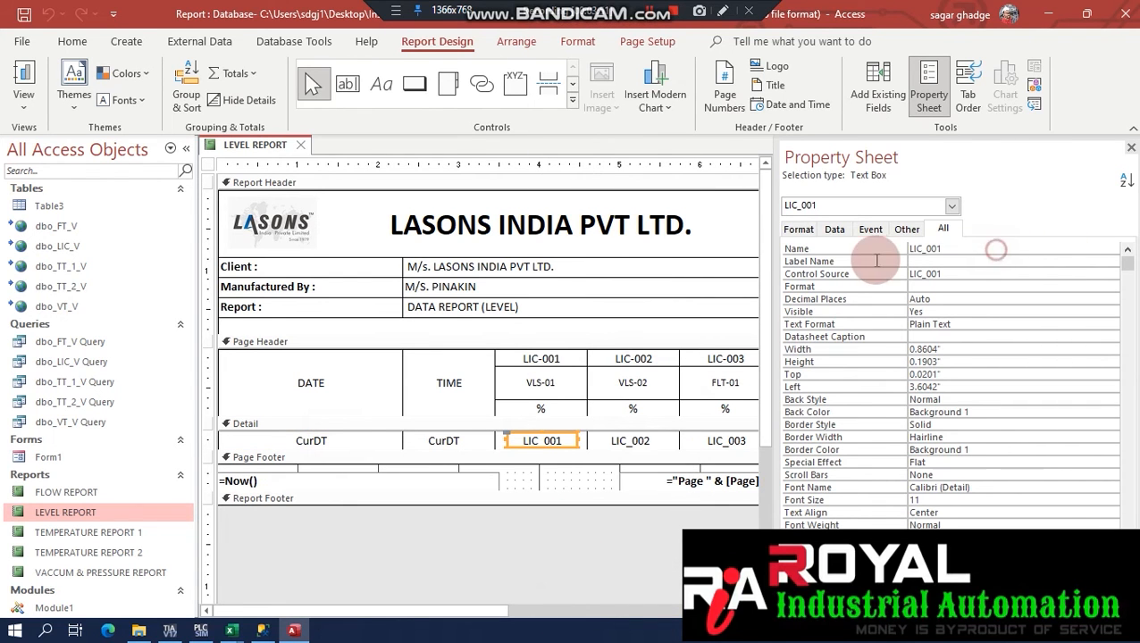
{"action": "left_click", "coordinate": [967, 273]}
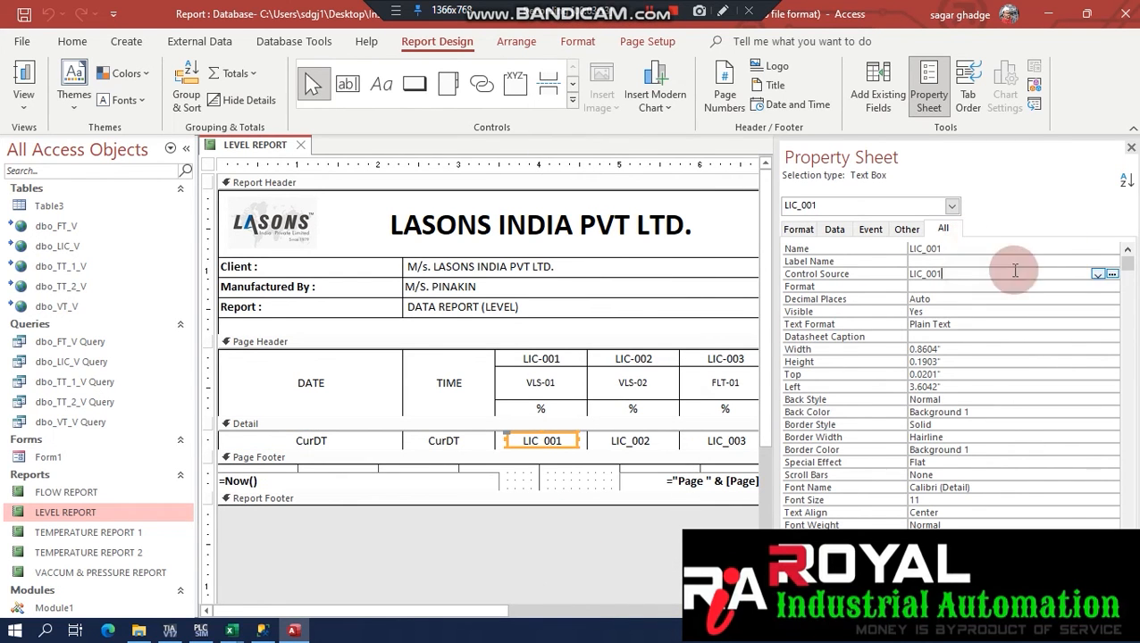
{"action": "left_click", "coordinate": [1098, 275]}
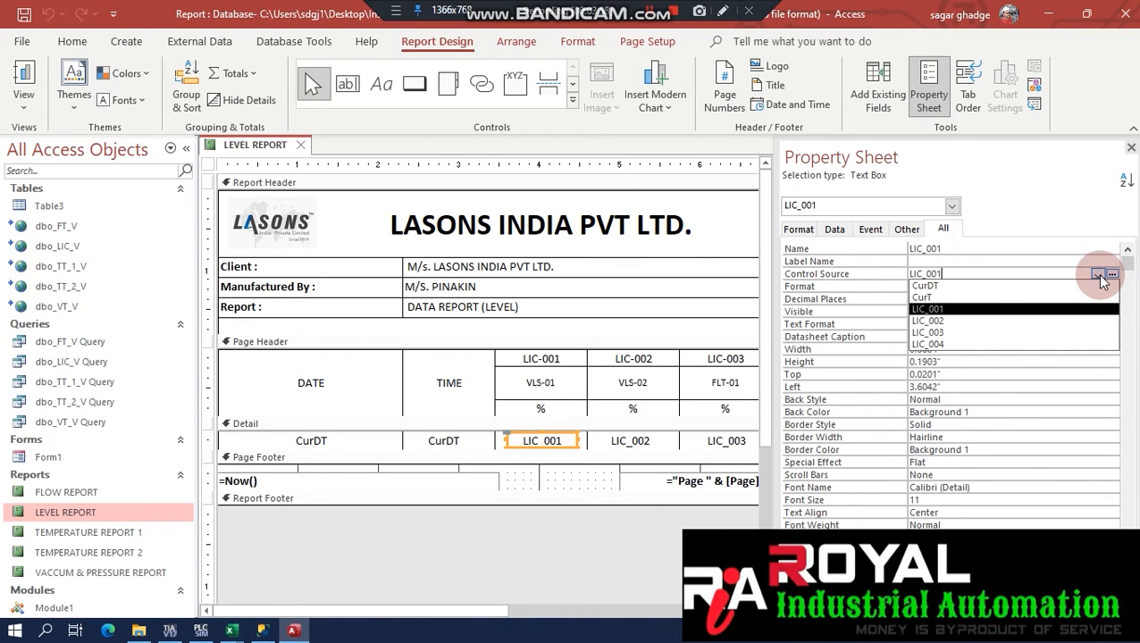
{"action": "left_click", "coordinate": [1100, 277]}
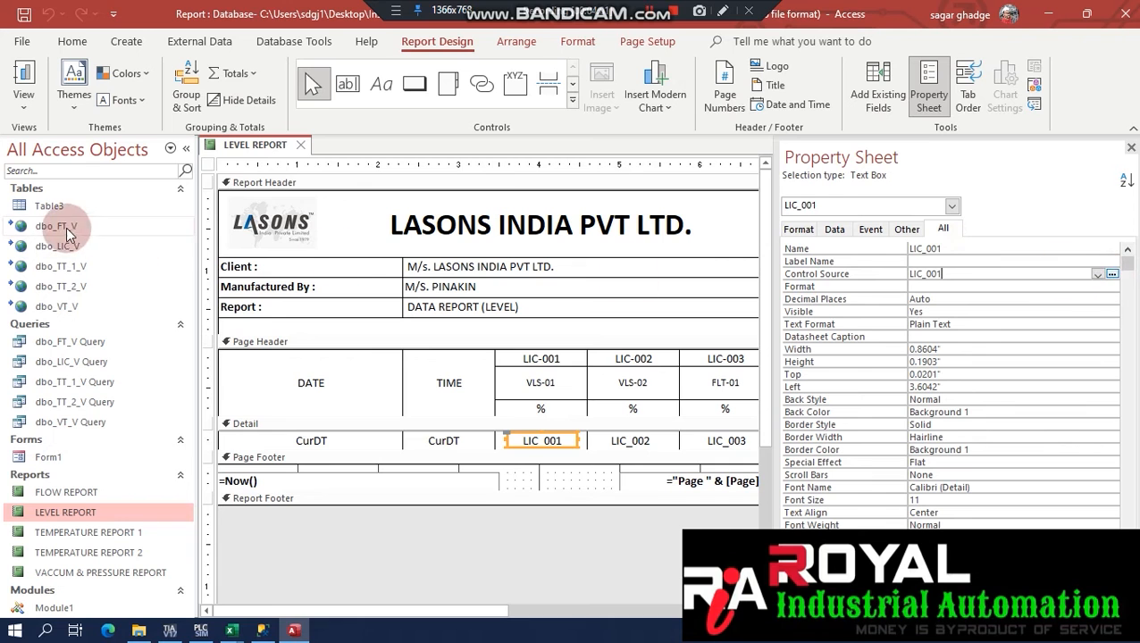
{"action": "right_click", "coordinate": [59, 244]}
{"action": "left_click", "coordinate": [113, 280]}
{"action": "left_click", "coordinate": [542, 376]}
{"action": "left_click", "coordinate": [297, 245]}
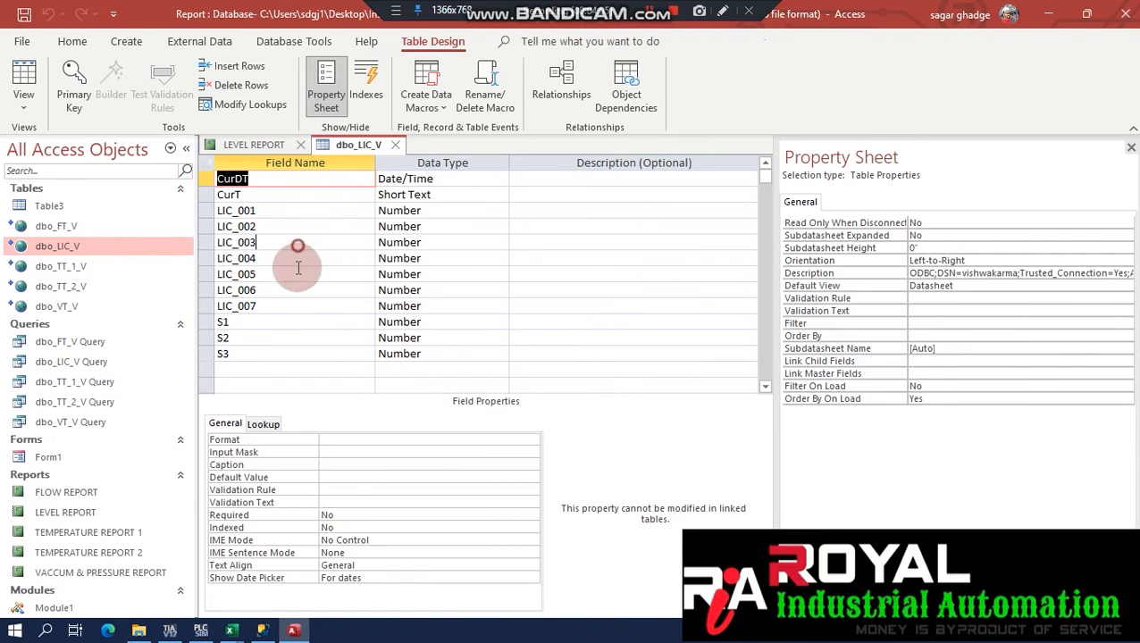
{"action": "left_click", "coordinate": [395, 145]}
{"action": "left_click", "coordinate": [90, 347]}
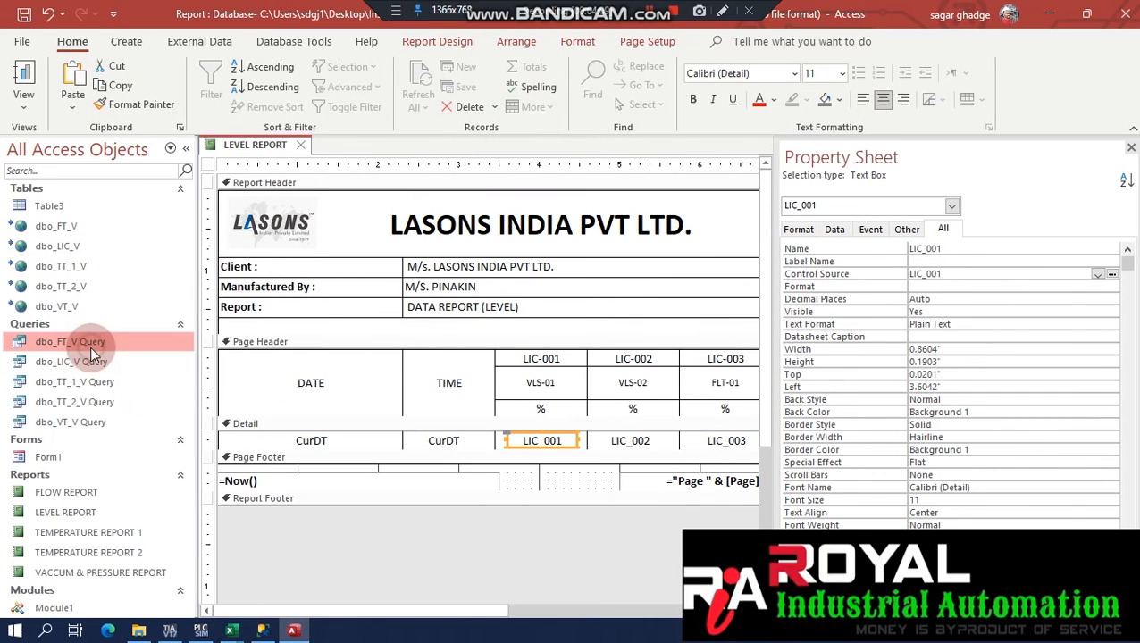
{"action": "left_click", "coordinate": [87, 361]}
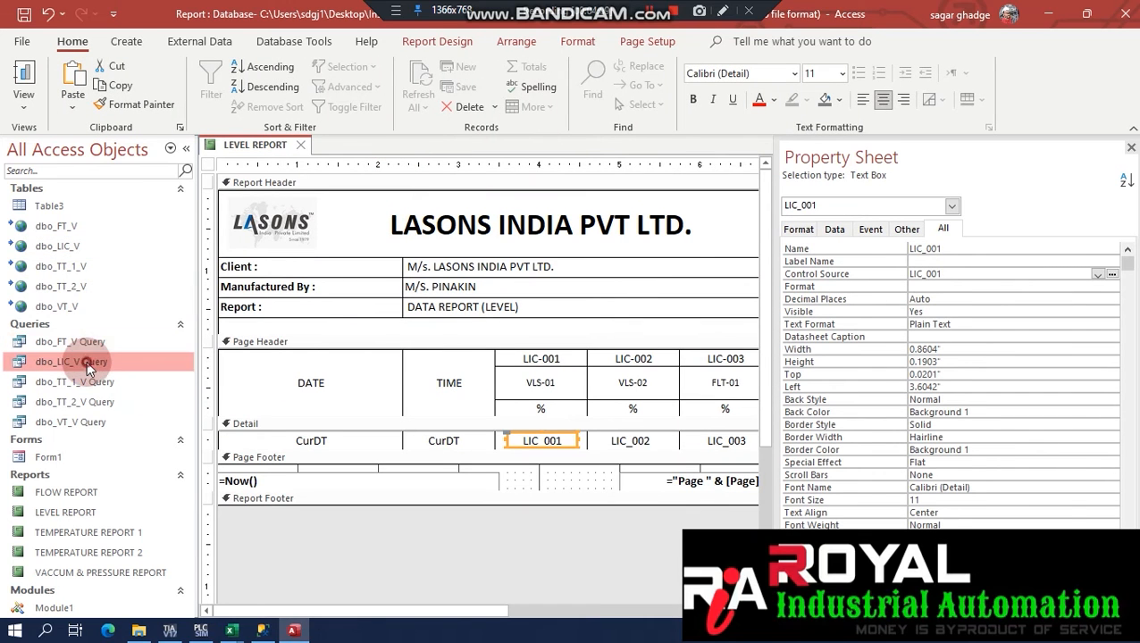
{"action": "left_click", "coordinate": [1098, 274]}
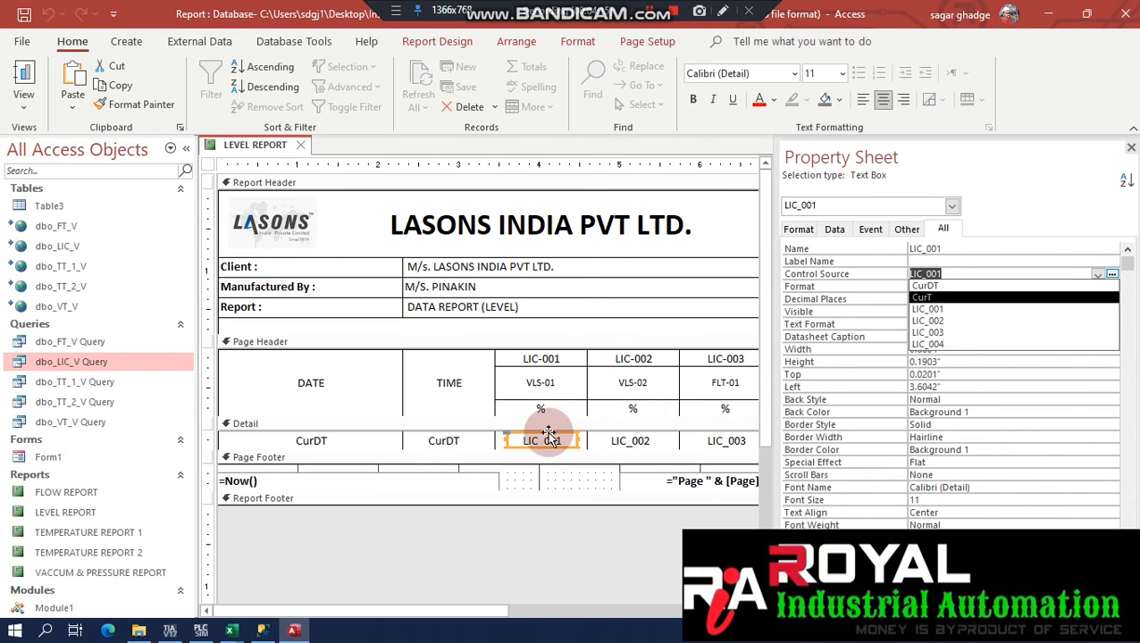
{"action": "left_click", "coordinate": [631, 441]}
{"action": "left_click", "coordinate": [725, 440]}
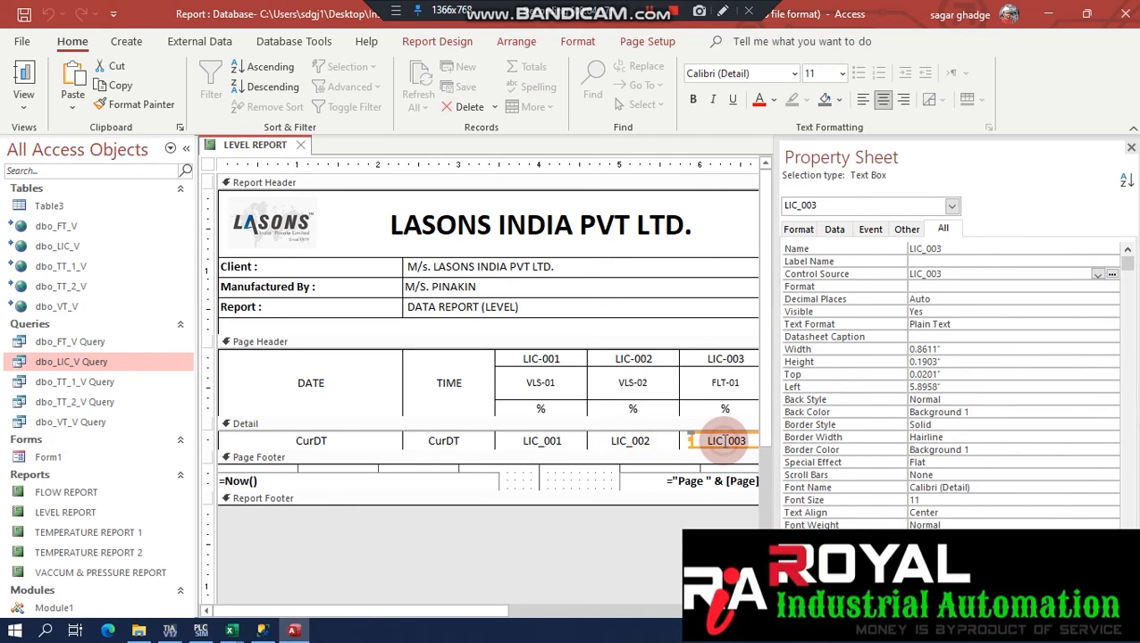
{"action": "left_click", "coordinate": [451, 444]}
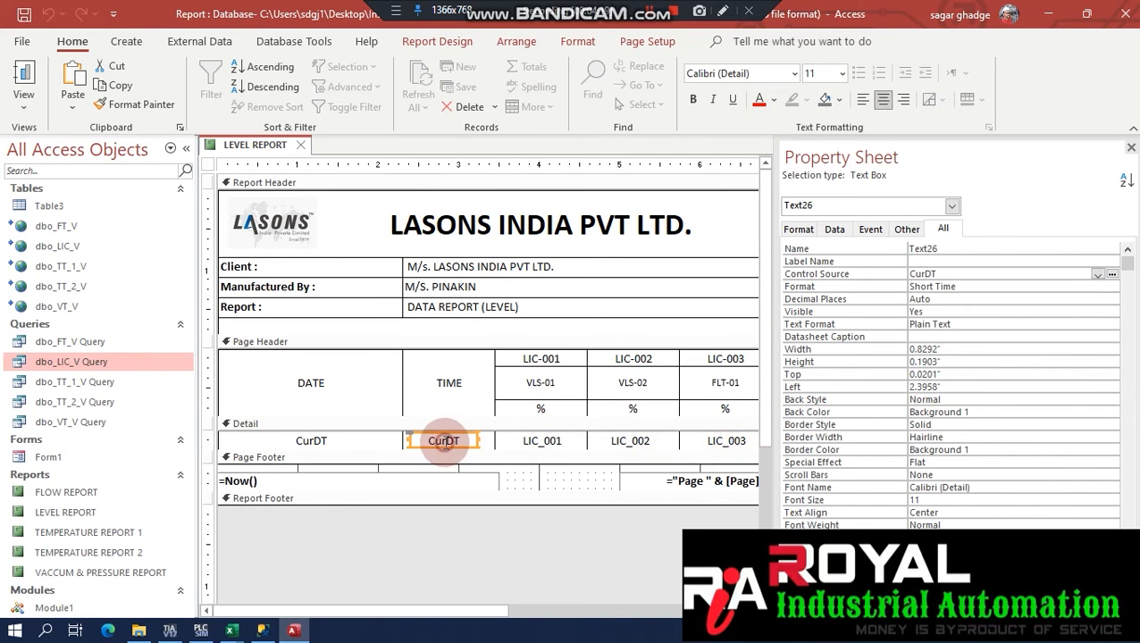
{"action": "left_click", "coordinate": [310, 443]}
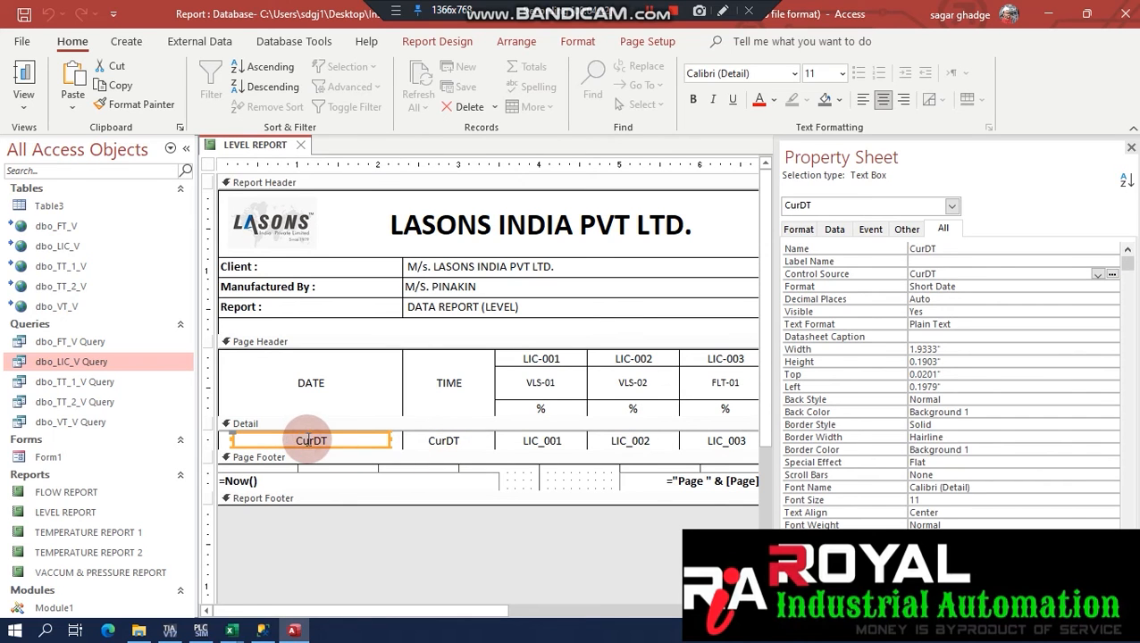
{"action": "left_click", "coordinate": [1131, 147]}
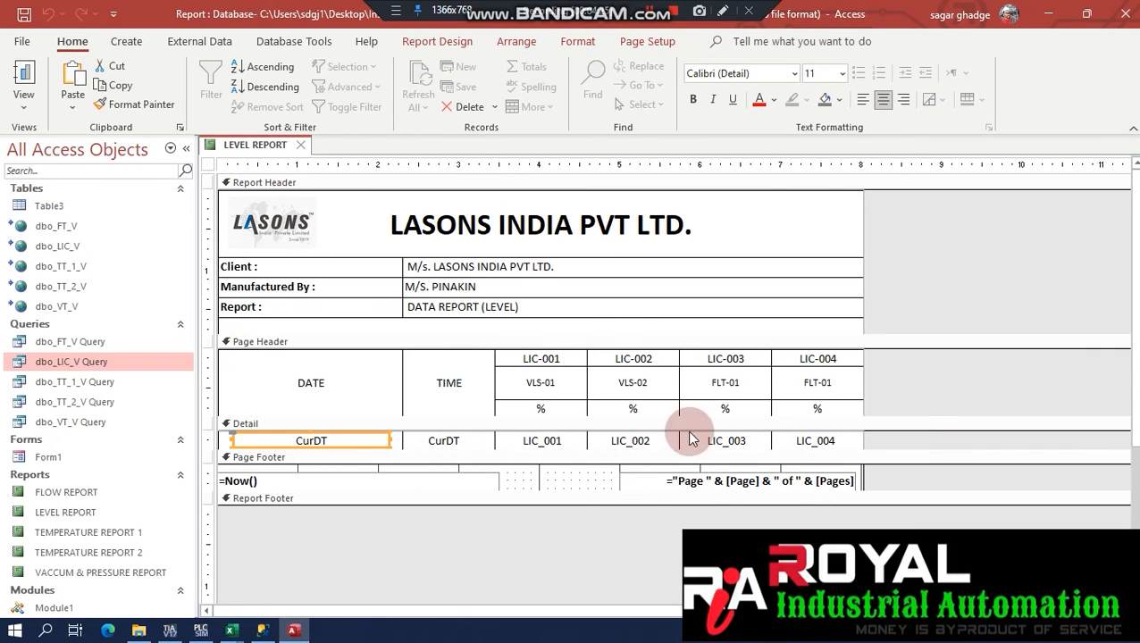
{"action": "left_click", "coordinate": [542, 440]}
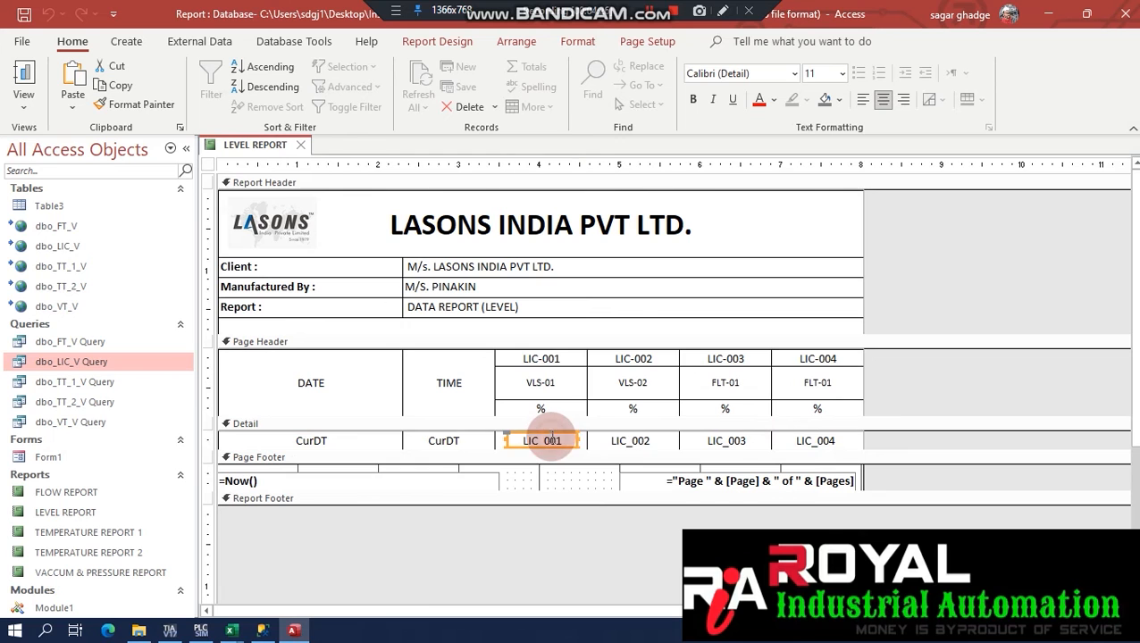
{"action": "left_click", "coordinate": [634, 442], "text": "shift"}
{"action": "left_click", "coordinate": [726, 441], "text": "shift"}
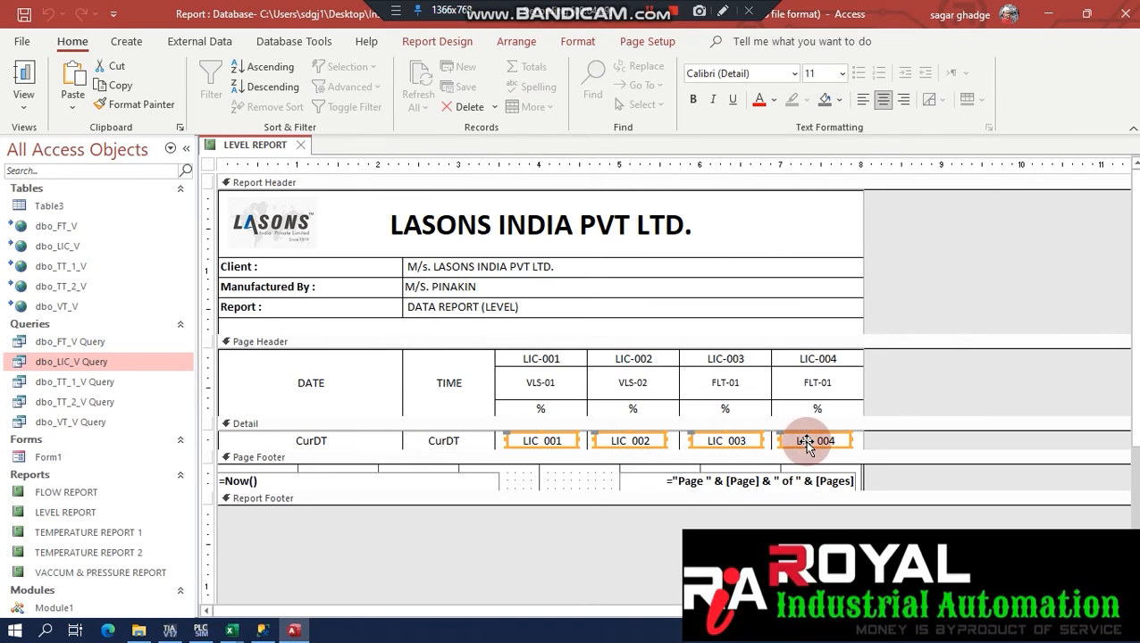
{"action": "left_click", "coordinate": [526, 50]}
{"action": "left_click", "coordinate": [580, 41]}
{"action": "left_click", "coordinate": [505, 46]}
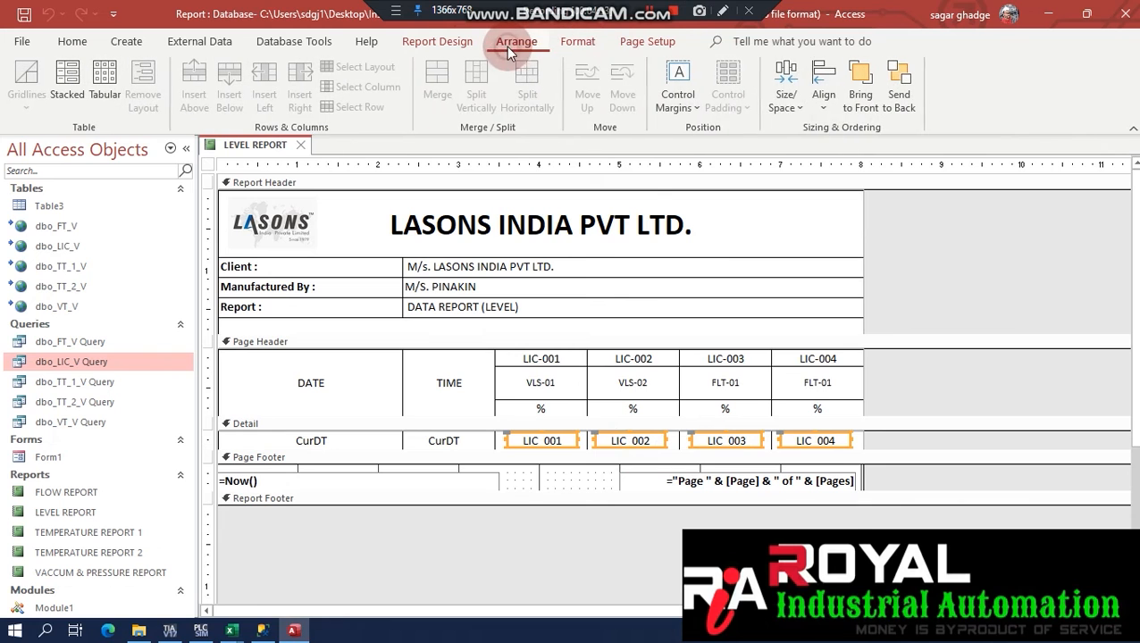
{"action": "left_click", "coordinate": [785, 94]}
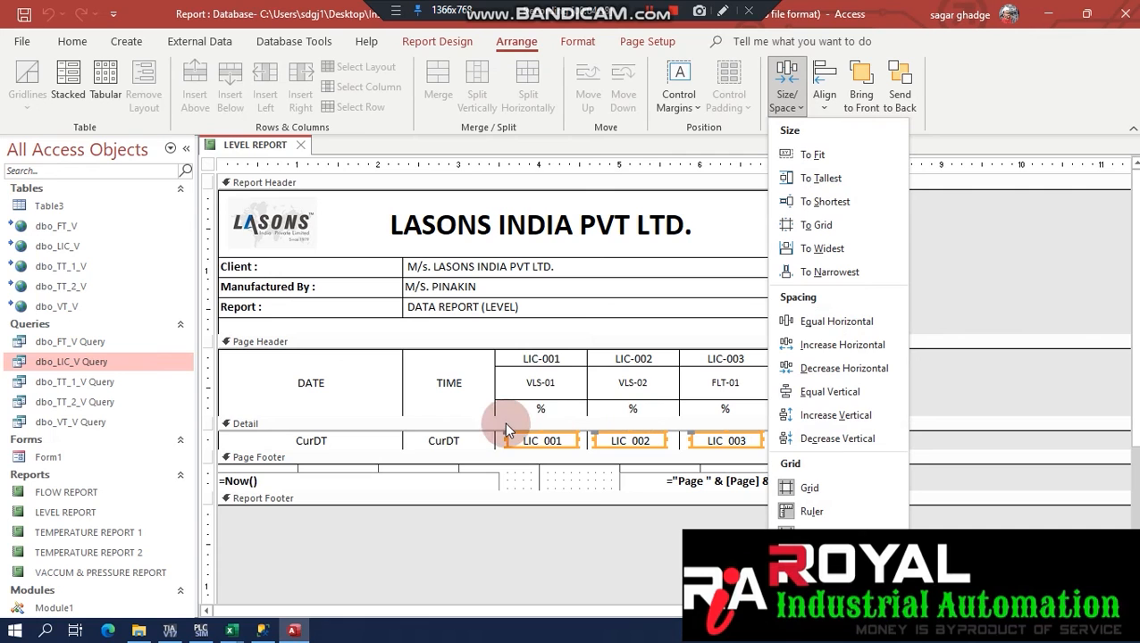
{"action": "left_click", "coordinate": [550, 473]}
{"action": "left_click", "coordinate": [535, 318]}
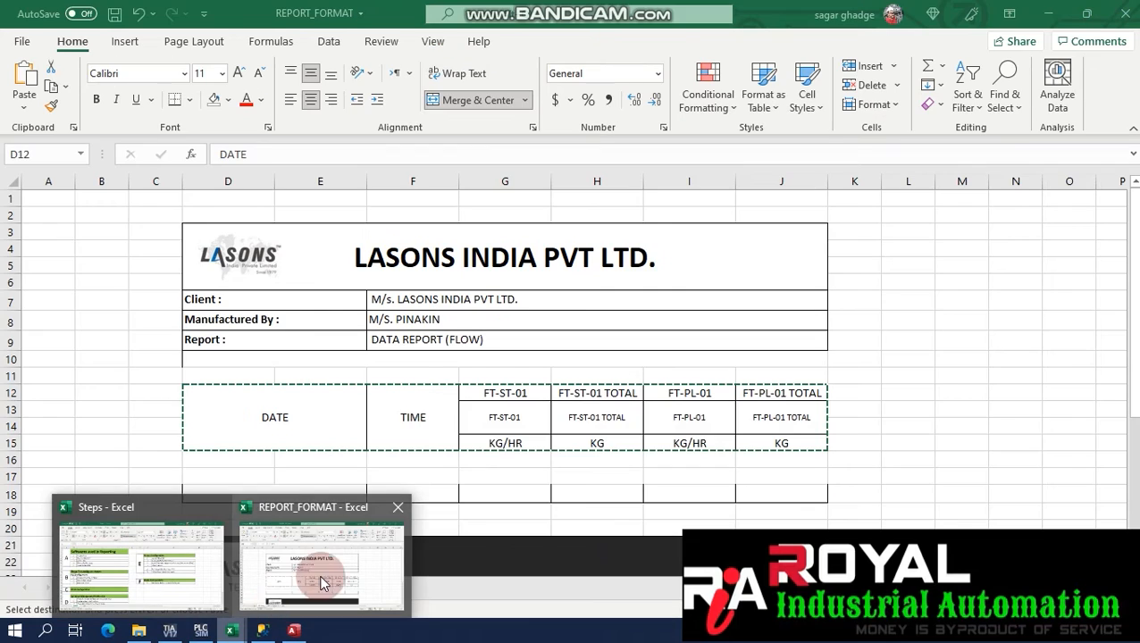
{"action": "left_click", "coordinate": [329, 583]}
{"action": "mouse_move", "coordinate": [231, 630]}
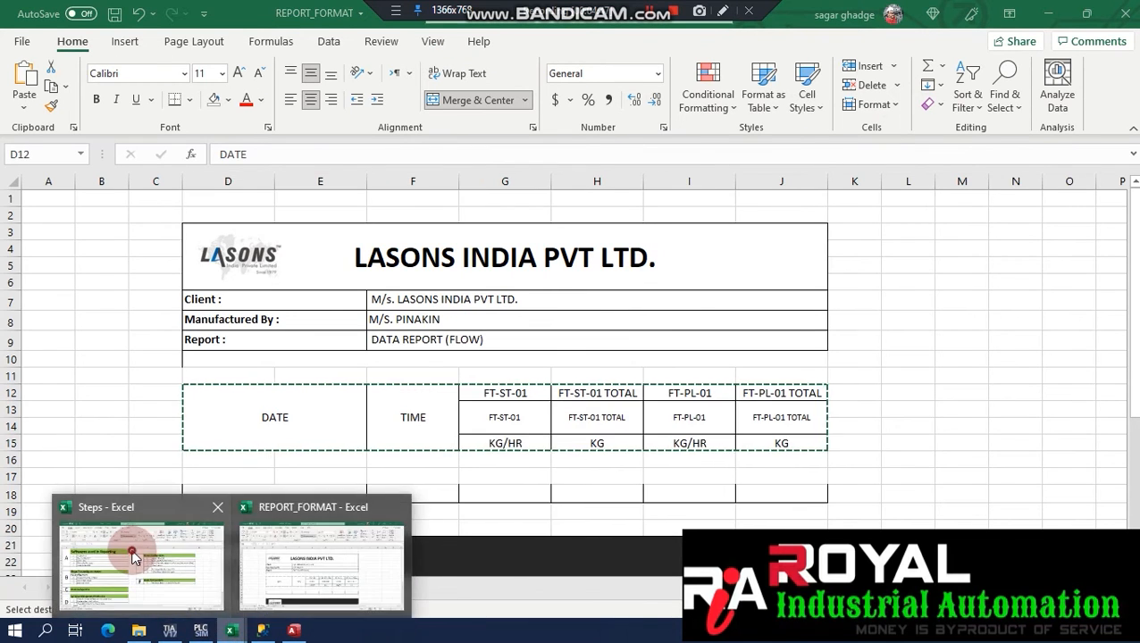
{"action": "left_click", "coordinate": [134, 546]}
{"action": "left_click_drag", "start_coordinate": [608, 251], "coordinate": [698, 252]}
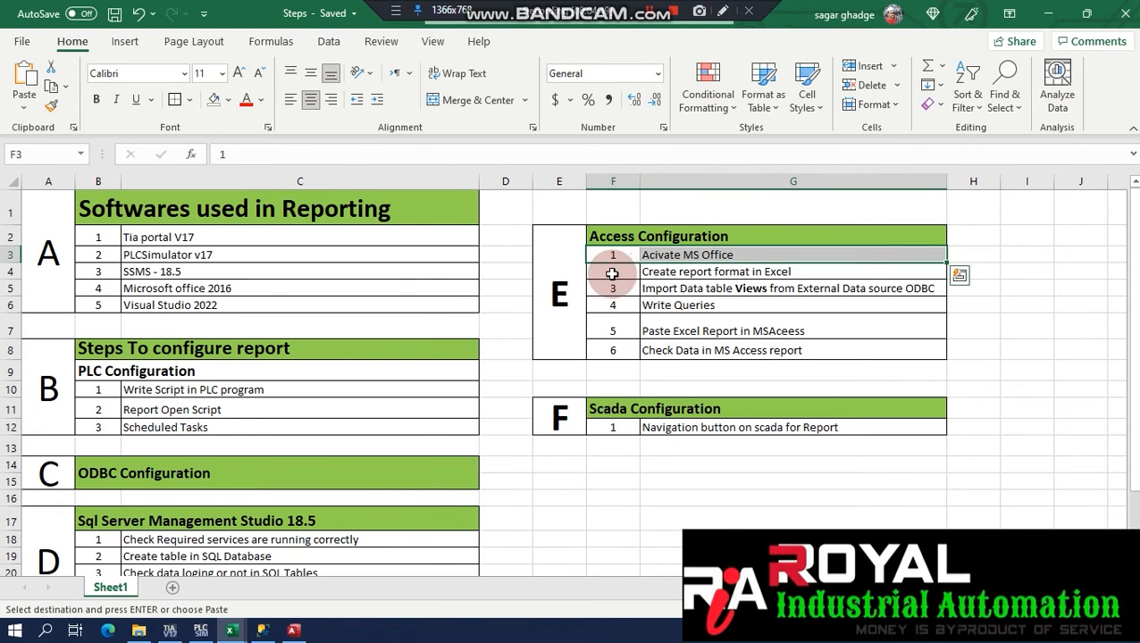
{"action": "left_click_drag", "start_coordinate": [613, 273], "coordinate": [693, 274]}
{"action": "left_click_drag", "start_coordinate": [623, 287], "coordinate": [695, 288]}
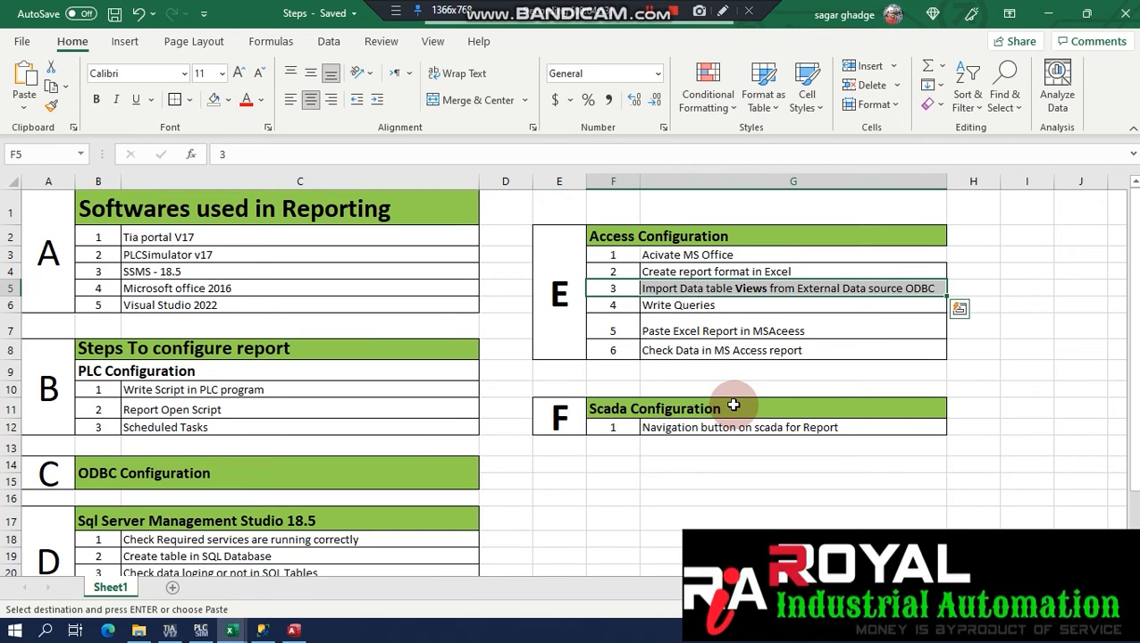
{"action": "left_click_drag", "start_coordinate": [621, 304], "coordinate": [684, 305]}
{"action": "left_click_drag", "start_coordinate": [615, 331], "coordinate": [666, 354]}
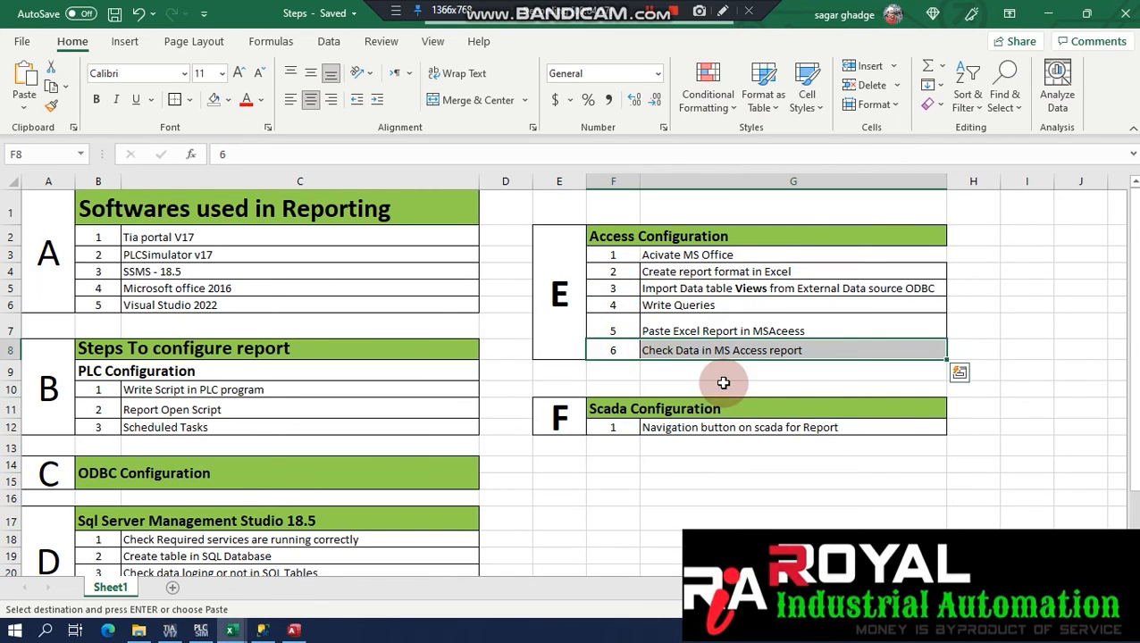
{"action": "left_click", "coordinate": [725, 375]}
{"action": "left_click", "coordinate": [1053, 16]}
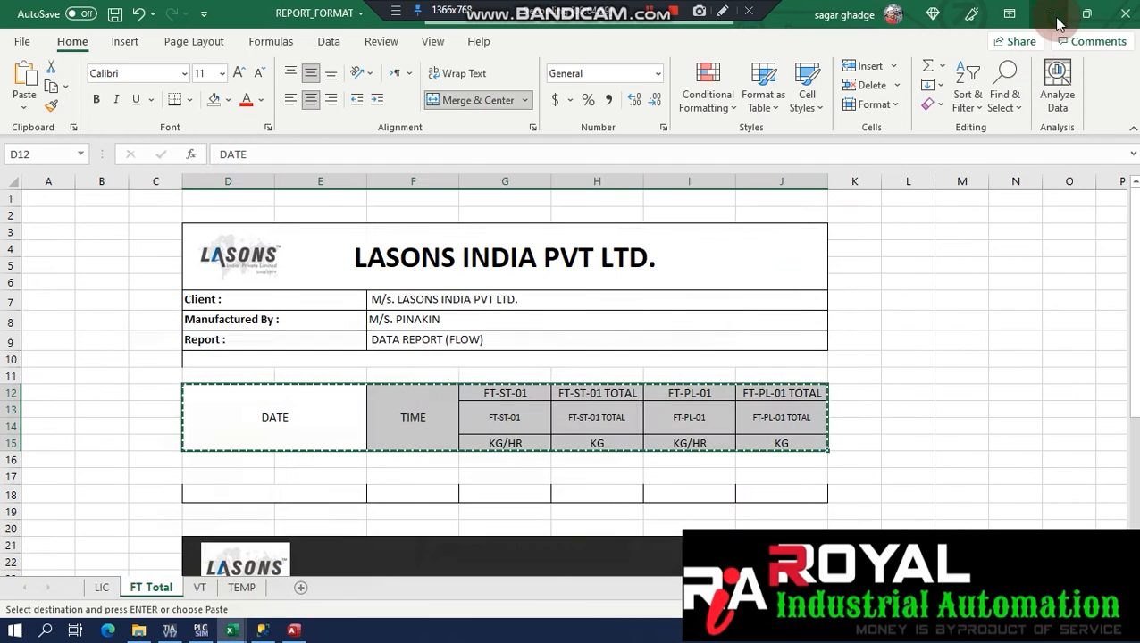
{"action": "left_click", "coordinate": [1051, 13]}
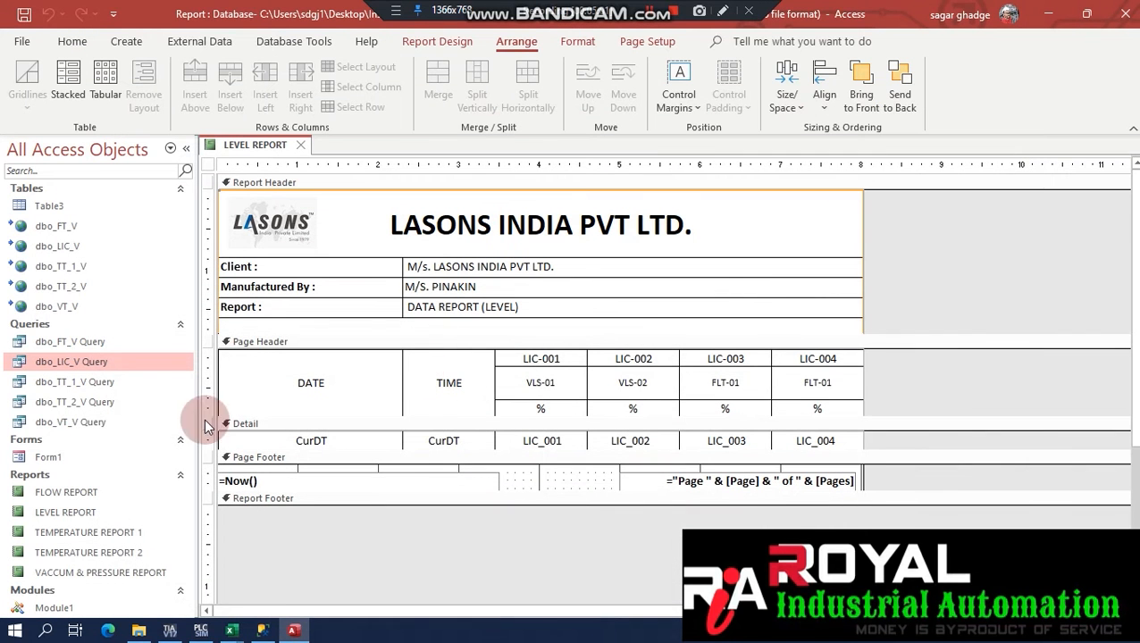
Open Form1 and pick the start date 08-Dec-21 and end date 12-Dec-21 from the calendars.
{"action": "left_click", "coordinate": [46, 462]}
{"action": "double_click", "coordinate": [60, 459]}
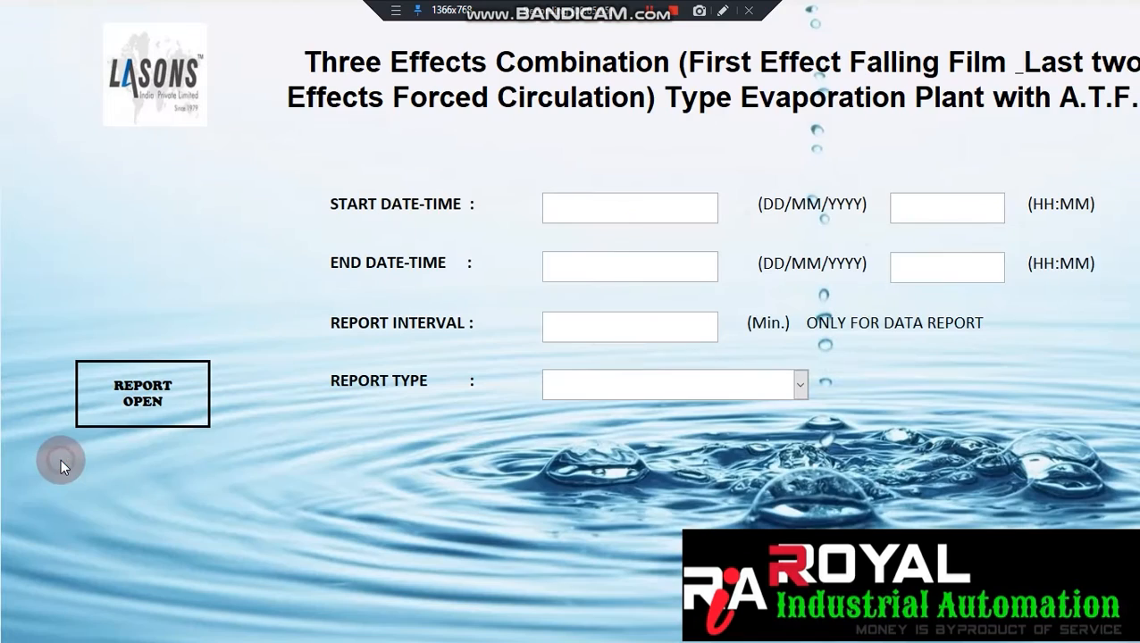
{"action": "left_click", "coordinate": [603, 206]}
{"action": "left_click", "coordinate": [728, 200]}
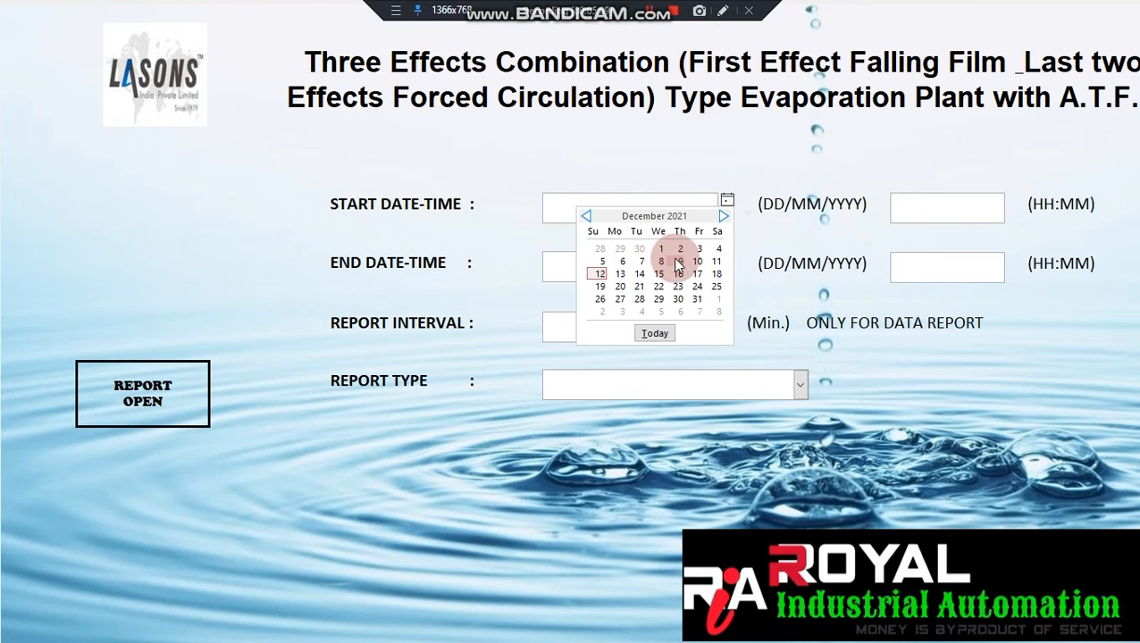
{"action": "left_click", "coordinate": [641, 261]}
{"action": "left_click", "coordinate": [642, 259]}
{"action": "left_click", "coordinate": [726, 259]}
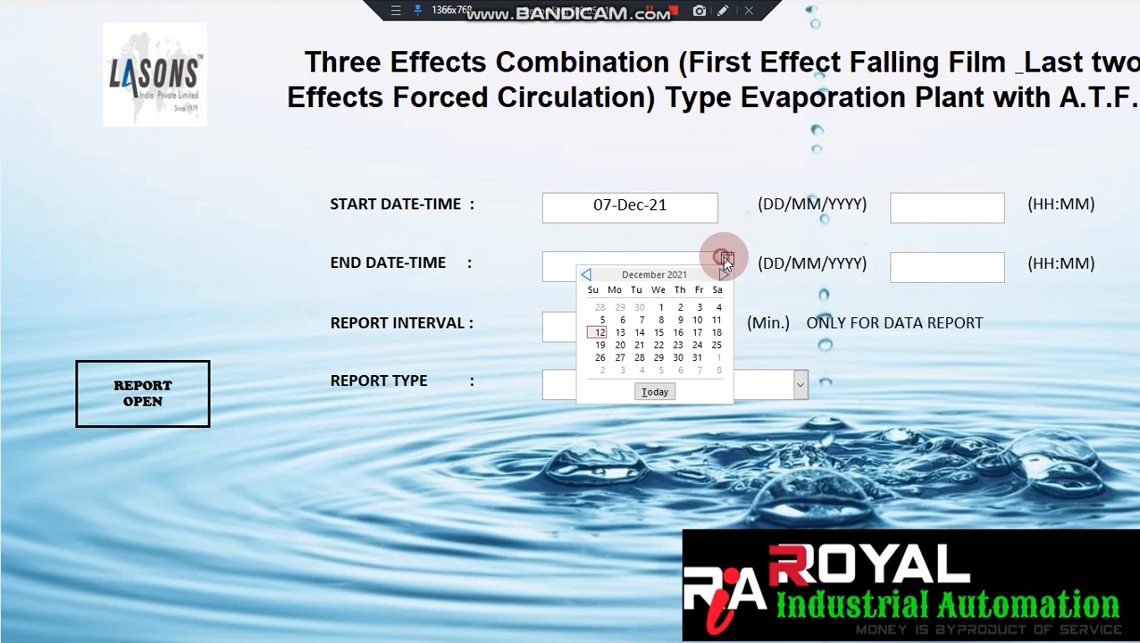
{"action": "left_click", "coordinate": [717, 319]}
{"action": "left_click", "coordinate": [677, 322]}
Enter a 1-minute interval, choose LEVEL REPORT, set times 10:00 and 23:00, and try opening the report.
{"action": "type", "text": "1"}
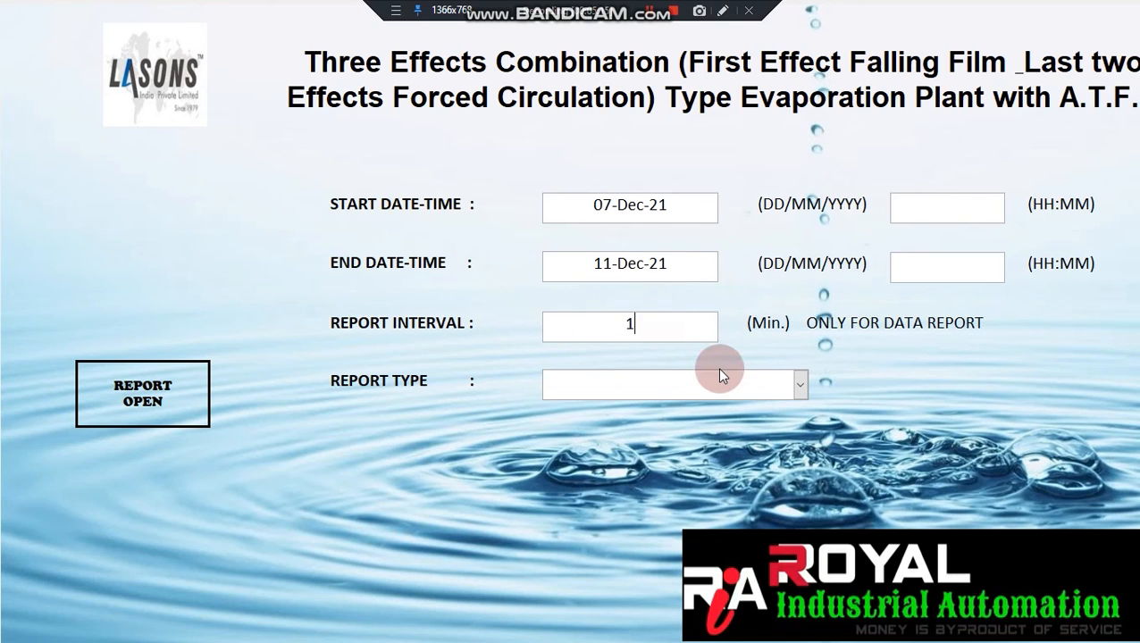
{"action": "left_click", "coordinate": [801, 386]}
{"action": "left_click", "coordinate": [697, 413]}
{"action": "left_click", "coordinate": [921, 214]}
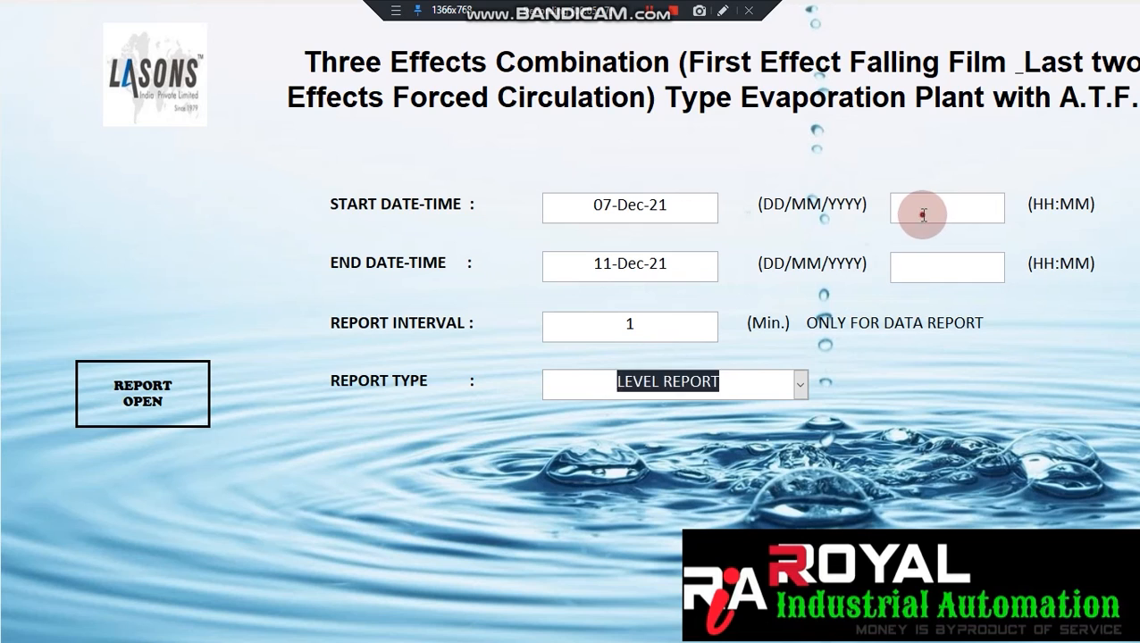
{"action": "type", "text": "10.0"}
{"action": "left_click", "coordinate": [933, 274]}
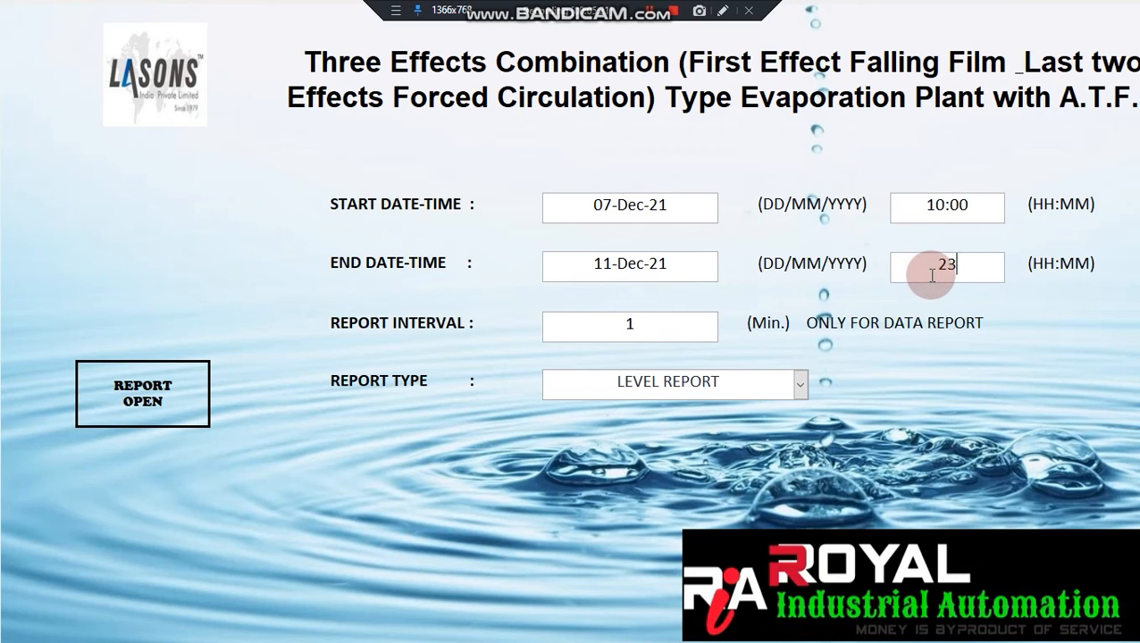
{"action": "left_click", "coordinate": [152, 366]}
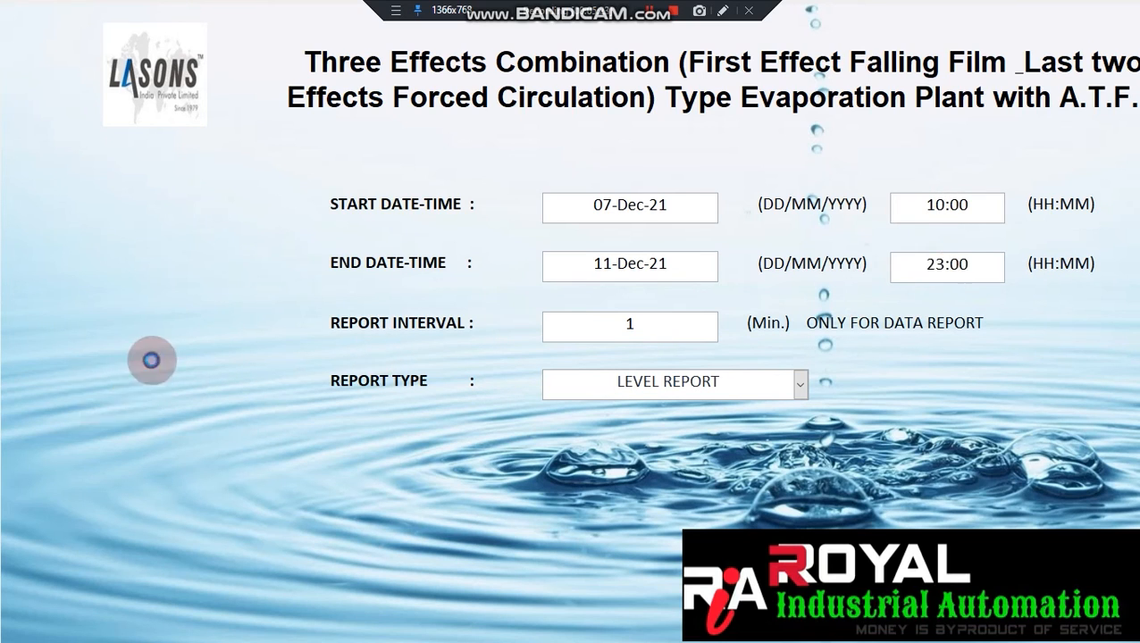
{"action": "left_click", "coordinate": [132, 400]}
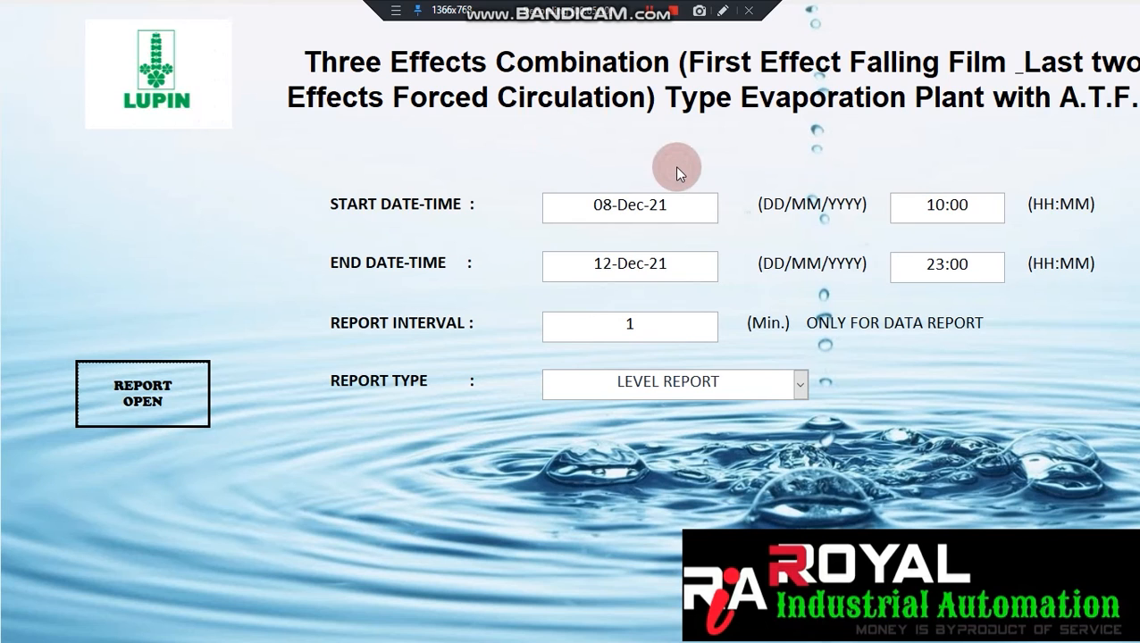
Check the entered values, open the LEVEL REPORT preview and inspect its footer.
{"action": "left_click", "coordinate": [669, 329]}
{"action": "left_click", "coordinate": [904, 279]}
{"action": "left_click", "coordinate": [925, 198]}
{"action": "left_click", "coordinate": [119, 403]}
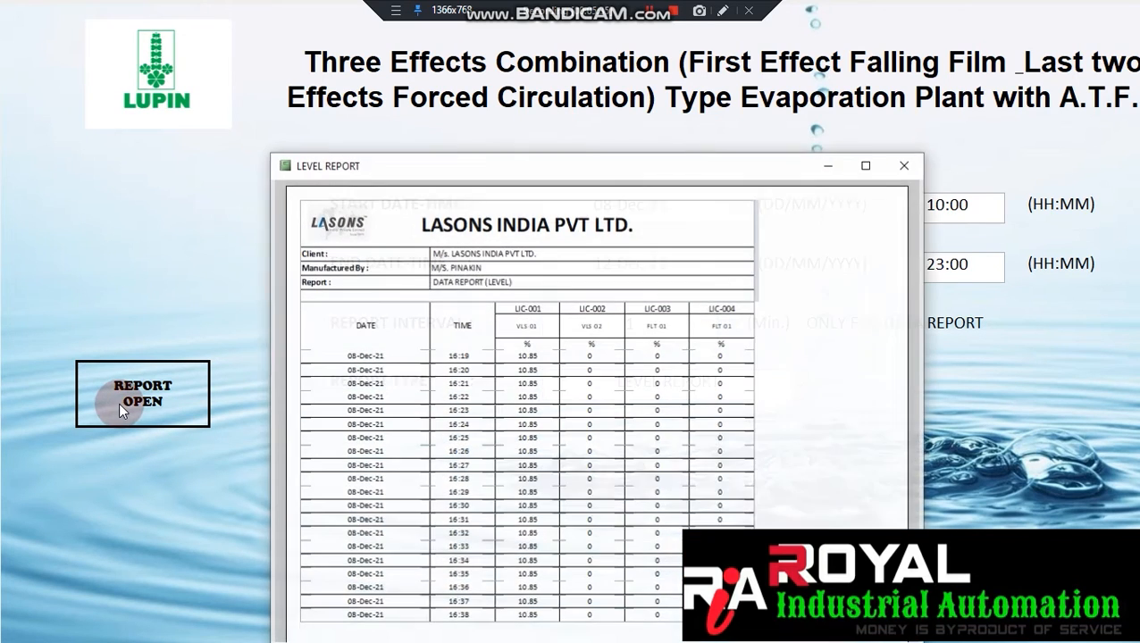
{"action": "left_click", "coordinate": [673, 202]}
{"action": "left_click_drag", "start_coordinate": [650, 172], "coordinate": [629, 83]}
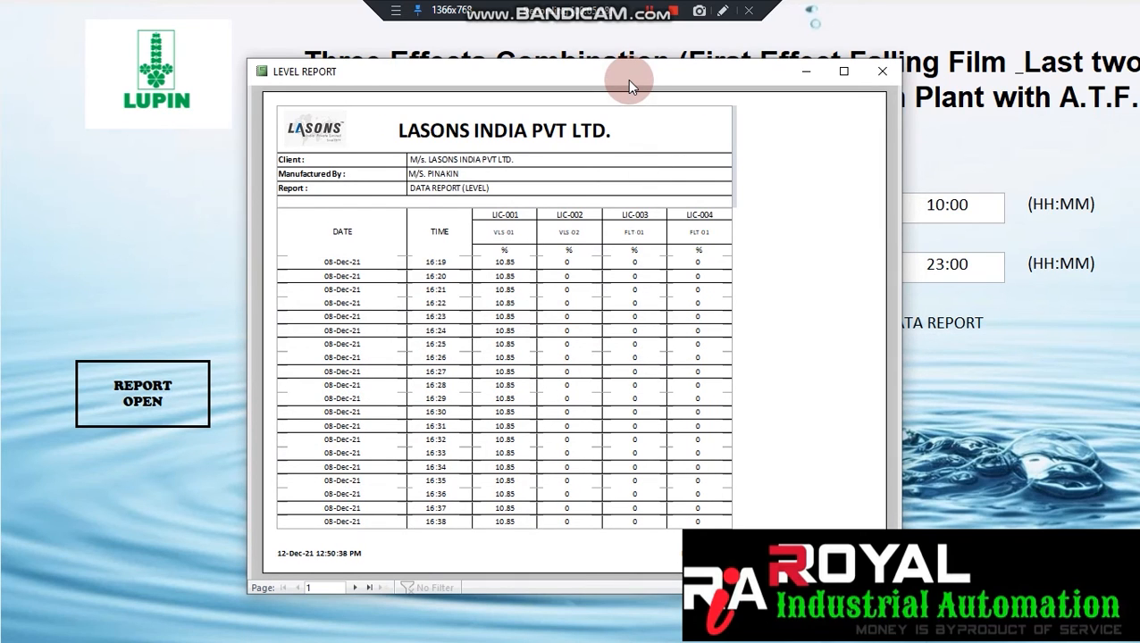
{"action": "left_click", "coordinate": [876, 70]}
Reopen the LEVEL REPORT, reposition its window, and close it.
{"action": "left_click", "coordinate": [159, 398]}
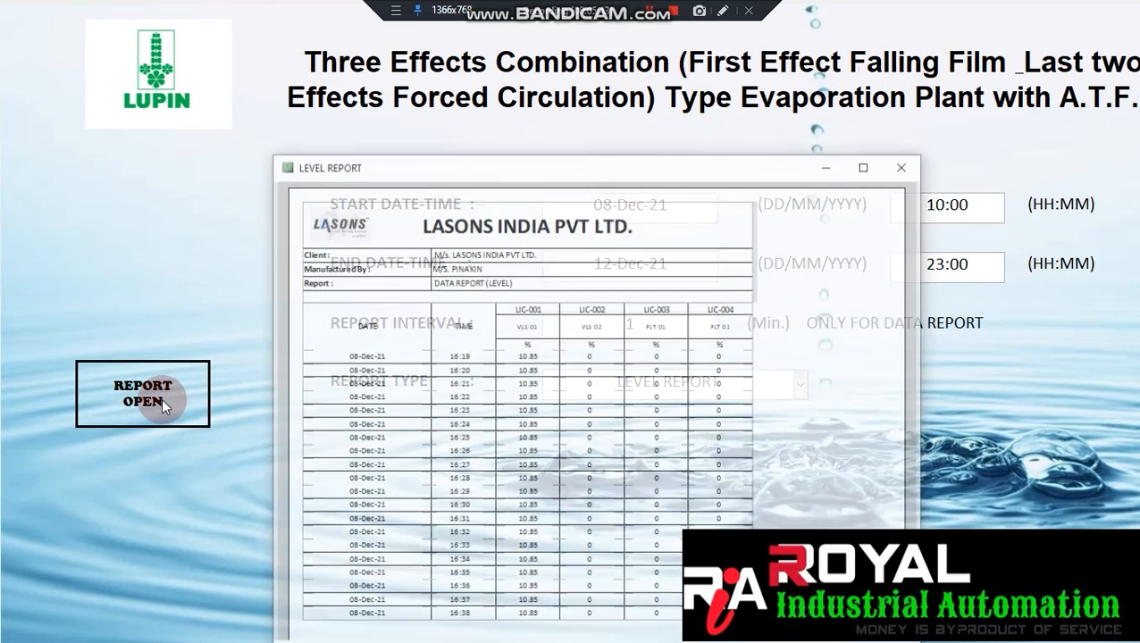
{"action": "left_click_drag", "start_coordinate": [613, 170], "coordinate": [416, 25]}
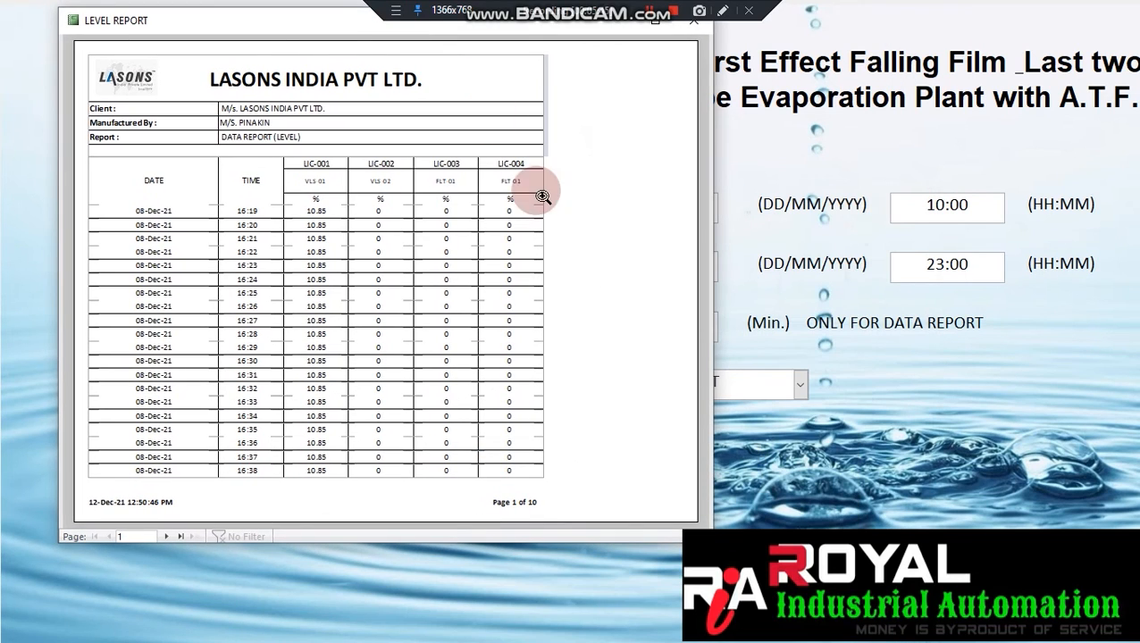
{"action": "left_click_drag", "start_coordinate": [324, 27], "coordinate": [418, 84]}
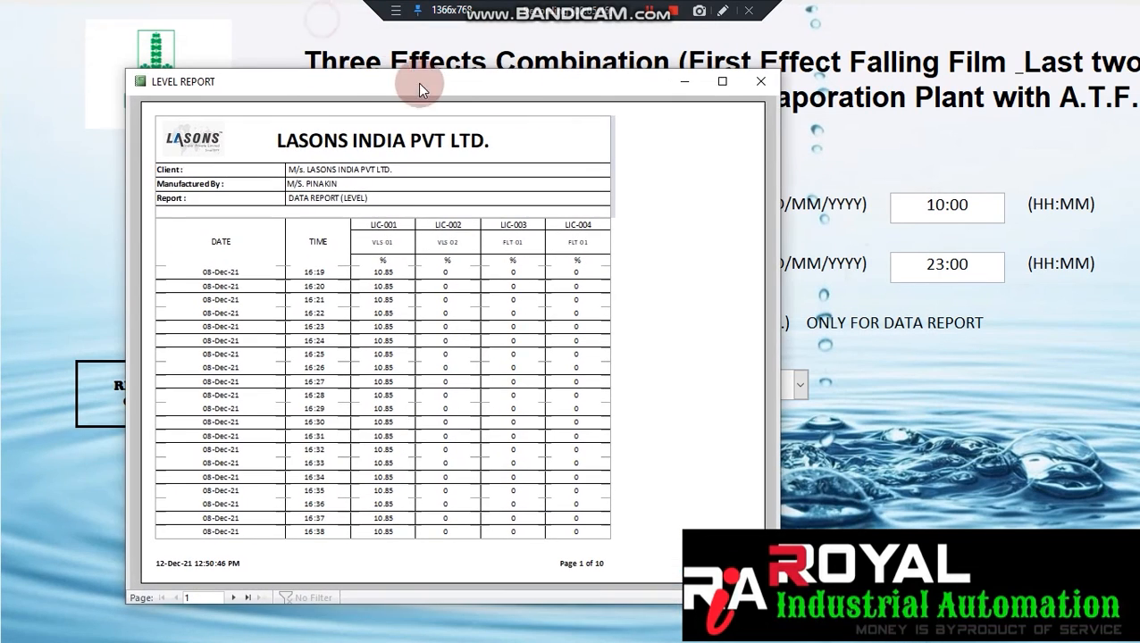
{"action": "left_click", "coordinate": [761, 83]}
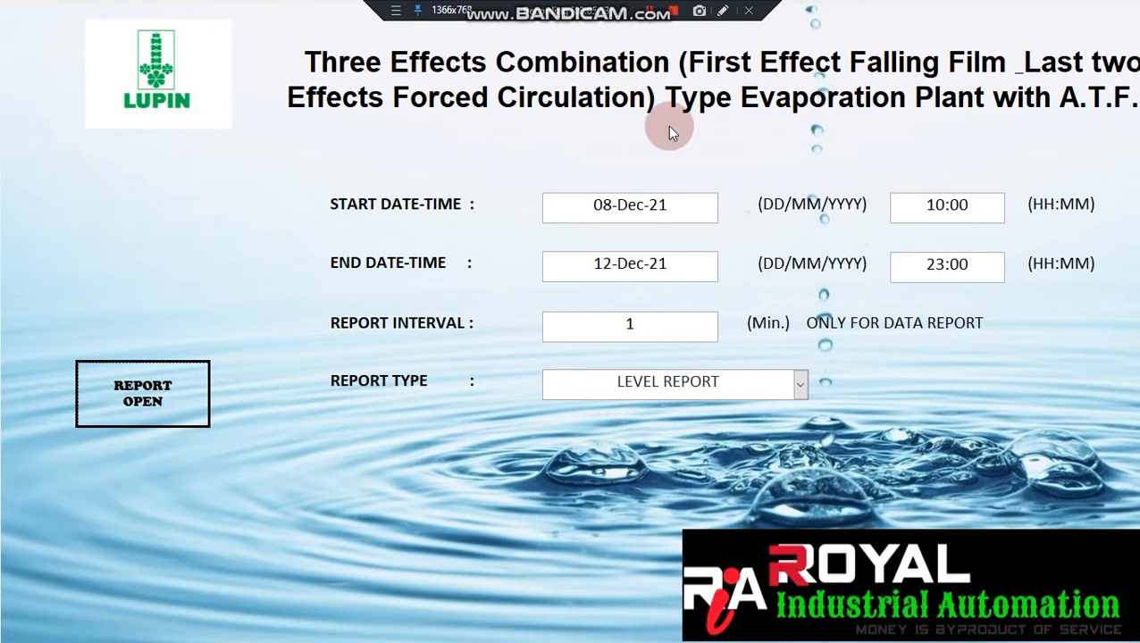
Switch to the REPORT_FORMAT workbook in Excel.
{"action": "key", "text": "super"}
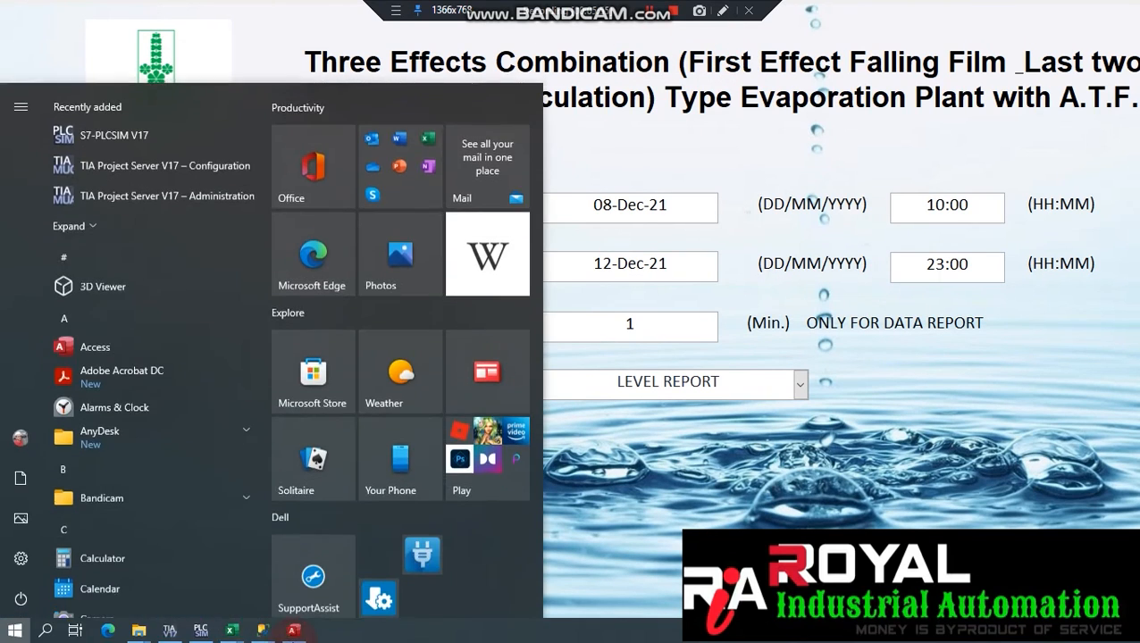
{"action": "mouse_move", "coordinate": [232, 628]}
{"action": "left_click", "coordinate": [280, 569]}
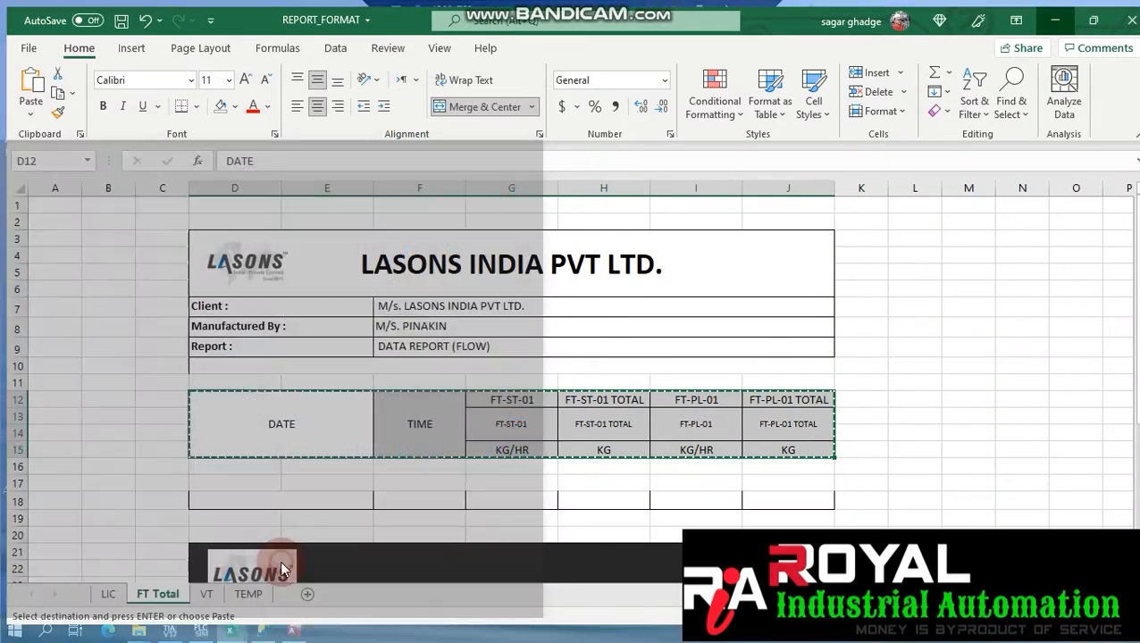
{"action": "key", "text": "super"}
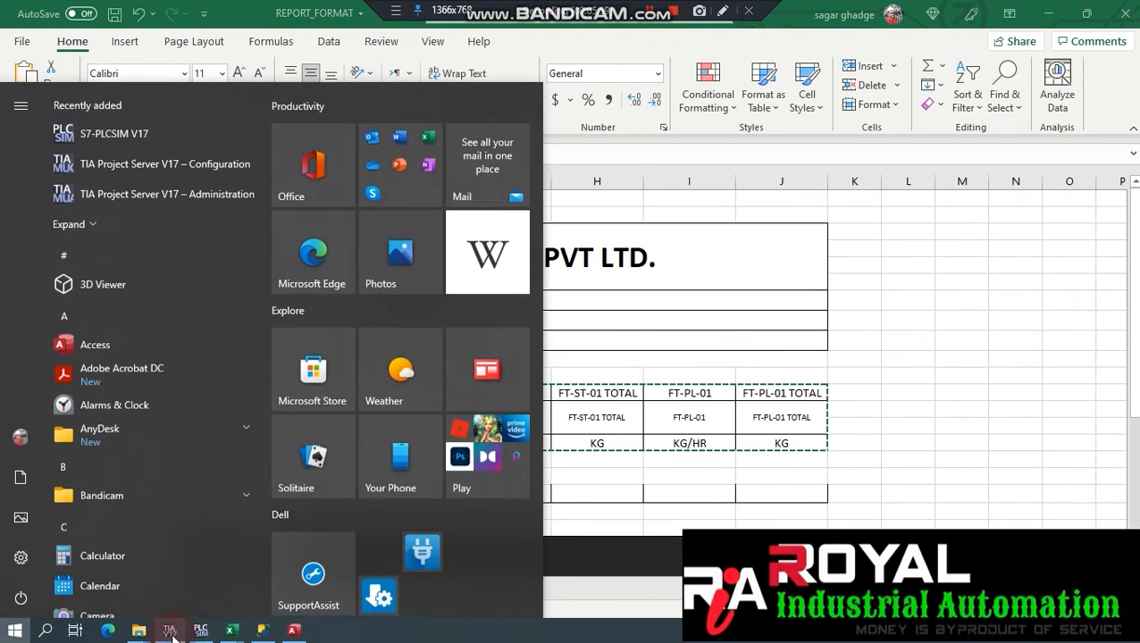
In the Steps workbook, review the Access Configuration and Scada Configuration step lists.
{"action": "mouse_move", "coordinate": [228, 628]}
{"action": "left_click", "coordinate": [165, 552]}
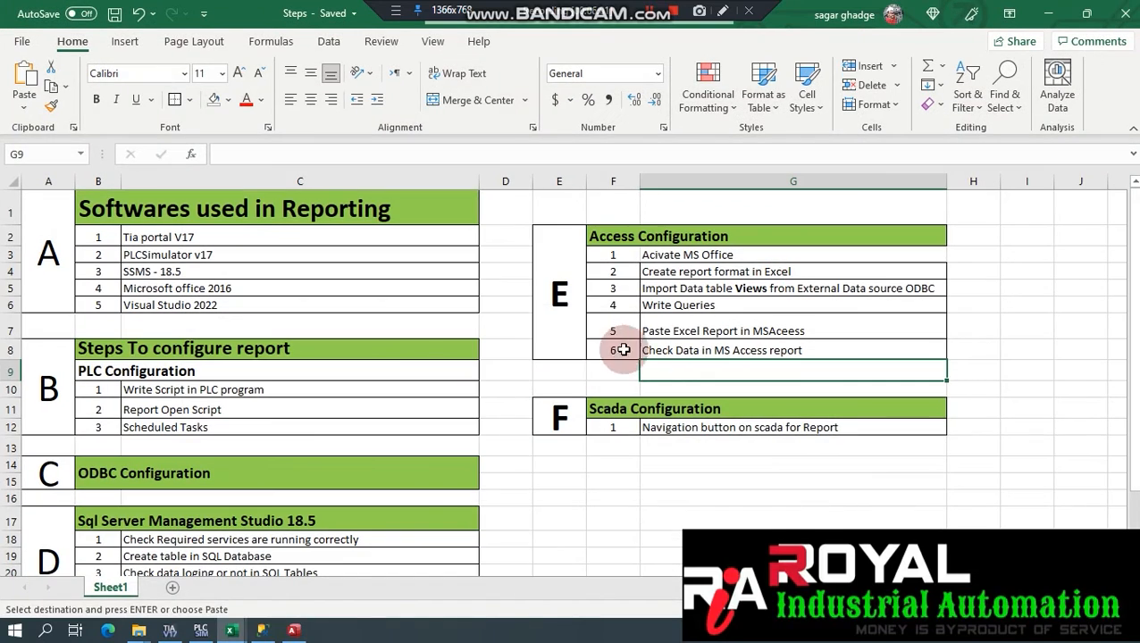
{"action": "left_click_drag", "start_coordinate": [573, 342], "coordinate": [741, 308]}
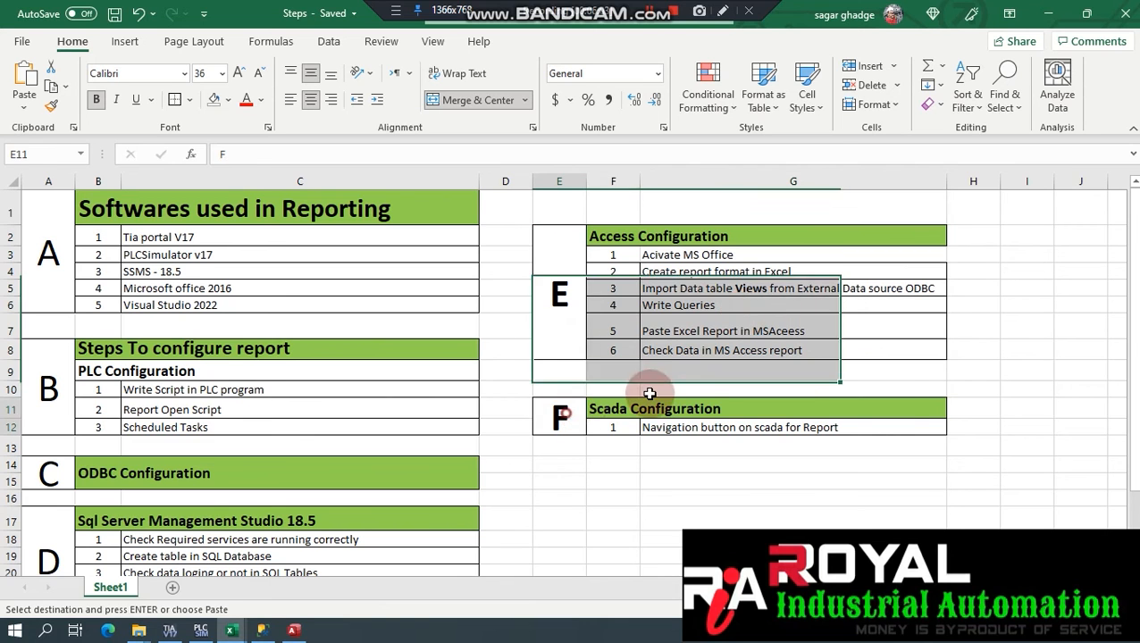
{"action": "left_click_drag", "start_coordinate": [549, 412], "coordinate": [648, 408]}
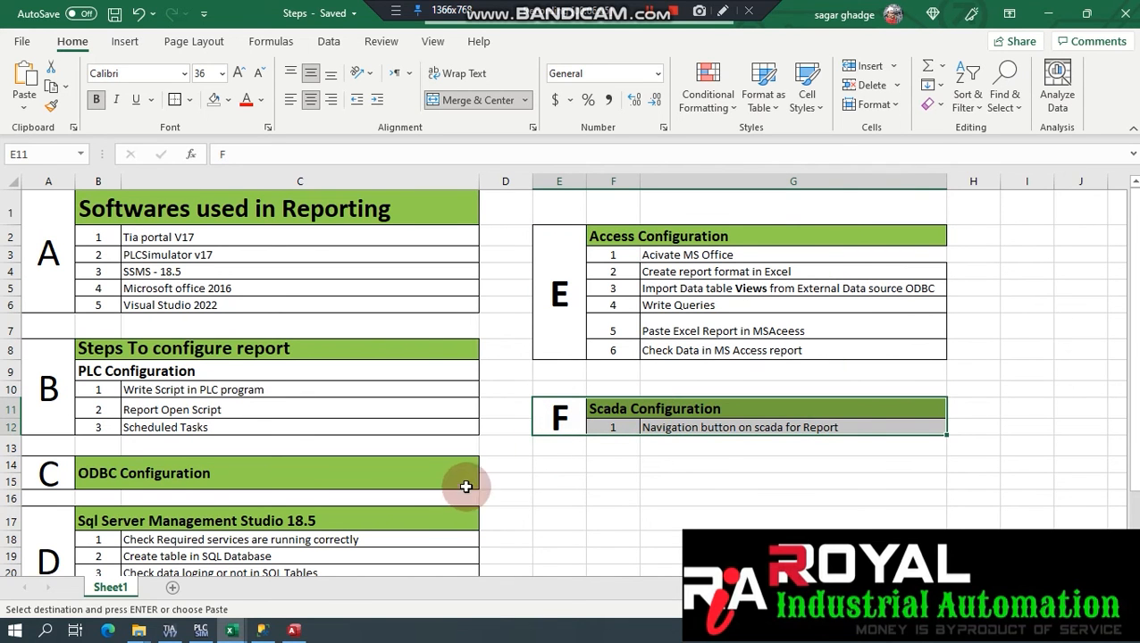
Enter the form's design password in Access, then close the Access database.
{"action": "key", "text": "super"}
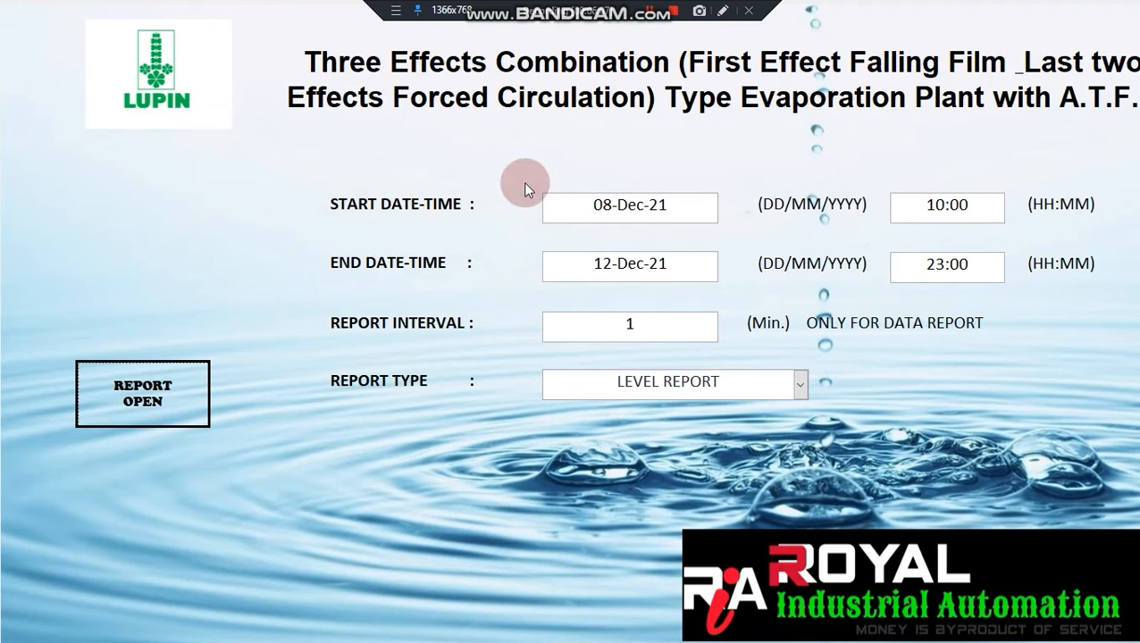
{"action": "left_click", "coordinate": [144, 163]}
{"action": "key", "text": "Return"}
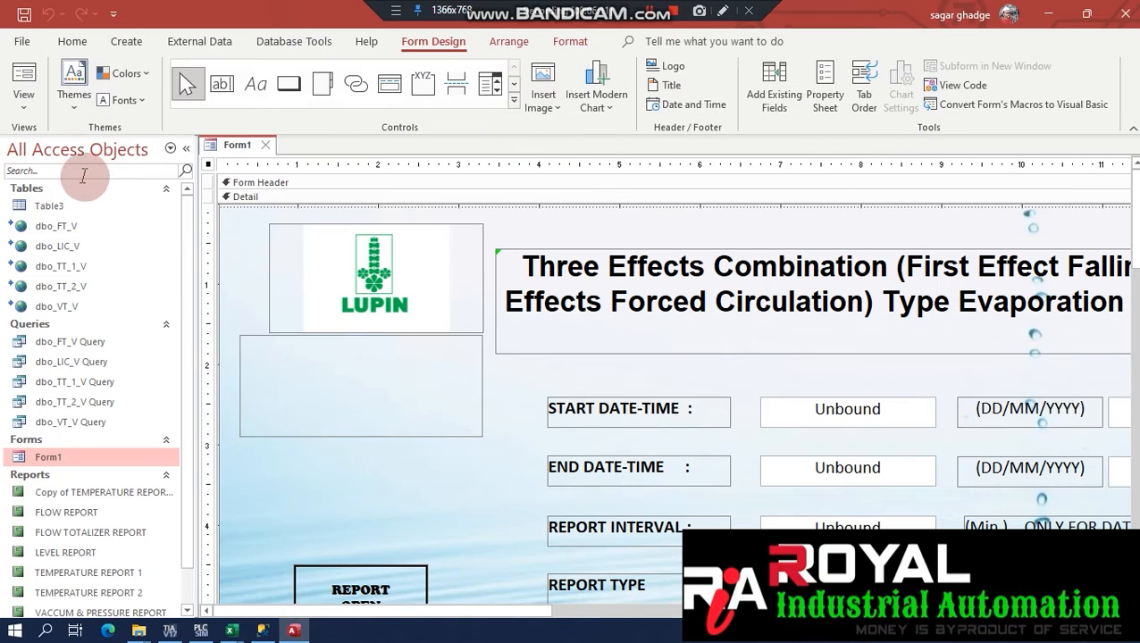
{"action": "left_click", "coordinate": [1130, 18]}
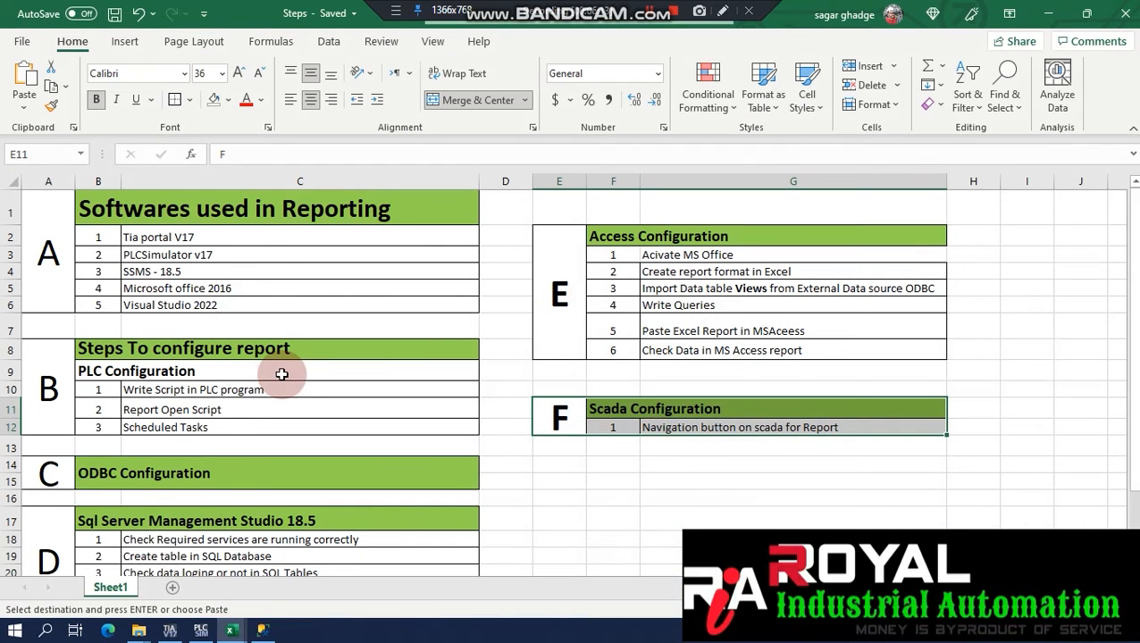
Switch to TIA Portal and open the HOME screen under HMI_RT > Screens.
{"action": "left_click", "coordinate": [169, 630]}
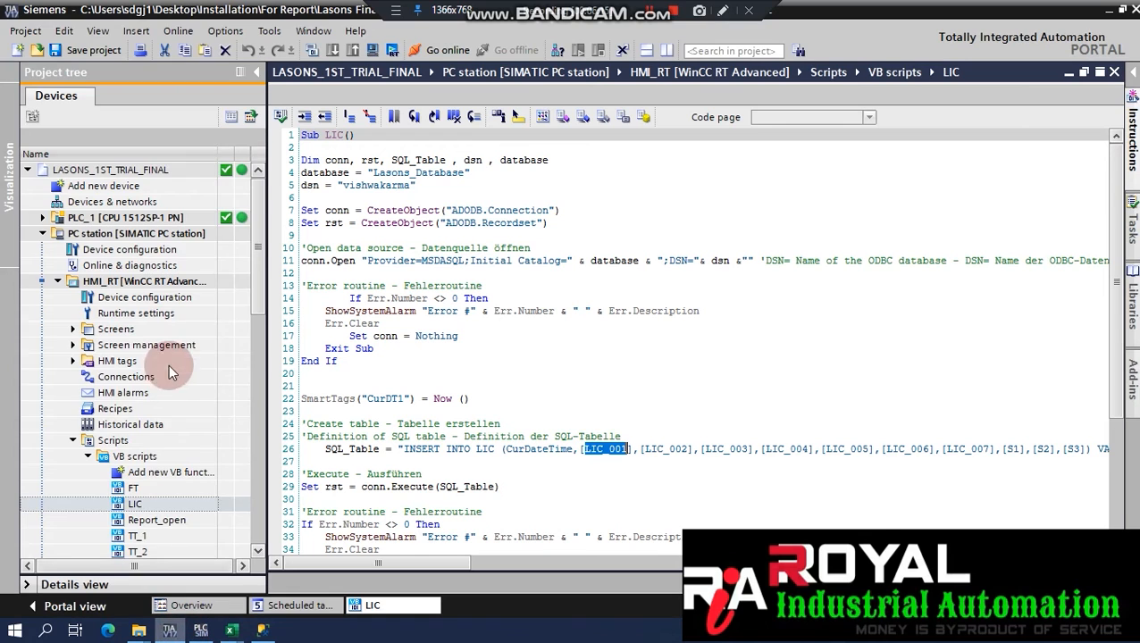
{"action": "left_click_drag", "start_coordinate": [259, 251], "coordinate": [239, 393]}
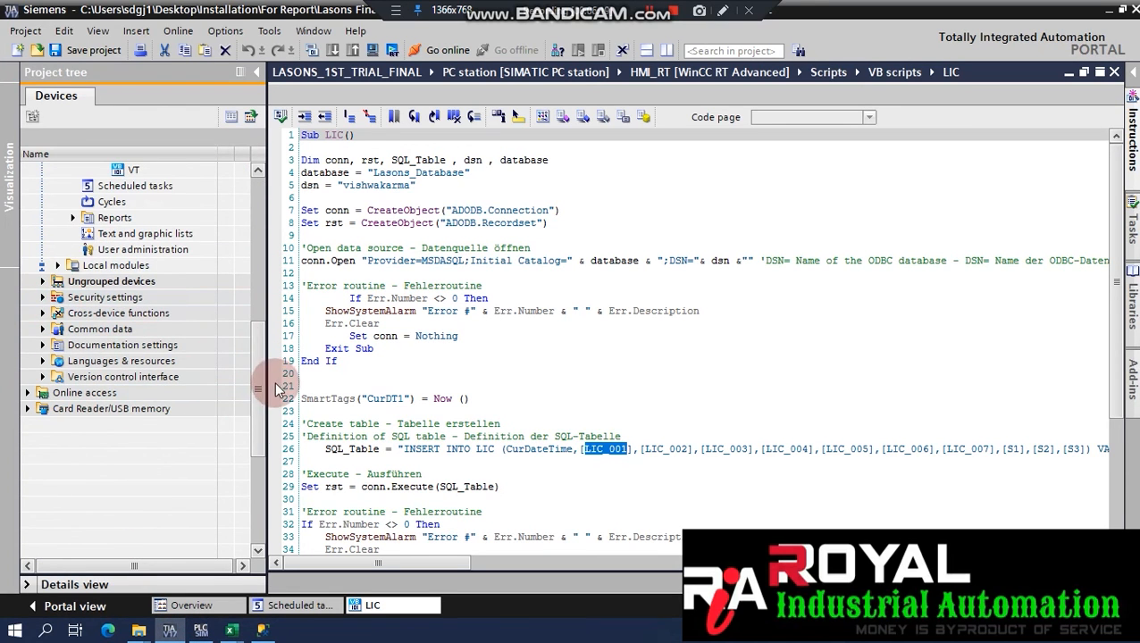
{"action": "left_click_drag", "start_coordinate": [256, 382], "coordinate": [265, 267]}
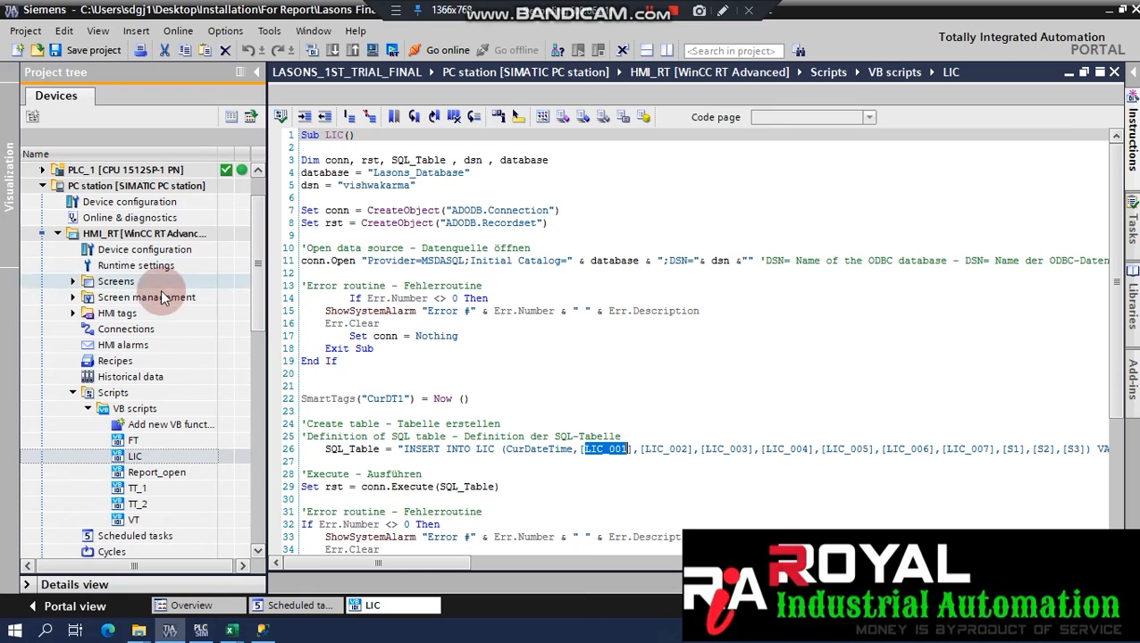
{"action": "left_click", "coordinate": [76, 290]}
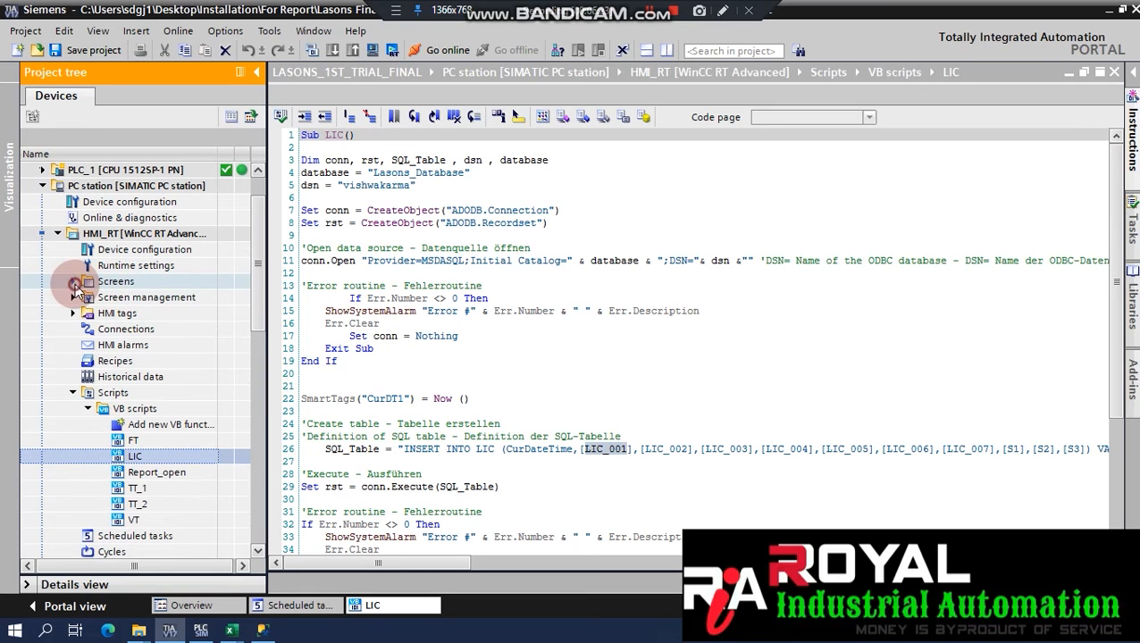
{"action": "left_click", "coordinate": [74, 283]}
{"action": "left_click", "coordinate": [129, 313]}
{"action": "left_click", "coordinate": [133, 319]}
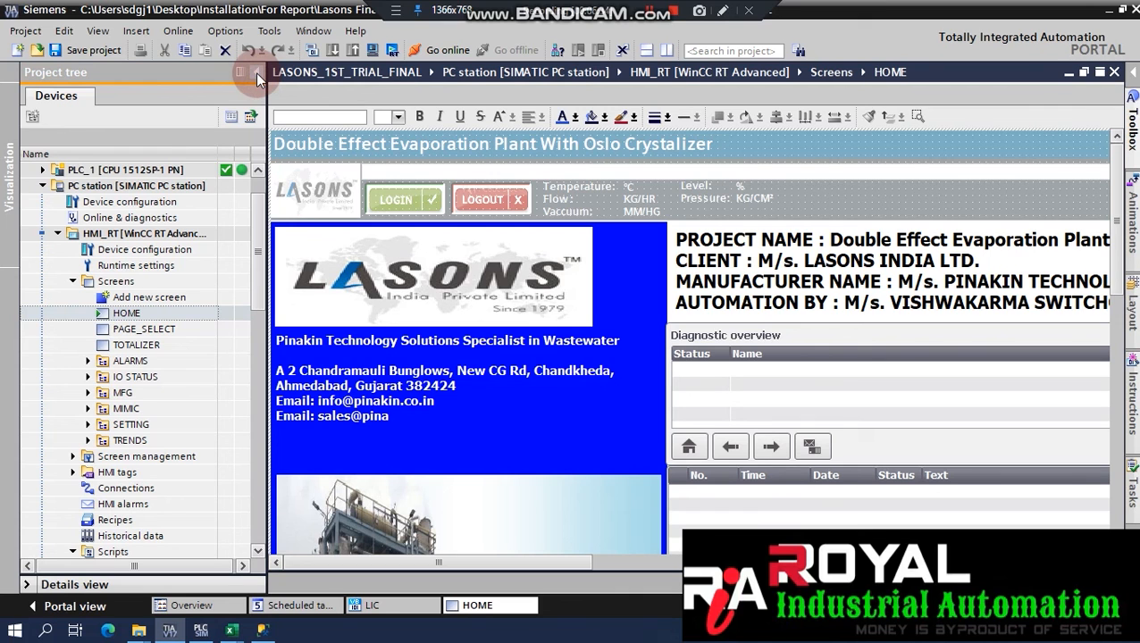
Widen the HOME screen editor and open the Report button's properties.
{"action": "left_click", "coordinate": [257, 73]}
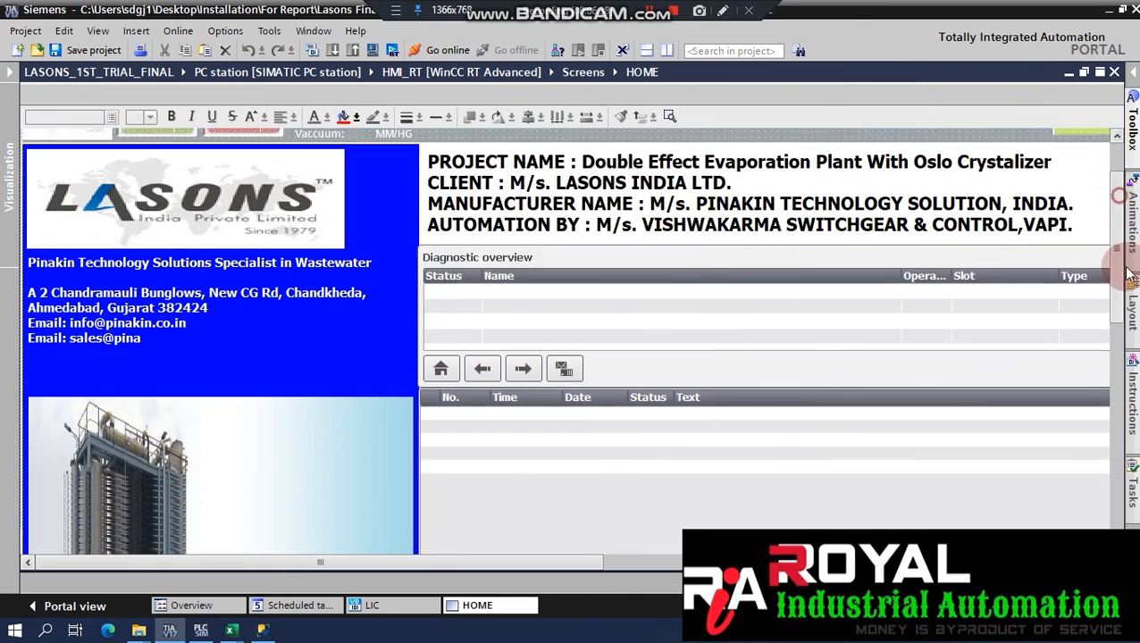
{"action": "mouse_move", "coordinate": [1117, 205]}
{"action": "left_mouse_down"}
{"action": "mouse_move", "coordinate": [1127, 305]}
{"action": "mouse_move", "coordinate": [1131, 221]}
{"action": "left_mouse_up"}
{"action": "left_click", "coordinate": [702, 345]}
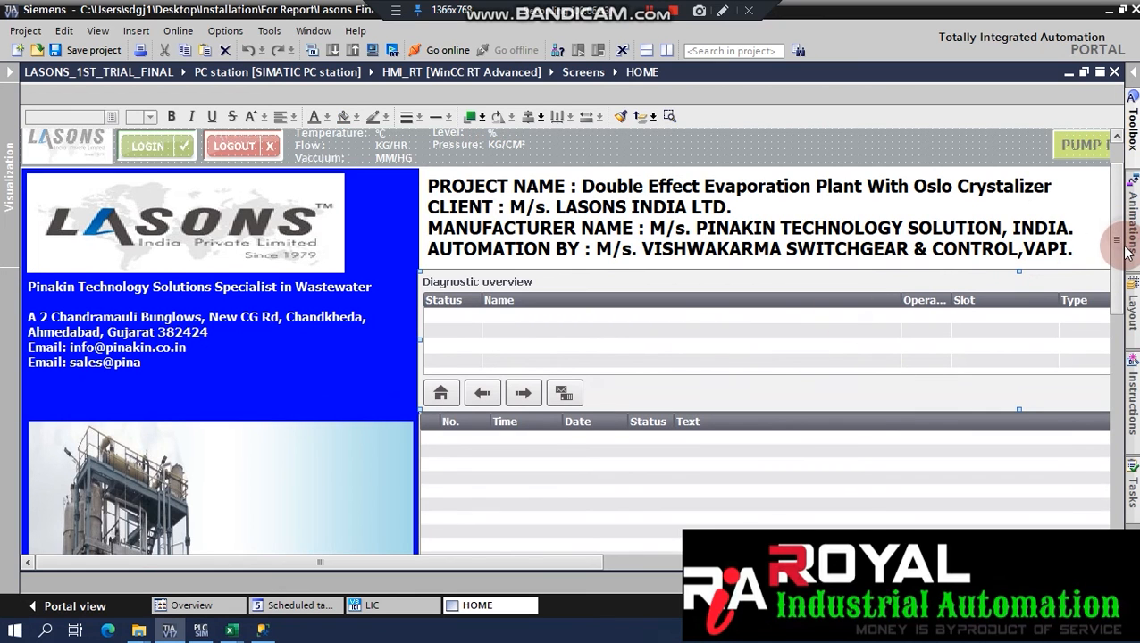
{"action": "left_click_drag", "start_coordinate": [1128, 250], "coordinate": [1120, 429]}
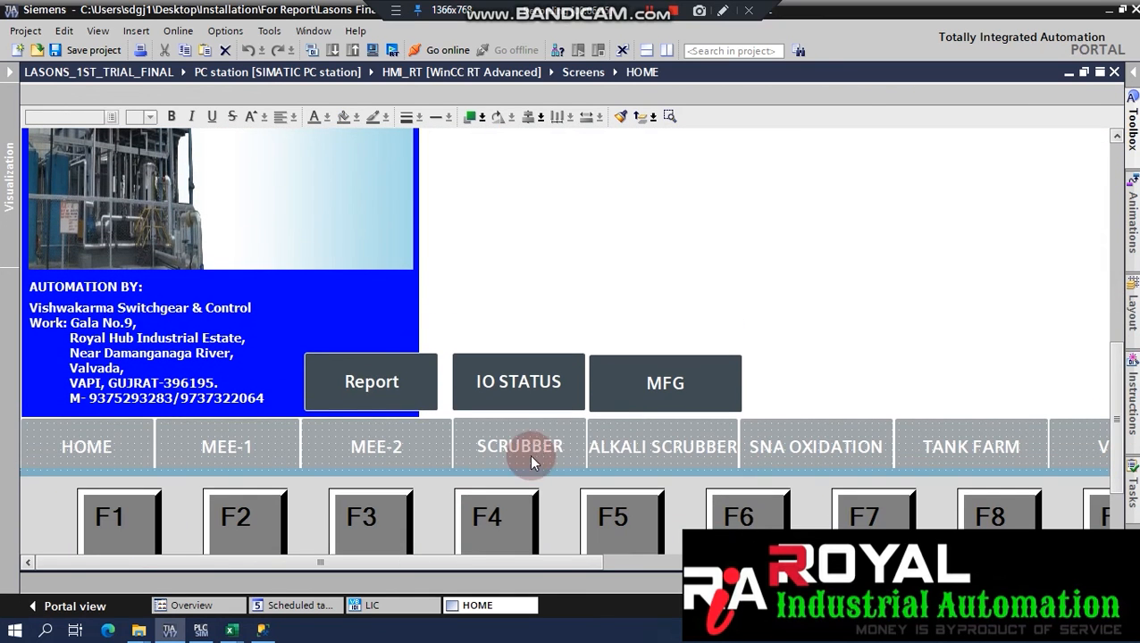
{"action": "right_click", "coordinate": [347, 365]}
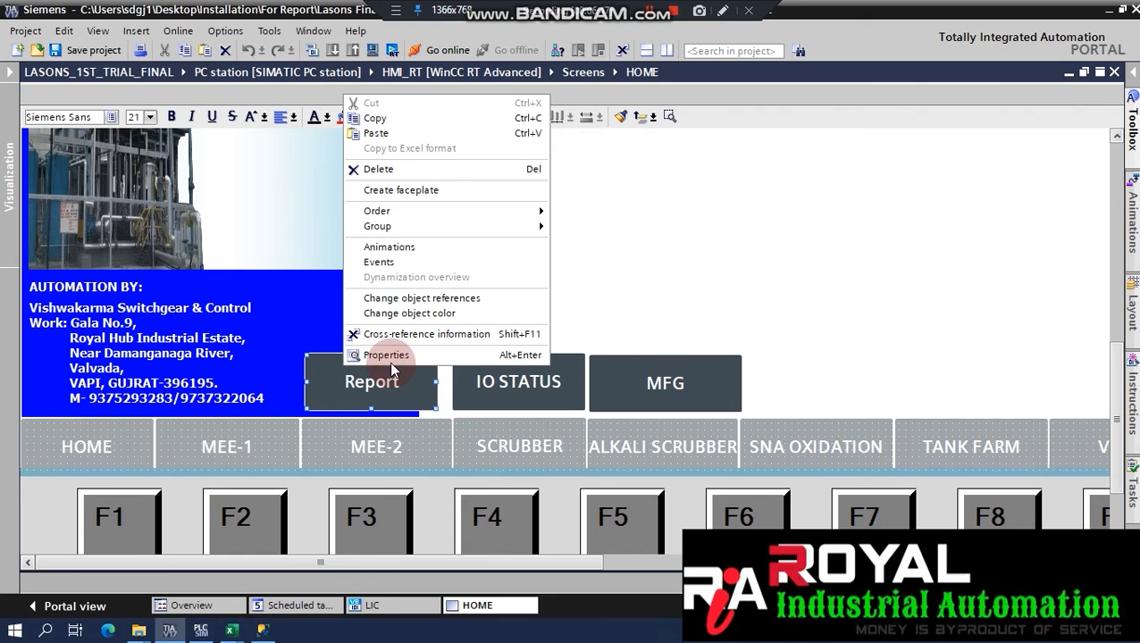
{"action": "left_click", "coordinate": [390, 356]}
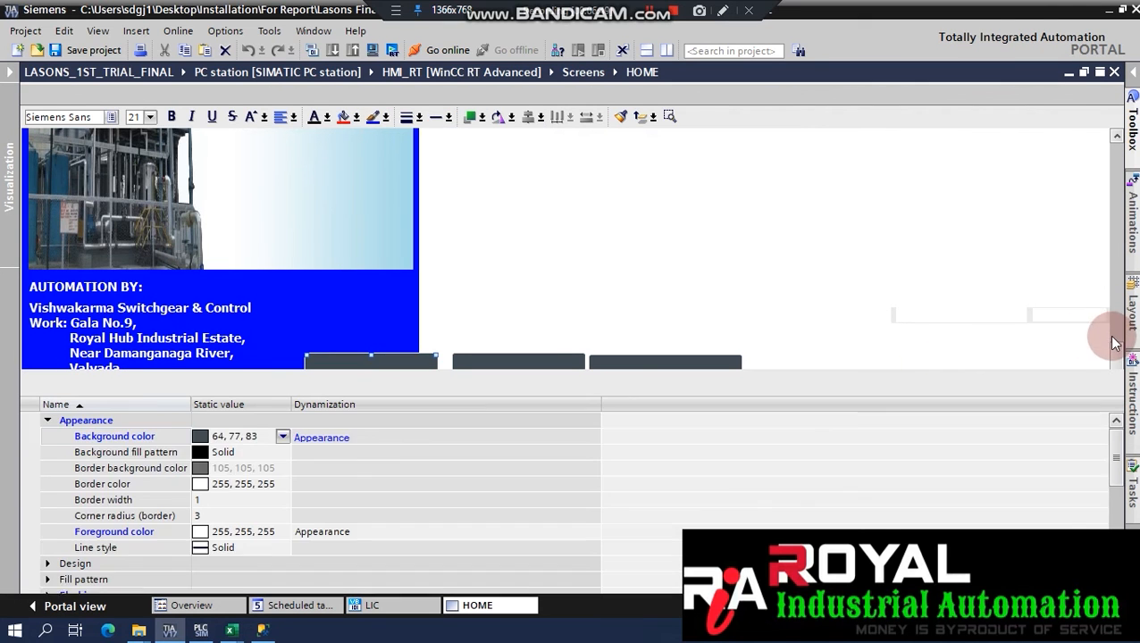
{"action": "left_click_drag", "start_coordinate": [1114, 218], "coordinate": [1115, 263]}
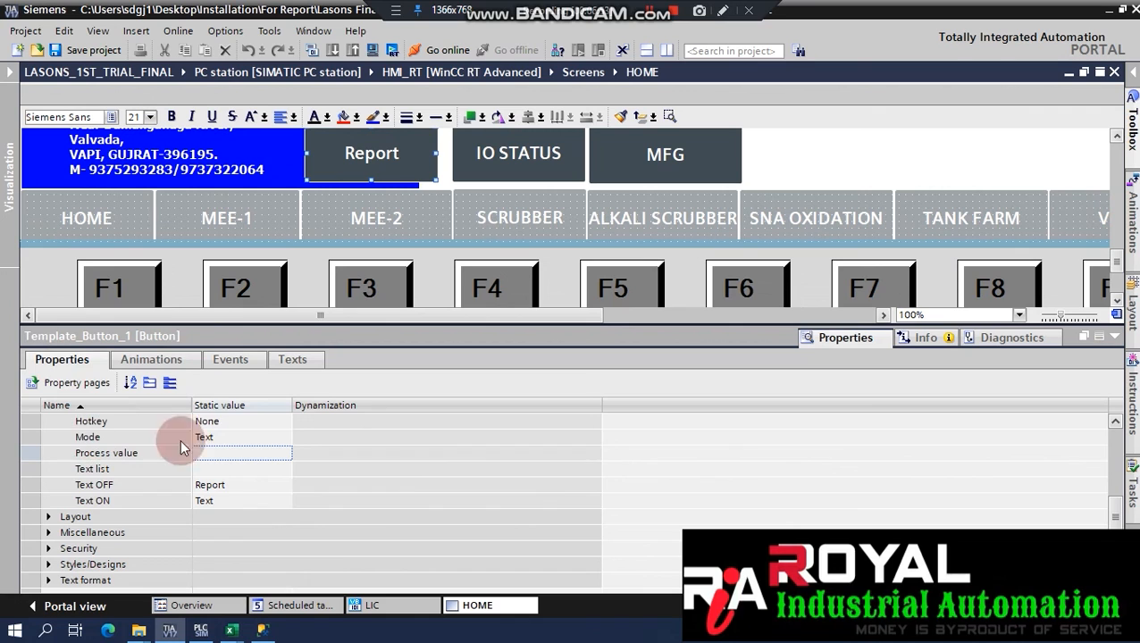
Review the Report button's Appearance and Flashing properties and its Appearance animation tag.
{"action": "left_click", "coordinate": [170, 384]}
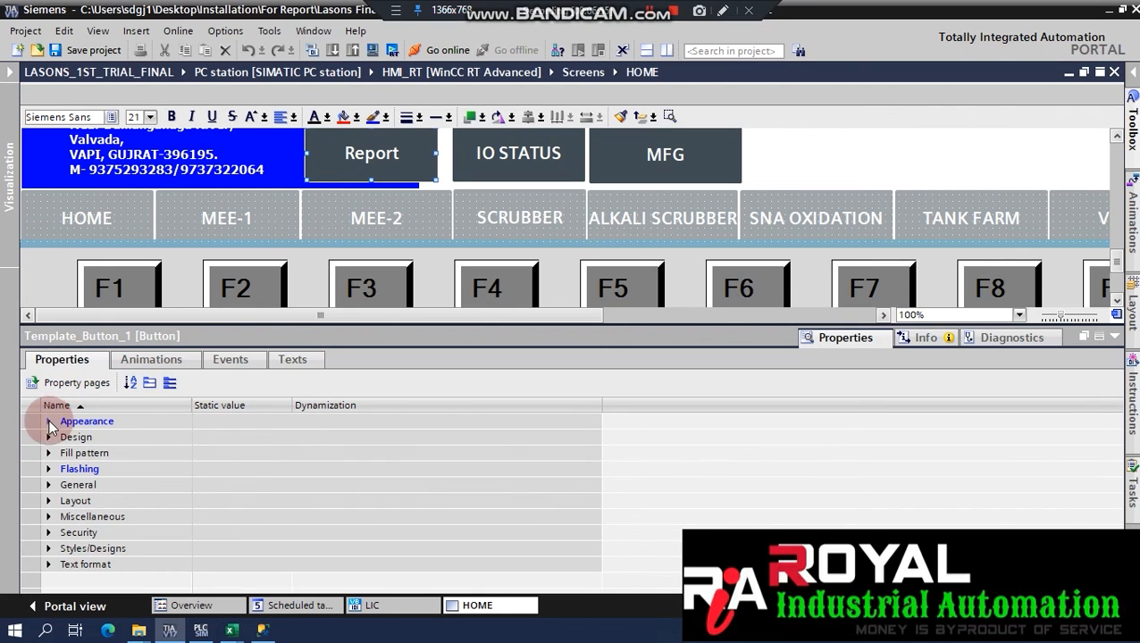
{"action": "left_click", "coordinate": [49, 422]}
{"action": "left_click", "coordinate": [49, 422]}
{"action": "left_click", "coordinate": [49, 470]}
{"action": "left_click", "coordinate": [50, 469]}
{"action": "left_click", "coordinate": [174, 360]}
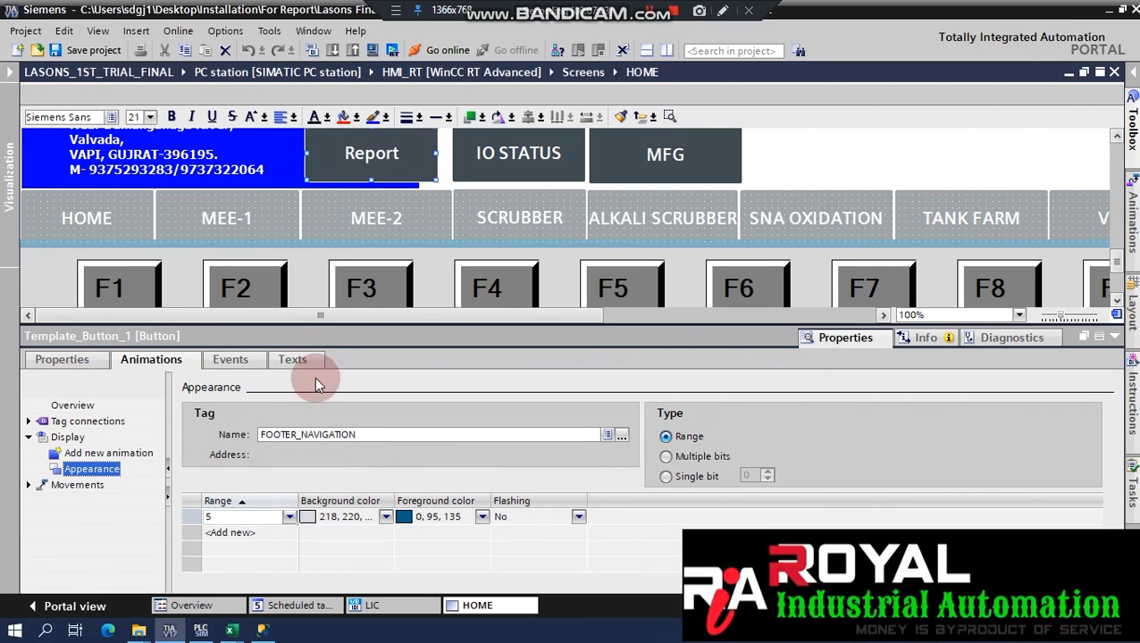
Confirm the Click event calls Report_open and compile the HMI runtime project.
{"action": "left_click", "coordinate": [231, 360]}
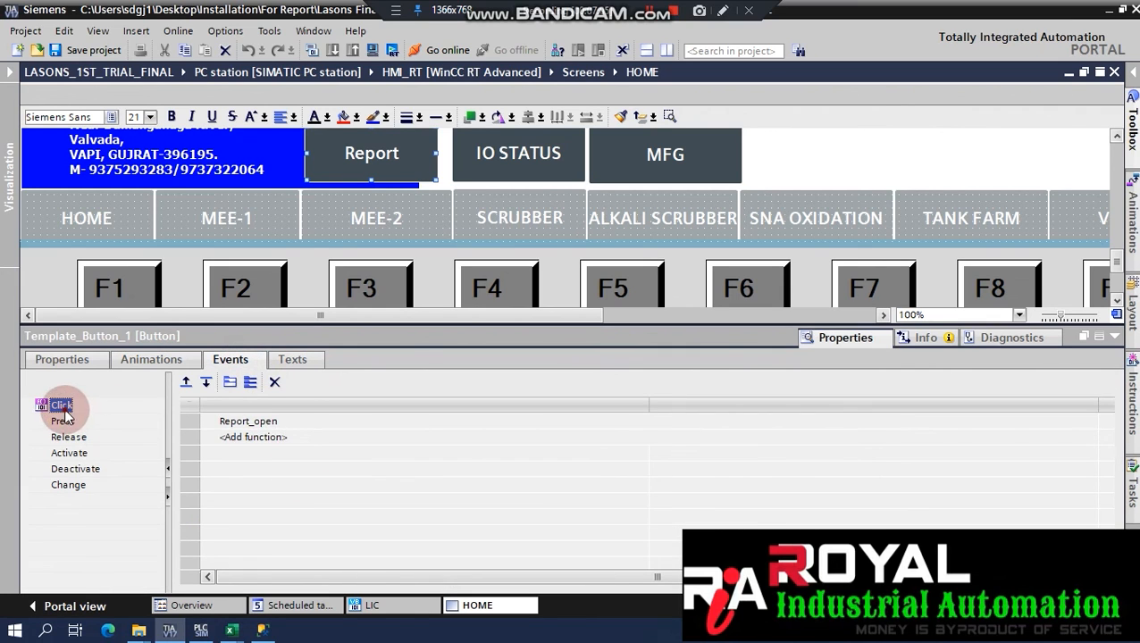
{"action": "left_click", "coordinate": [302, 420]}
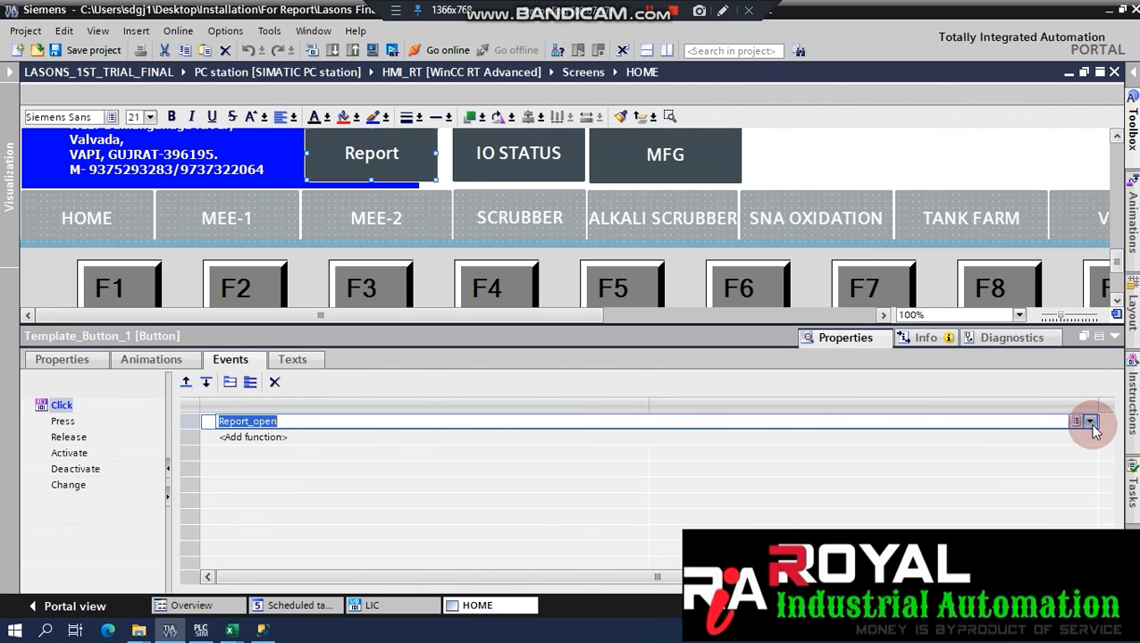
{"action": "left_click", "coordinate": [1090, 422]}
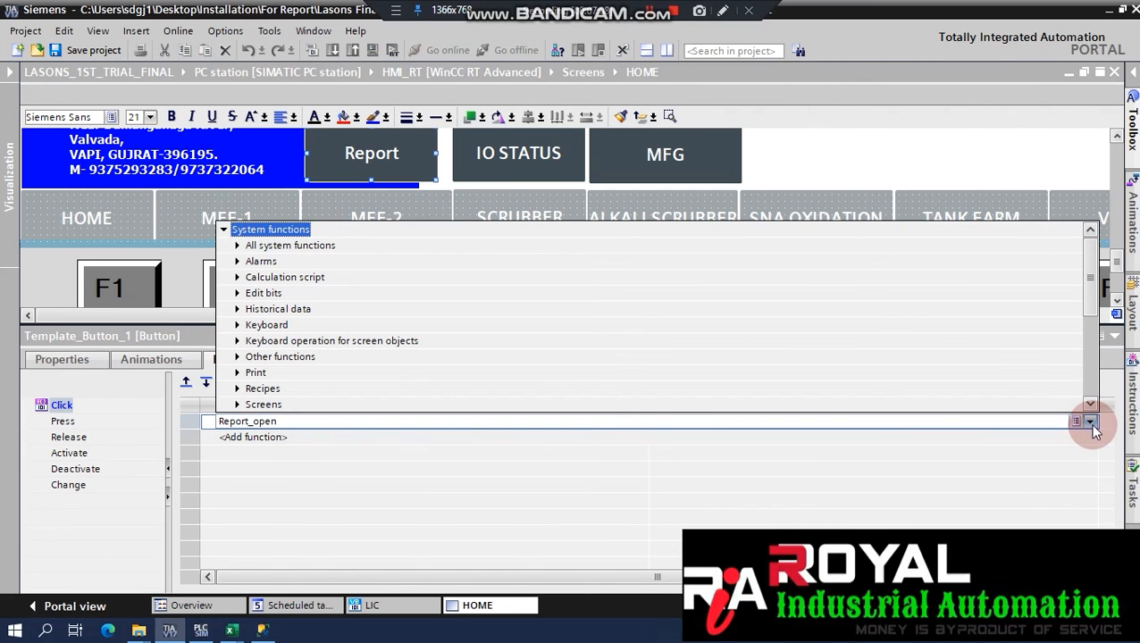
{"action": "left_click", "coordinate": [779, 470]}
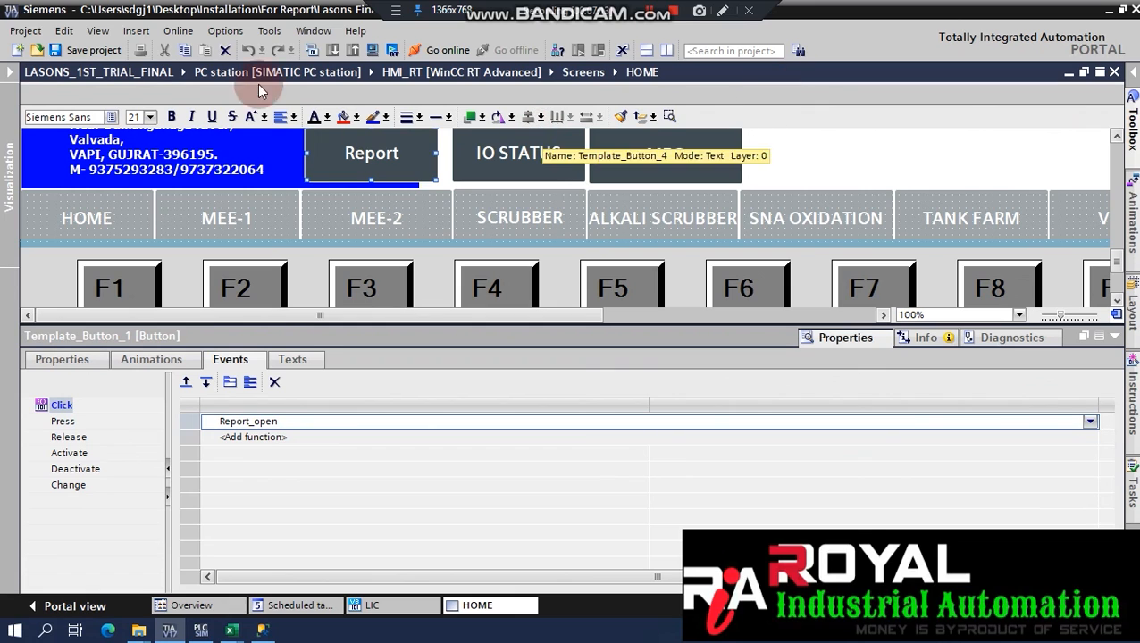
{"action": "left_click", "coordinate": [390, 50]}
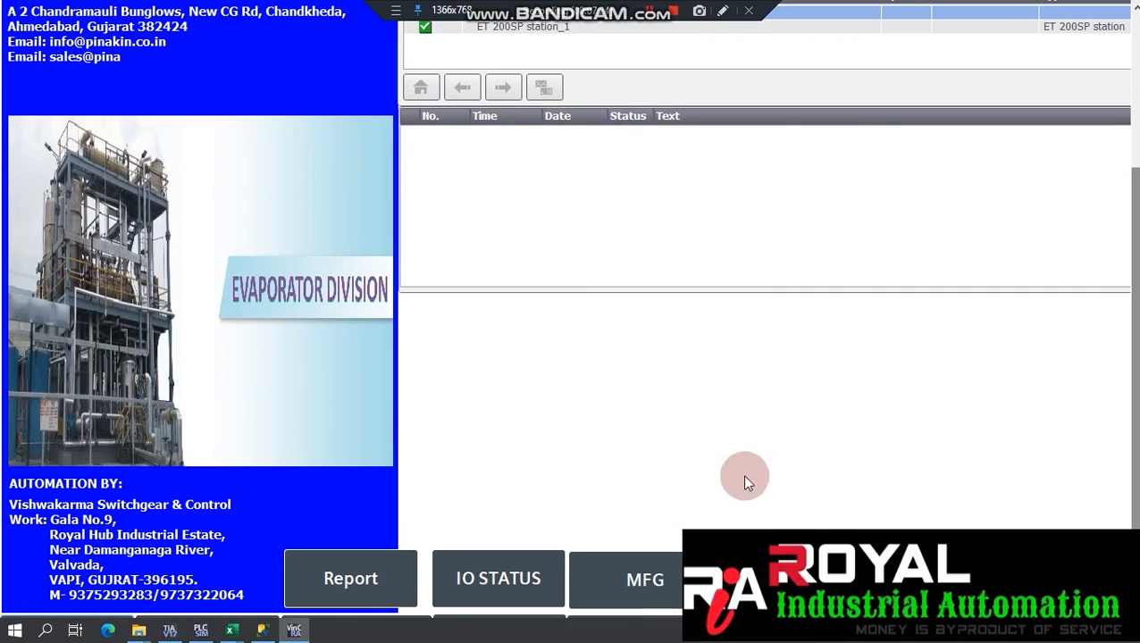
Launch the report form from WinCC, unlock then close Access, dismiss the licence warning, and relaunch.
{"action": "left_click", "coordinate": [324, 579]}
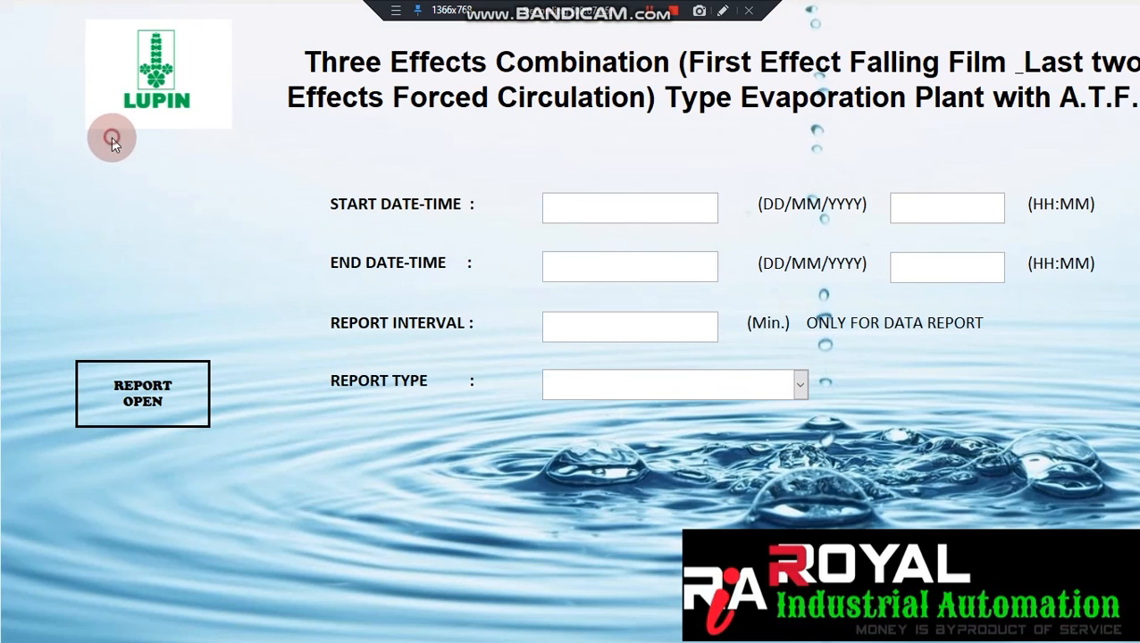
{"action": "left_click", "coordinate": [112, 138]}
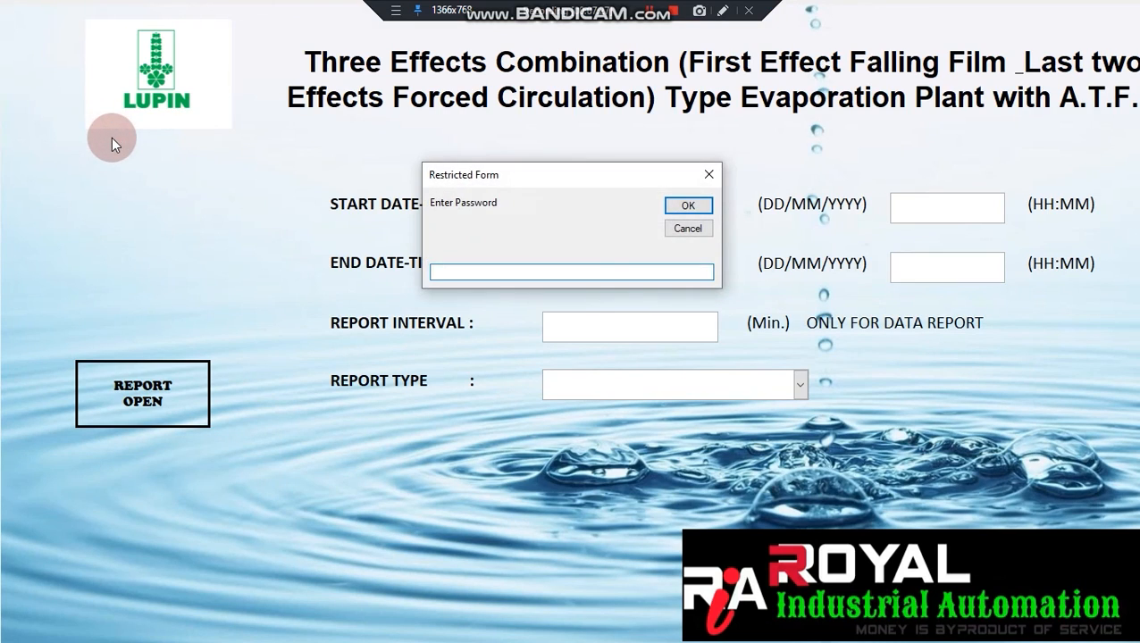
{"action": "key", "text": "Return"}
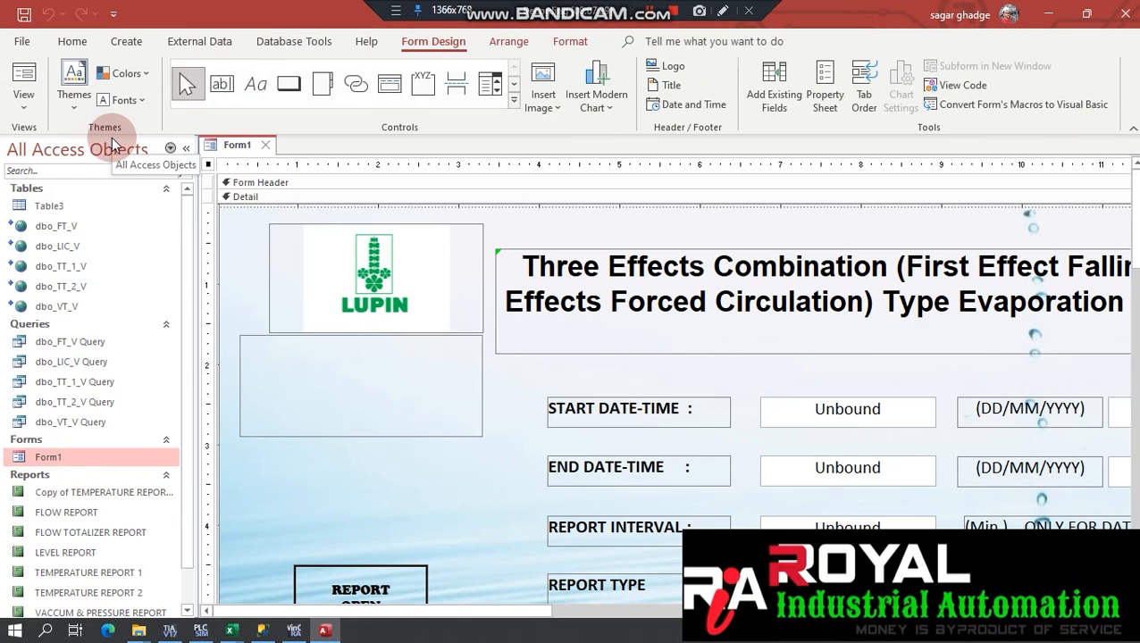
{"action": "left_click", "coordinate": [1126, 14]}
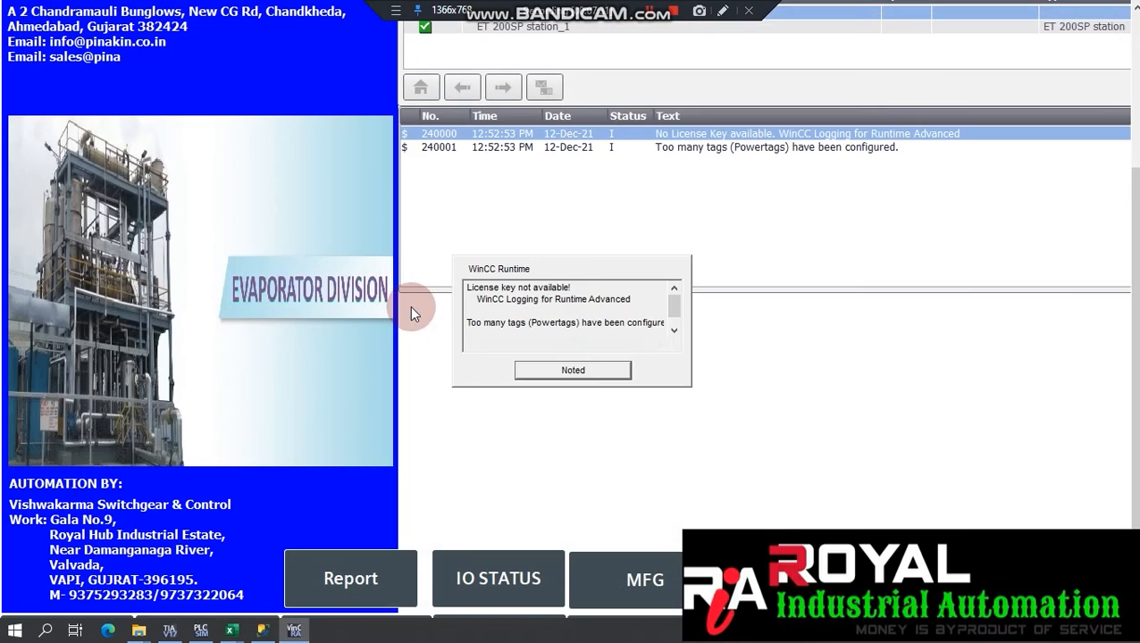
{"action": "left_click", "coordinate": [579, 370]}
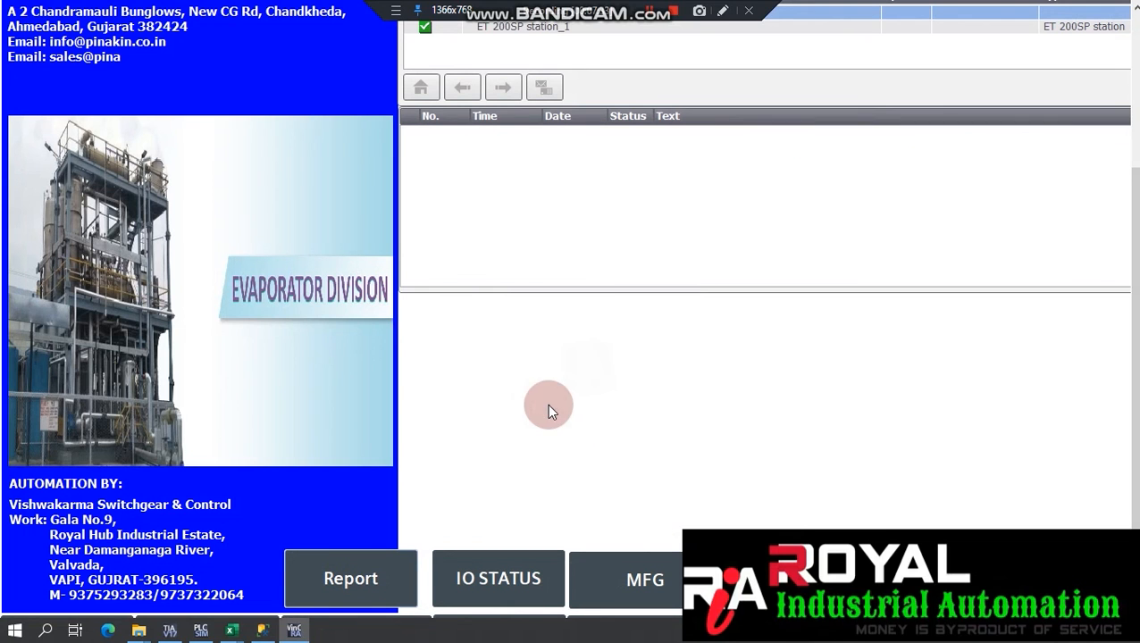
{"action": "left_click", "coordinate": [380, 553]}
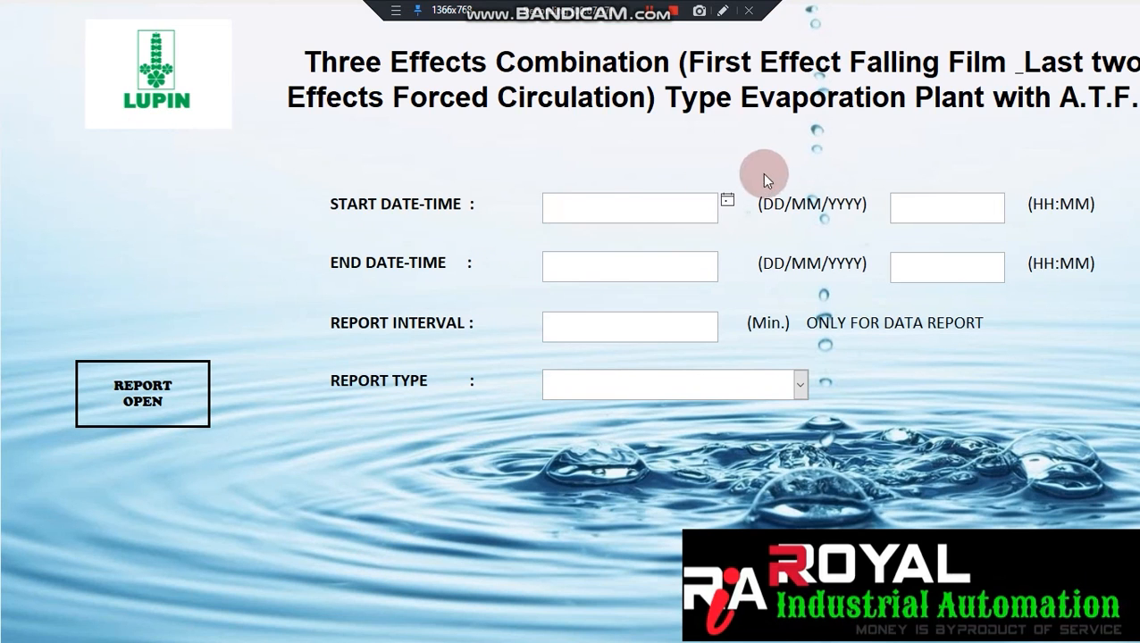
Pick 07-Dec-21 as the start date and 12-Dec-21 as the end date.
{"action": "left_click", "coordinate": [727, 200]}
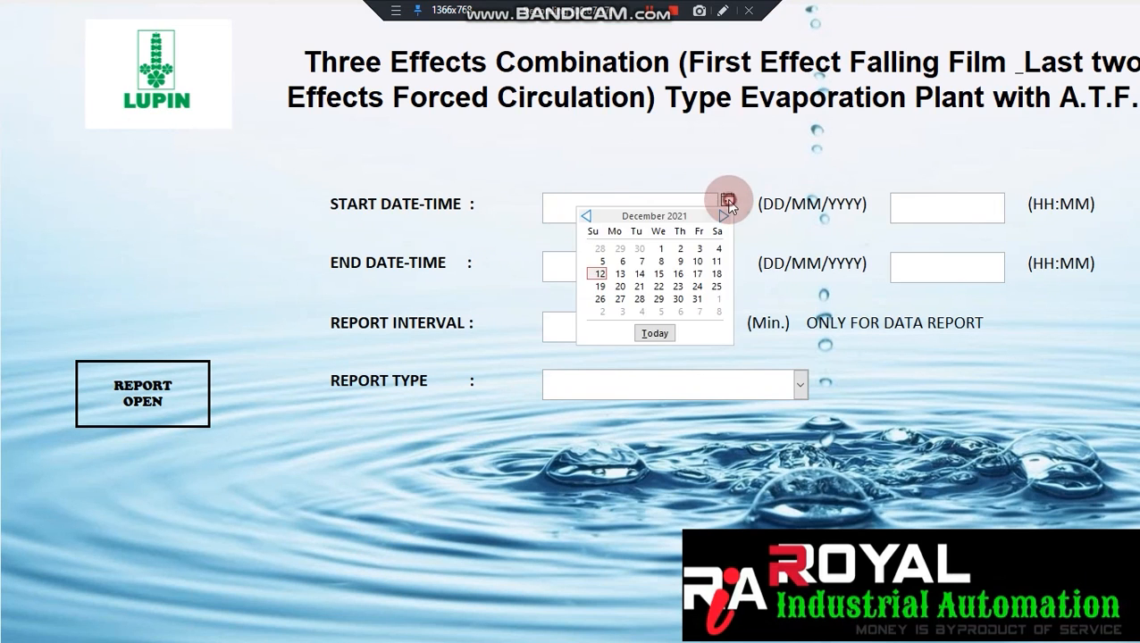
{"action": "left_click", "coordinate": [640, 260]}
{"action": "left_click", "coordinate": [727, 258]}
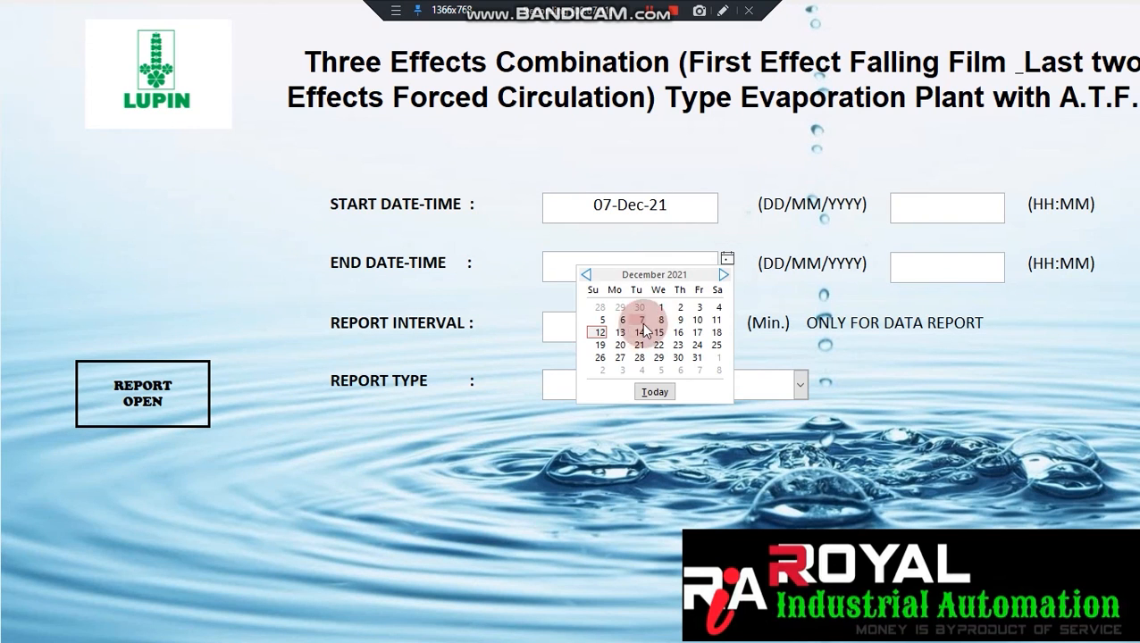
{"action": "left_click", "coordinate": [601, 331]}
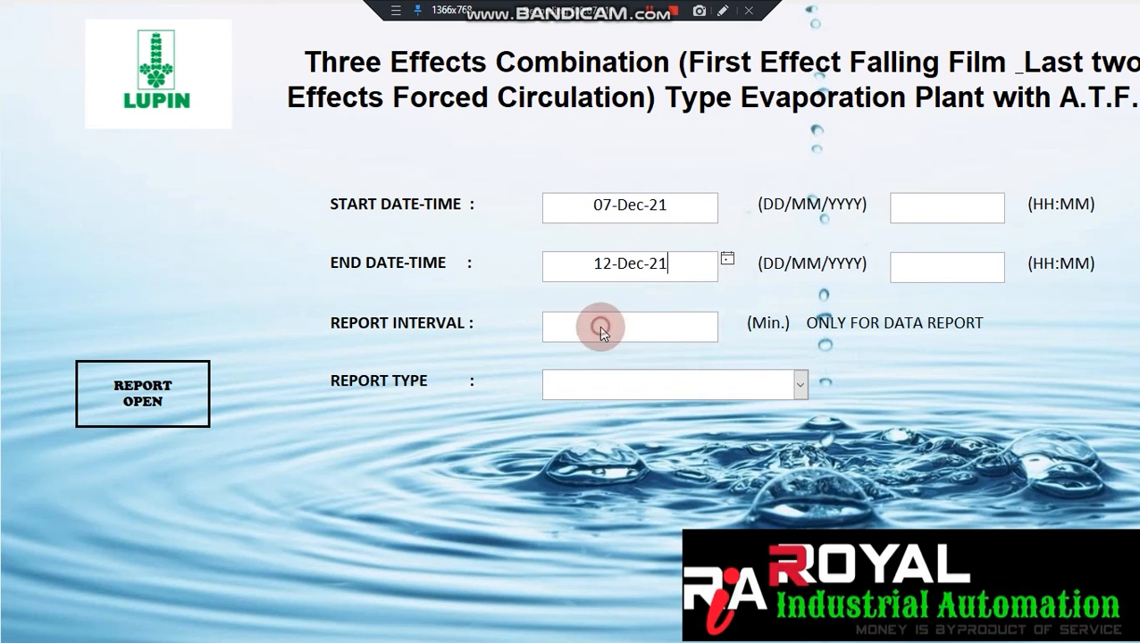
Enter interval 1, choose LEVEL REPORT, set times 10:00 and 23:00, and open the report.
{"action": "left_click", "coordinate": [664, 324]}
{"action": "type", "text": "1"}
{"action": "left_click", "coordinate": [801, 379]}
{"action": "left_click", "coordinate": [774, 409]}
{"action": "left_click", "coordinate": [933, 221]}
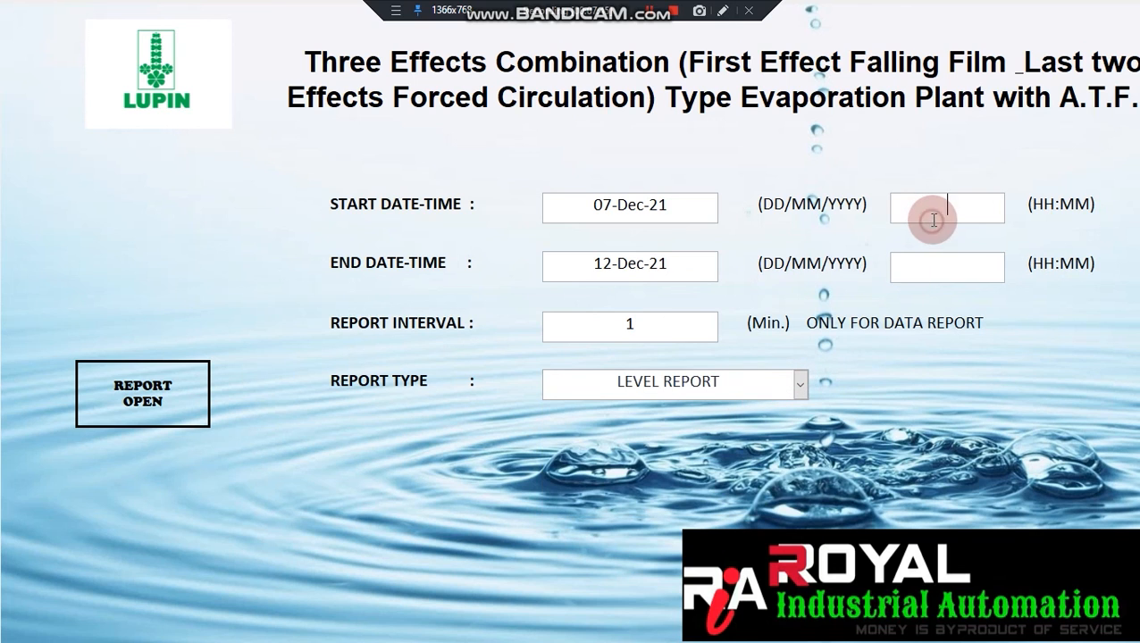
{"action": "left_click", "coordinate": [932, 270]}
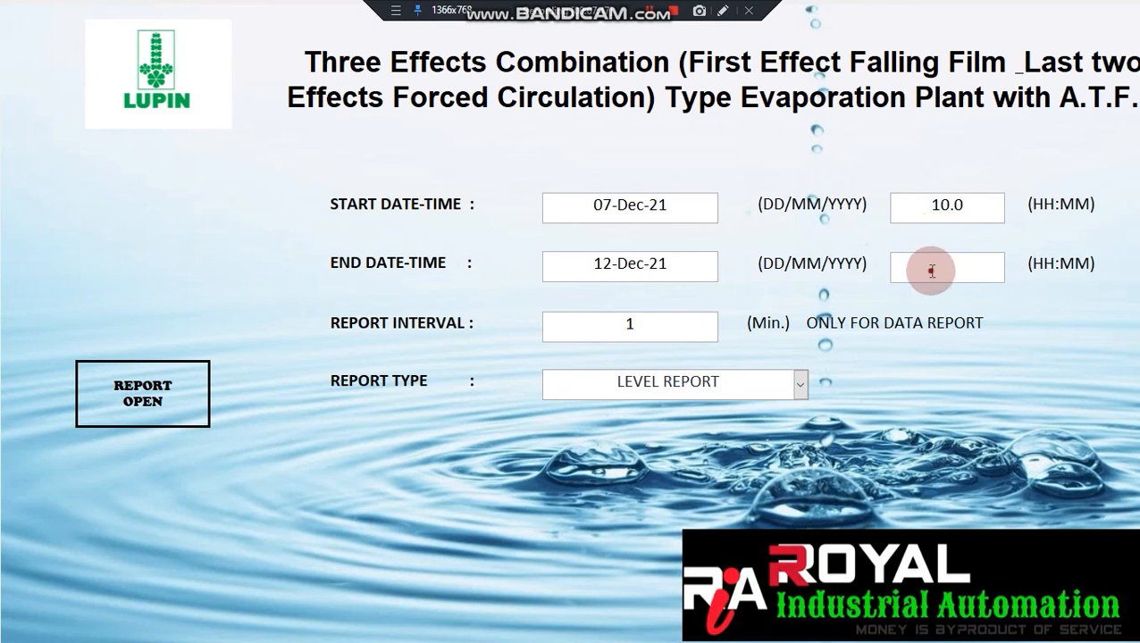
{"action": "left_click", "coordinate": [154, 373]}
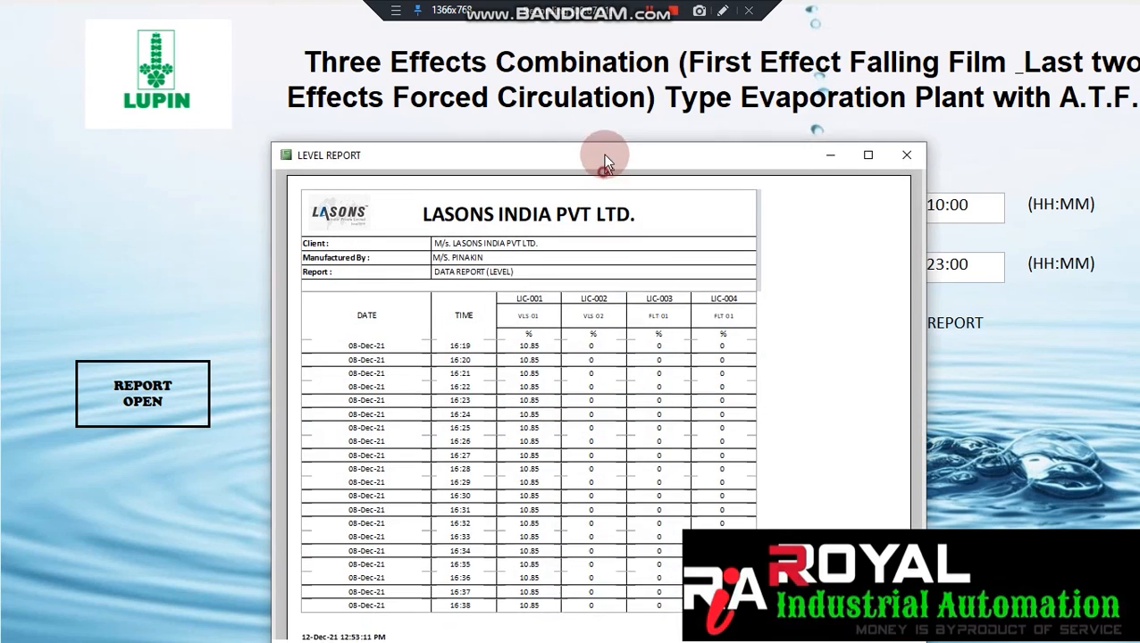
Close the LEVEL REPORT preview and switch the report type to TEMPERATURE REPORT 1.
{"action": "left_click", "coordinate": [894, 61]}
{"action": "left_click", "coordinate": [798, 383]}
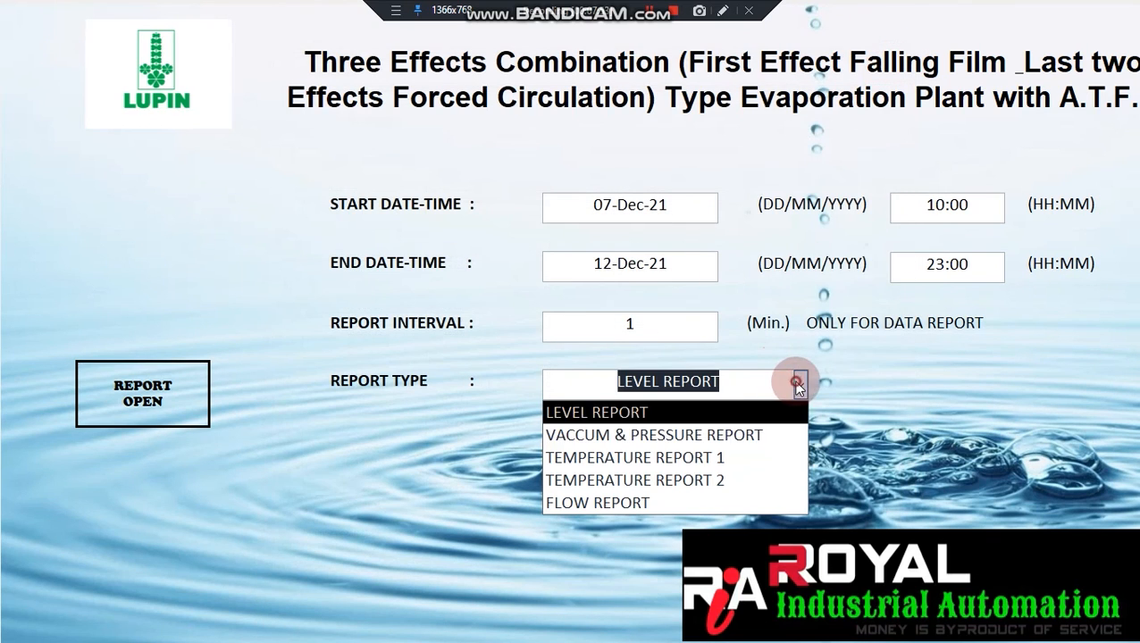
{"action": "left_click", "coordinate": [715, 461]}
Preview TEMPERATURE REPORT 1 for the date range, then close it and the report form.
{"action": "left_click", "coordinate": [129, 387]}
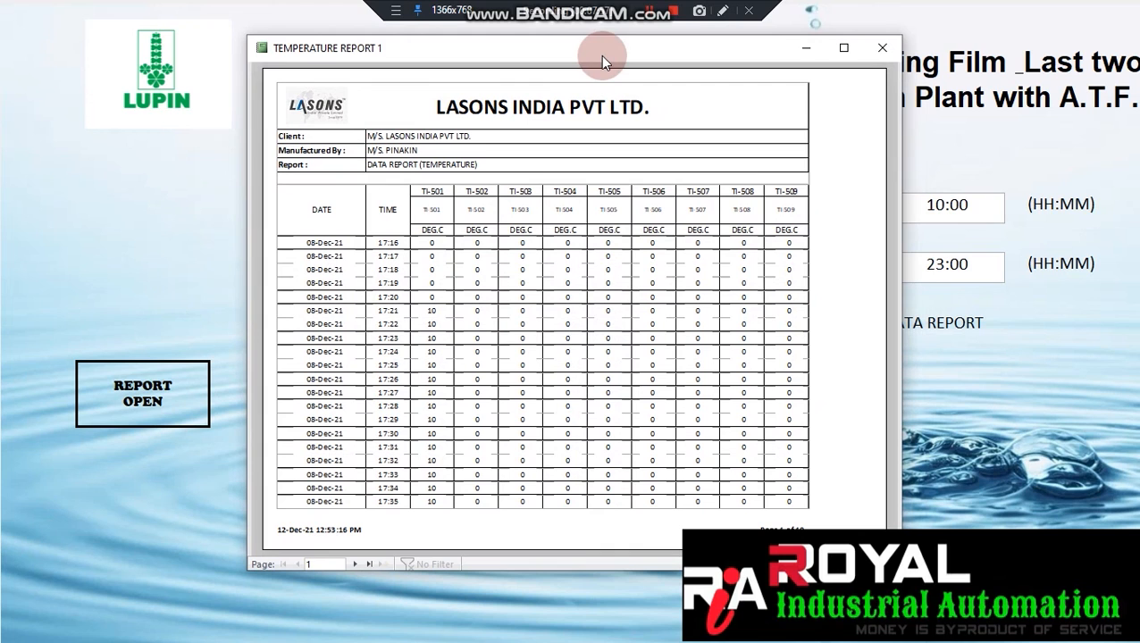
{"action": "left_click", "coordinate": [881, 48]}
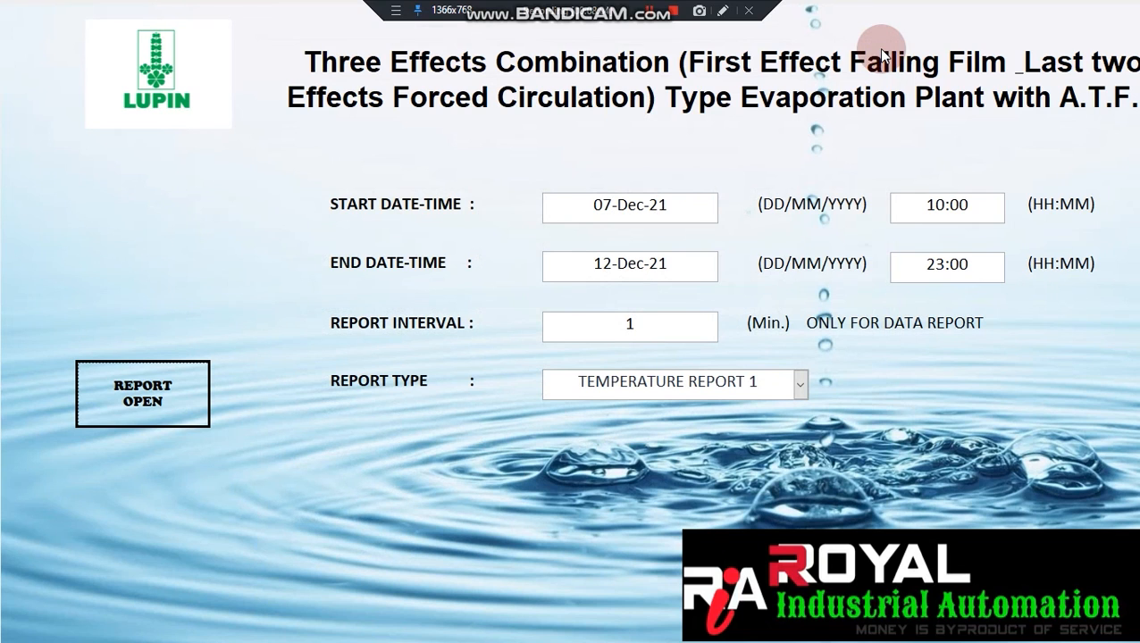
{"action": "key", "text": "alt+F4"}
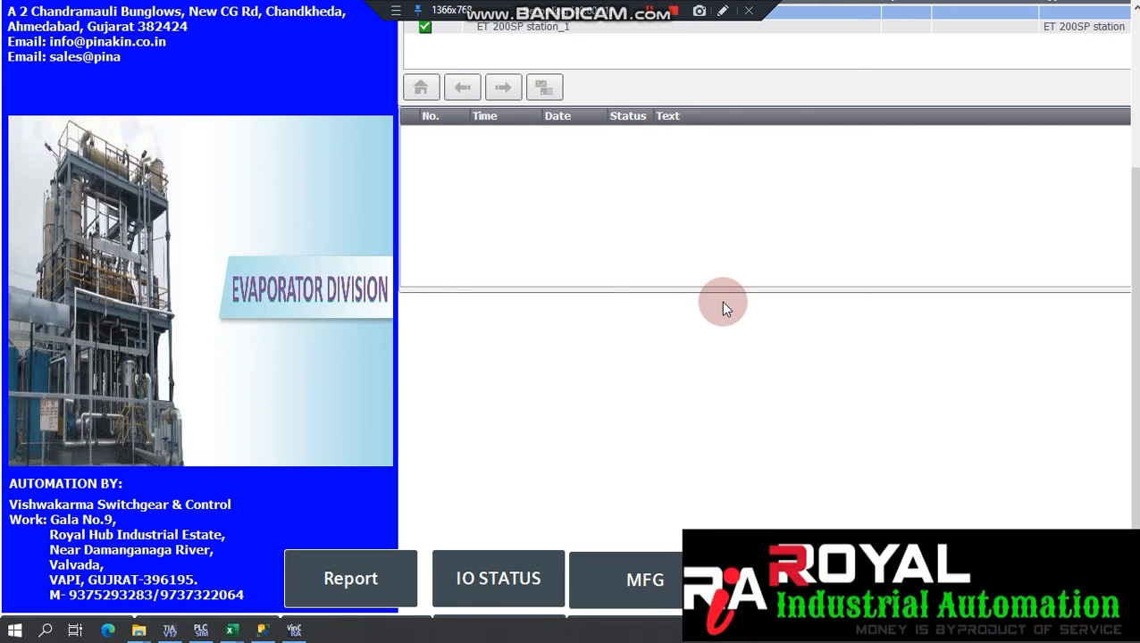